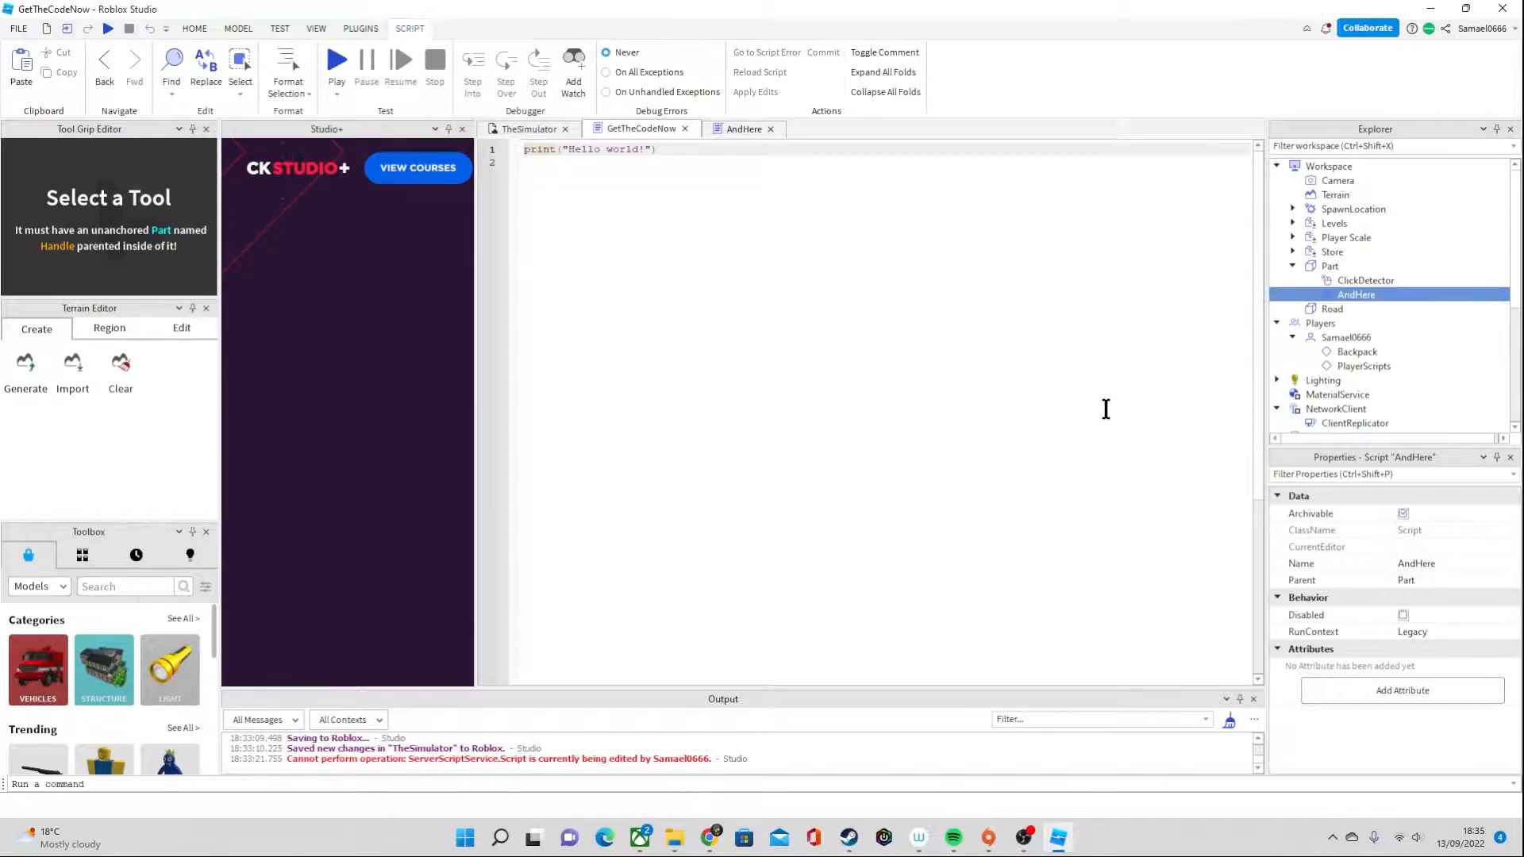
click(1026, 840)
click(1046, 215)
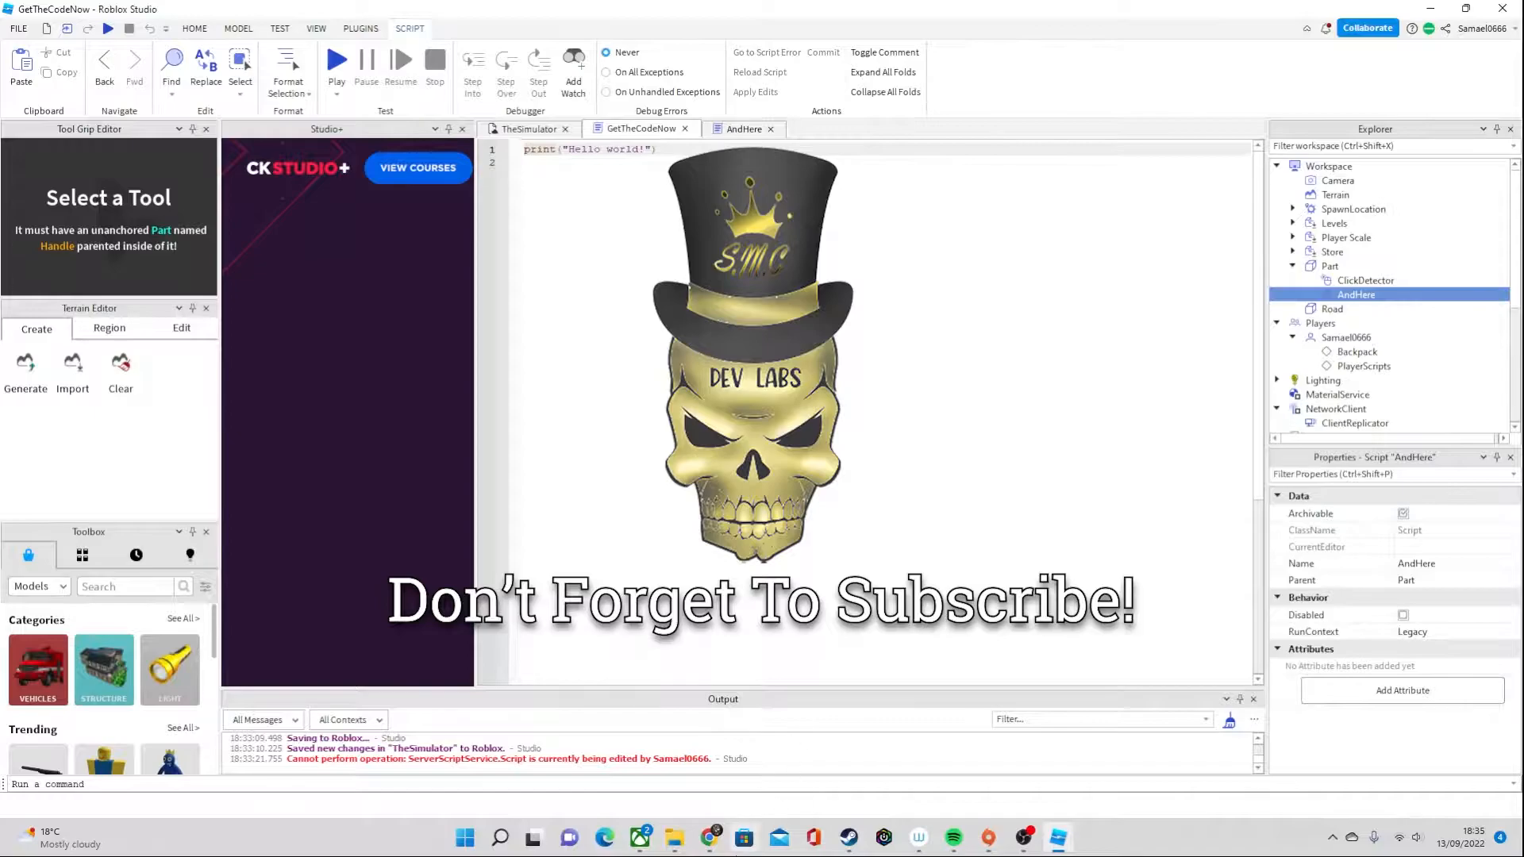
Switch to the Patreon page in the browser and copy the Data Saving Scripts code from the Data Saving In Roblox post
click(709, 837)
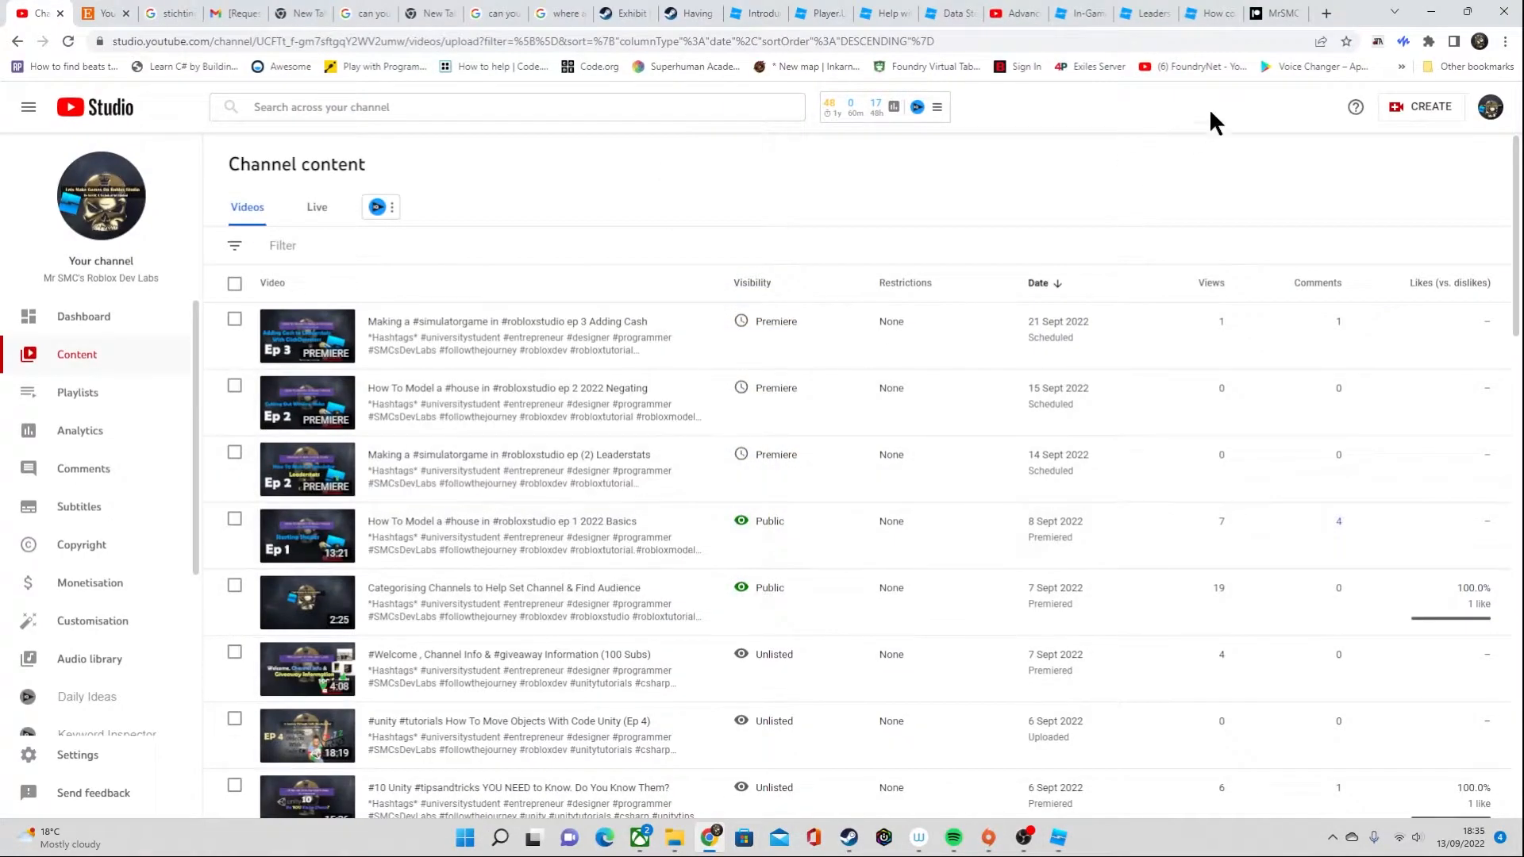
click(1275, 14)
scroll(815, 454, up, 15)
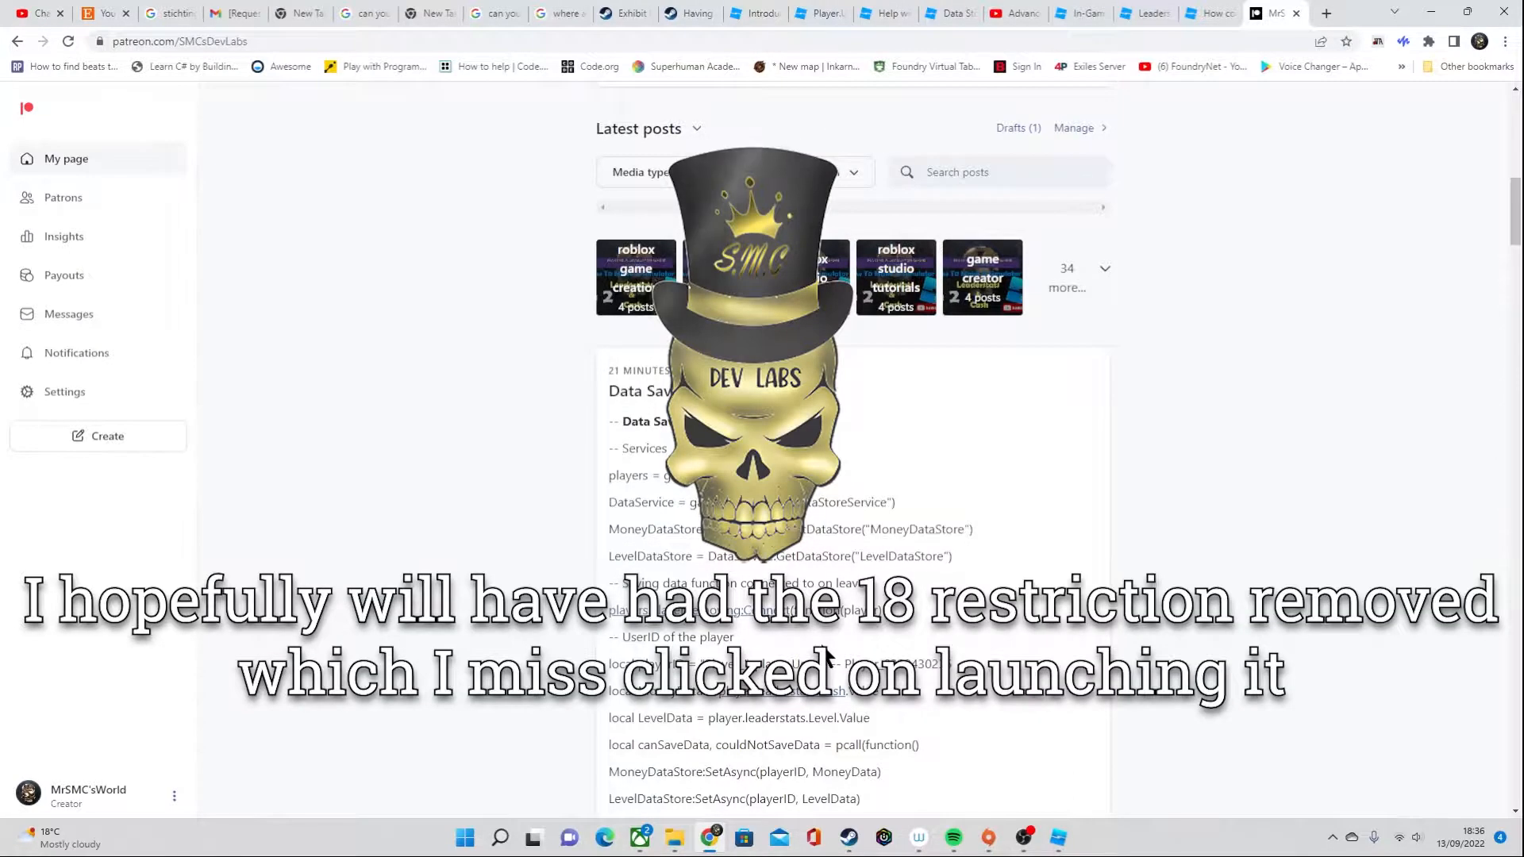
scroll(697, 571, down, 4)
scroll(627, 318, up, 1)
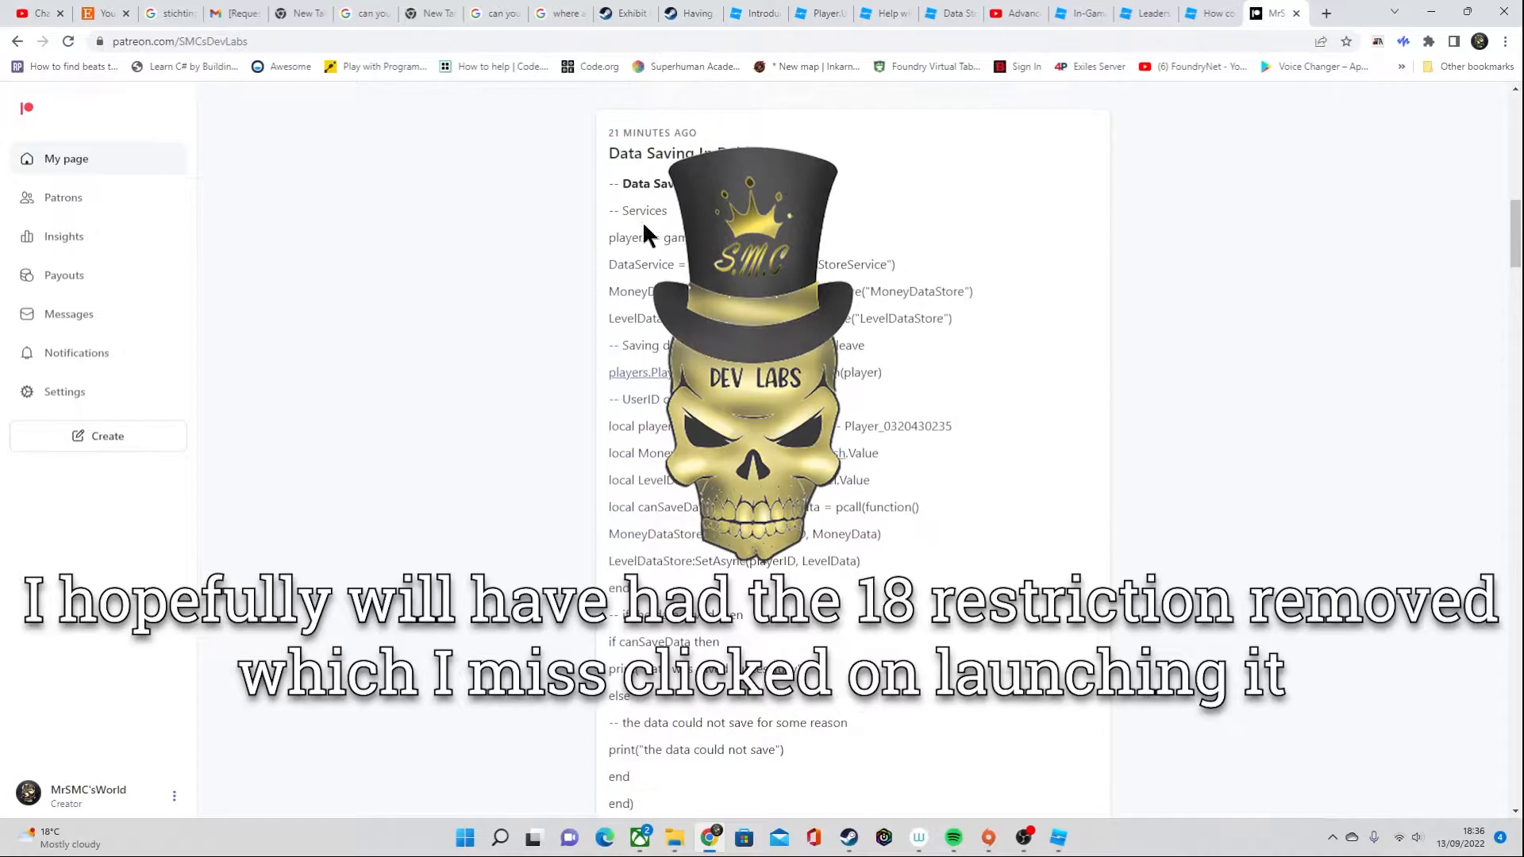
drag(630, 190, 731, 409)
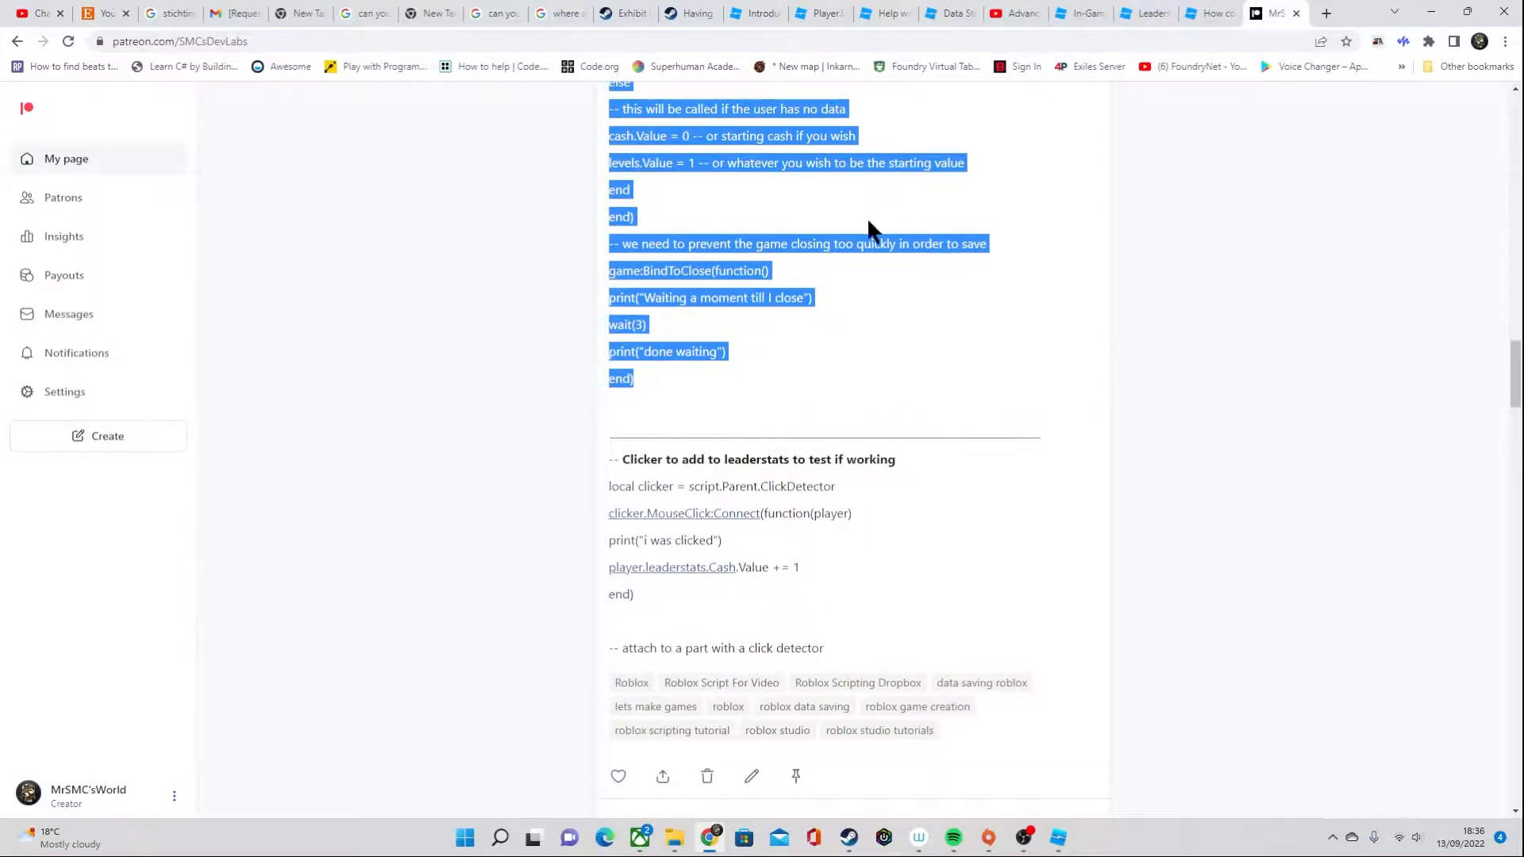
scroll(878, 191, up, 15)
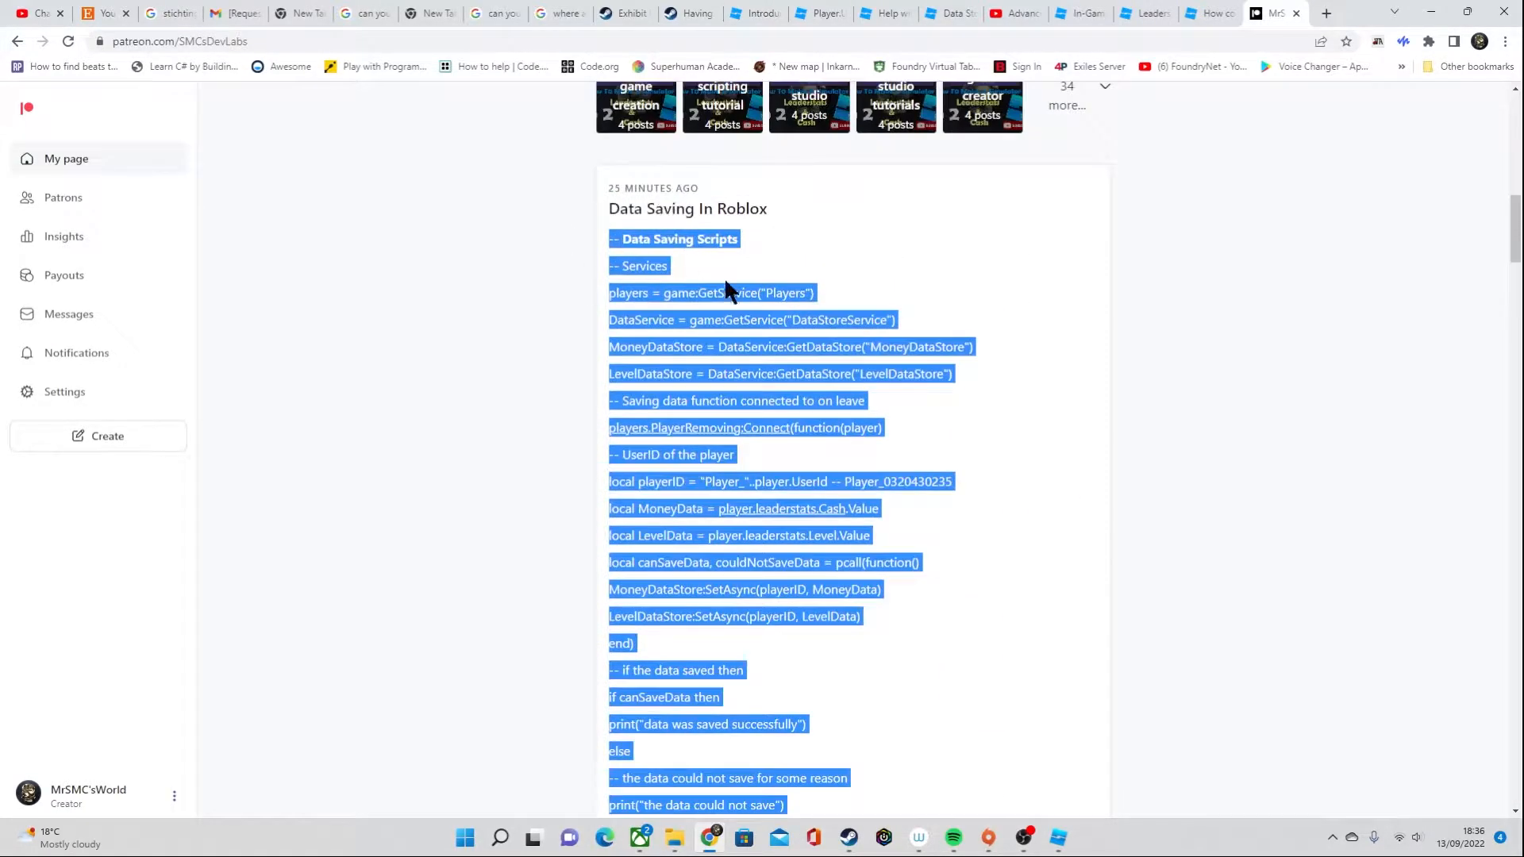
scroll(1007, 756, down, 15)
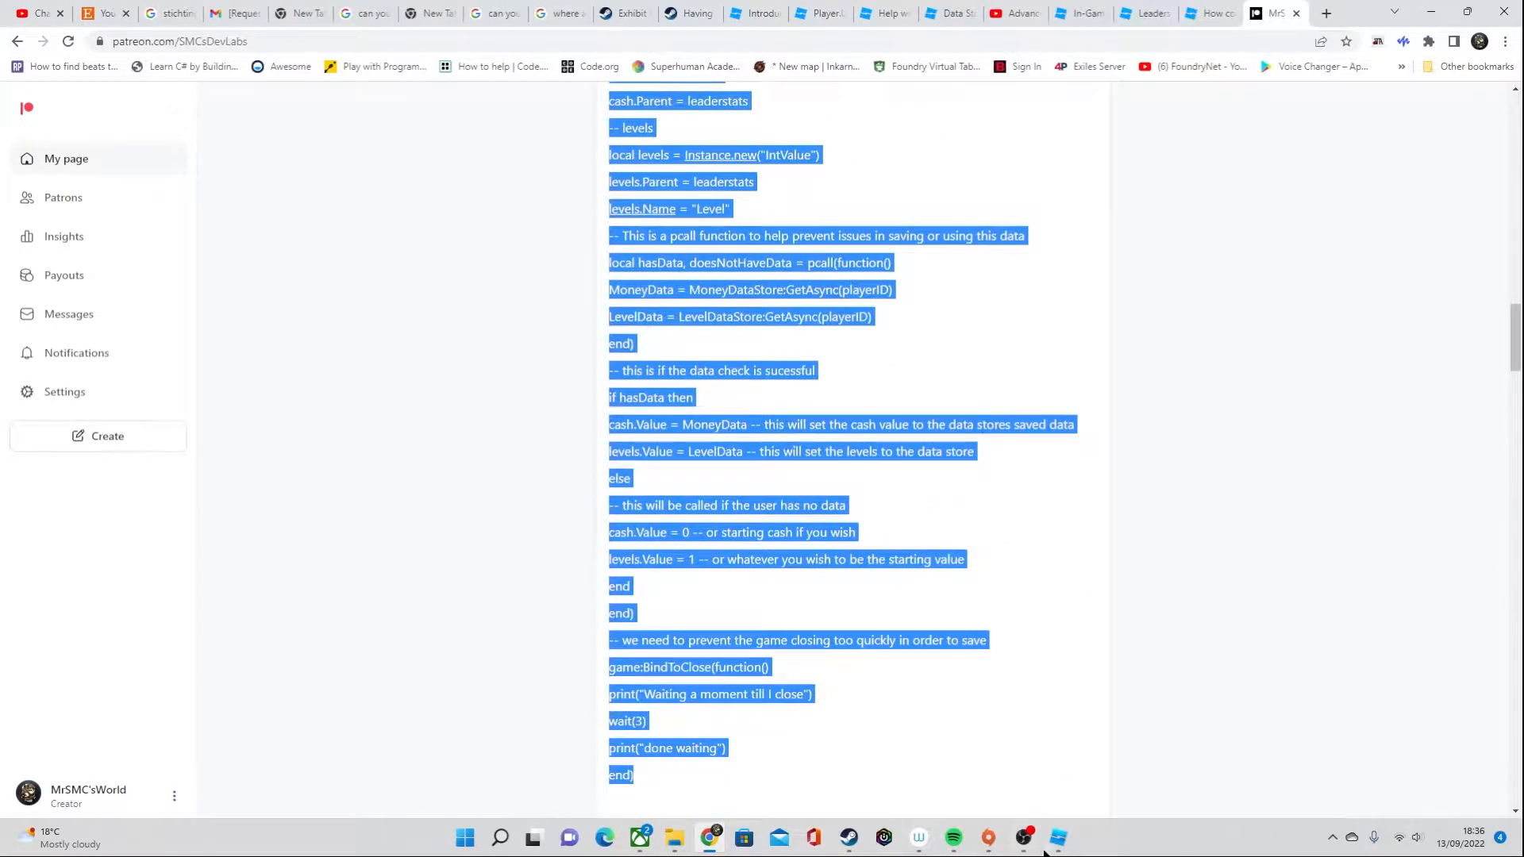
Switch to Roblox Studio and replace the contents of the GetTheCodeNow script in ServerScriptService with the copied data saving code
click(1060, 845)
key(ctrl+a)
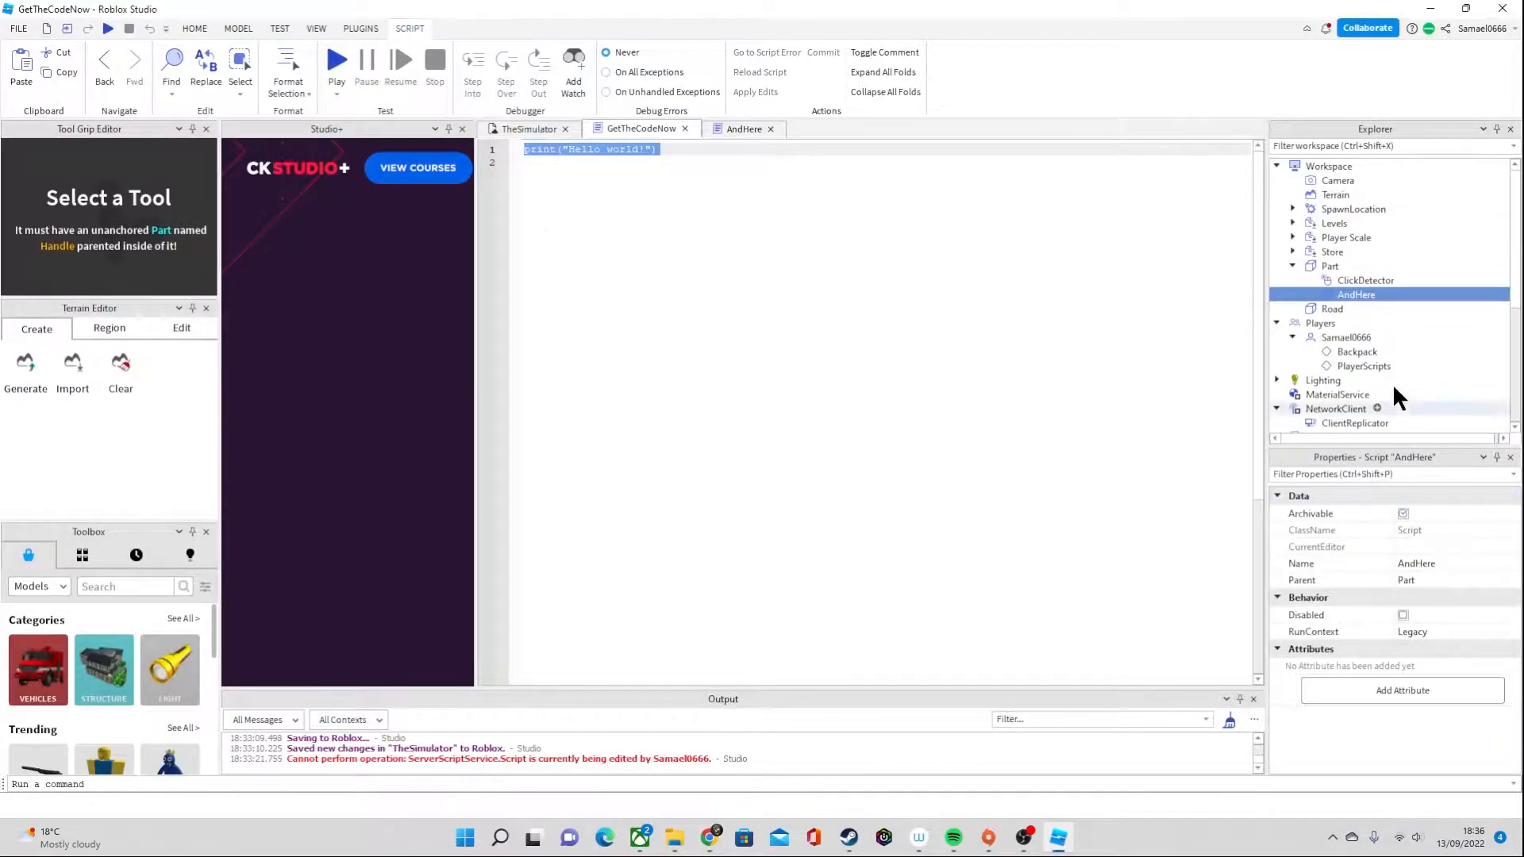
scroll(1349, 350, down, 2)
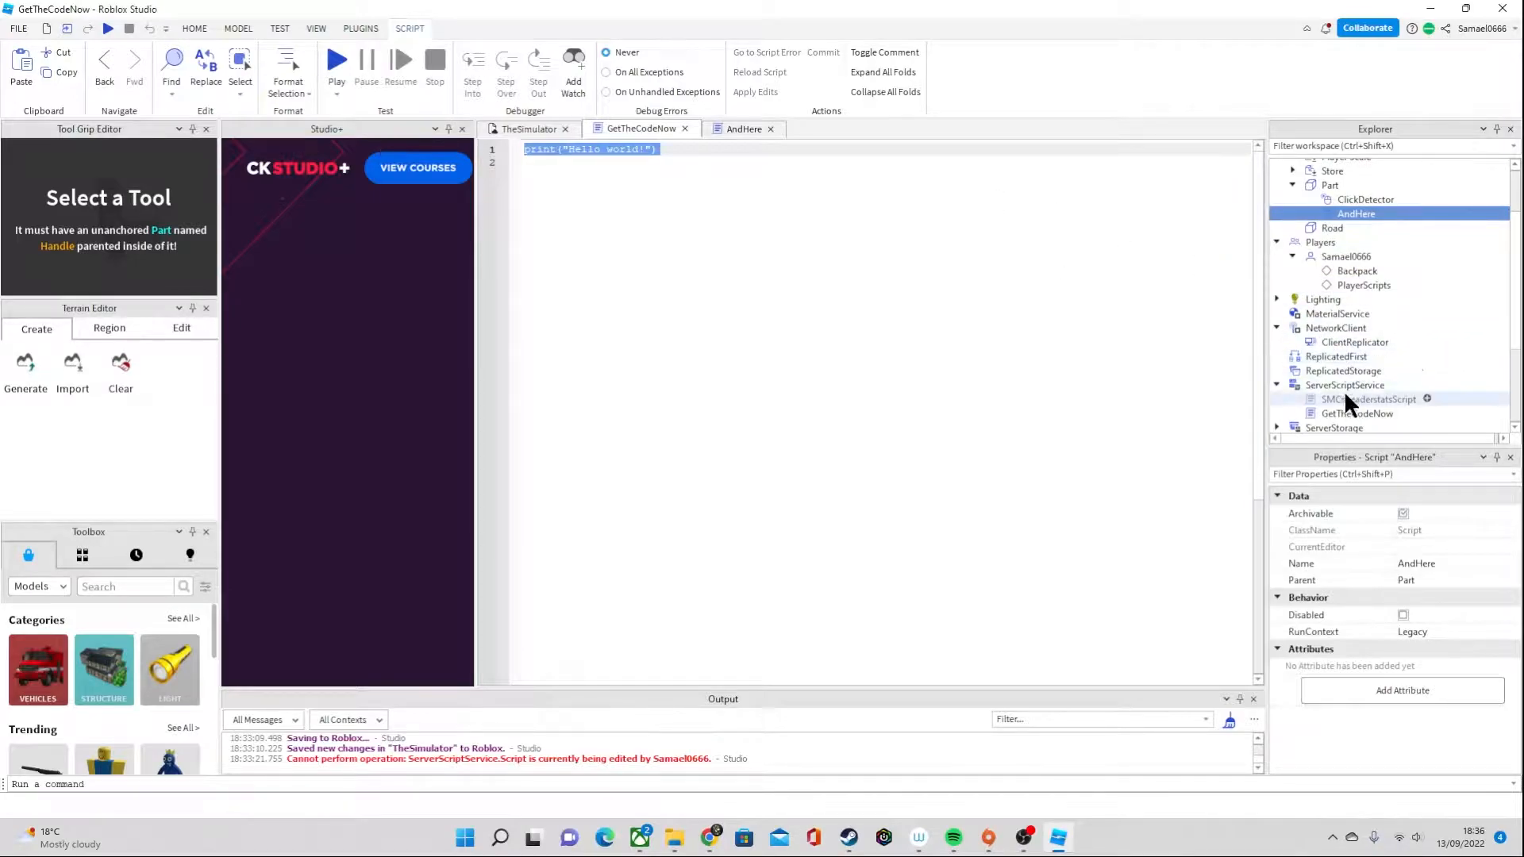
click(1341, 413)
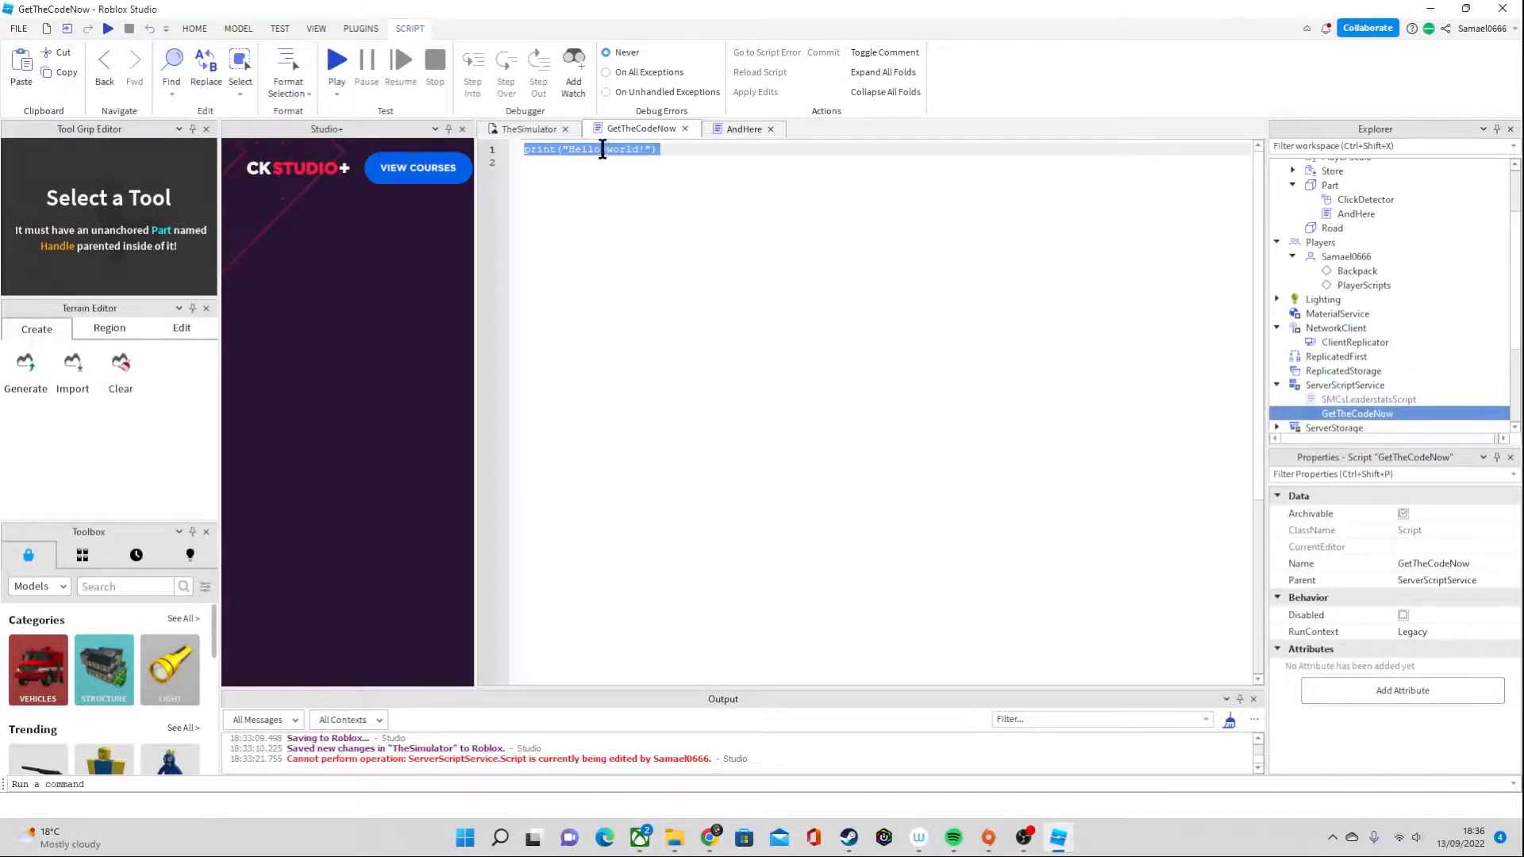
key(ctrl+v)
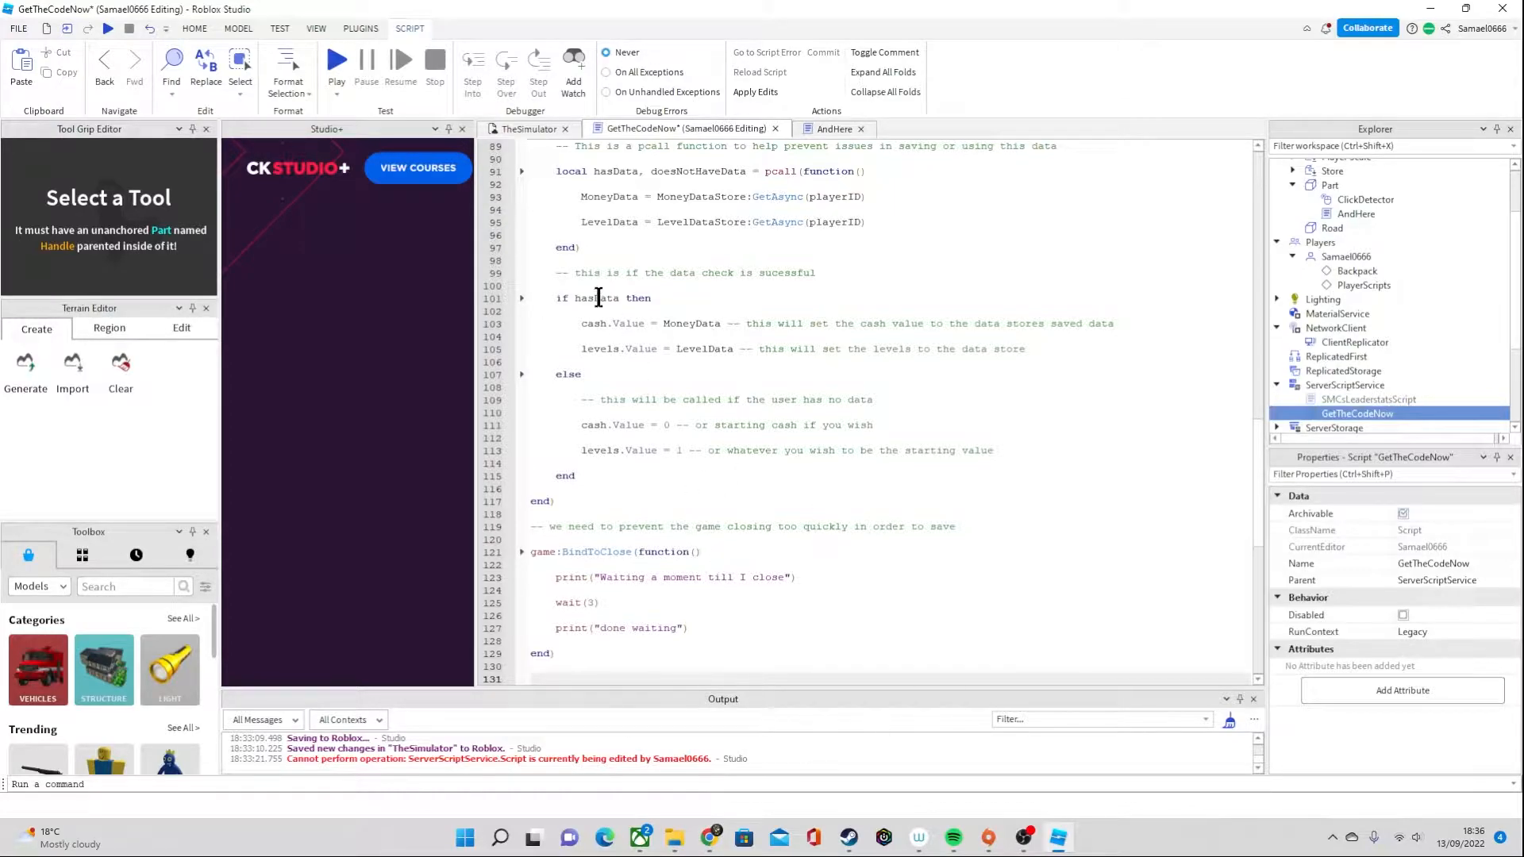
scroll(907, 525, up, 15)
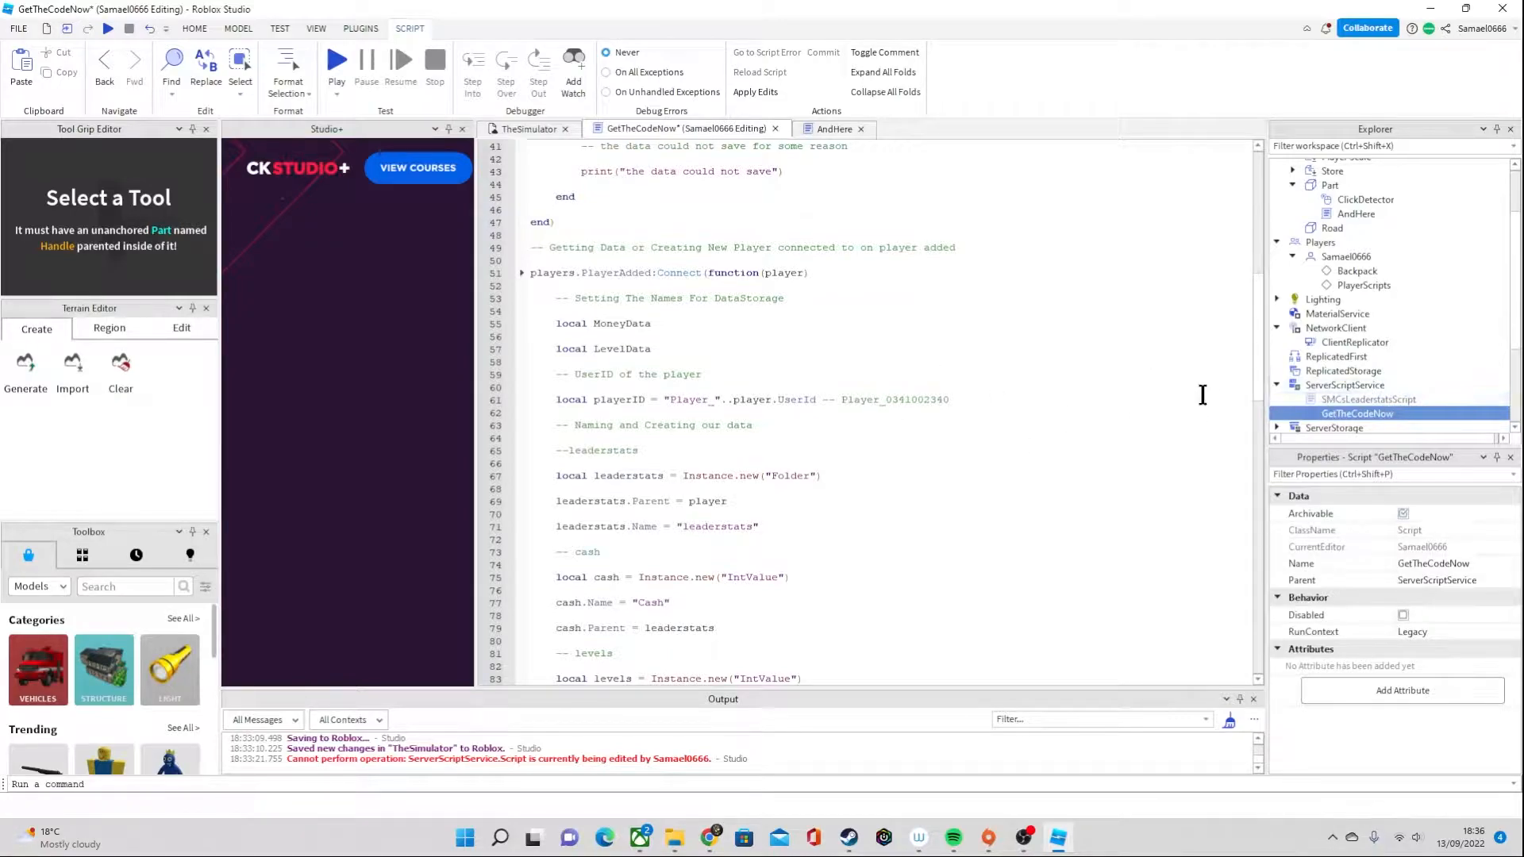
Replace the contents of the part's AndHere script with the clicker leaderstats test code copied from the Patreon post in the browser
click(709, 838)
scroll(722, 730, down, 4)
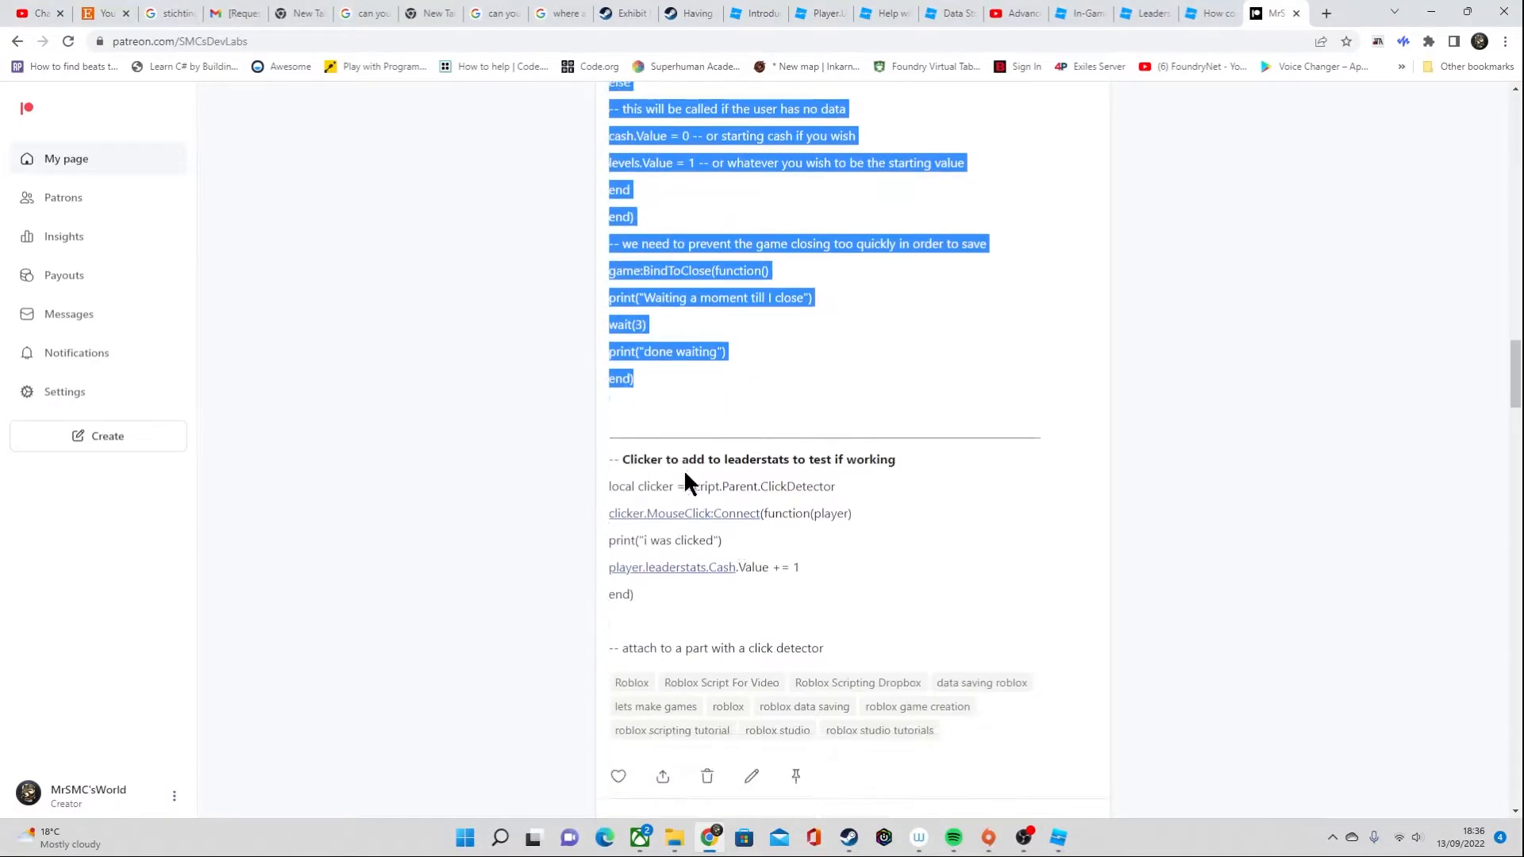
click(995, 421)
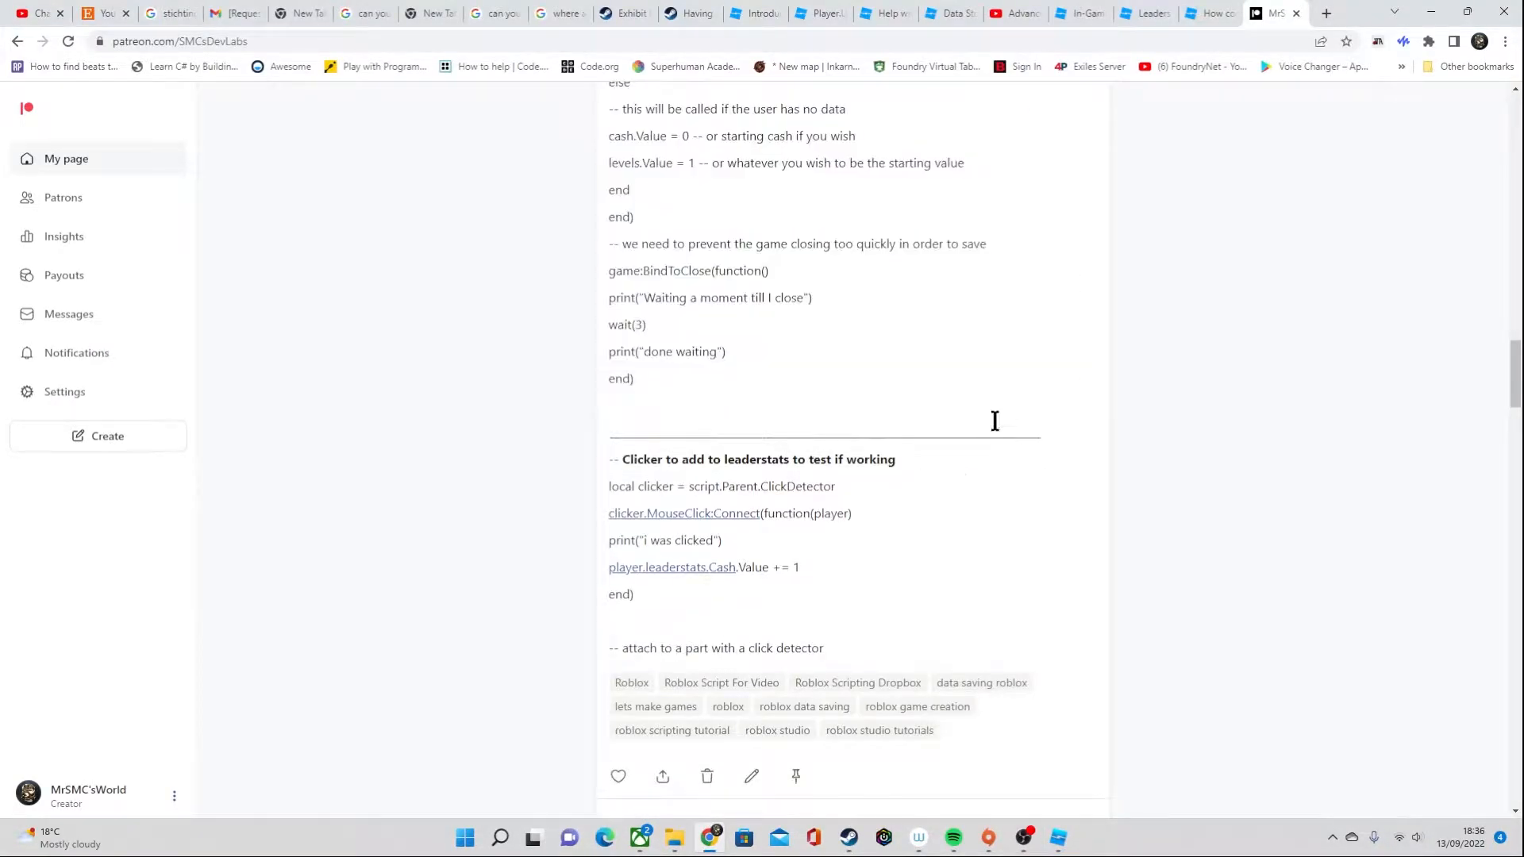
click(1058, 839)
scroll(913, 481, down, 8)
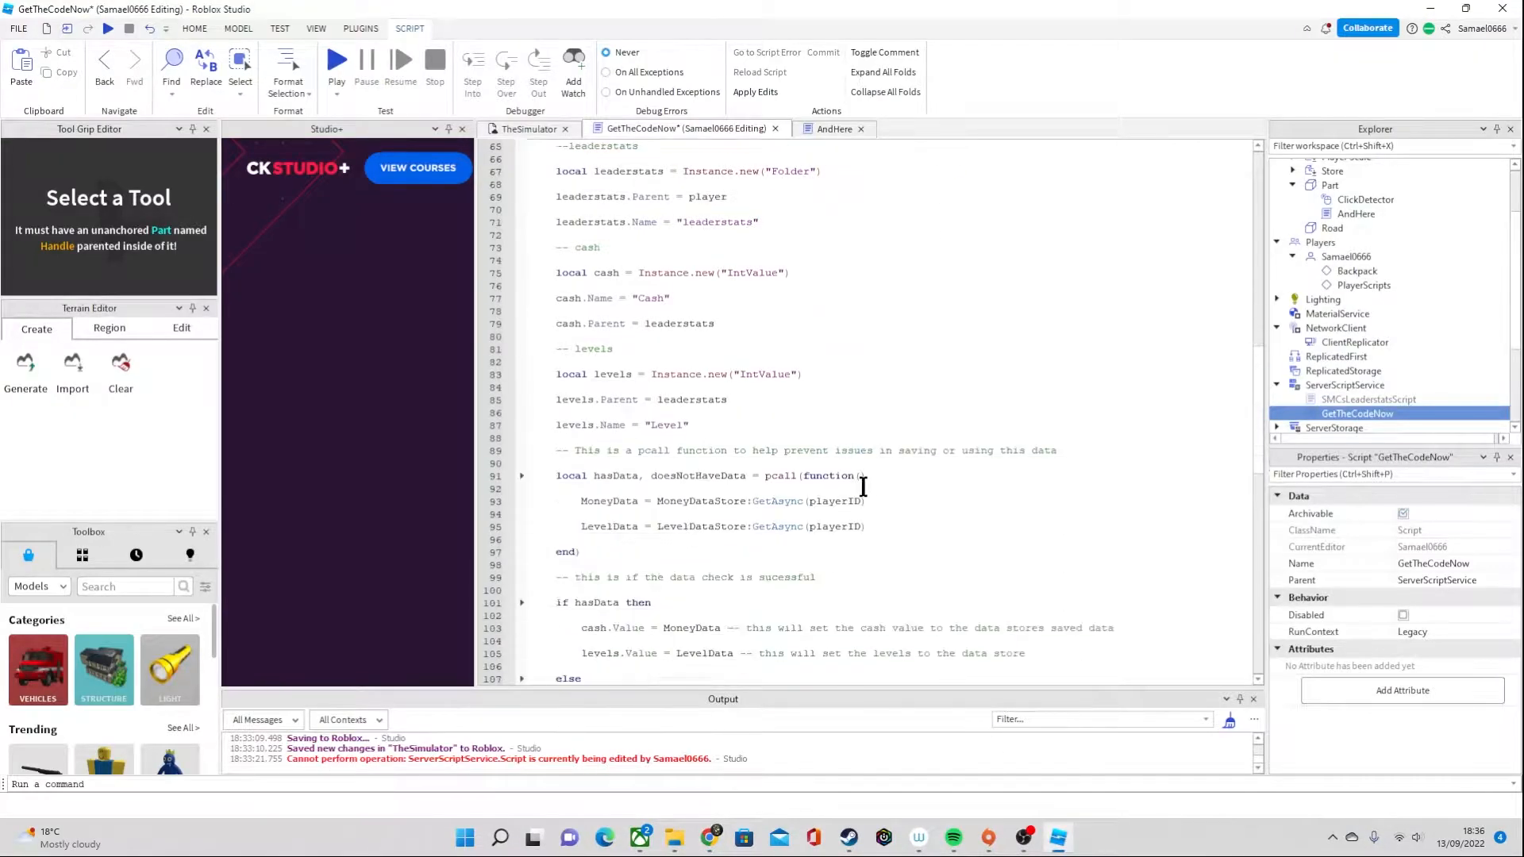
scroll(1335, 270, up, 2)
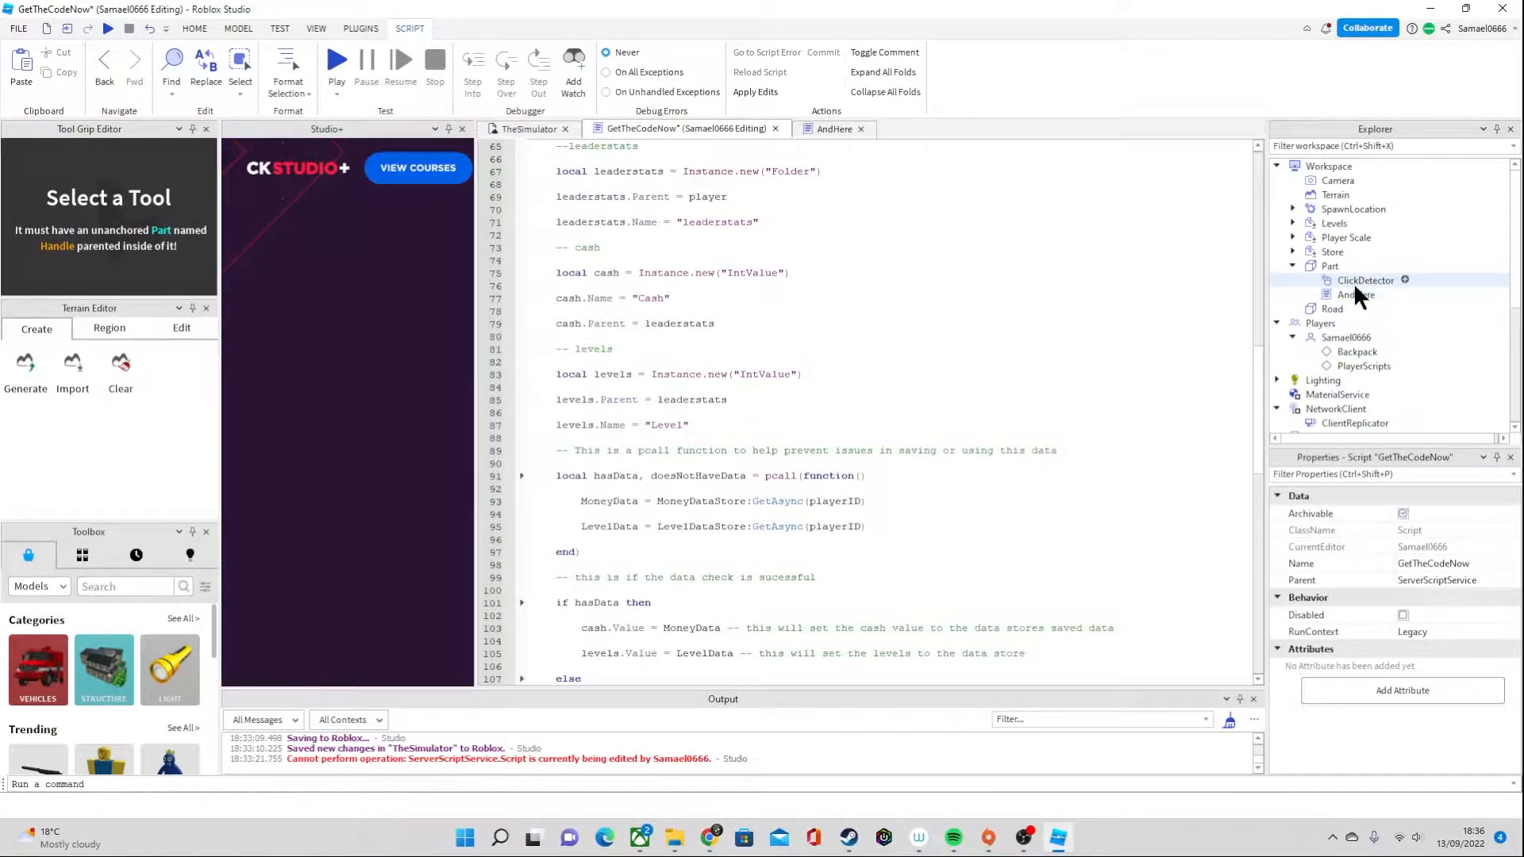
double_click(1366, 292)
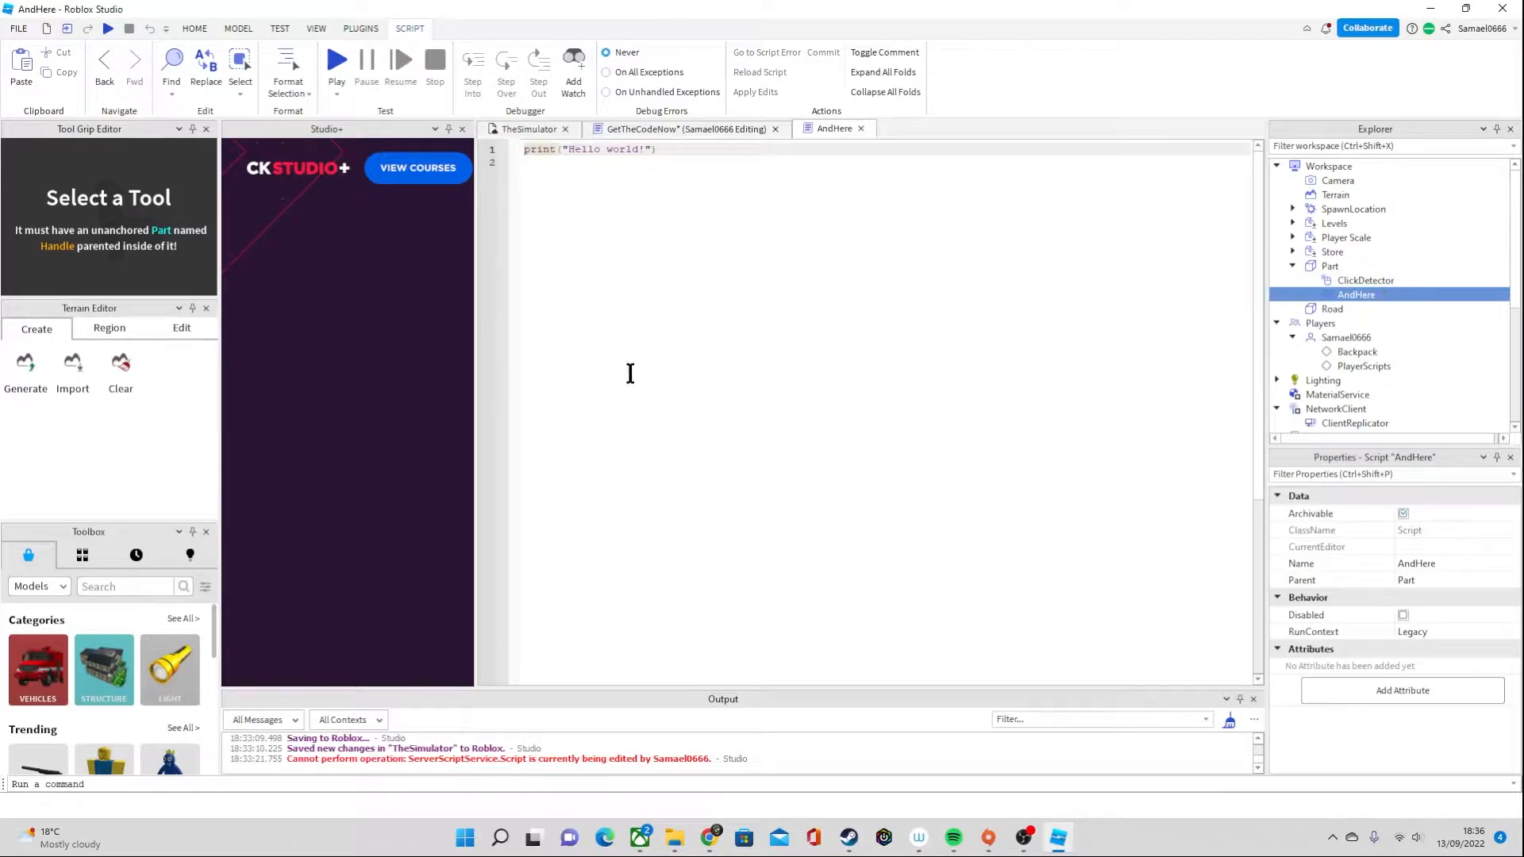
key(ctrl+a)
click(703, 837)
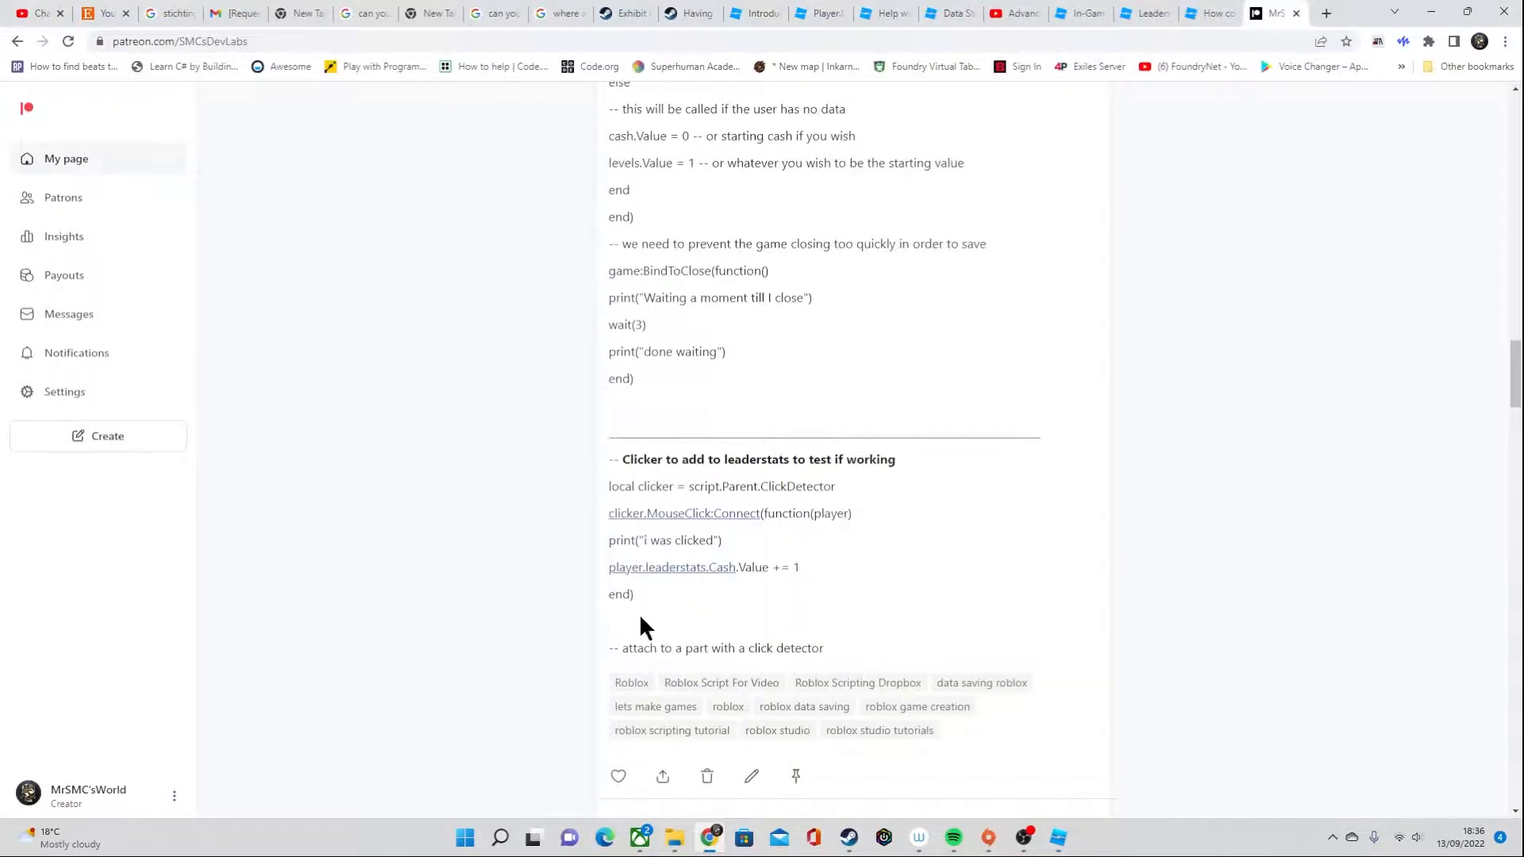
drag(854, 663, 603, 456)
key(ctrl+c)
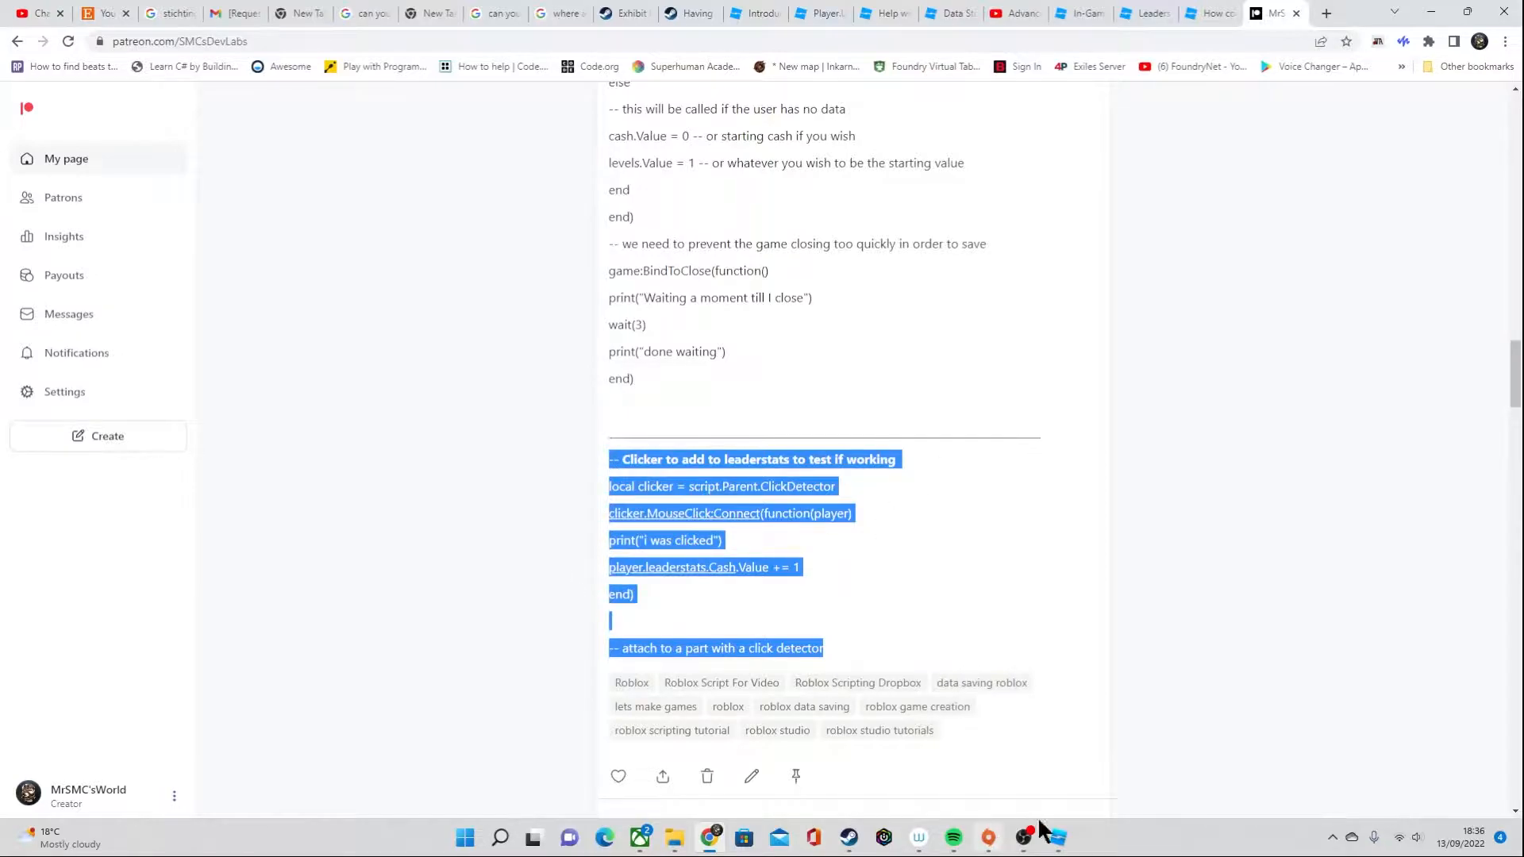
click(1059, 837)
key(ctrl+v)
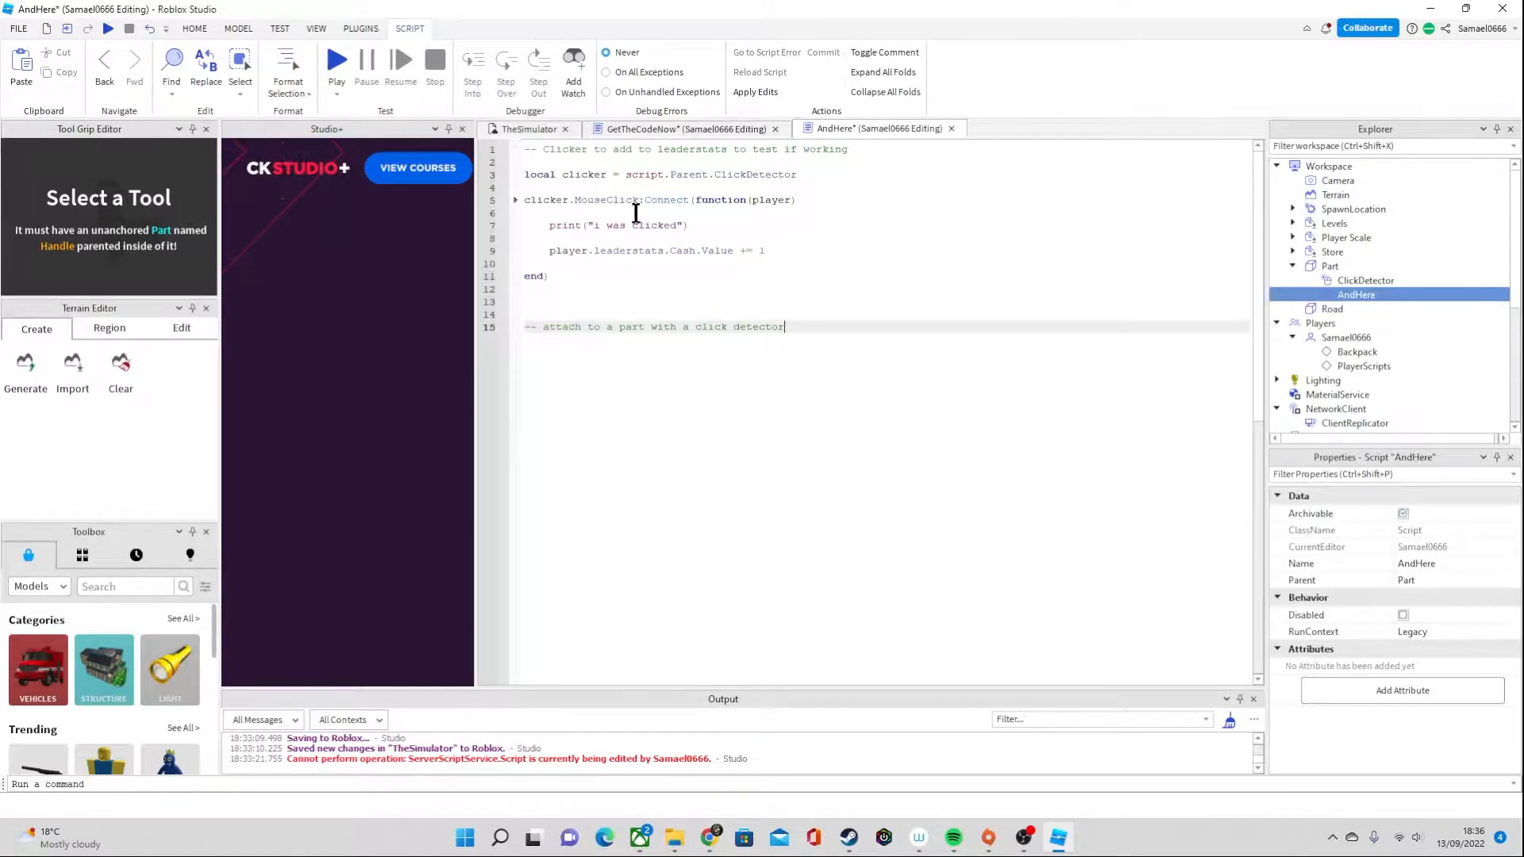
Start a play test of TheSimulator and walk the character along the road to the small white part
click(521, 132)
click(708, 57)
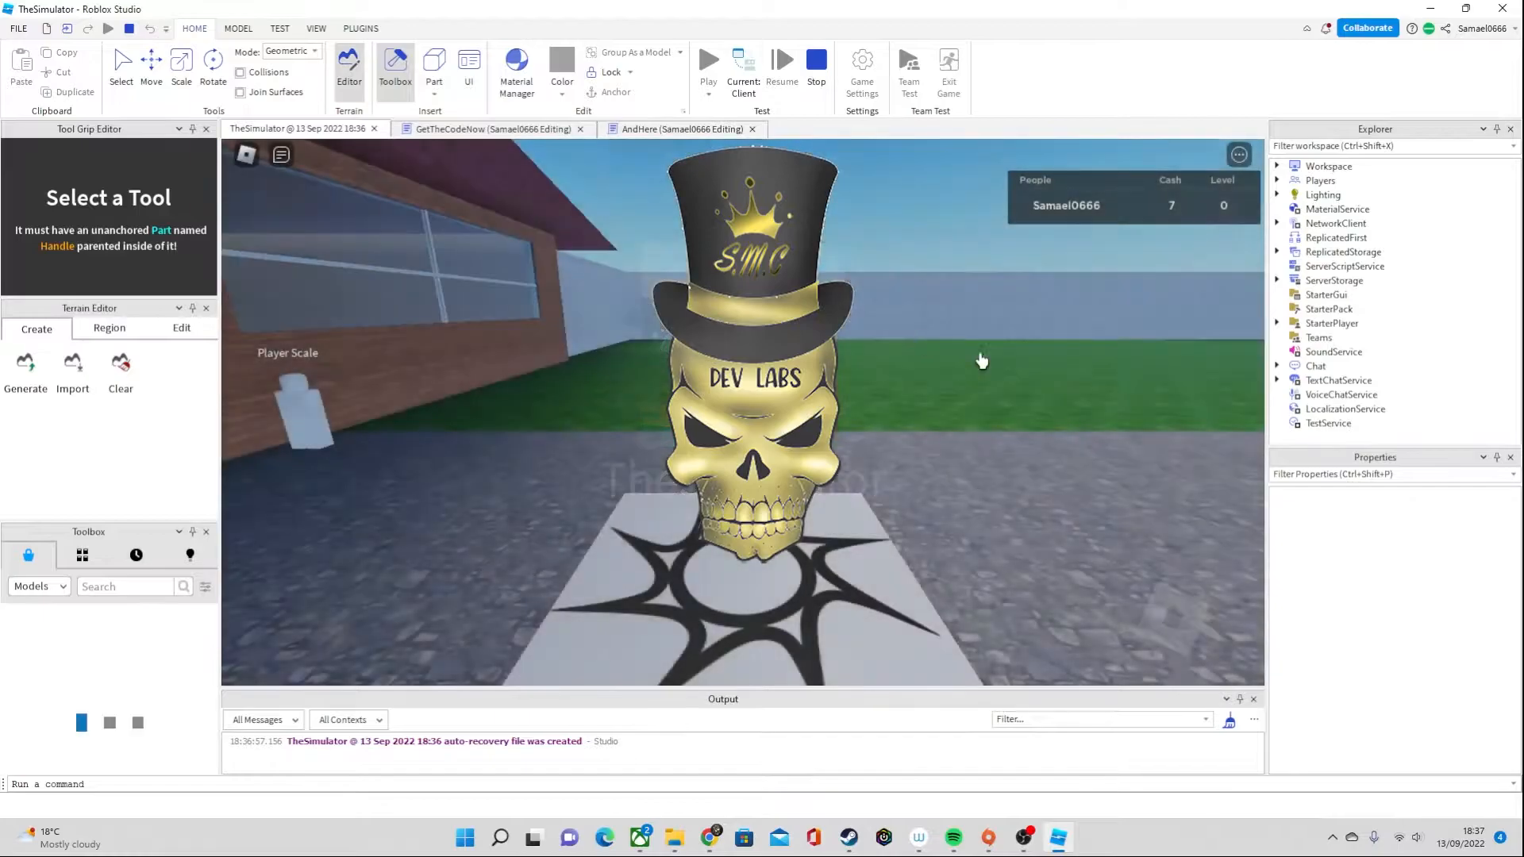
right_drag(1163, 243, 942, 346)
key(w)
right_drag(487, 439, 797, 300)
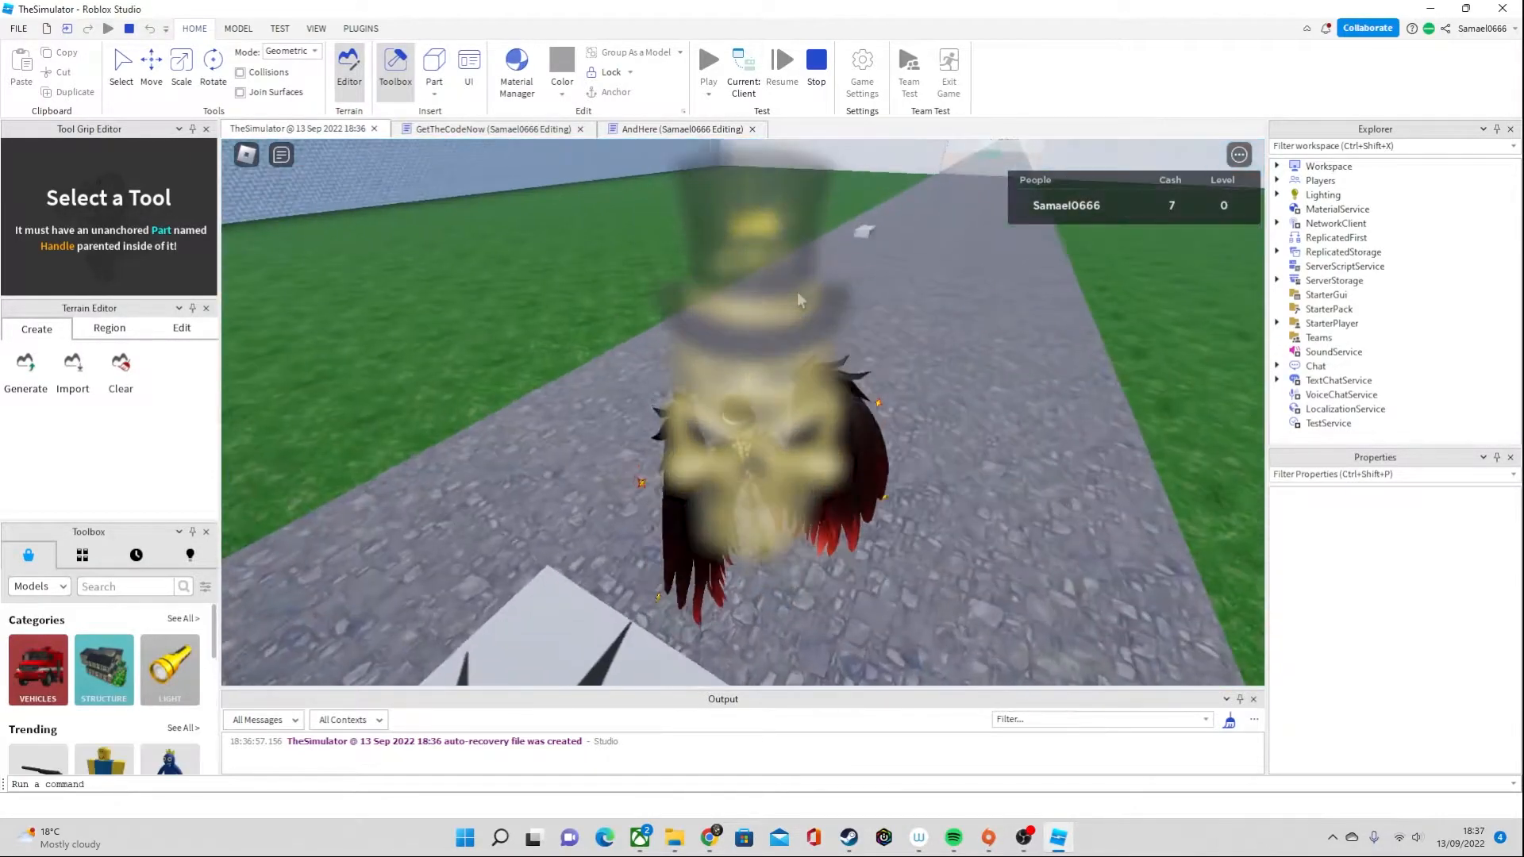
right_drag(1162, 213, 1000, 316)
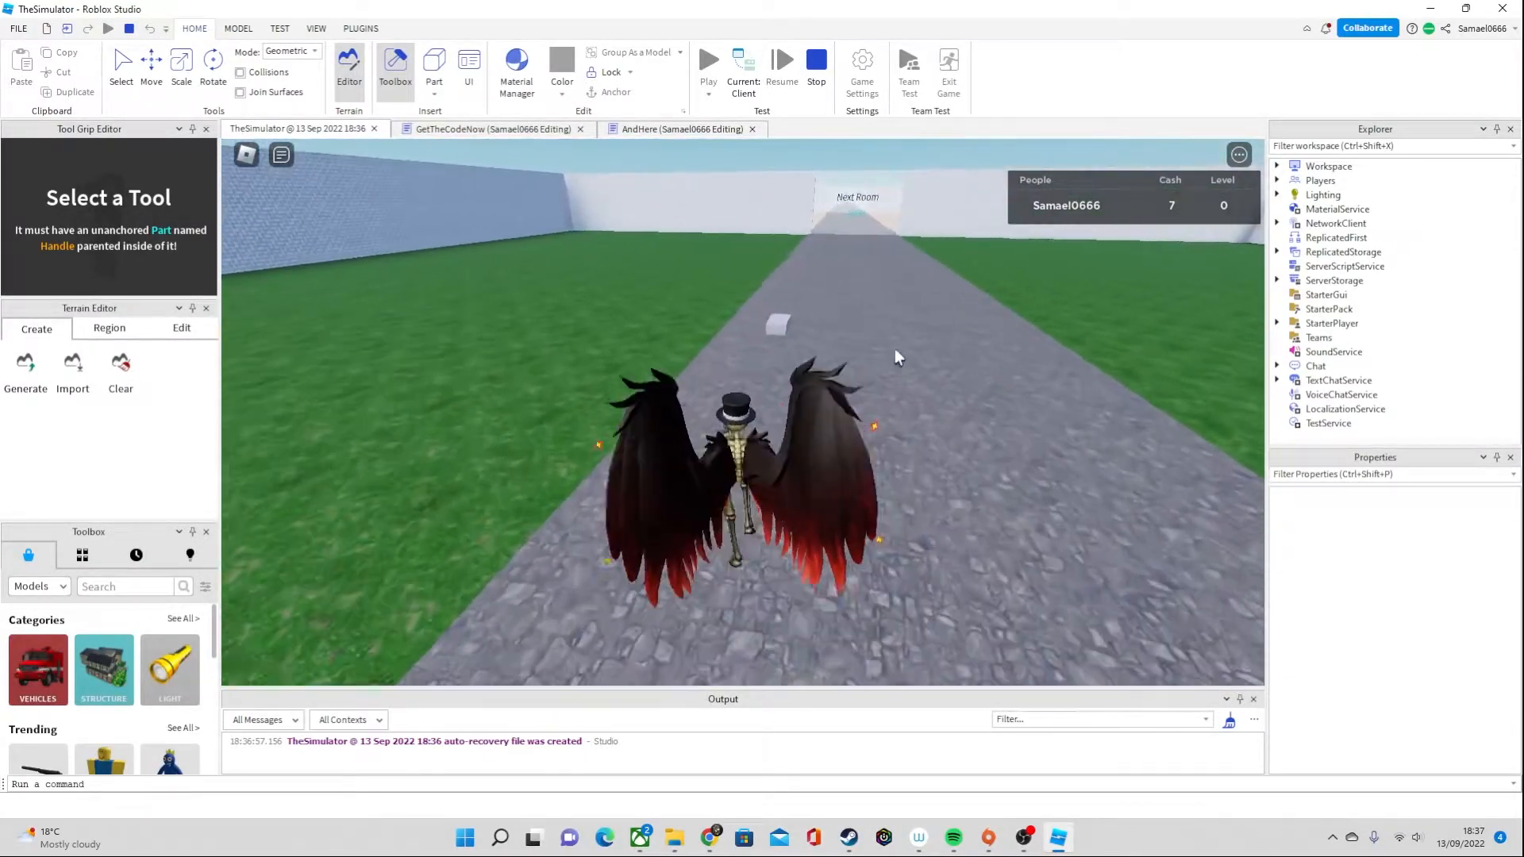
scroll(999, 317, down, 3)
Trigger the white part's ClickDetector repeatedly to add cash to the leaderboard
triple_click(777, 403)
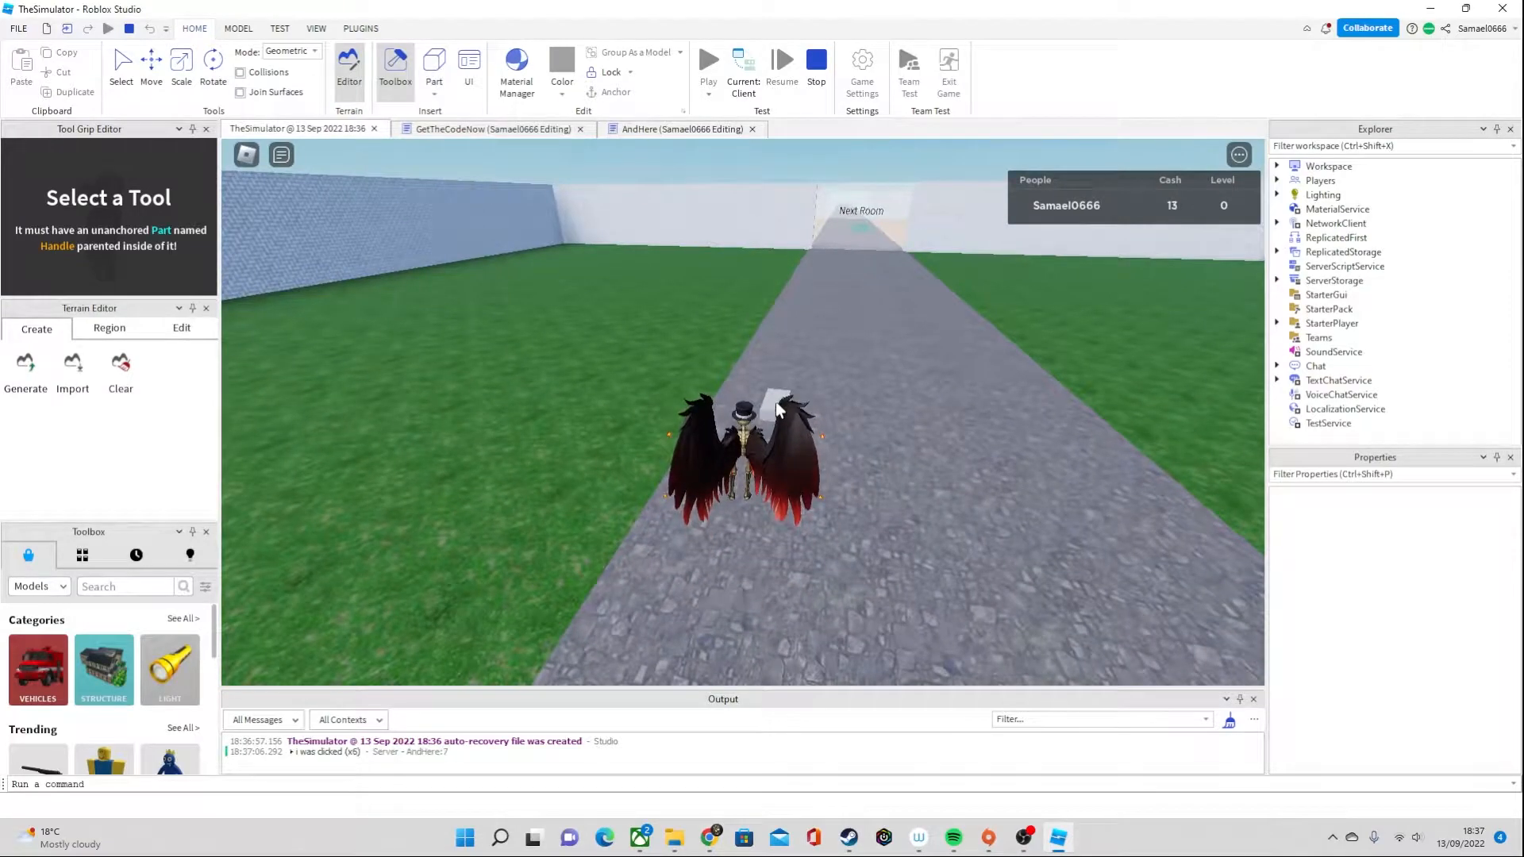
triple_click(773, 402)
click(773, 402)
triple_click(773, 401)
Reposition the character beside the white part, trigger its ClickDetector more times for extra cash, and stop the play test
key(d)
right_drag(773, 402, 813, 398)
key(w)
key(a)
key(d)
key(w)
key(s)
key(a)
double_click(686, 412)
triple_click(684, 411)
triple_click(684, 411)
double_click(684, 411)
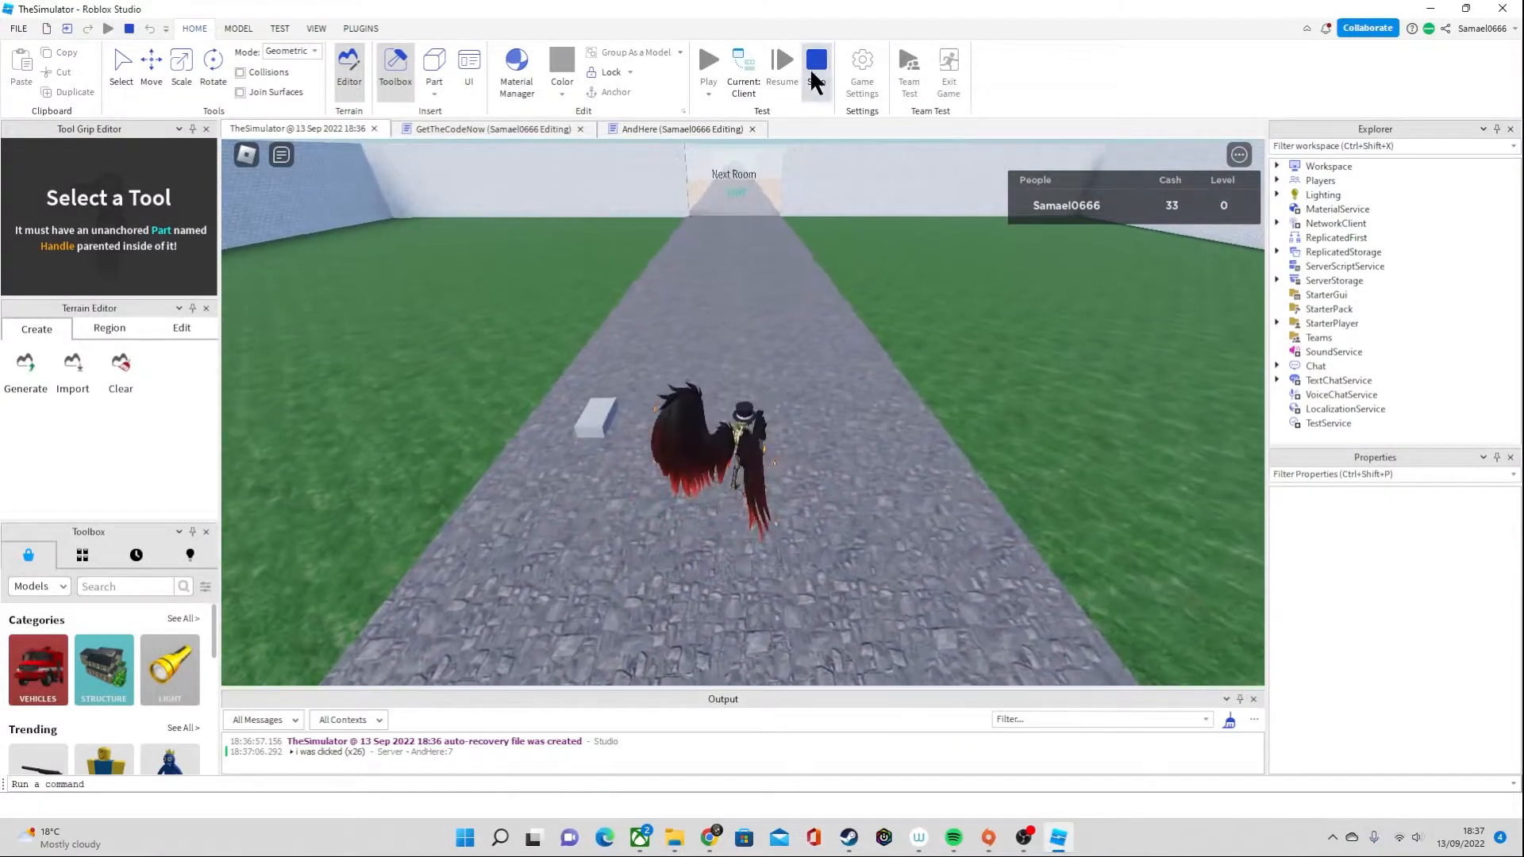
click(817, 63)
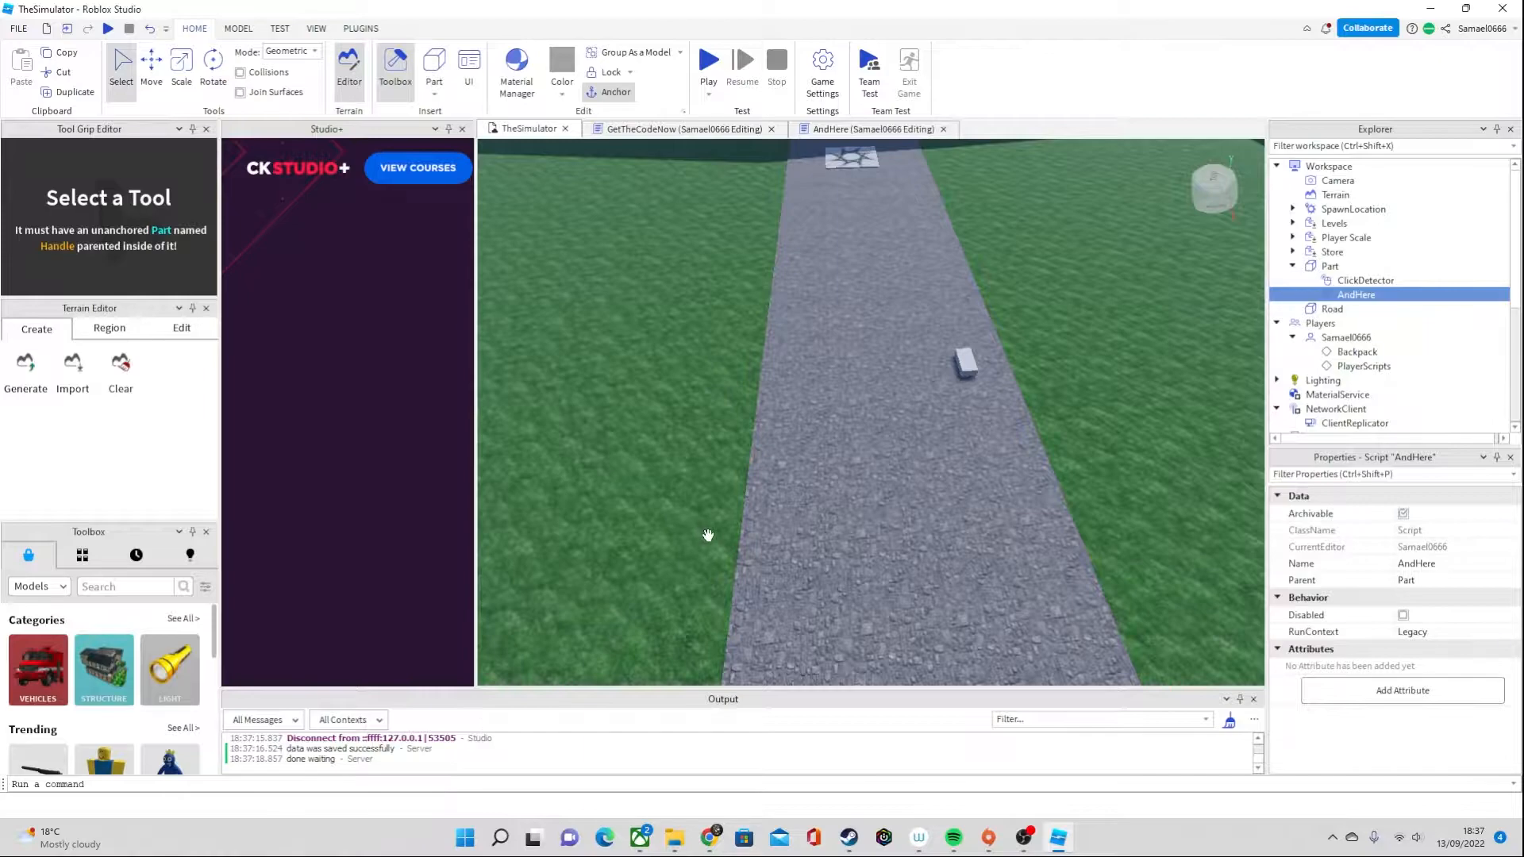
Start the play test again and check whether the leaderboard loads the saved cash, moving the character down the road
click(708, 65)
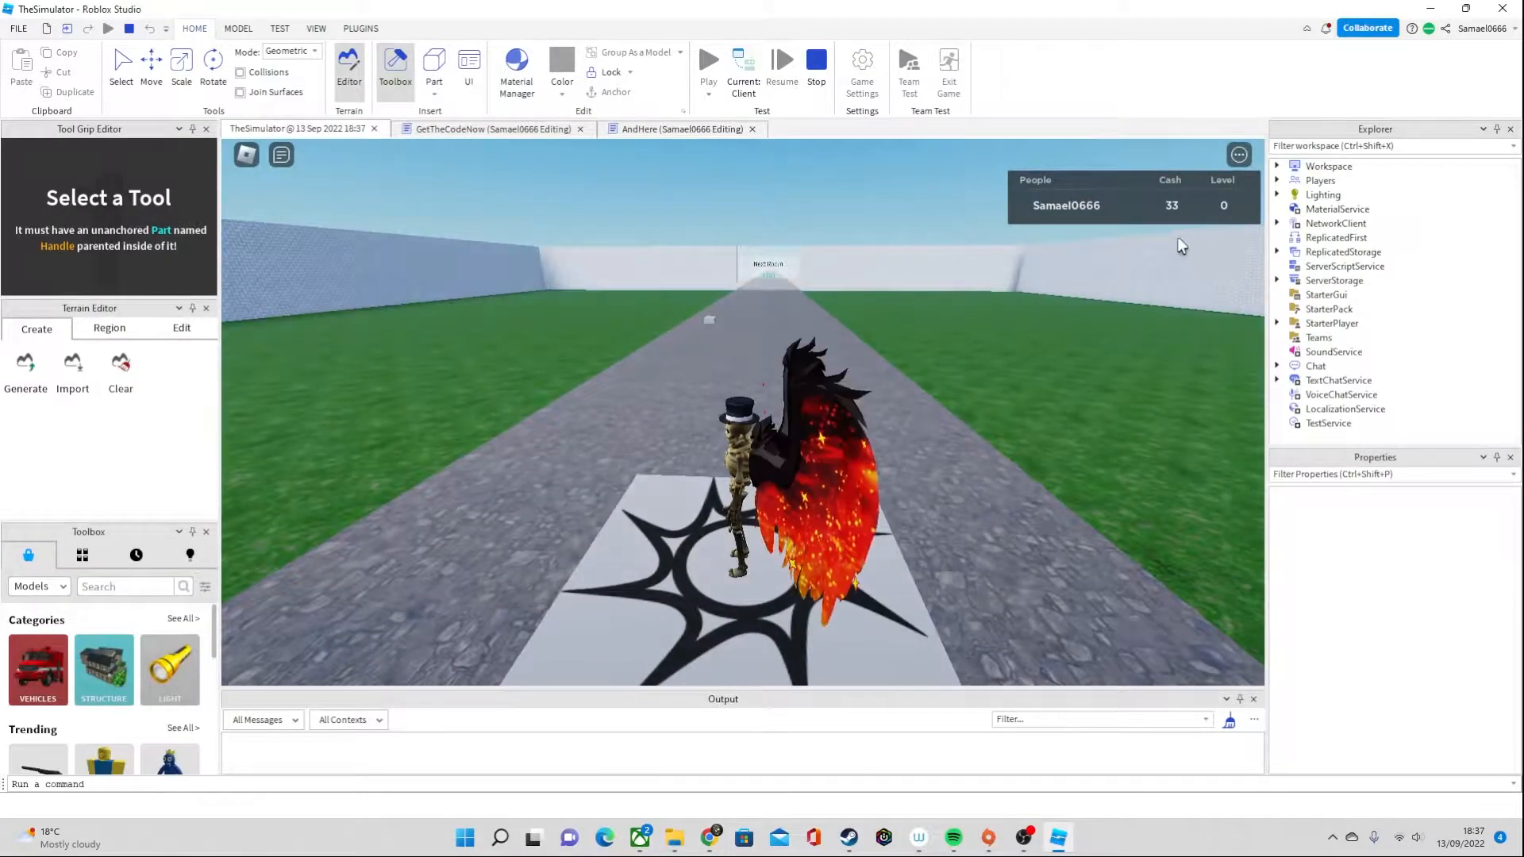
right_drag(841, 309, 840, 309)
key(d)
key(w)
right_drag(671, 454, 672, 454)
key(a)
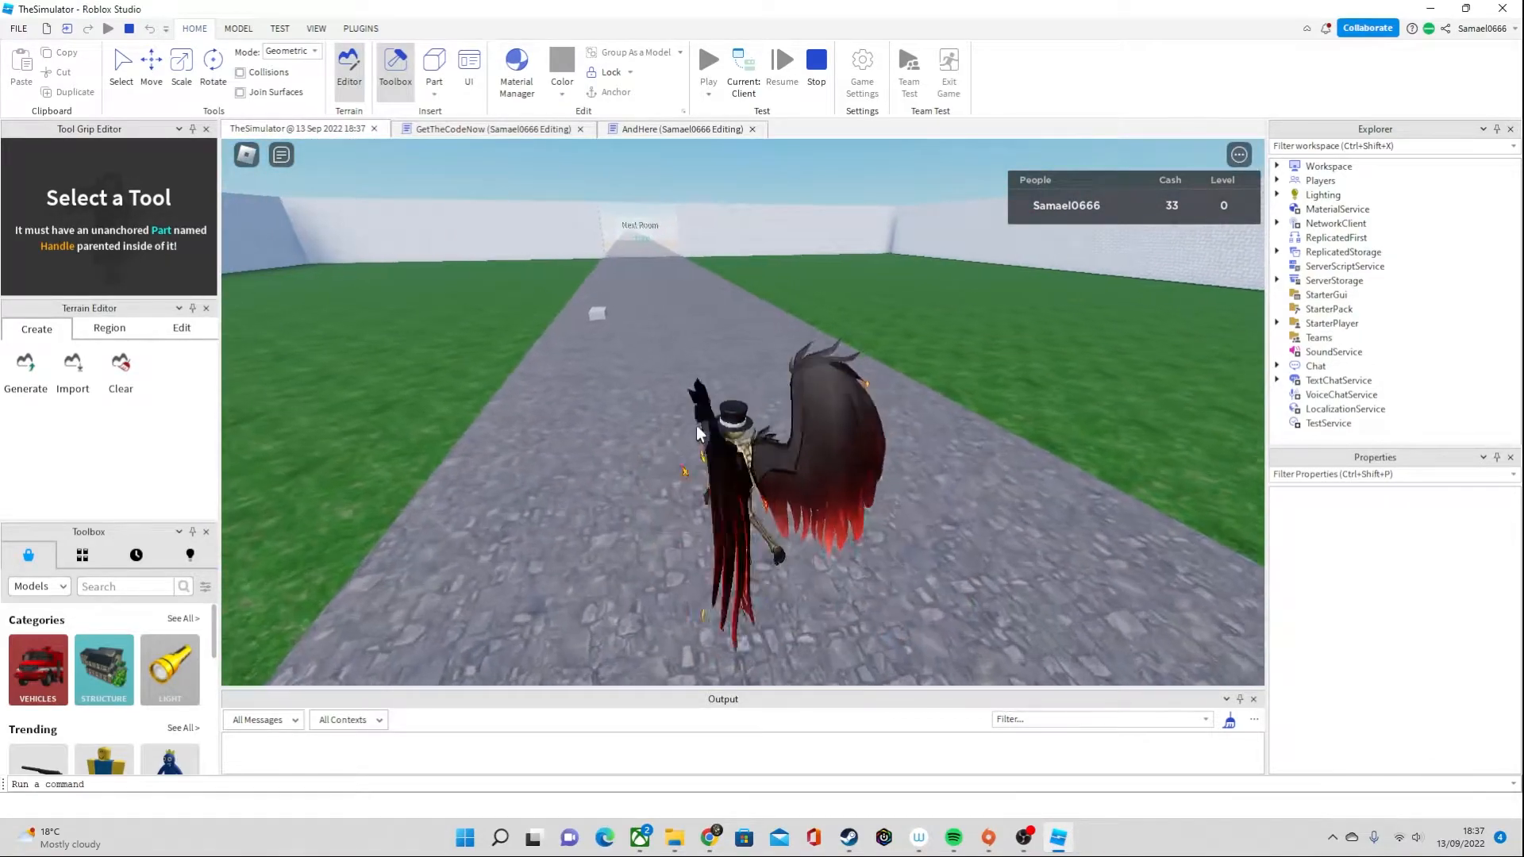
key(w)
key(a)
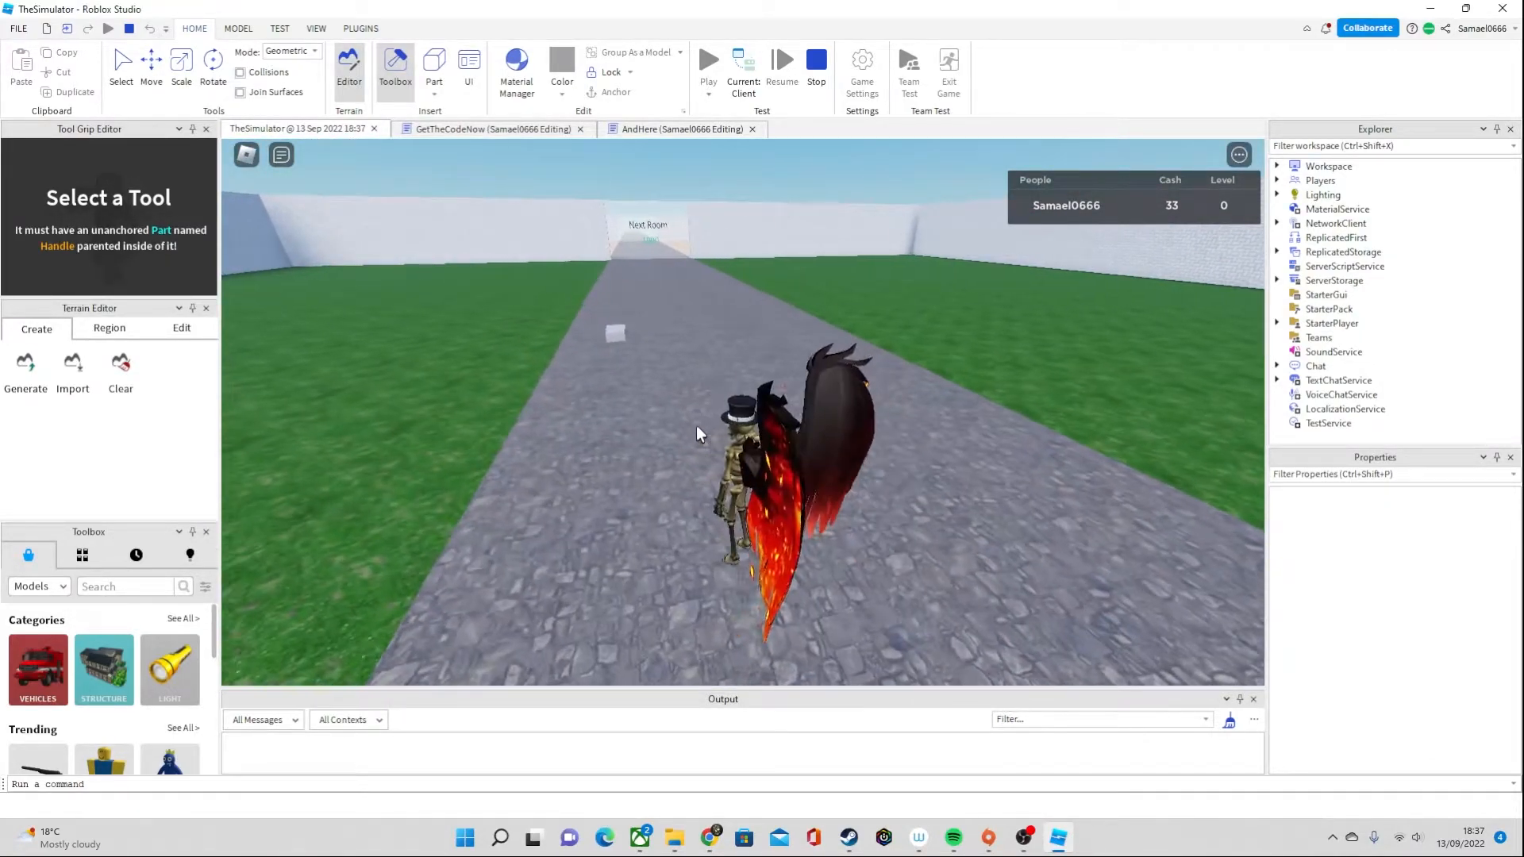
key(w)
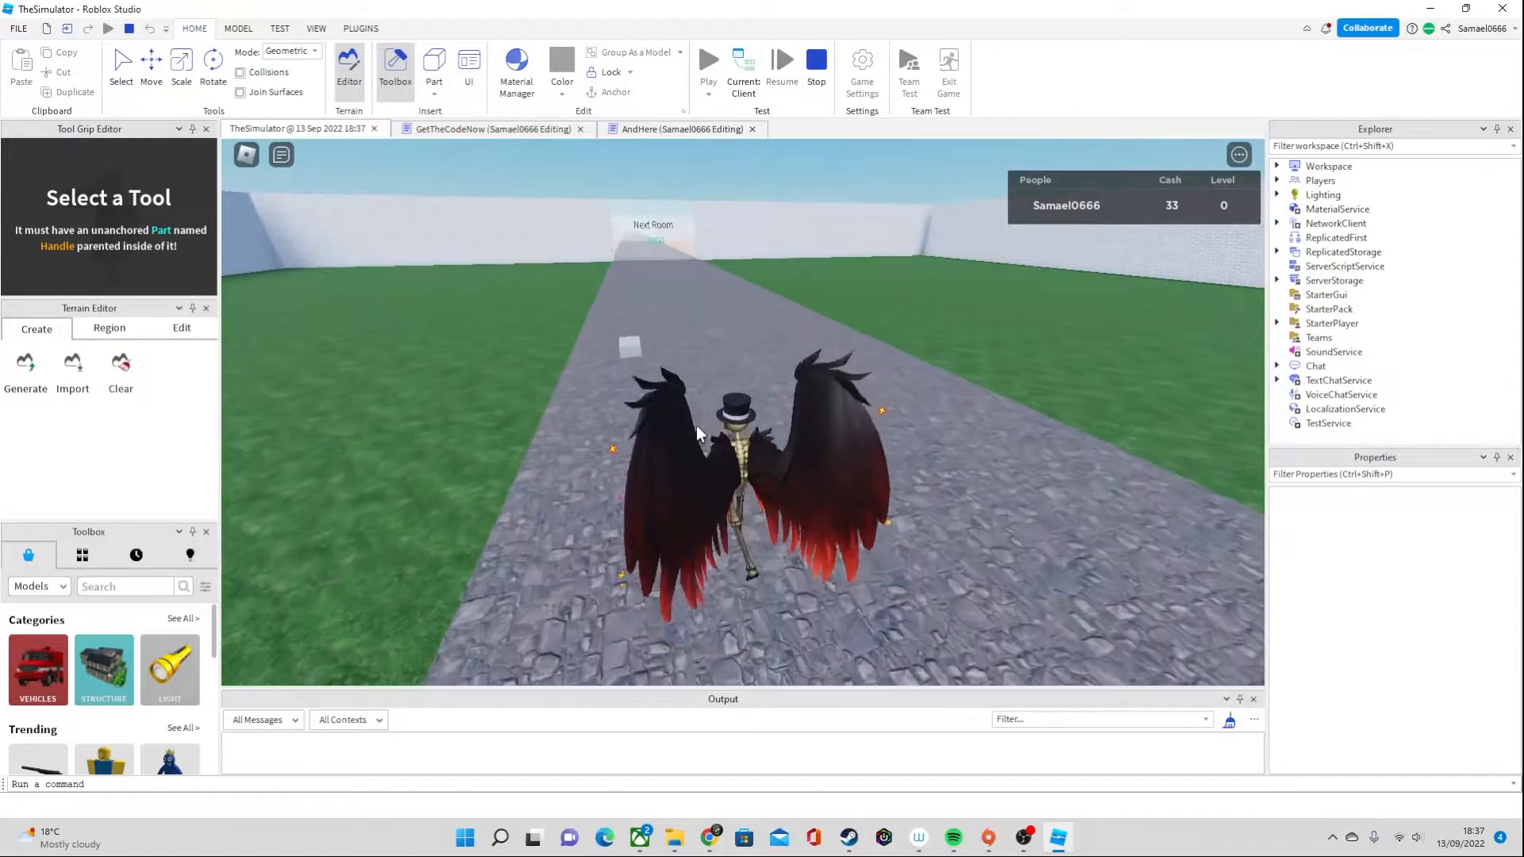
right_drag(841, 340, 842, 341)
key(w)
right_drag(992, 412, 990, 396)
key(w)
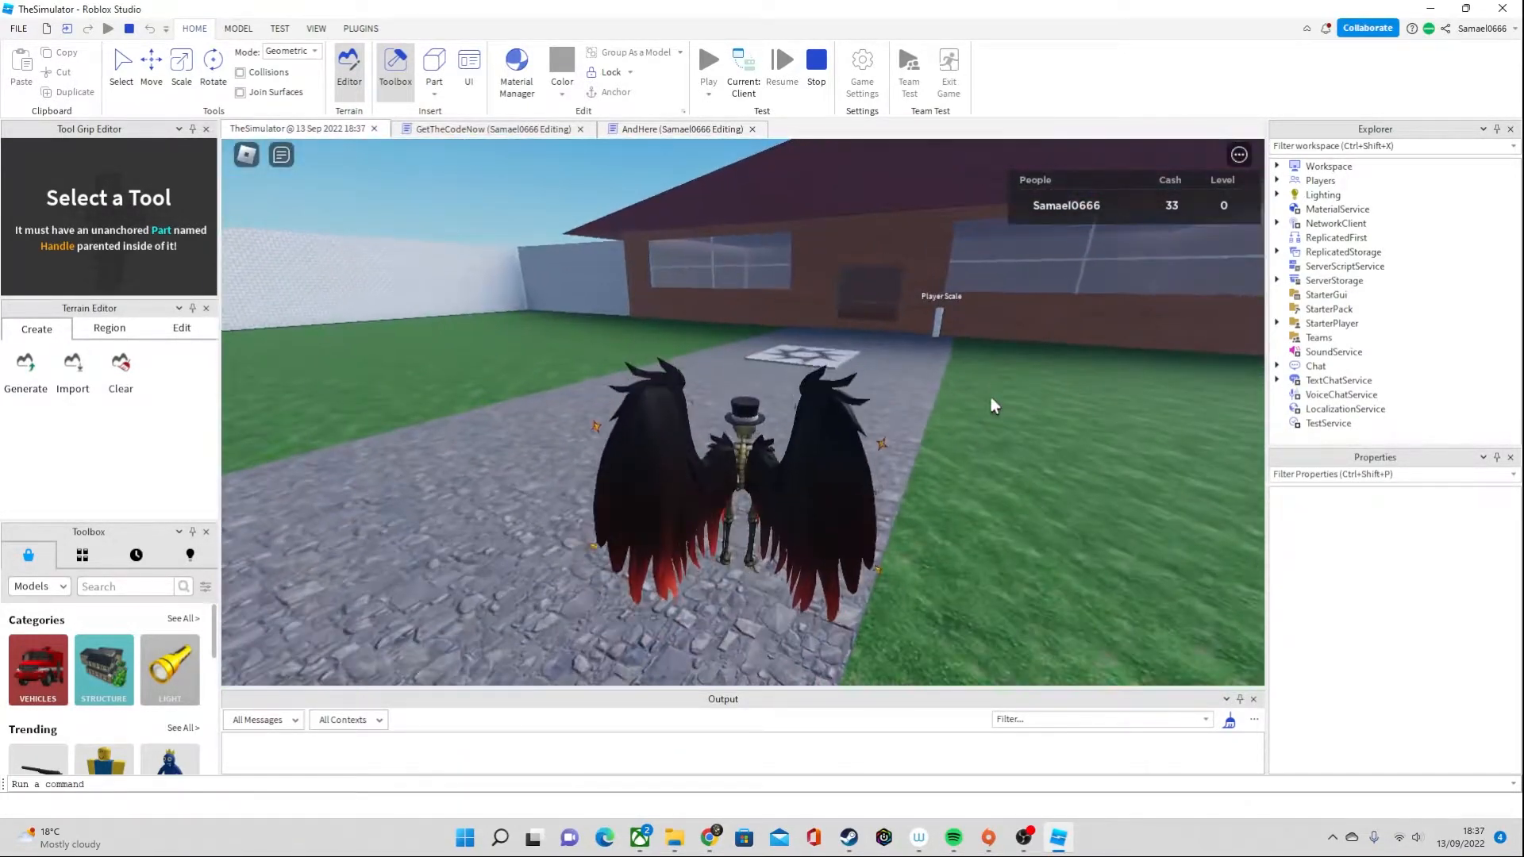
key(w)
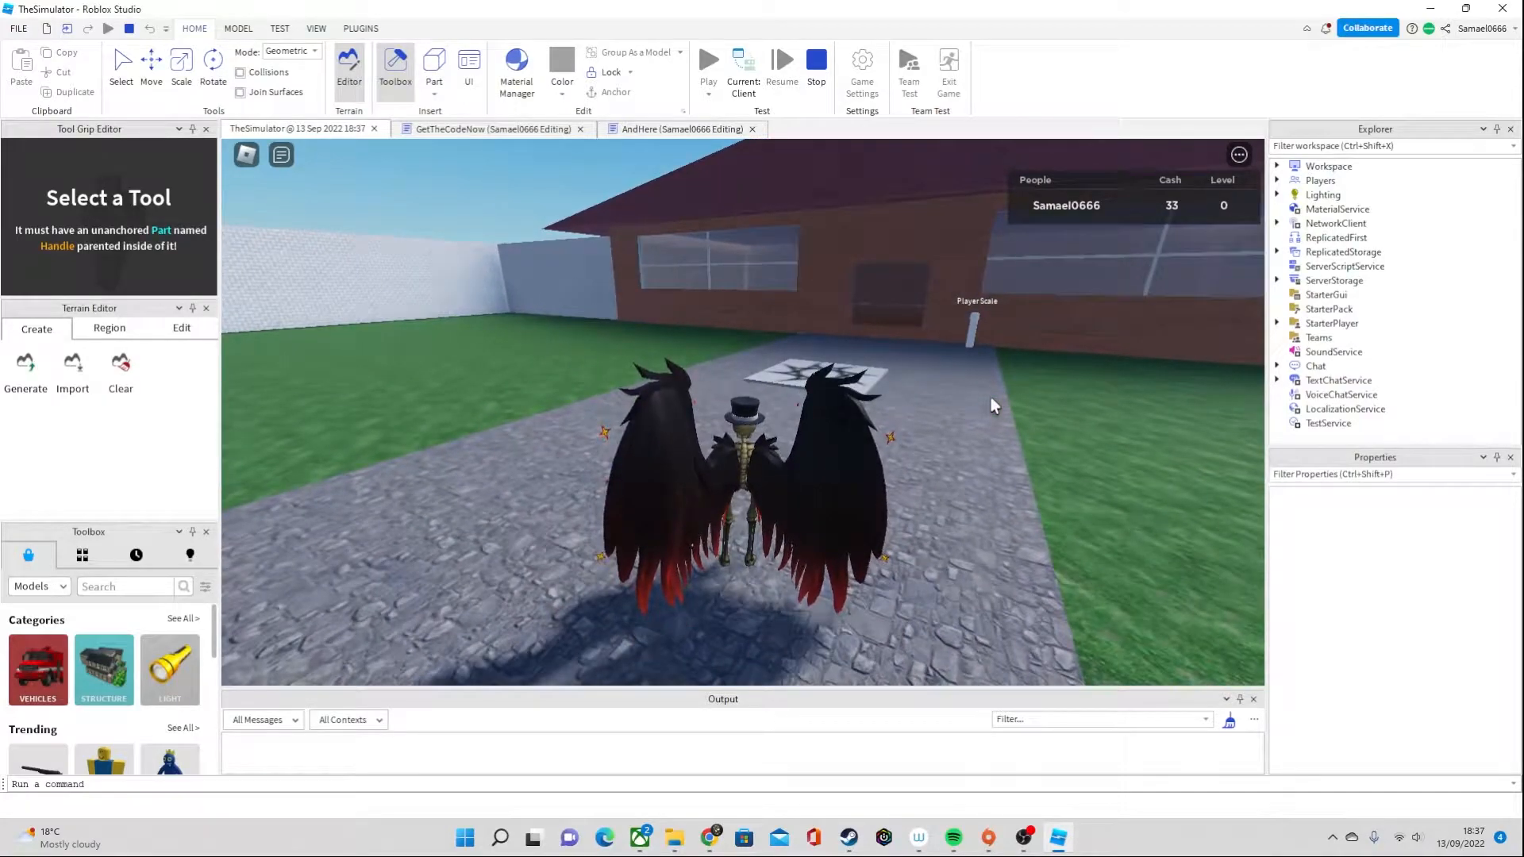
key(a)
key(w)
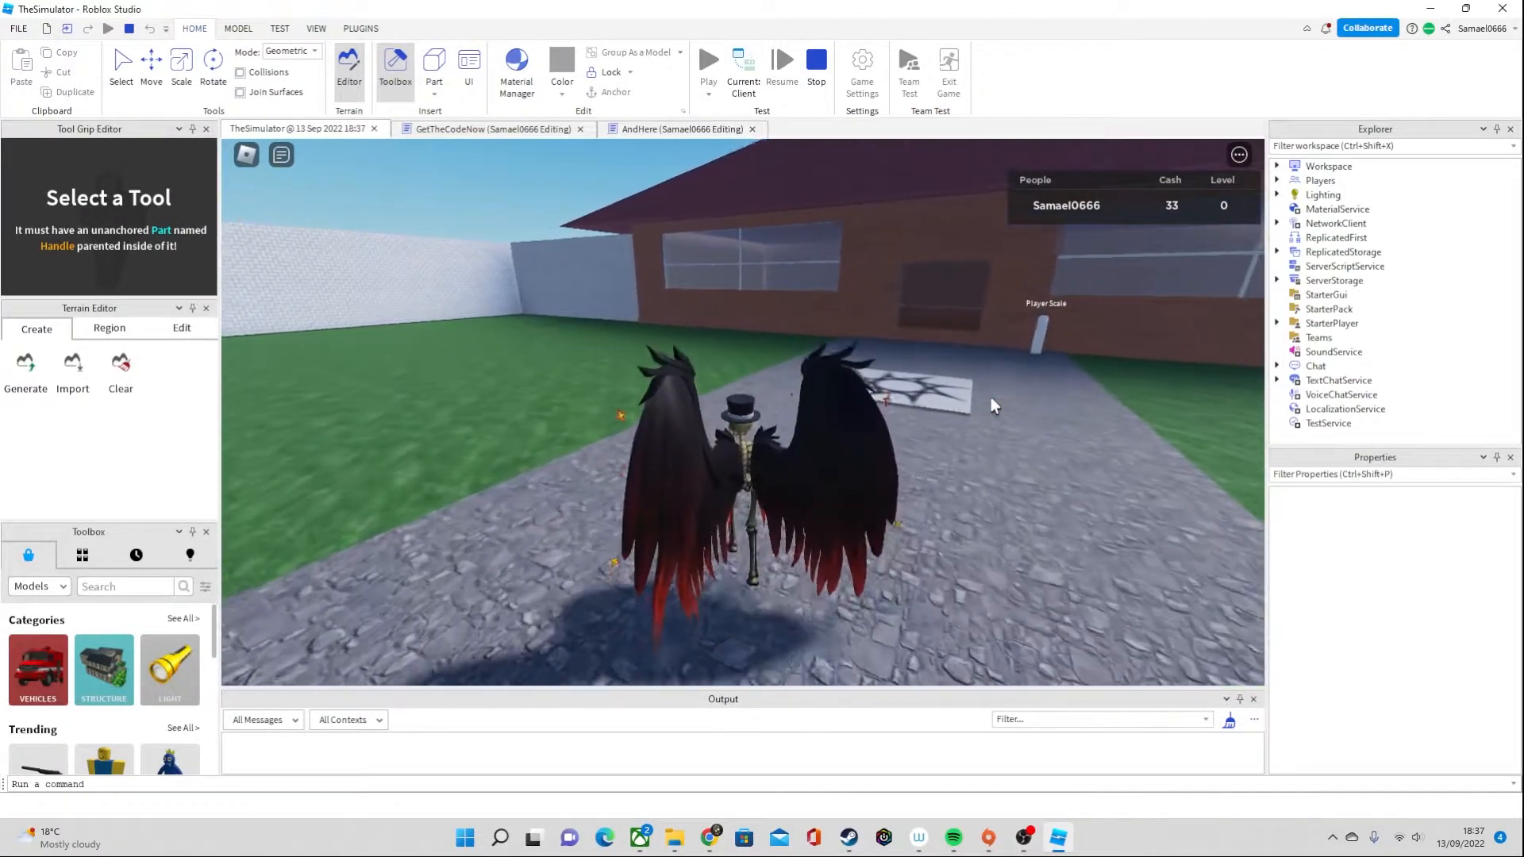
key(a)
right_drag(990, 396, 993, 397)
key(w)
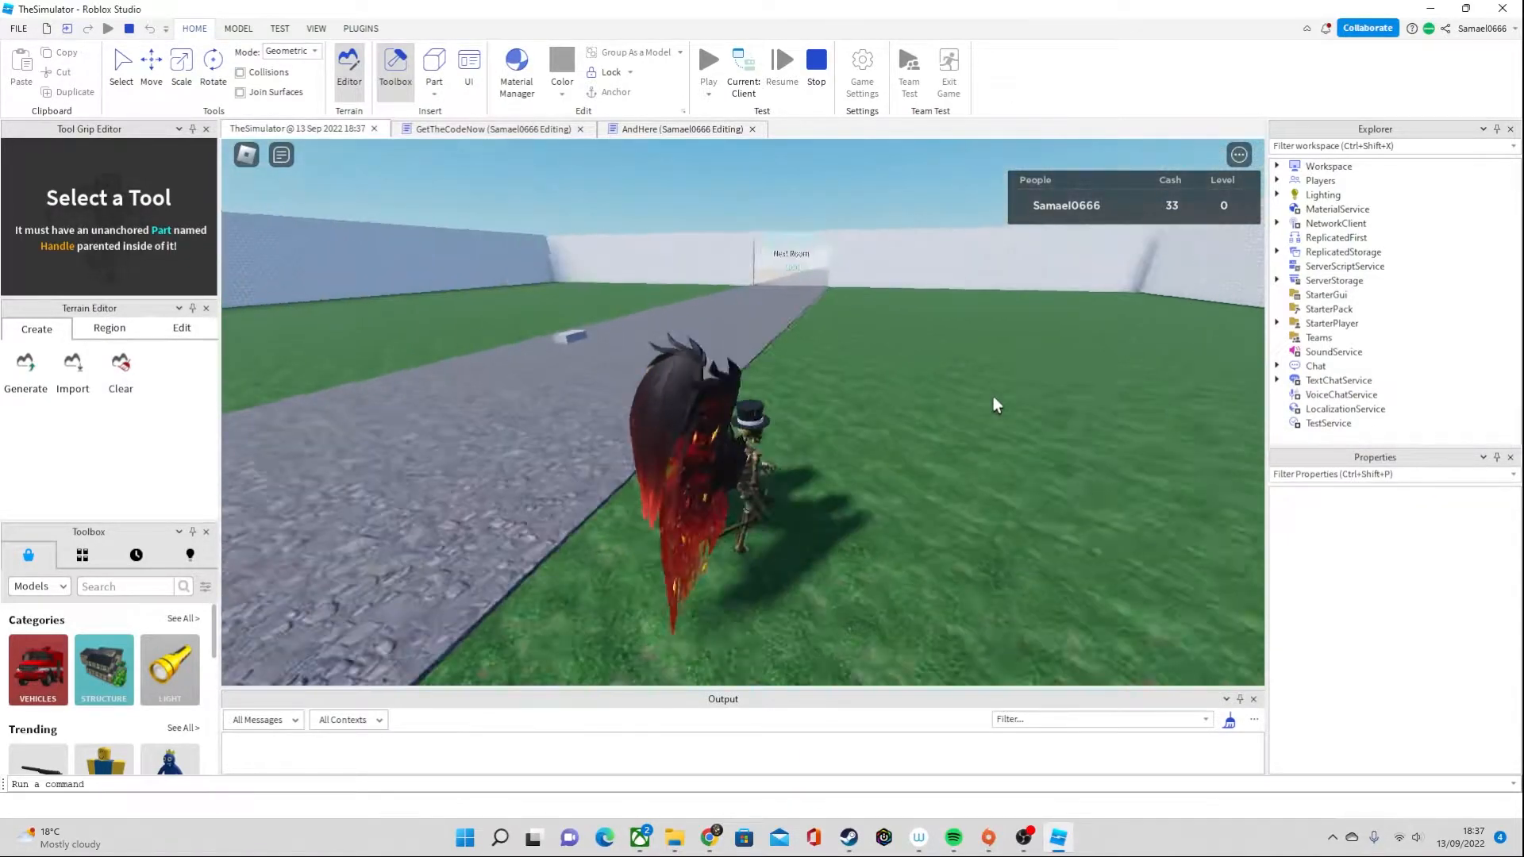
Walk the character back to the white part and trigger its ClickDetector several times to add to the saved cash
right_drag(927, 320, 926, 320)
key(w)
right_drag(725, 337, 724, 337)
key(w)
right_drag(820, 343, 904, 335)
key(w)
key(a)
key(w)
key(w)
key(d)
key(a)
click(717, 300)
click(717, 301)
click(716, 301)
click(717, 300)
click(717, 301)
click(716, 299)
click(716, 298)
key(w)
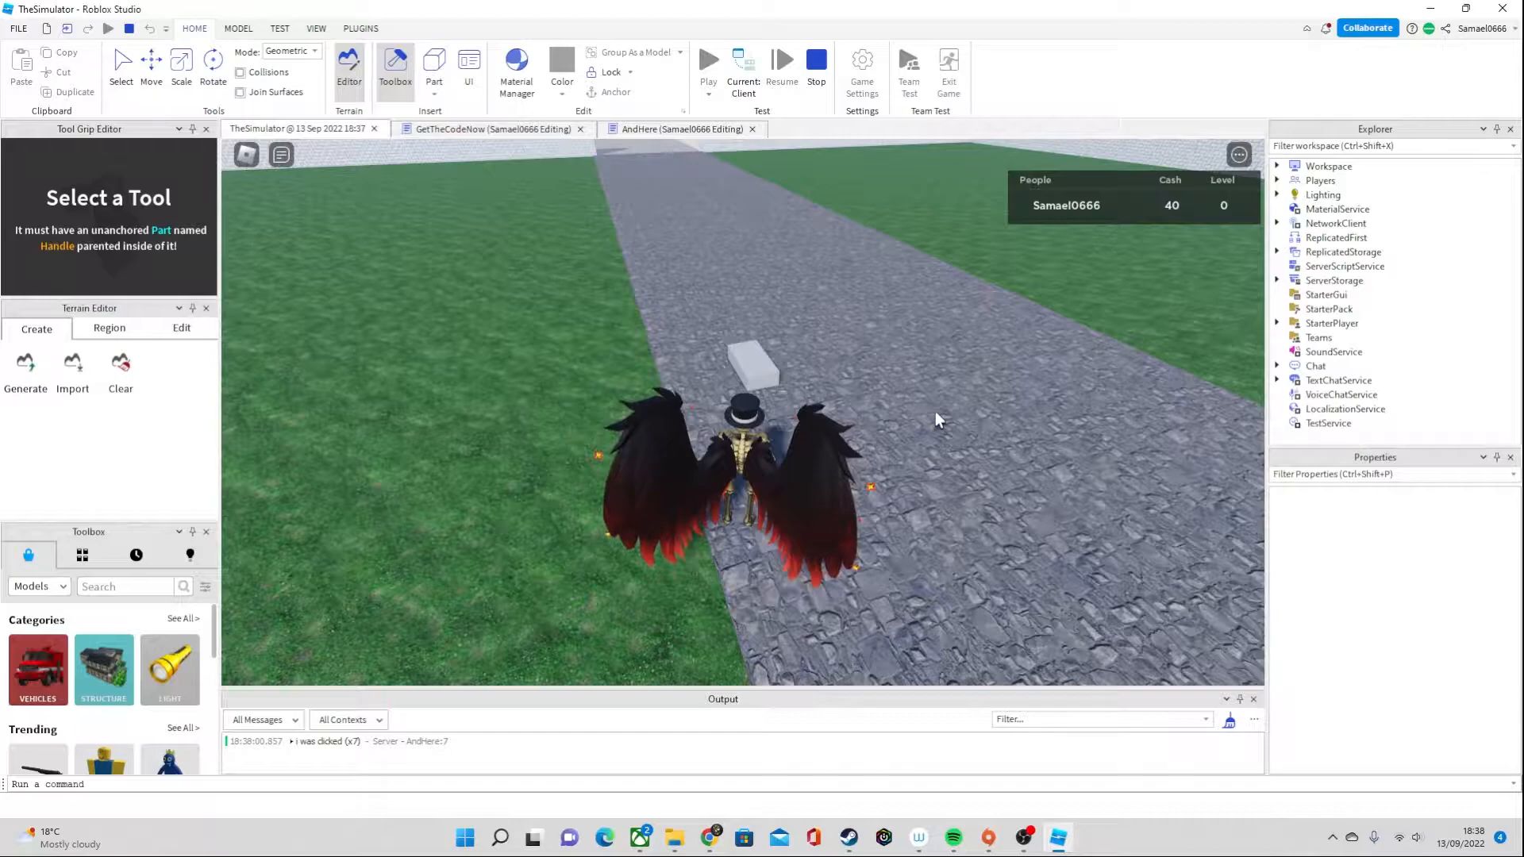
Walk the character past the white part and along the road toward the building
scroll(956, 405, down, 2)
key(d)
right_drag(992, 431, 992, 390)
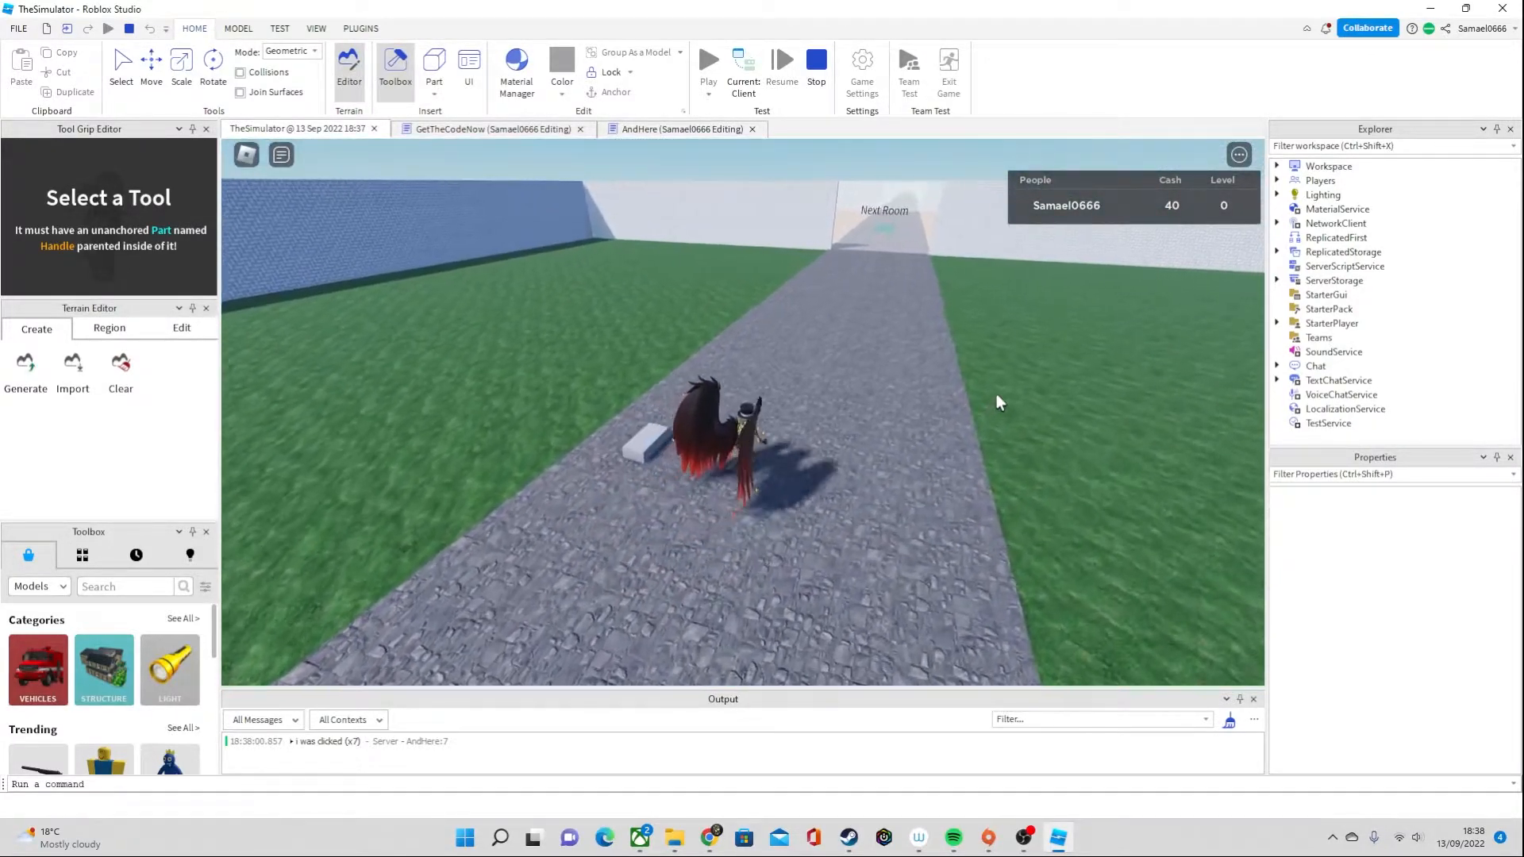
key(w)
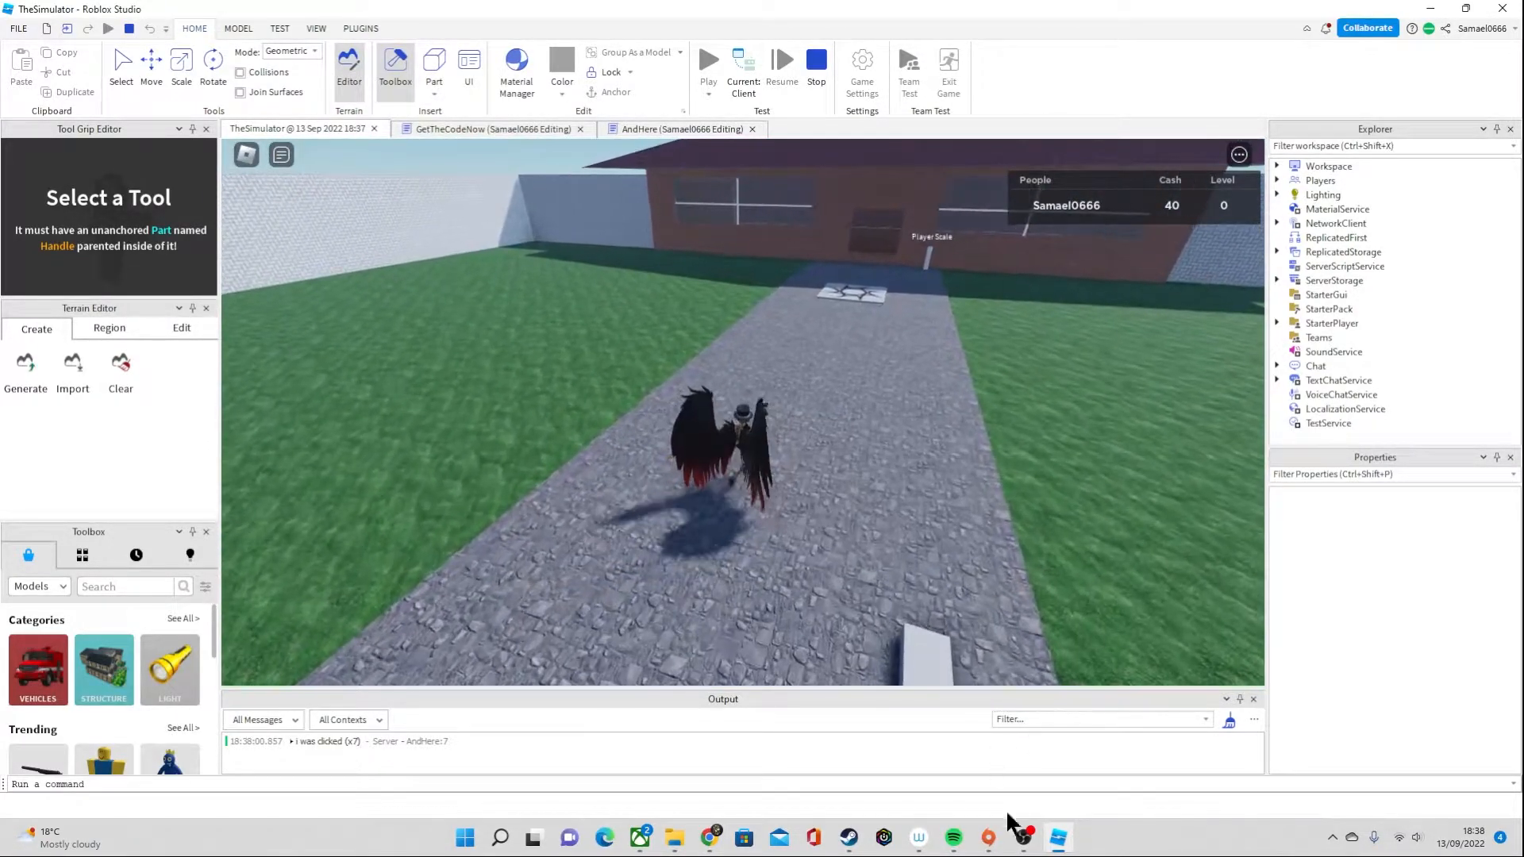
click(1025, 839)
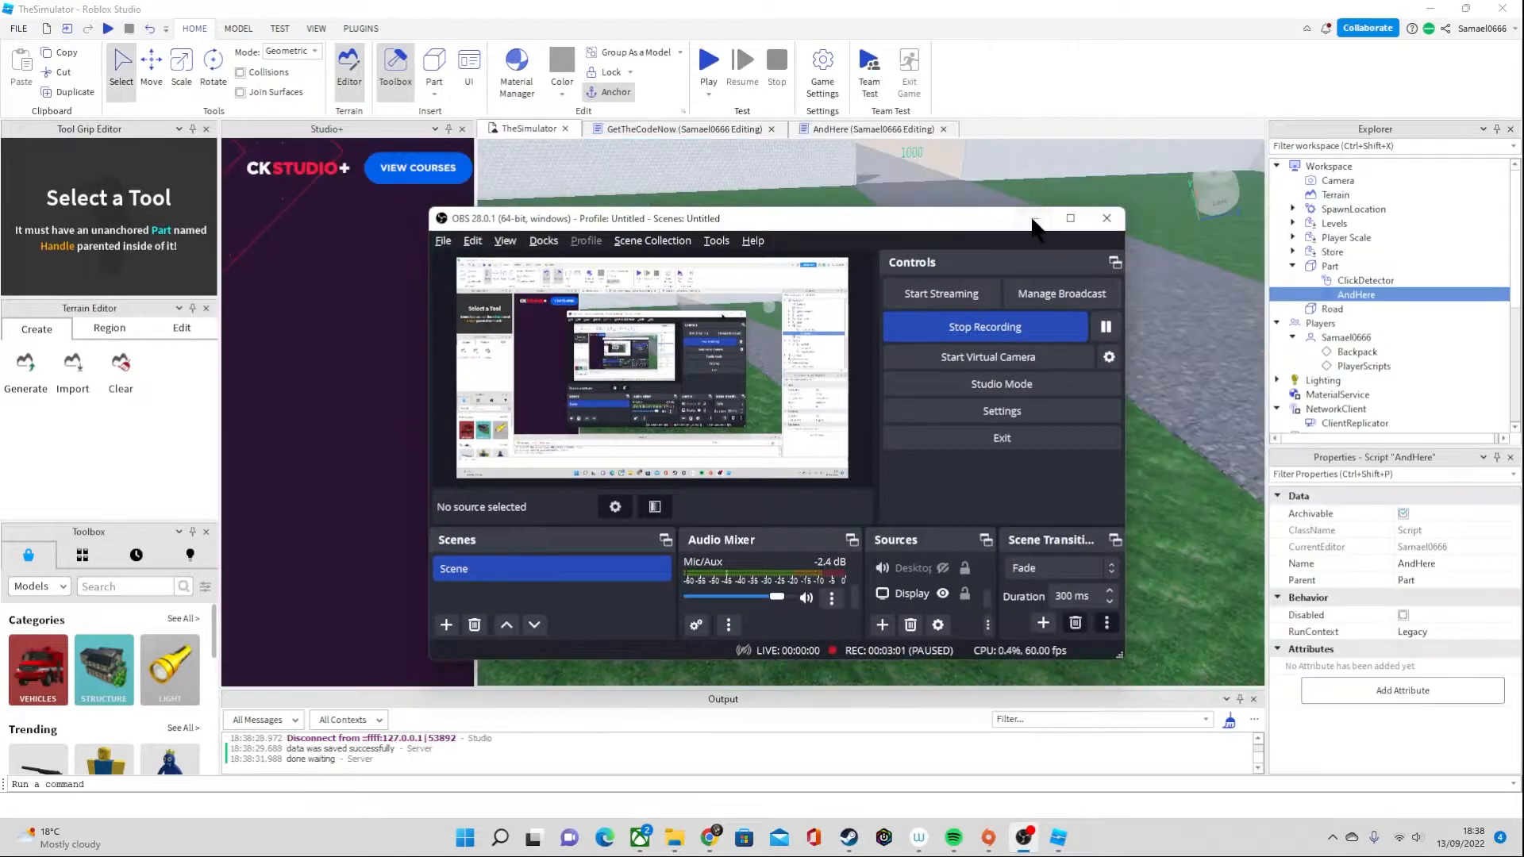
click(1244, 546)
Select the white ClickDetector part on the road and move it sideways onto the grass
right_drag(905, 437, 911, 327)
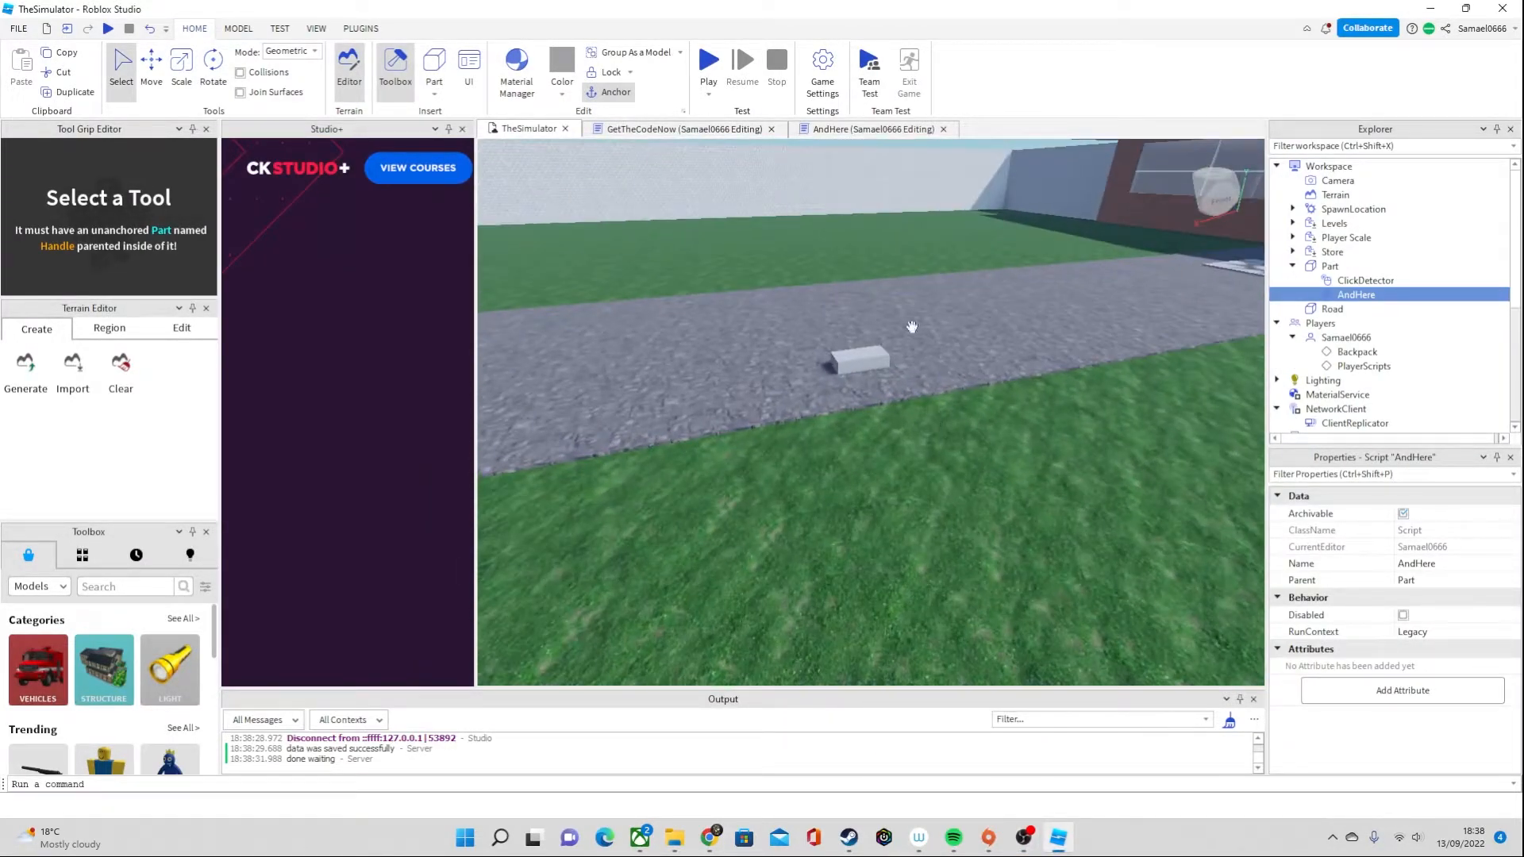
click(879, 365)
key(d)
right_drag(976, 489, 976, 481)
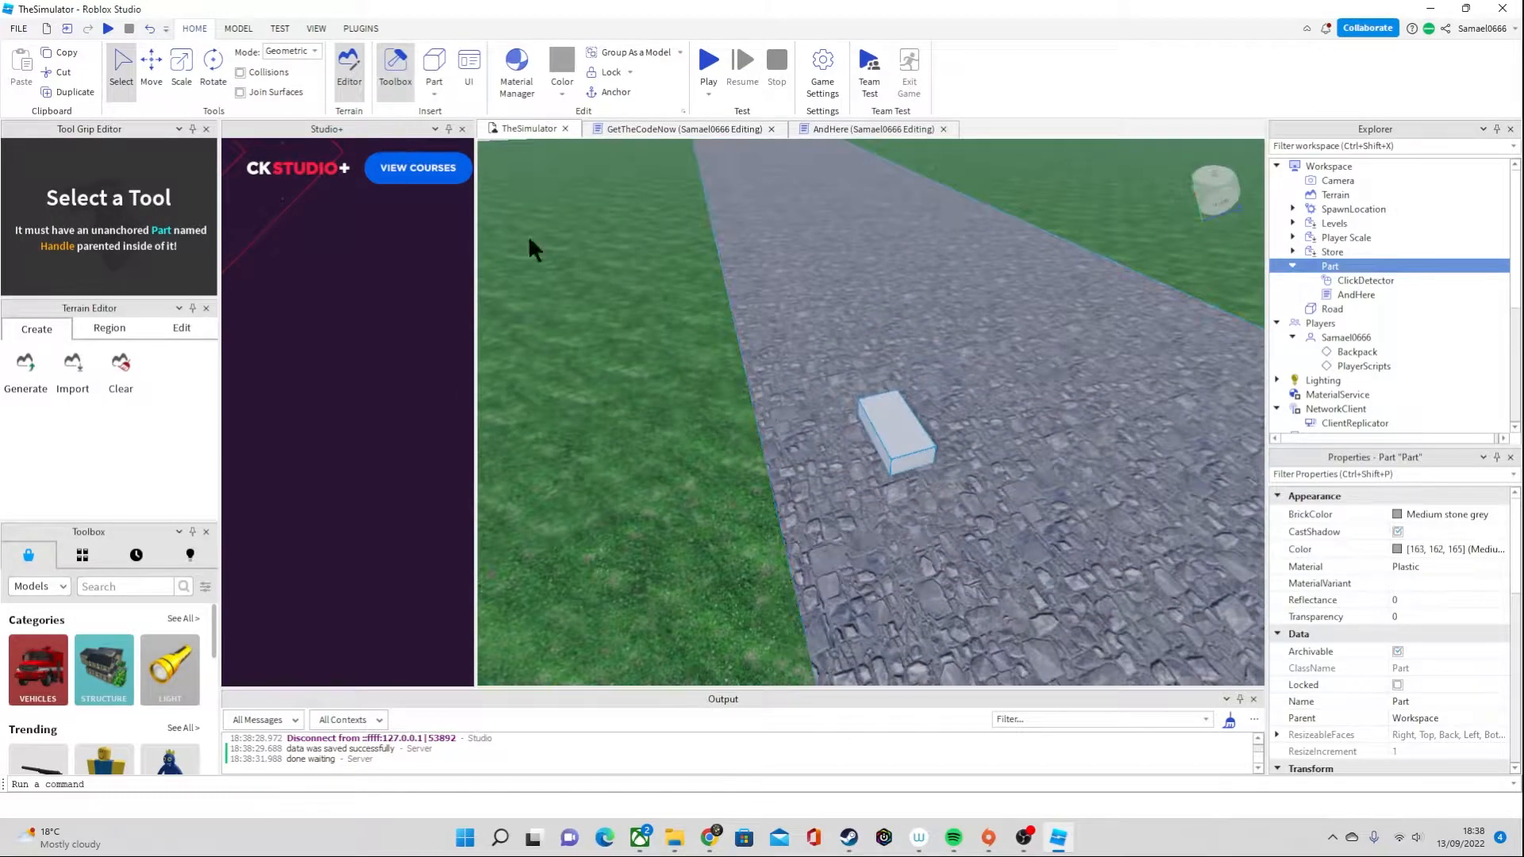
click(159, 61)
right_drag(782, 466, 949, 462)
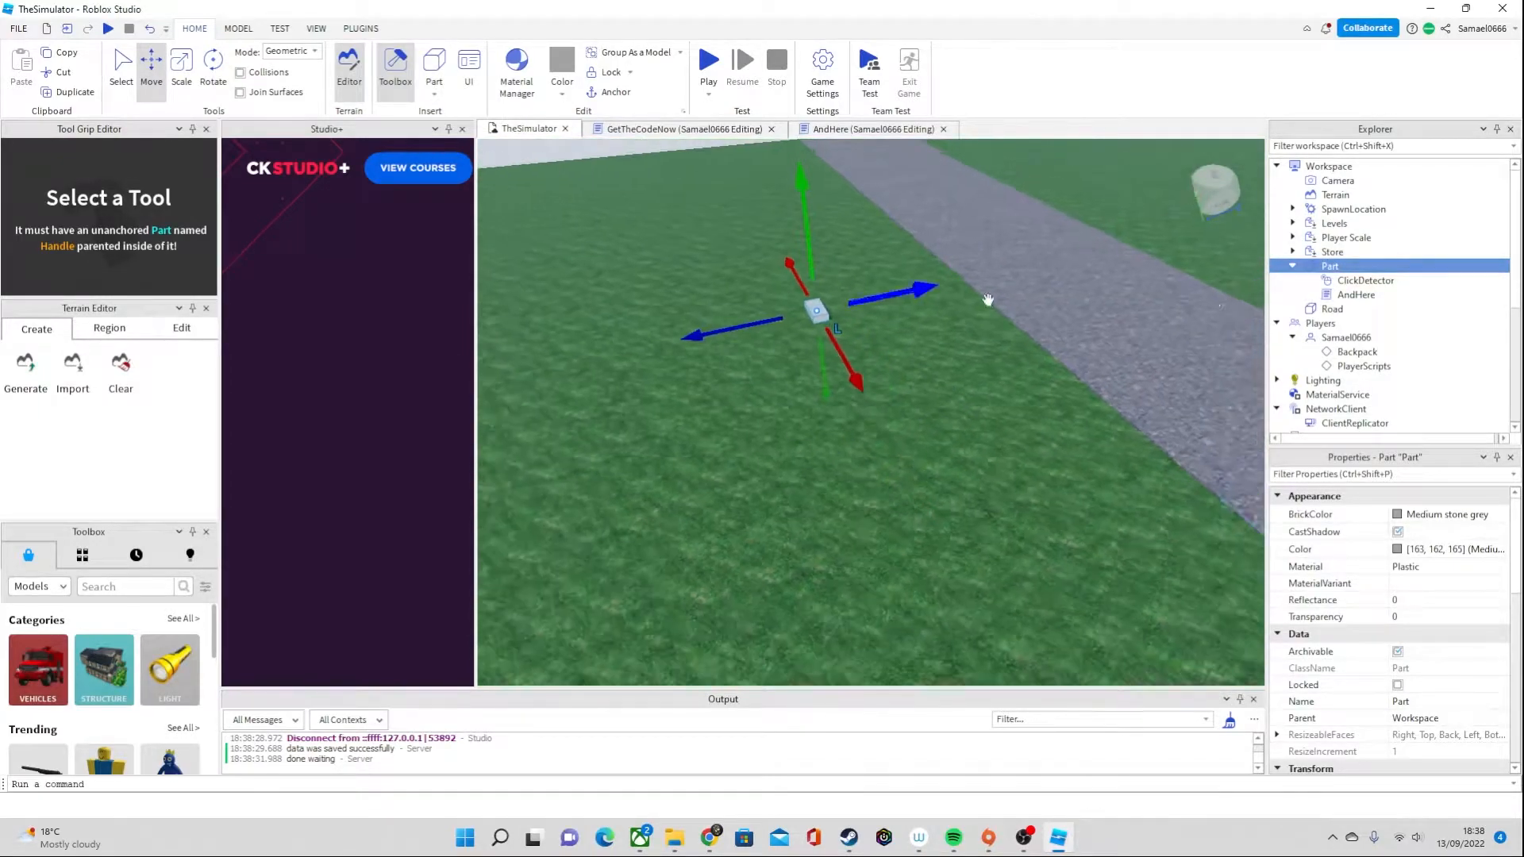
Insert a new block part on the grass and activate Building Tools by F3X for it
right_drag(690, 249, 722, 194)
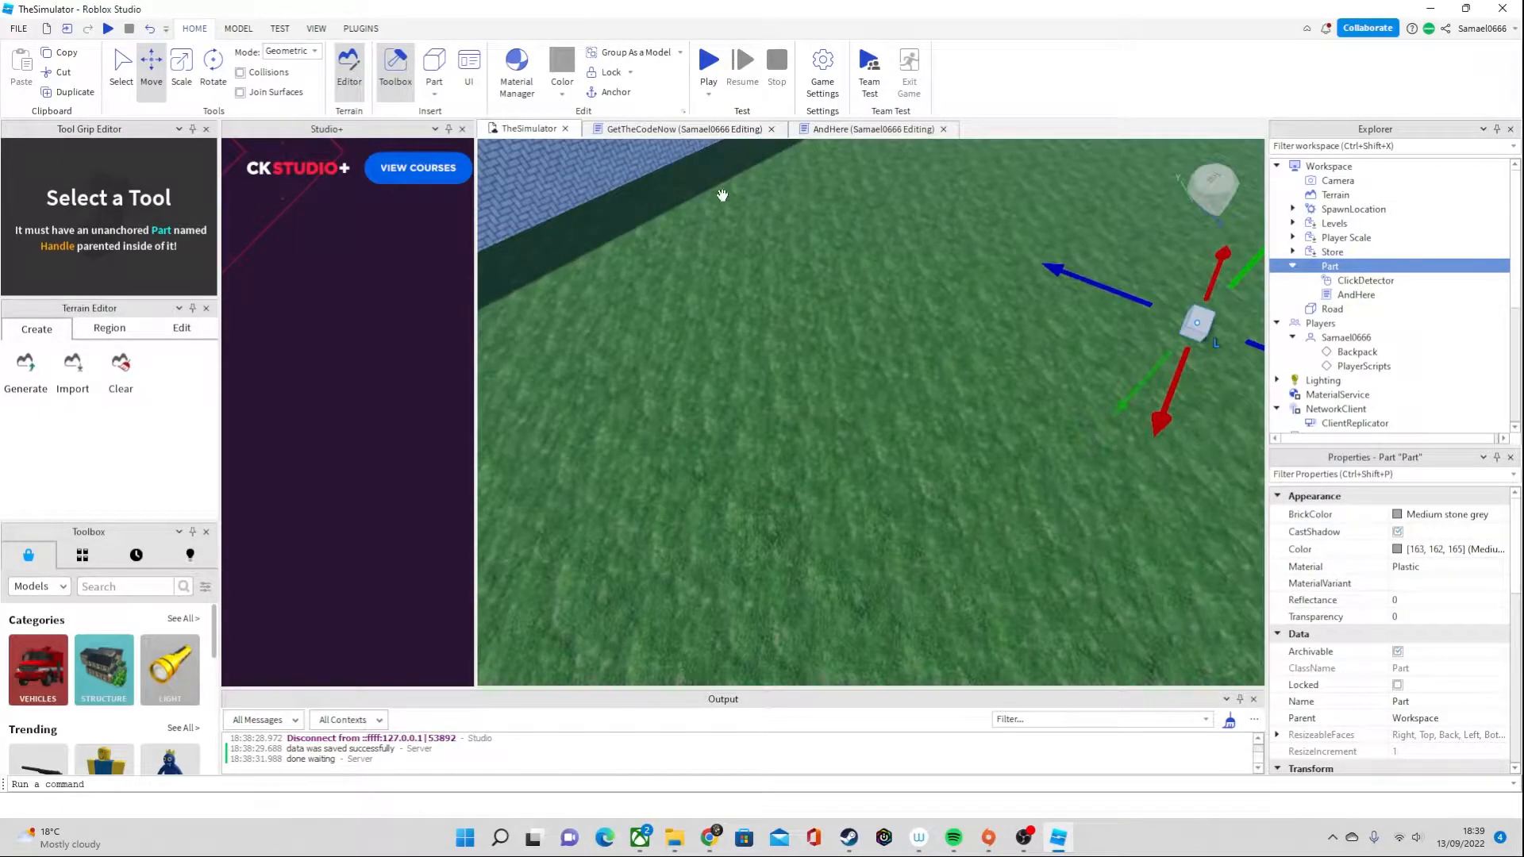
click(435, 66)
mouse_move(959, 437)
right_down()
mouse_move(982, 441)
mouse_move(949, 412)
right_up()
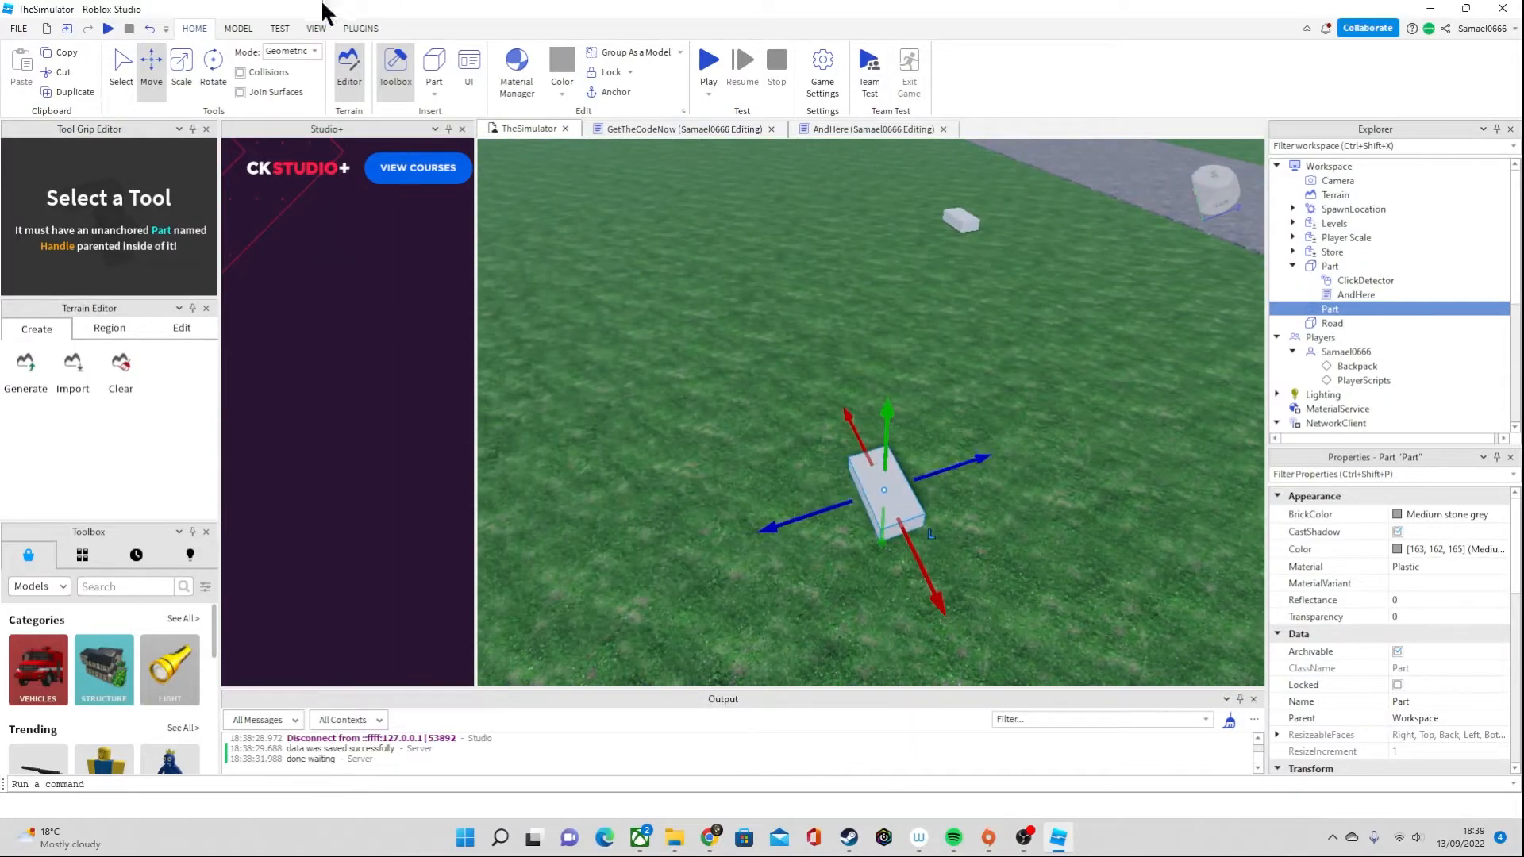
click(359, 29)
right_drag(820, 451, 829, 549)
click(410, 77)
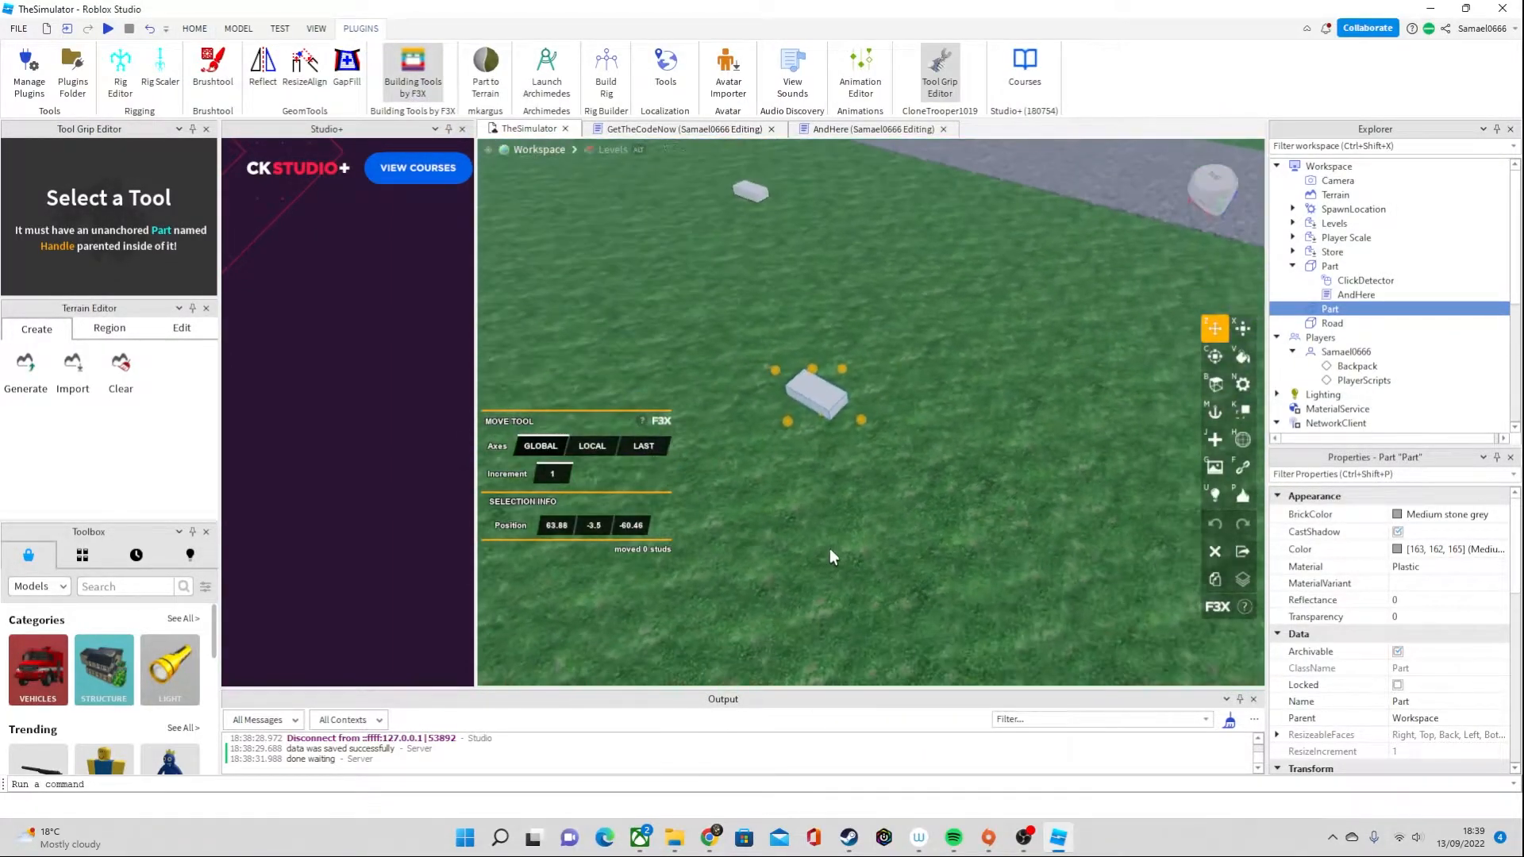
Resize the new block into a flat square slab of 14 by 1 by 14 studs
click(1239, 332)
drag(838, 363, 945, 285)
right_drag(990, 341, 994, 345)
drag(1019, 408, 1042, 478)
right_drag(1039, 474, 1038, 465)
drag(719, 406, 774, 450)
right_drag(896, 394, 897, 394)
scroll(897, 394, up, 3)
scroll(896, 394, down, 5)
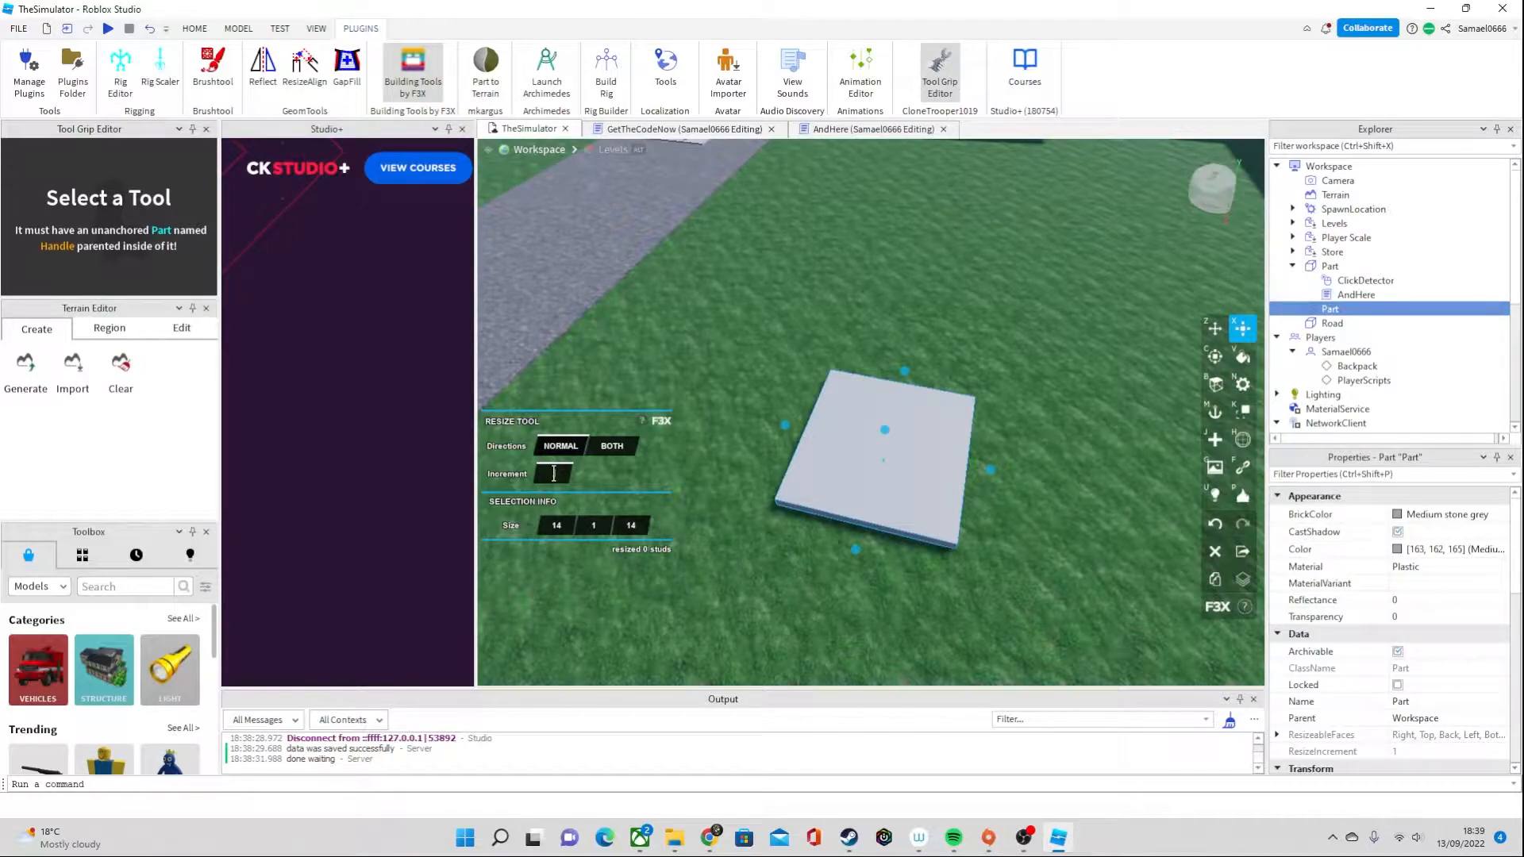
Set the resize increment to 0.05 and reduce the square slab's thickness to 0.3 studs
scroll(750, 489, up, 5)
scroll(824, 460, down, 3)
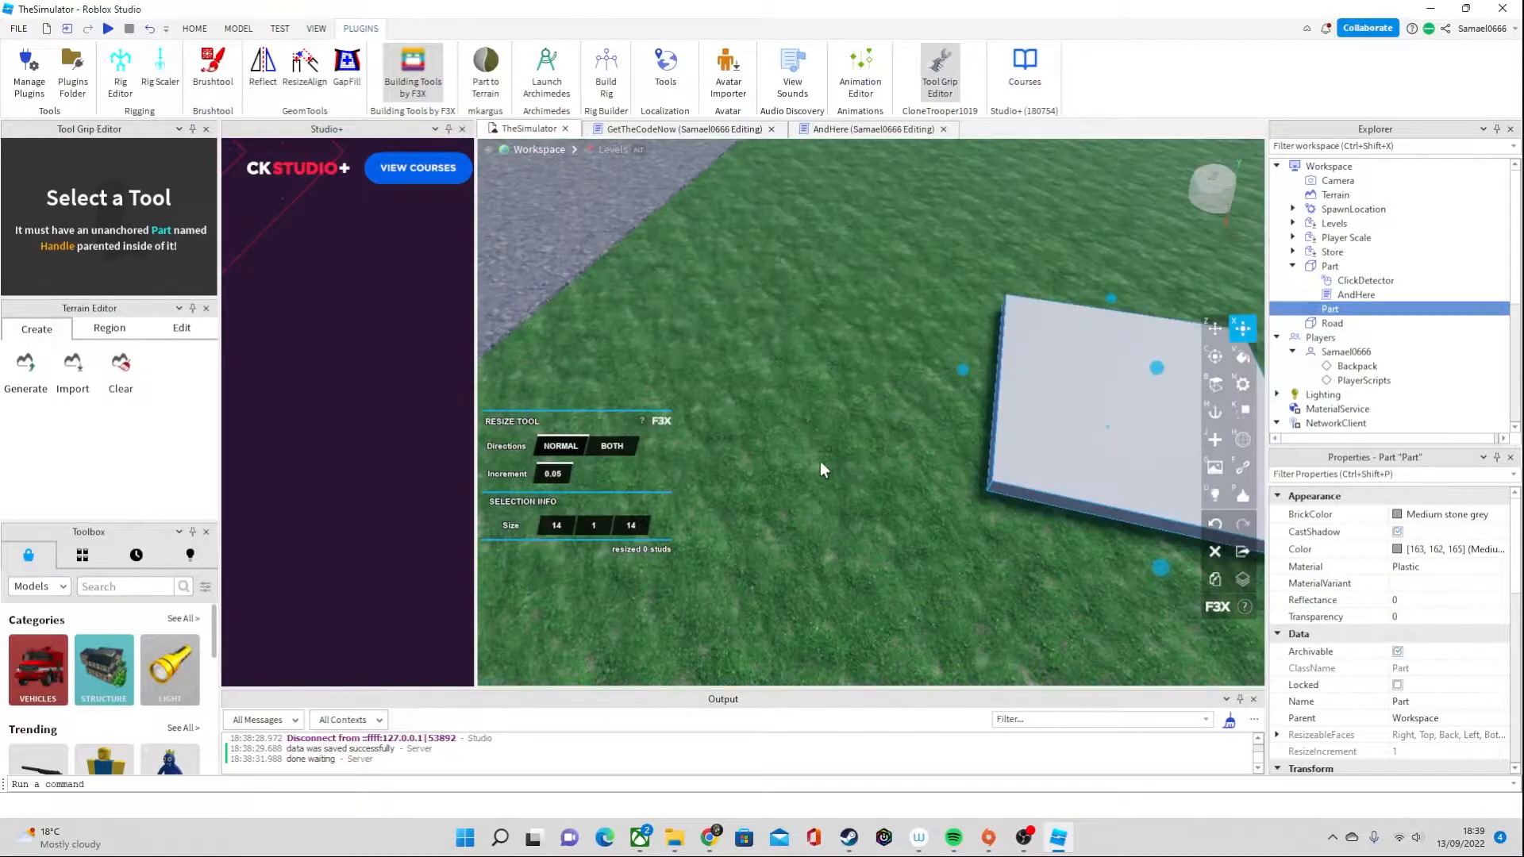
right_drag(824, 460, 826, 459)
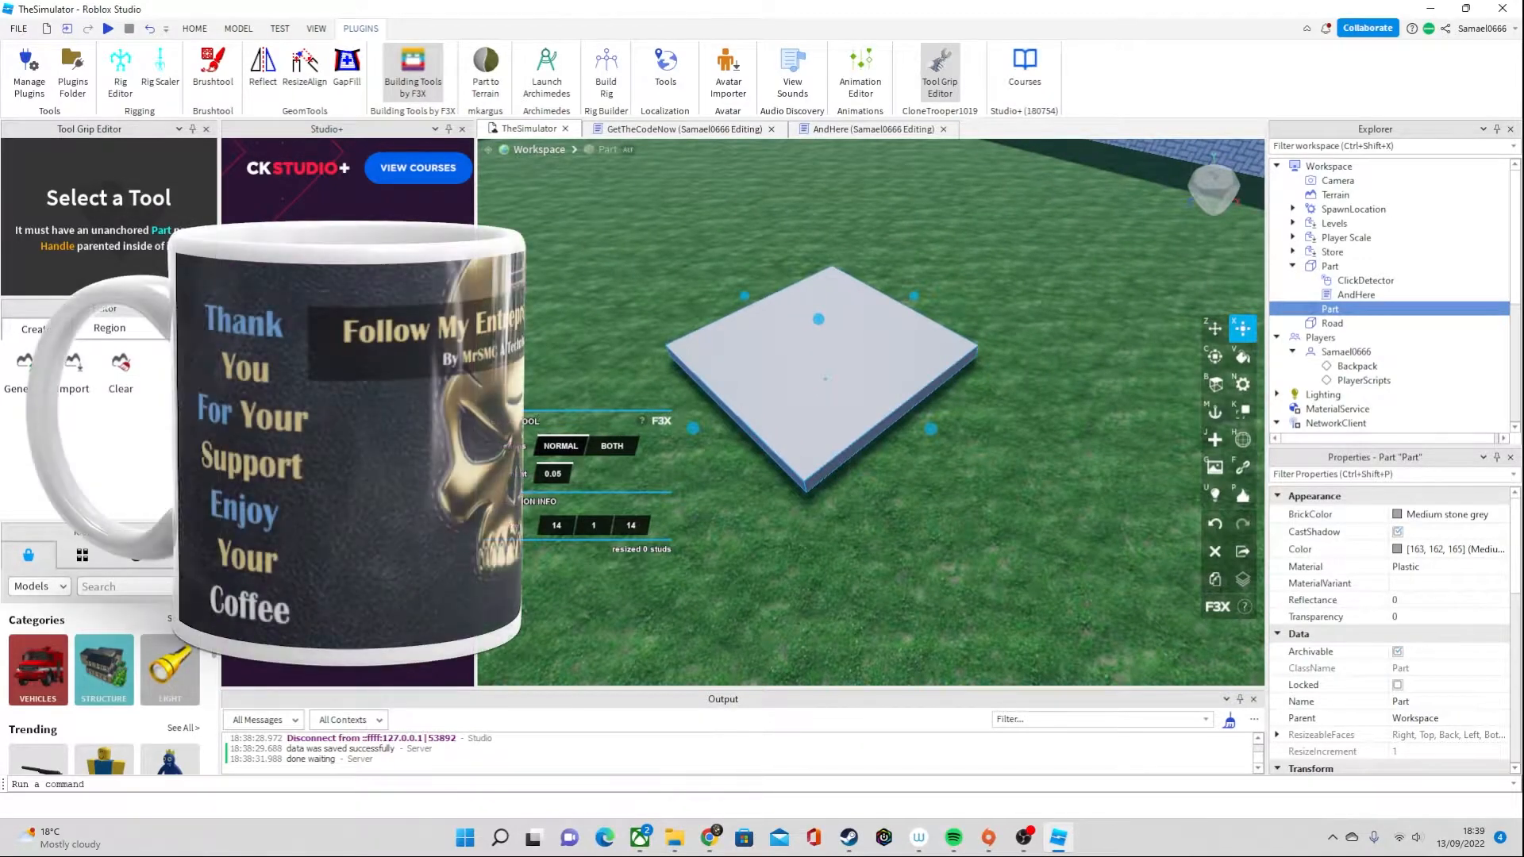
right_drag(1095, 451, 1096, 450)
key(a)
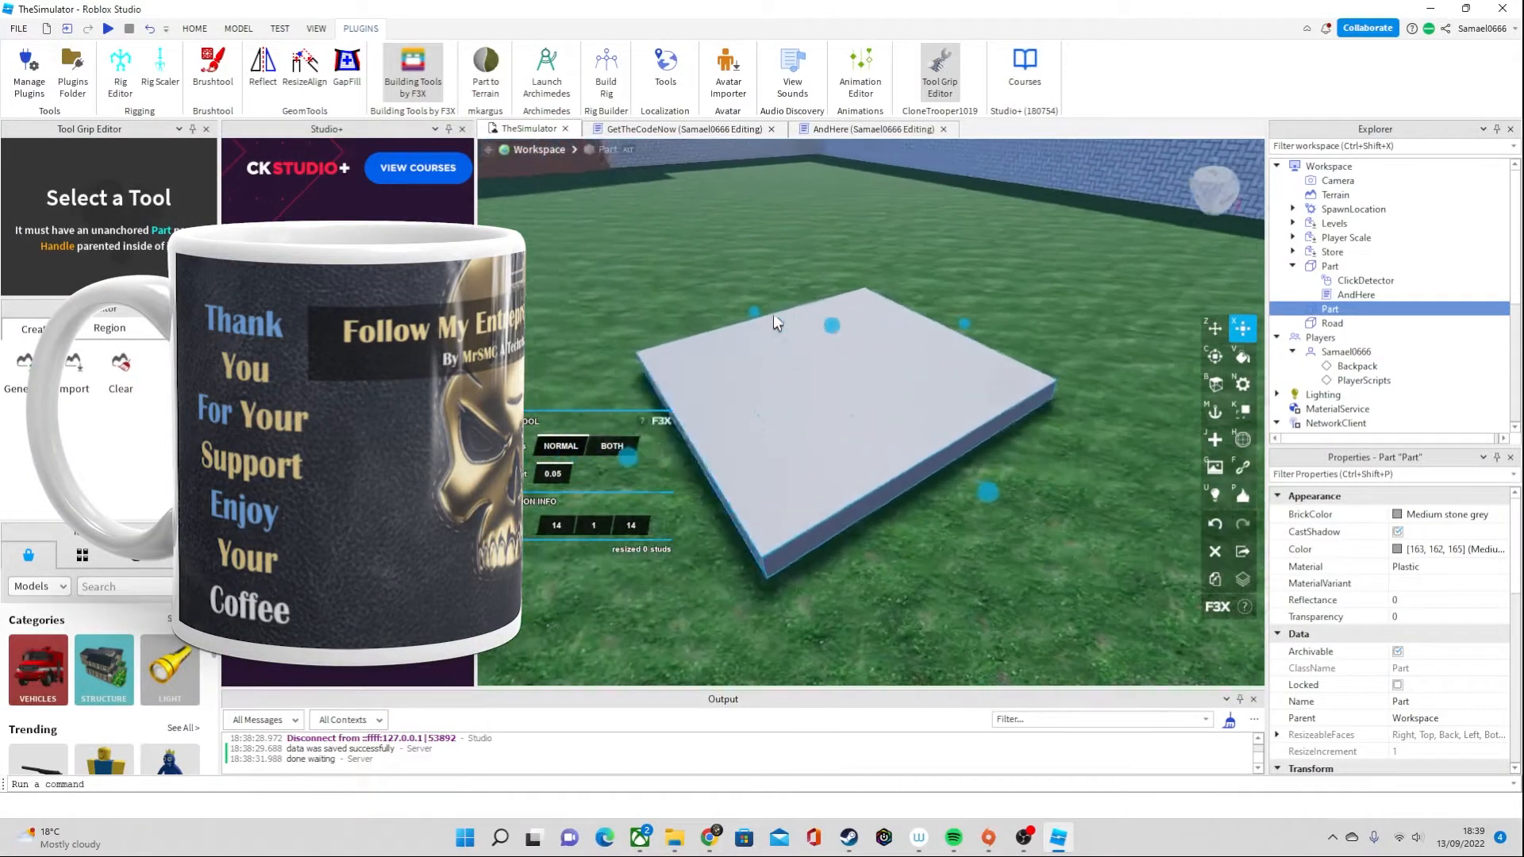
drag(865, 331, 867, 352)
Look through the available materials and set the slab's material to Ground
click(1402, 565)
scroll(1446, 659, down, 3)
scroll(1456, 635, up, 7)
scroll(1446, 635, up, 2)
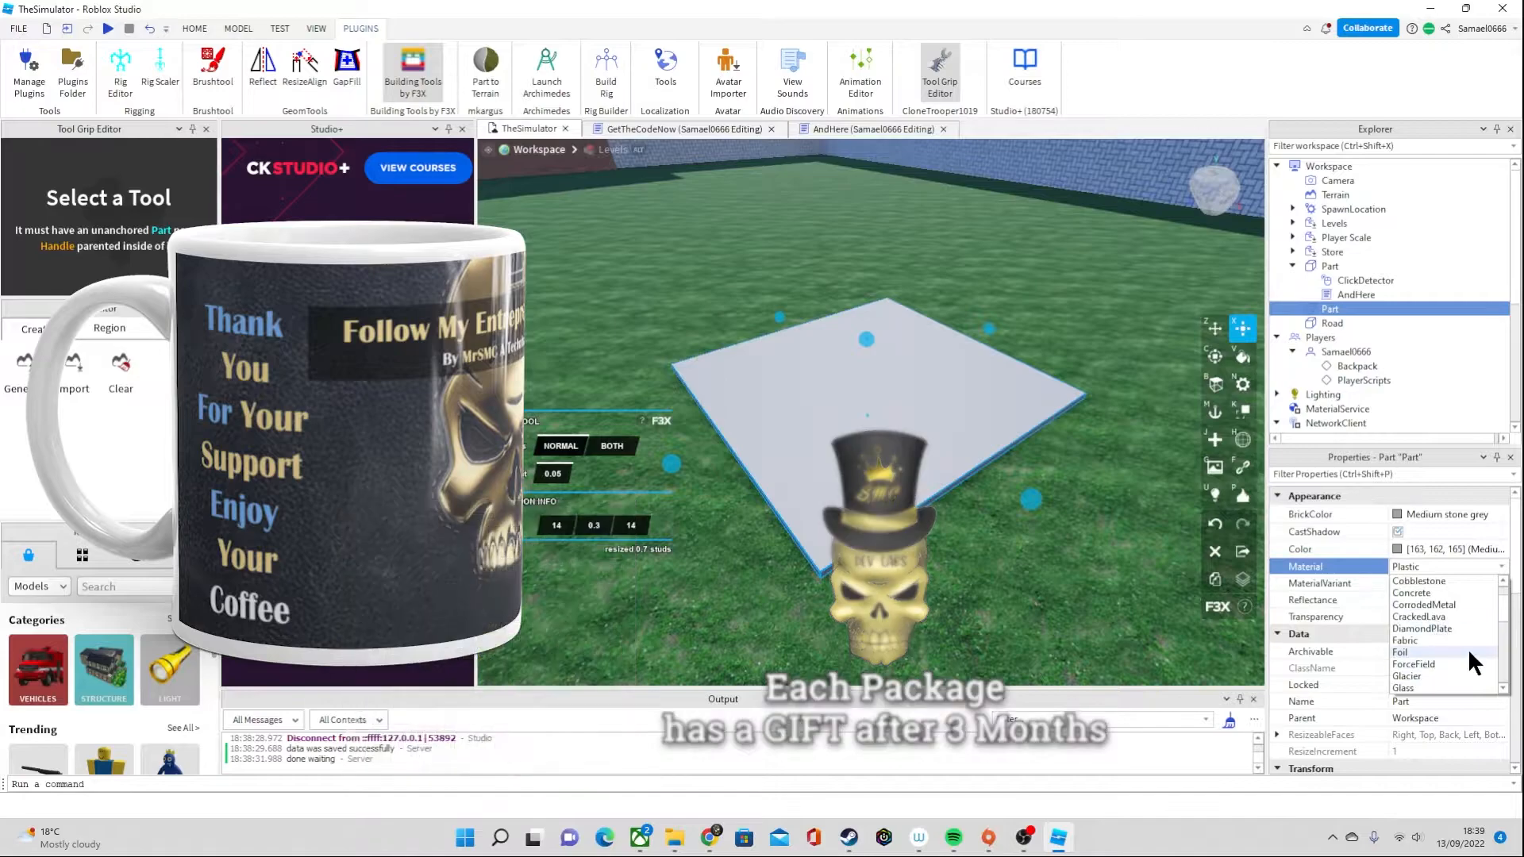
scroll(1465, 664, down, 3)
scroll(1451, 665, down, 3)
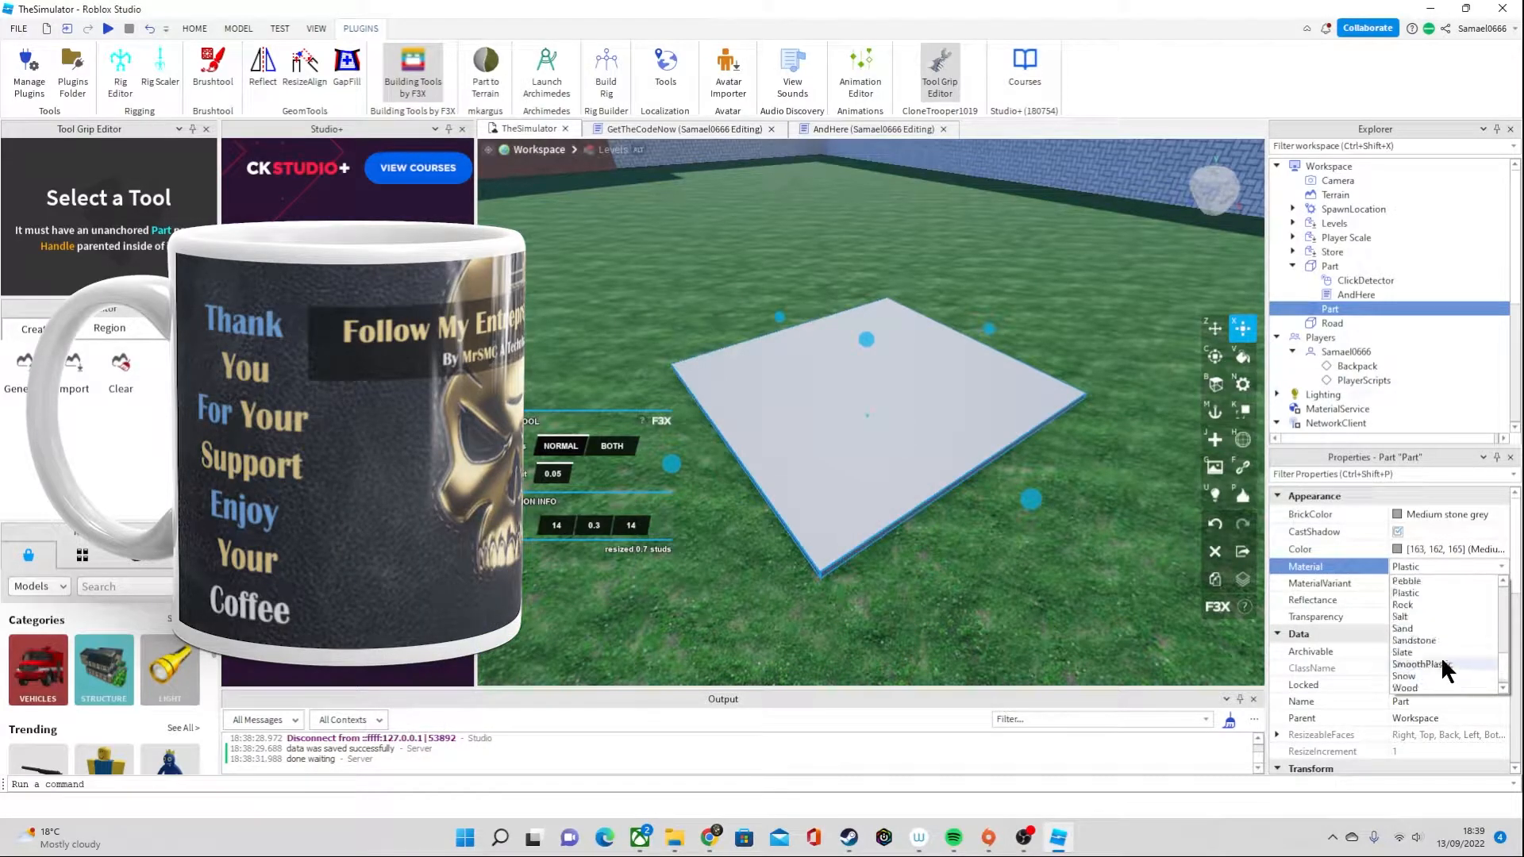
scroll(1438, 655, up, 8)
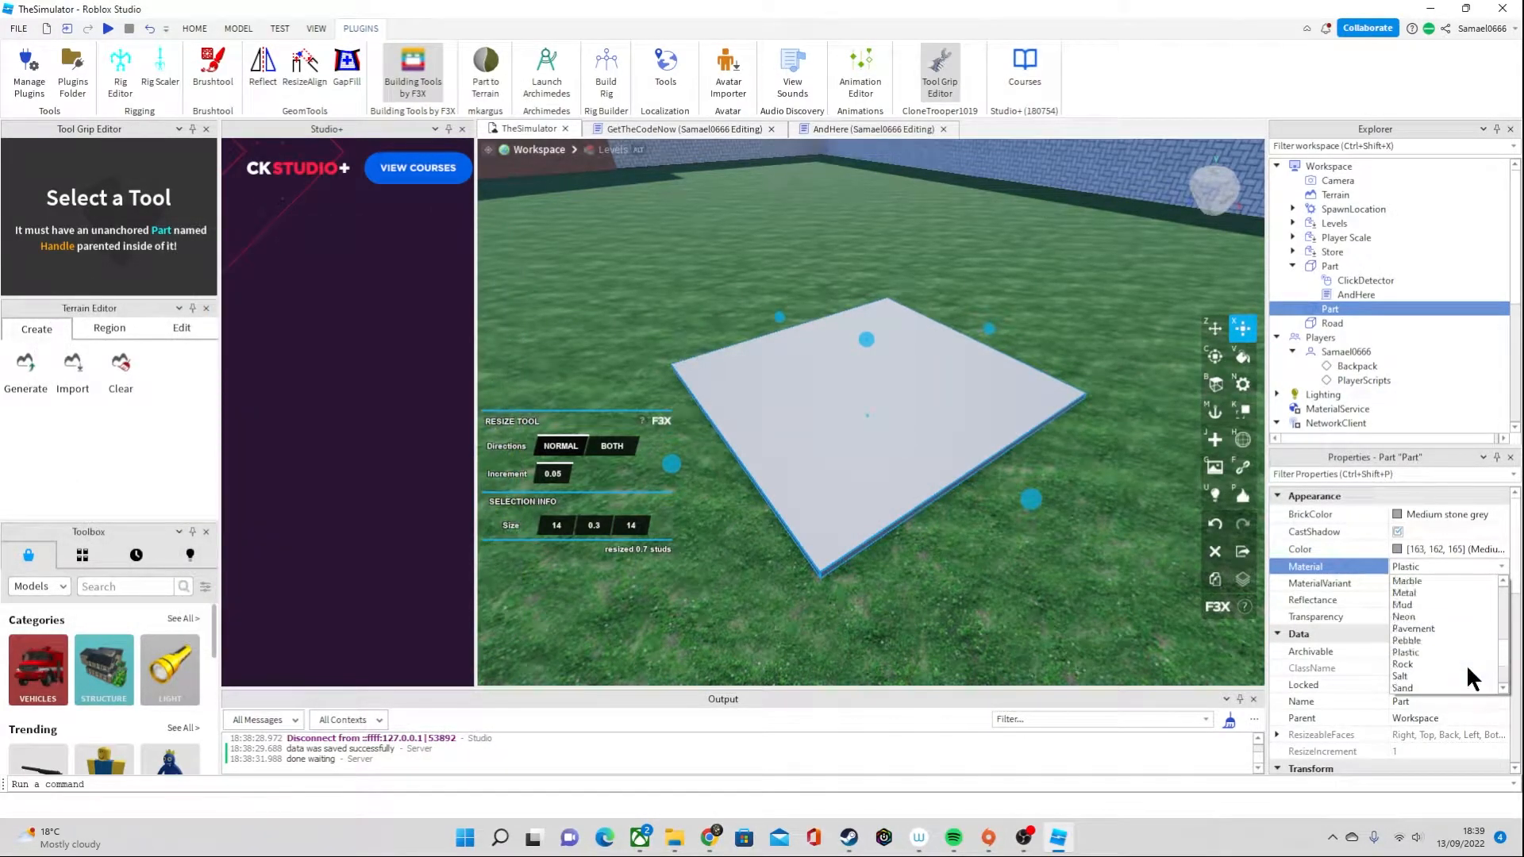
scroll(1452, 659, down, 2)
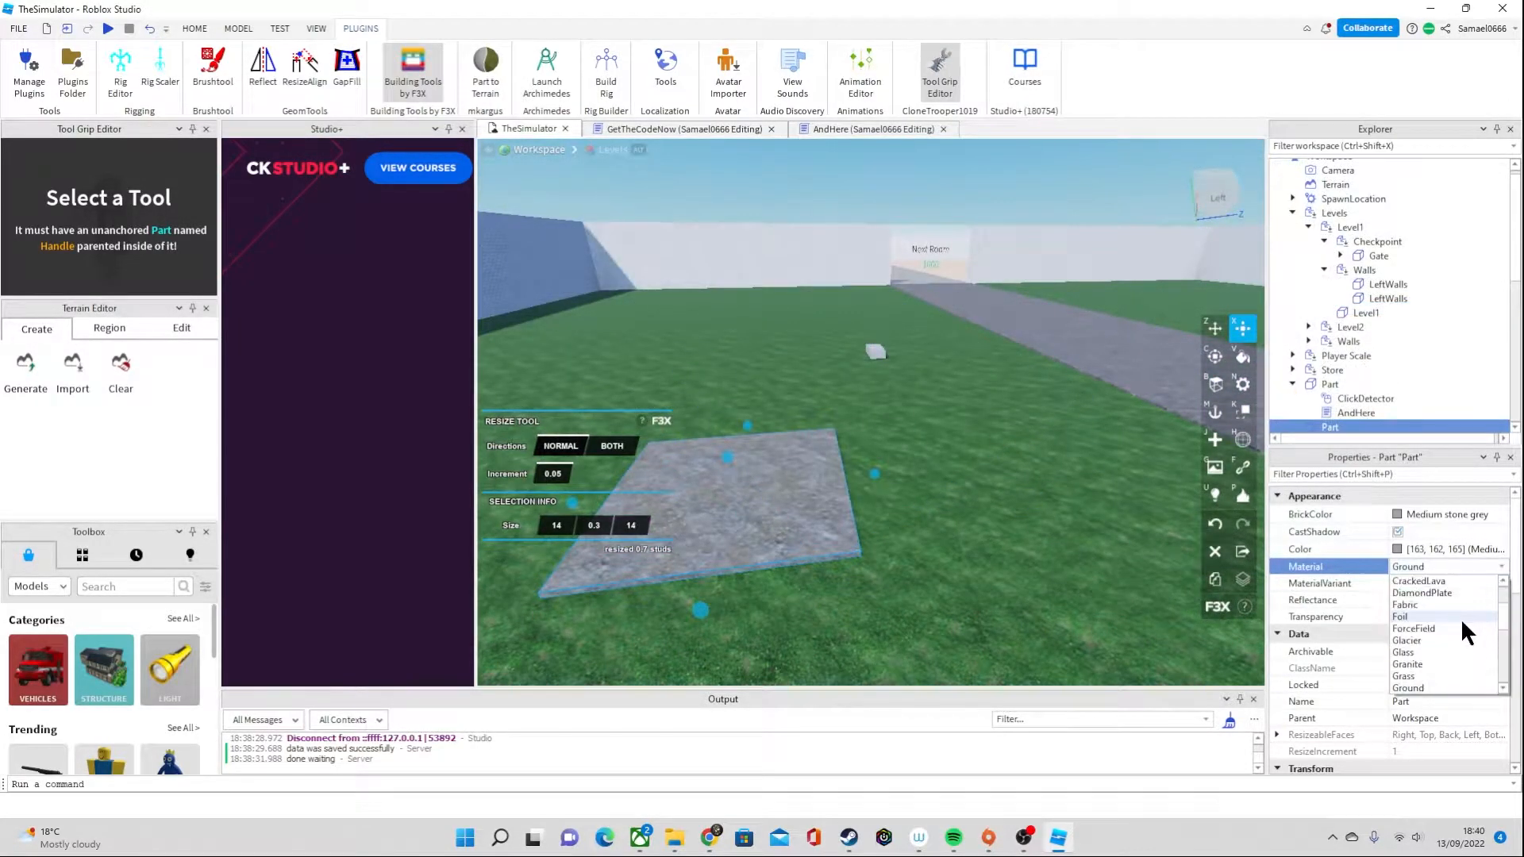
Set the slab's material to Grass and its BrickColor to Cocoa
scroll(1454, 631, down, 1)
scroll(1454, 630, down, 2)
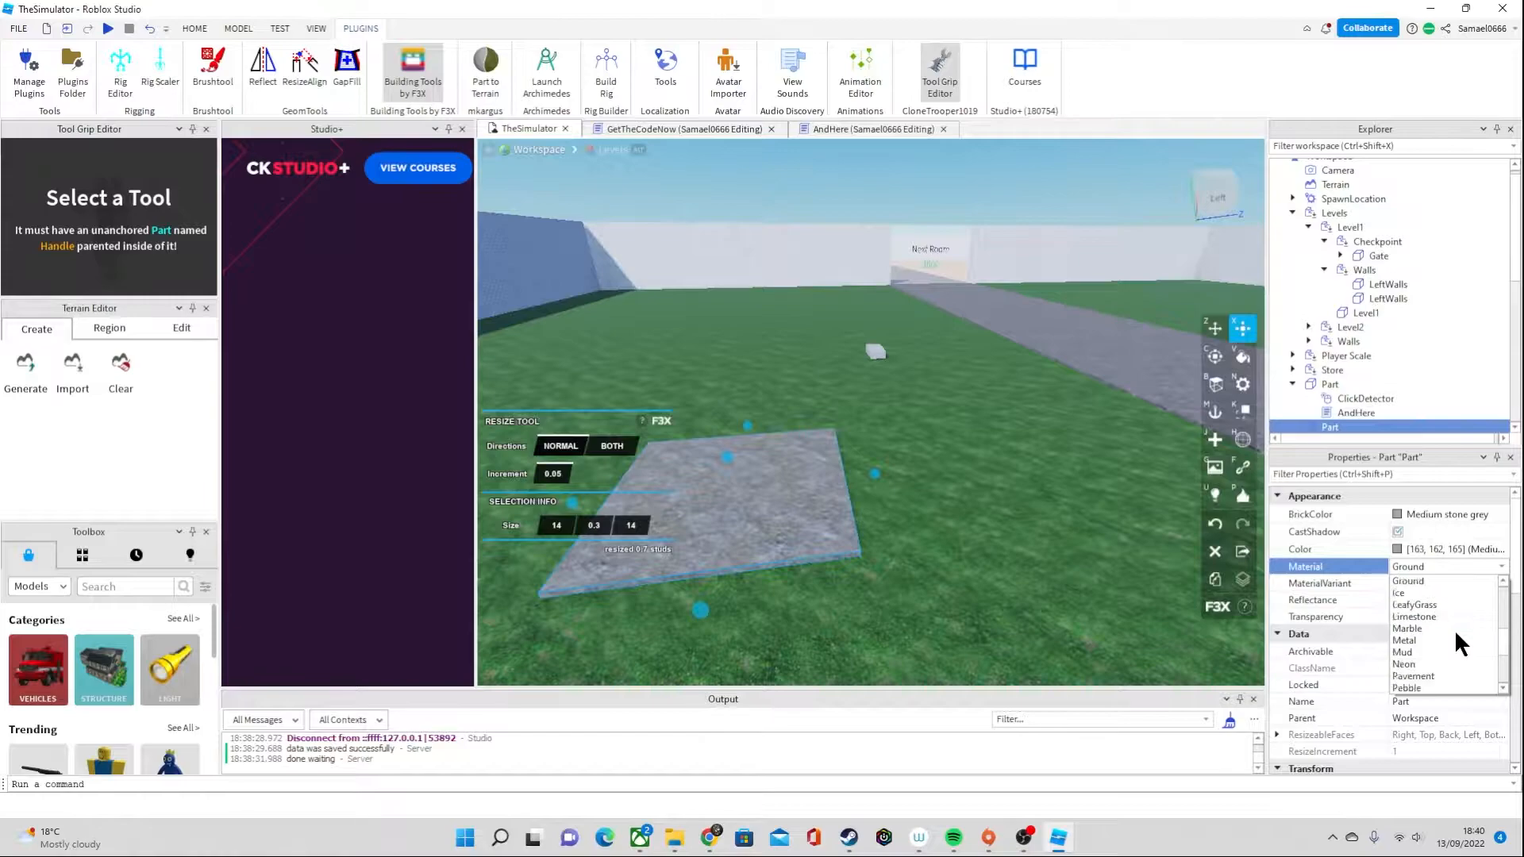
scroll(1429, 595, up, 1)
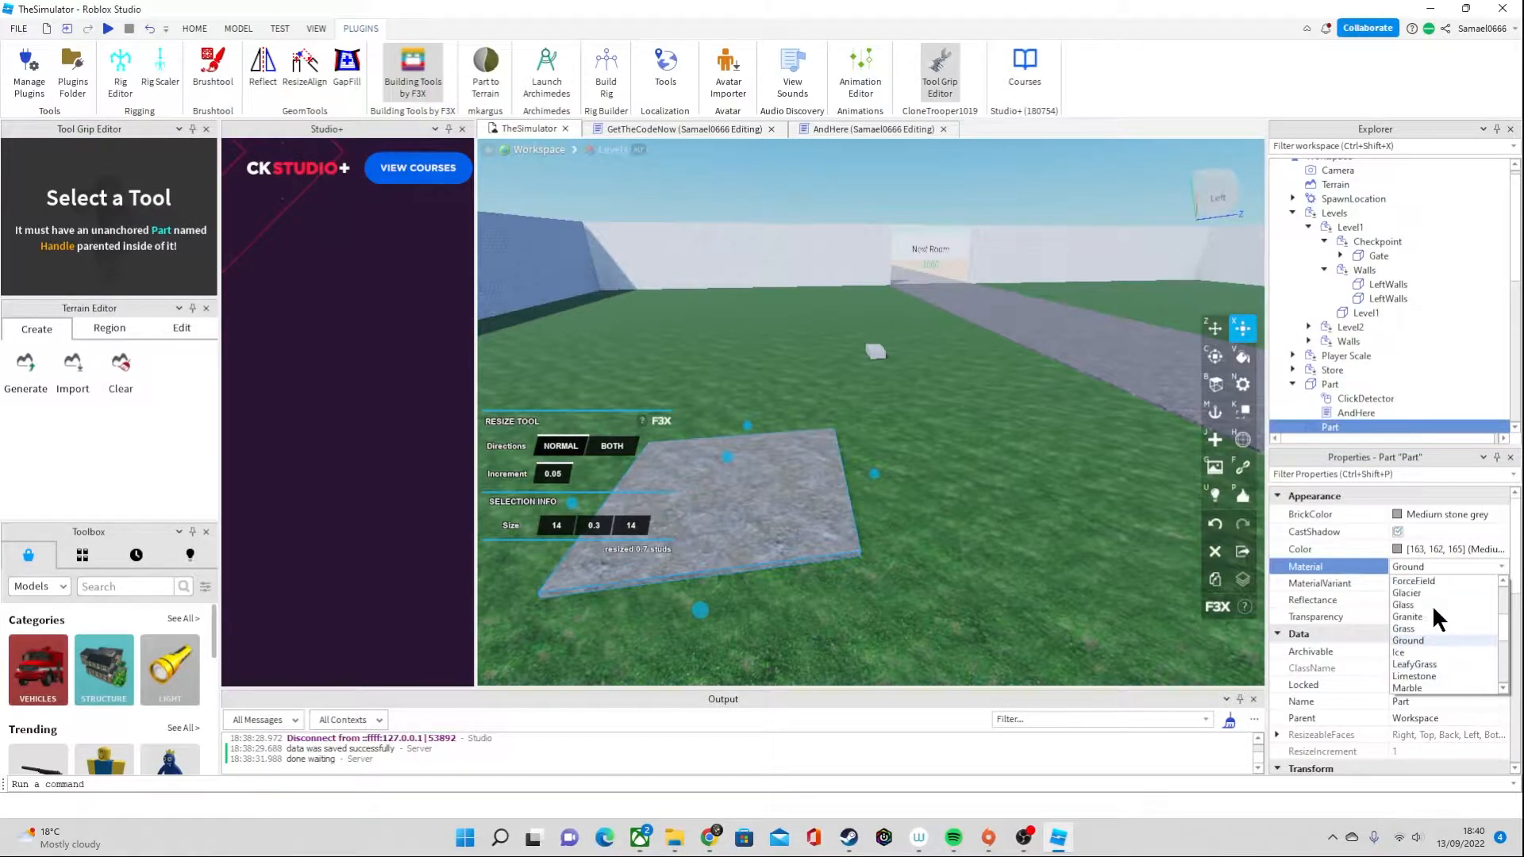
click(1446, 630)
click(1441, 515)
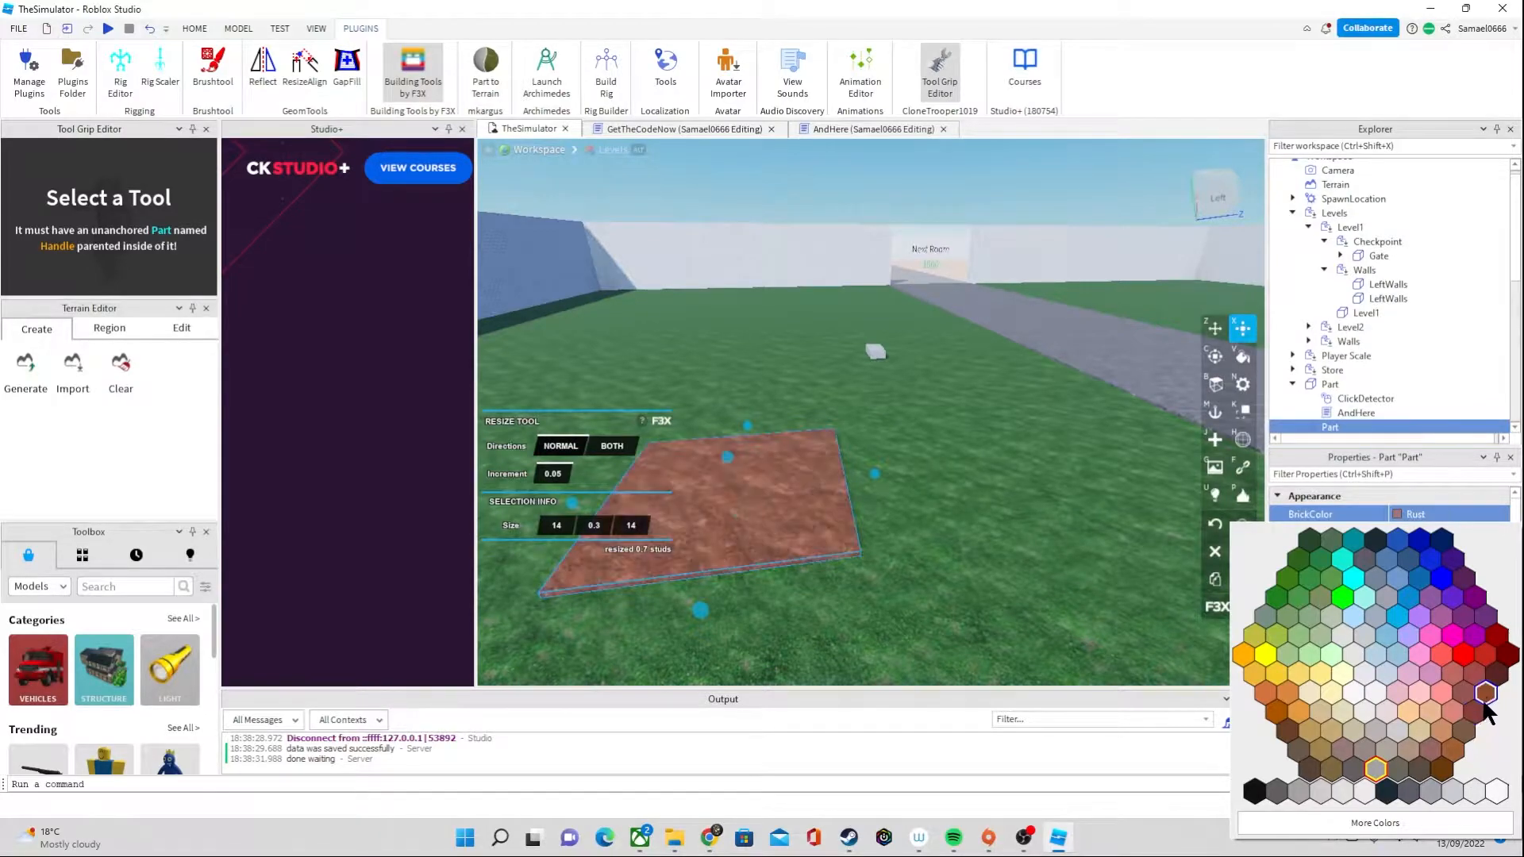
click(1500, 673)
click(687, 417)
right_drag(688, 417, 1074, 366)
click(1027, 403)
key(a)
key(s)
key(w)
key(d)
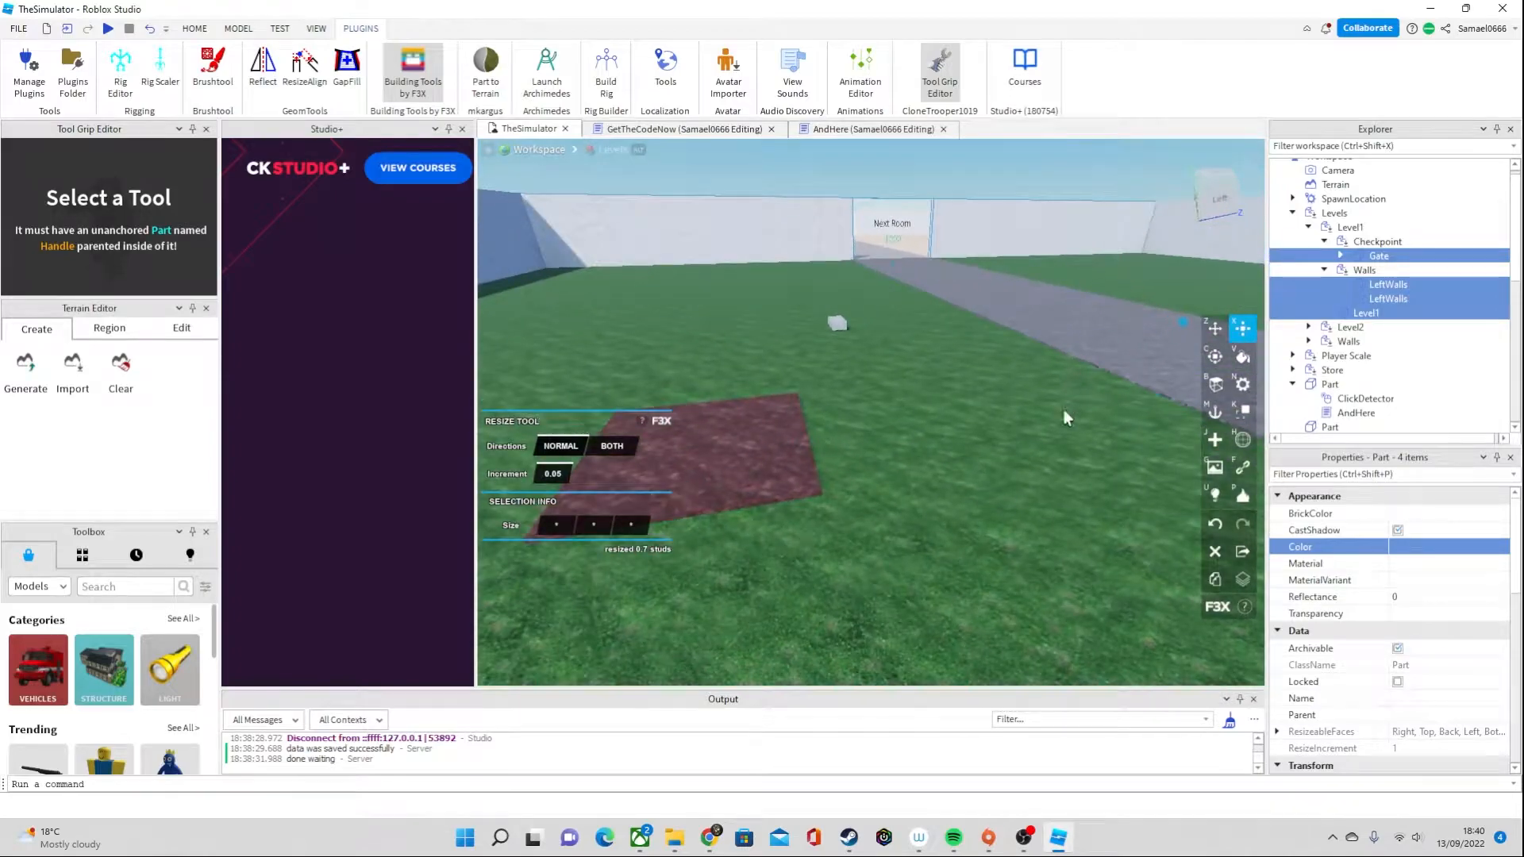
click(1070, 354)
Select the brown slab and move it 25 studs across the grass so it lies beside the road
click(703, 449)
key(a)
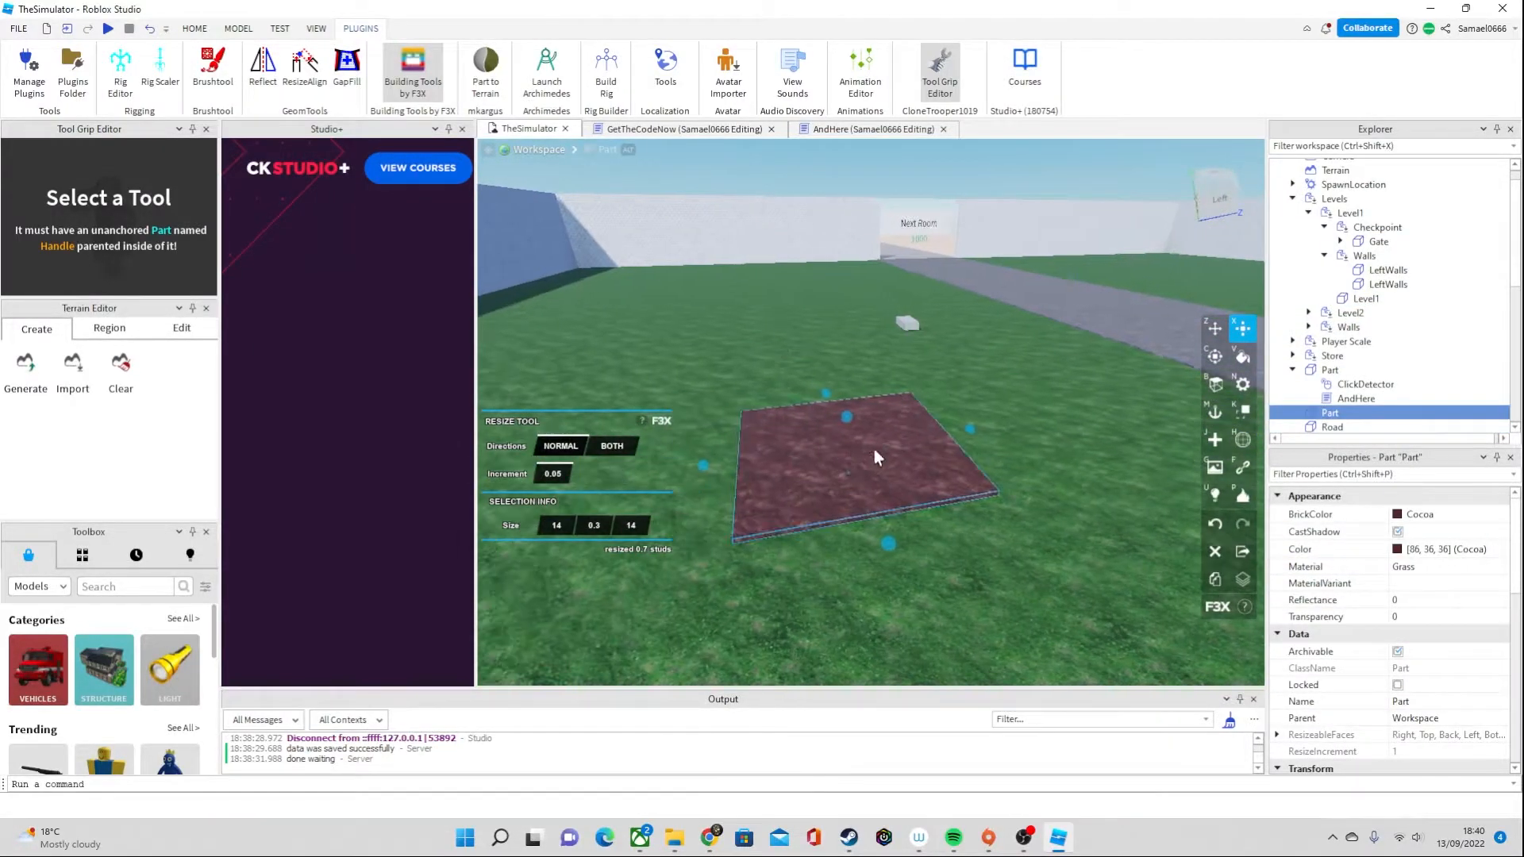
key(a)
right_drag(908, 478, 908, 478)
key(a)
key(a)
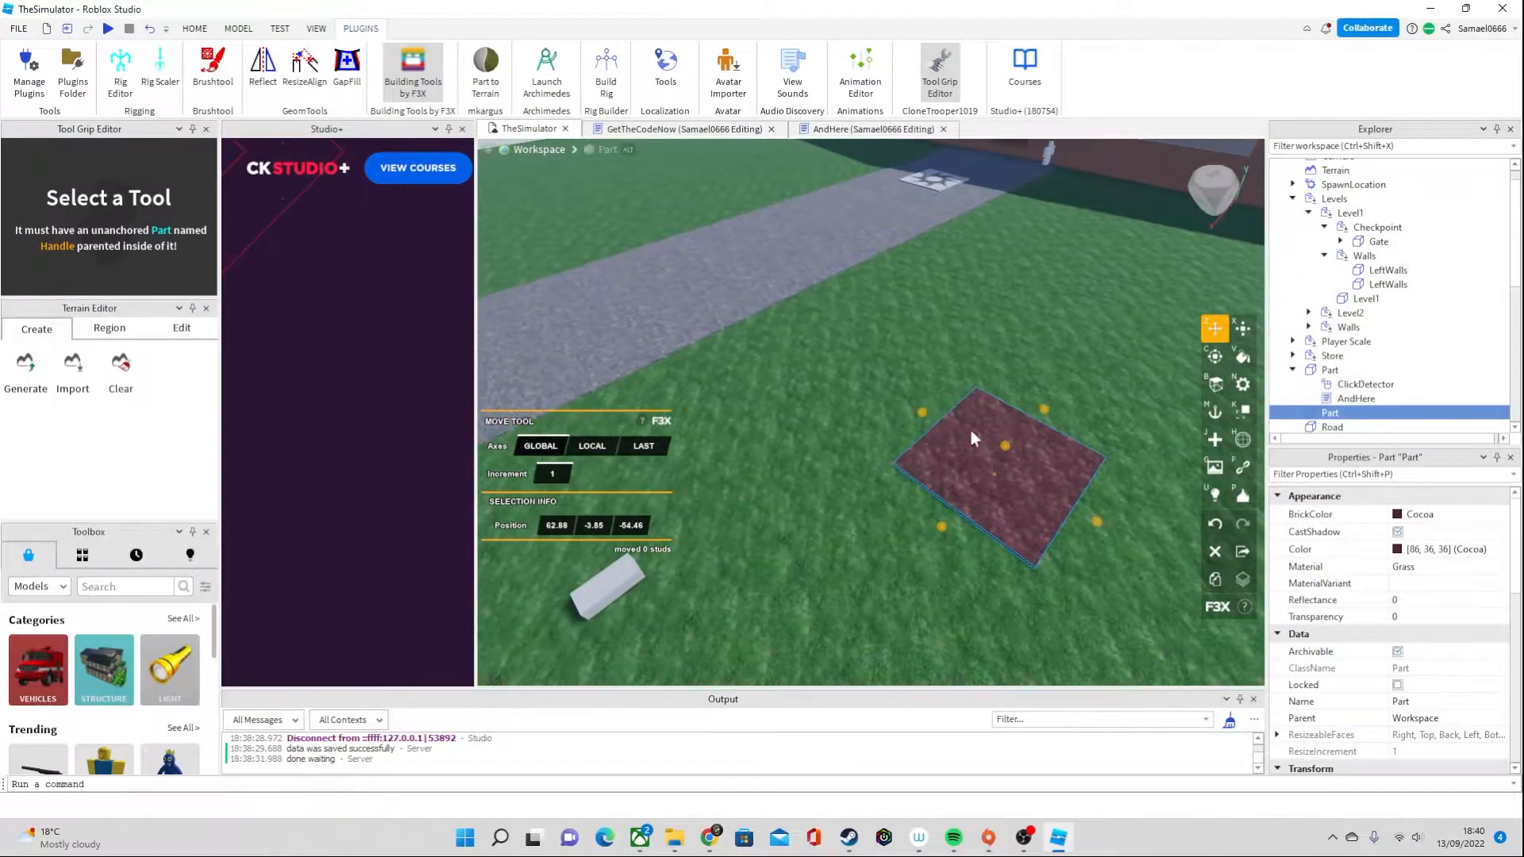
drag(923, 421, 844, 364)
key(a)
right_drag(849, 323, 849, 322)
key(d)
key(s)
key(s)
right_drag(924, 414, 924, 414)
mouse_move(1019, 840)
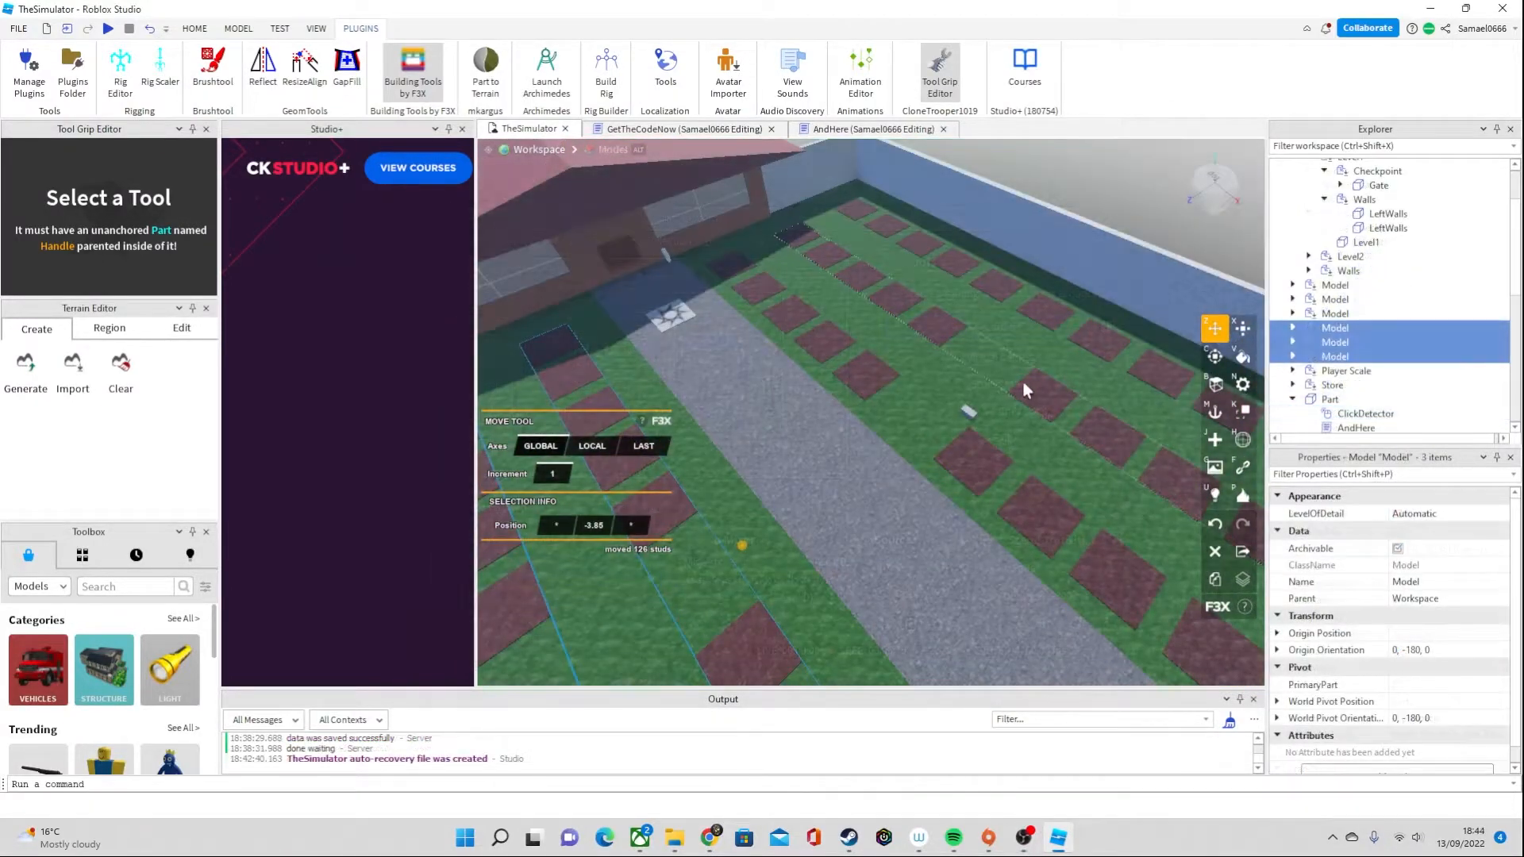
key(s)
key(w)
right_drag(1015, 378, 979, 373)
key(w)
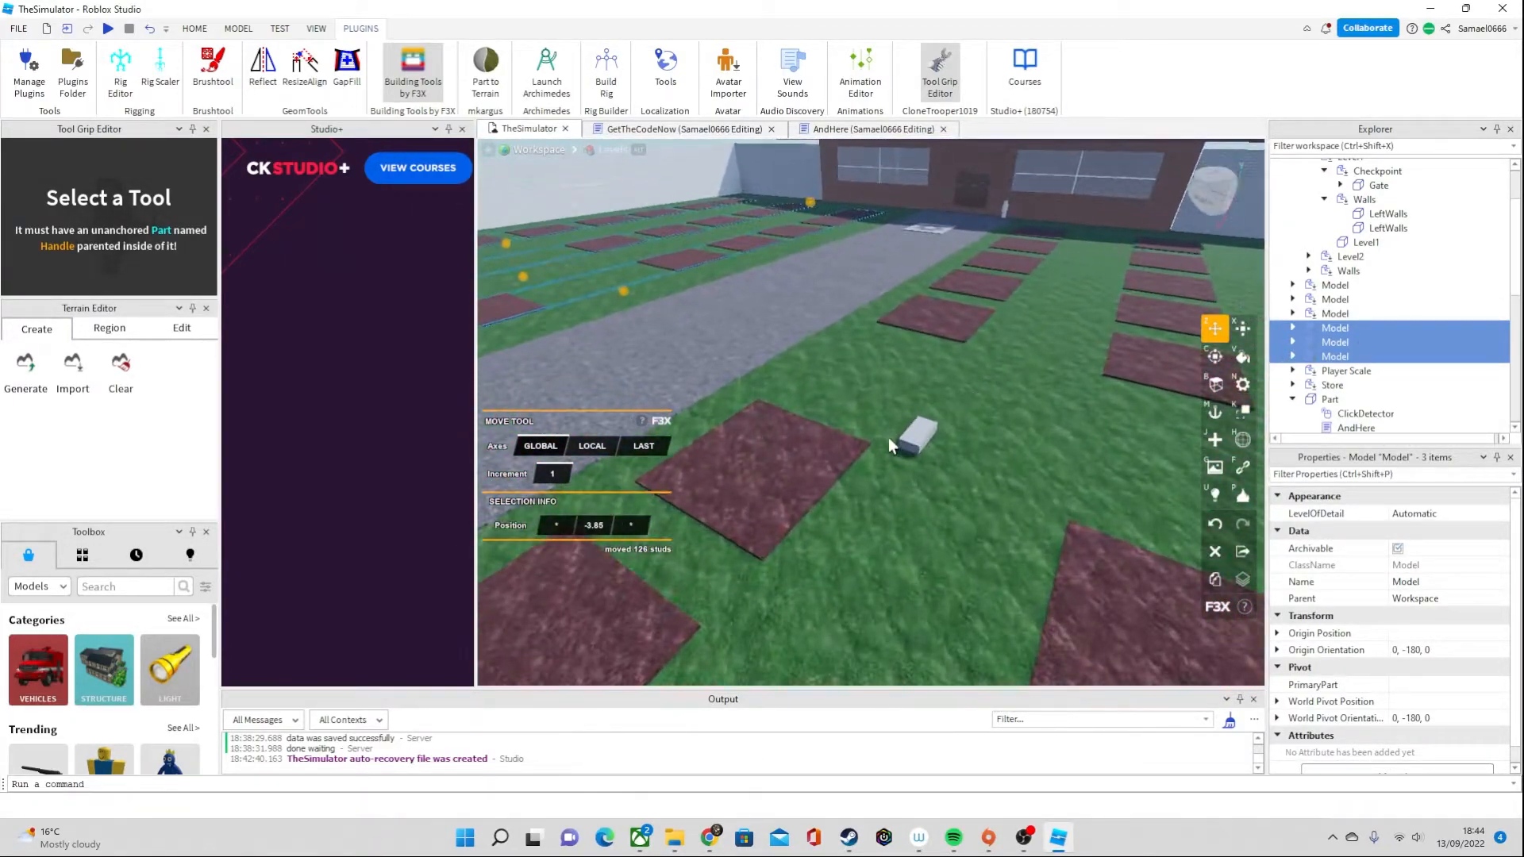
Move the white ClickDetector part from between the brown plots back onto the road, at position 92.02, -3.3, -1.9
click(915, 435)
key(a)
mouse_move(1055, 451)
right_down()
mouse_move(995, 437)
mouse_move(1034, 469)
right_up()
key(w)
key(s)
right_drag(883, 407, 881, 408)
right_drag(977, 424, 978, 424)
right_drag(1030, 374, 1031, 375)
right_drag(1016, 435, 977, 394)
key(w)
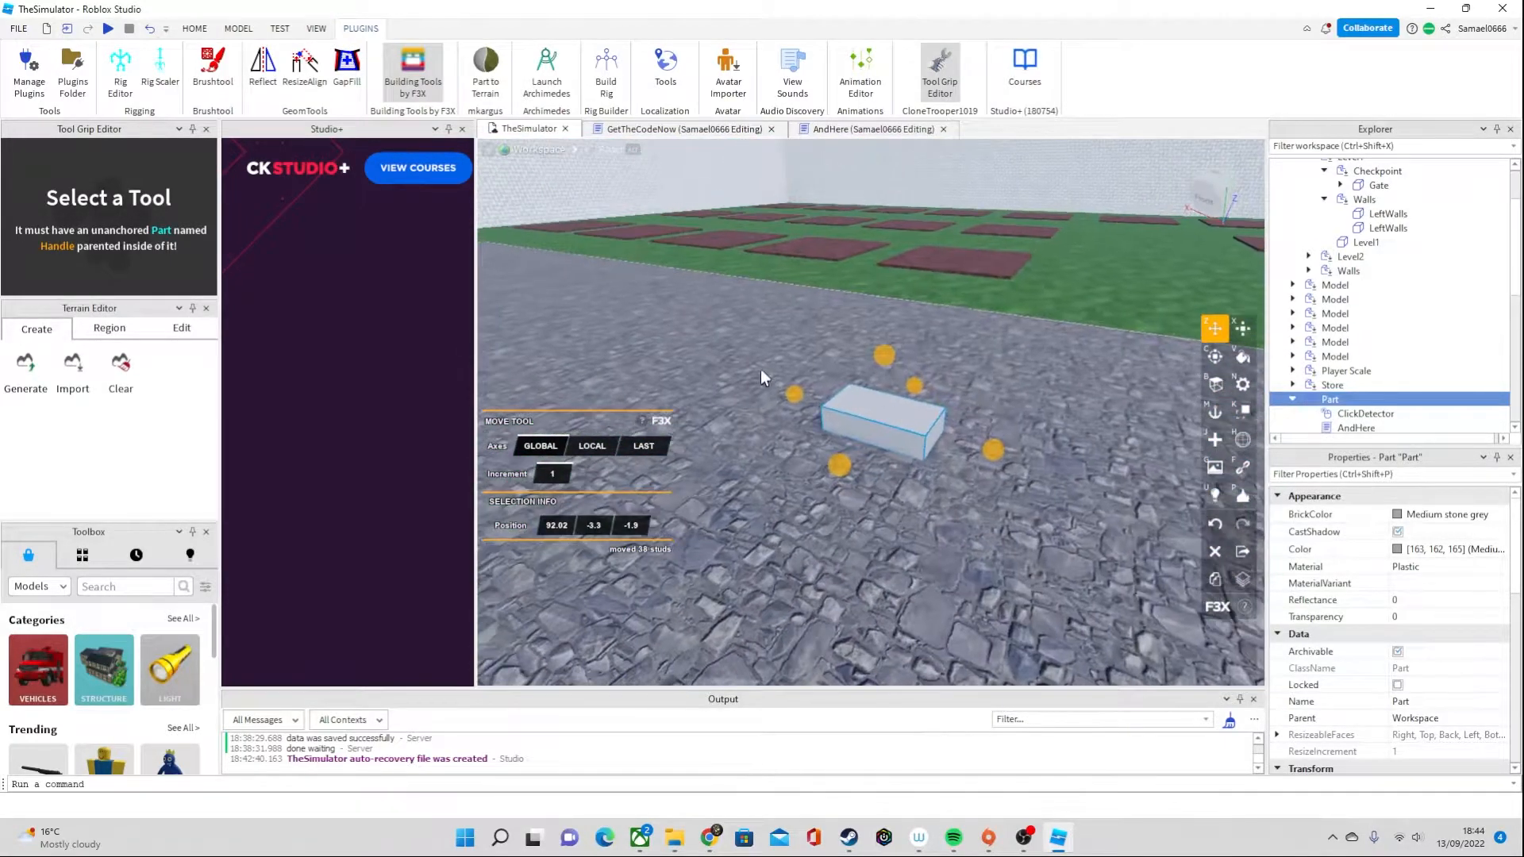
Insert a cylinder part on the road and rotate it 90 degrees so it stands upright
key(s)
right_drag(761, 369, 760, 369)
right_drag(873, 383, 873, 383)
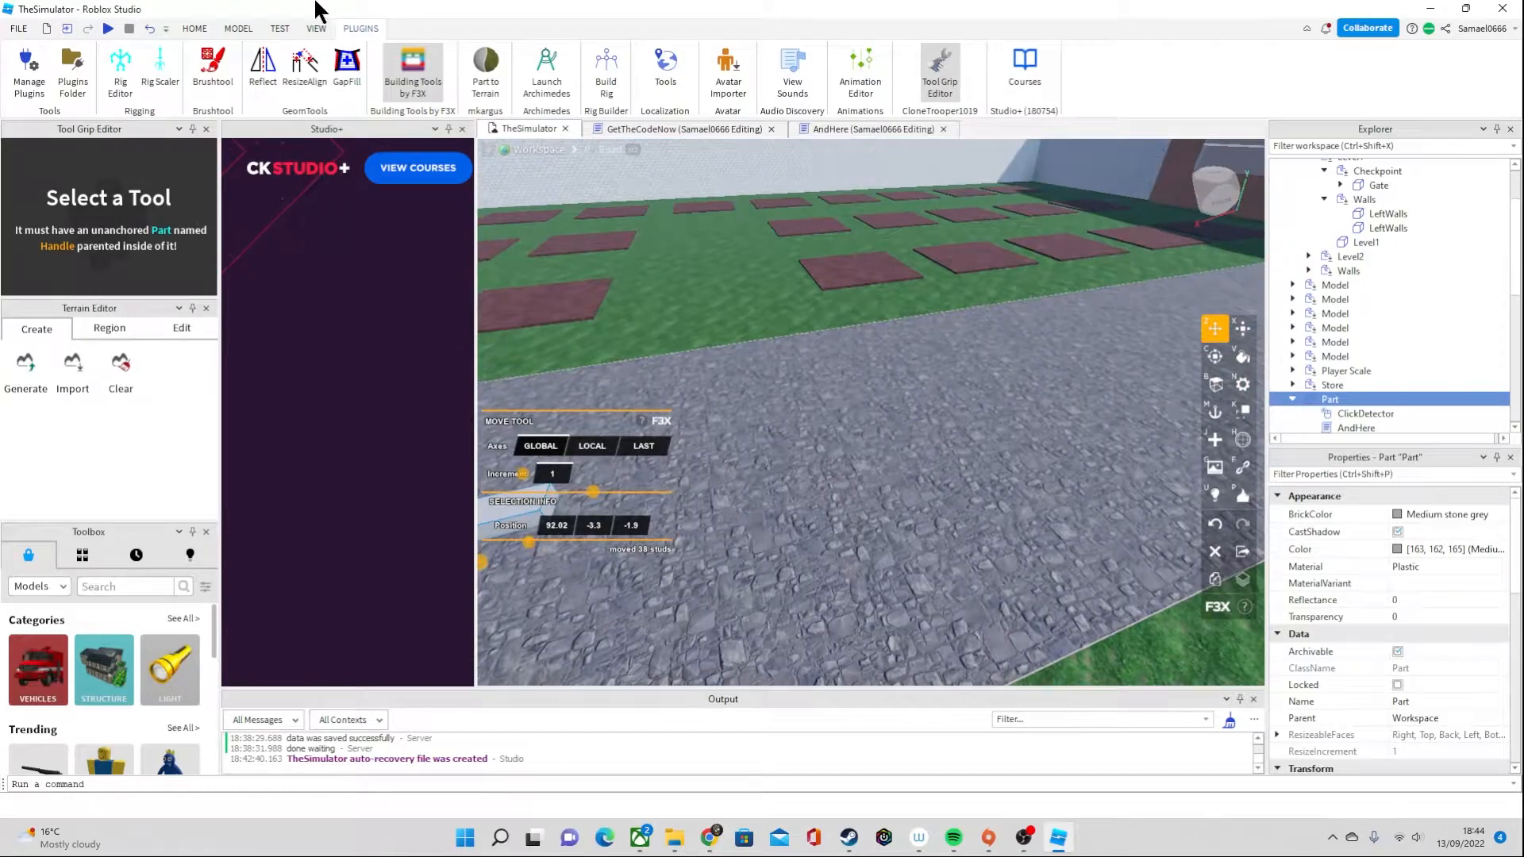
click(282, 29)
click(238, 29)
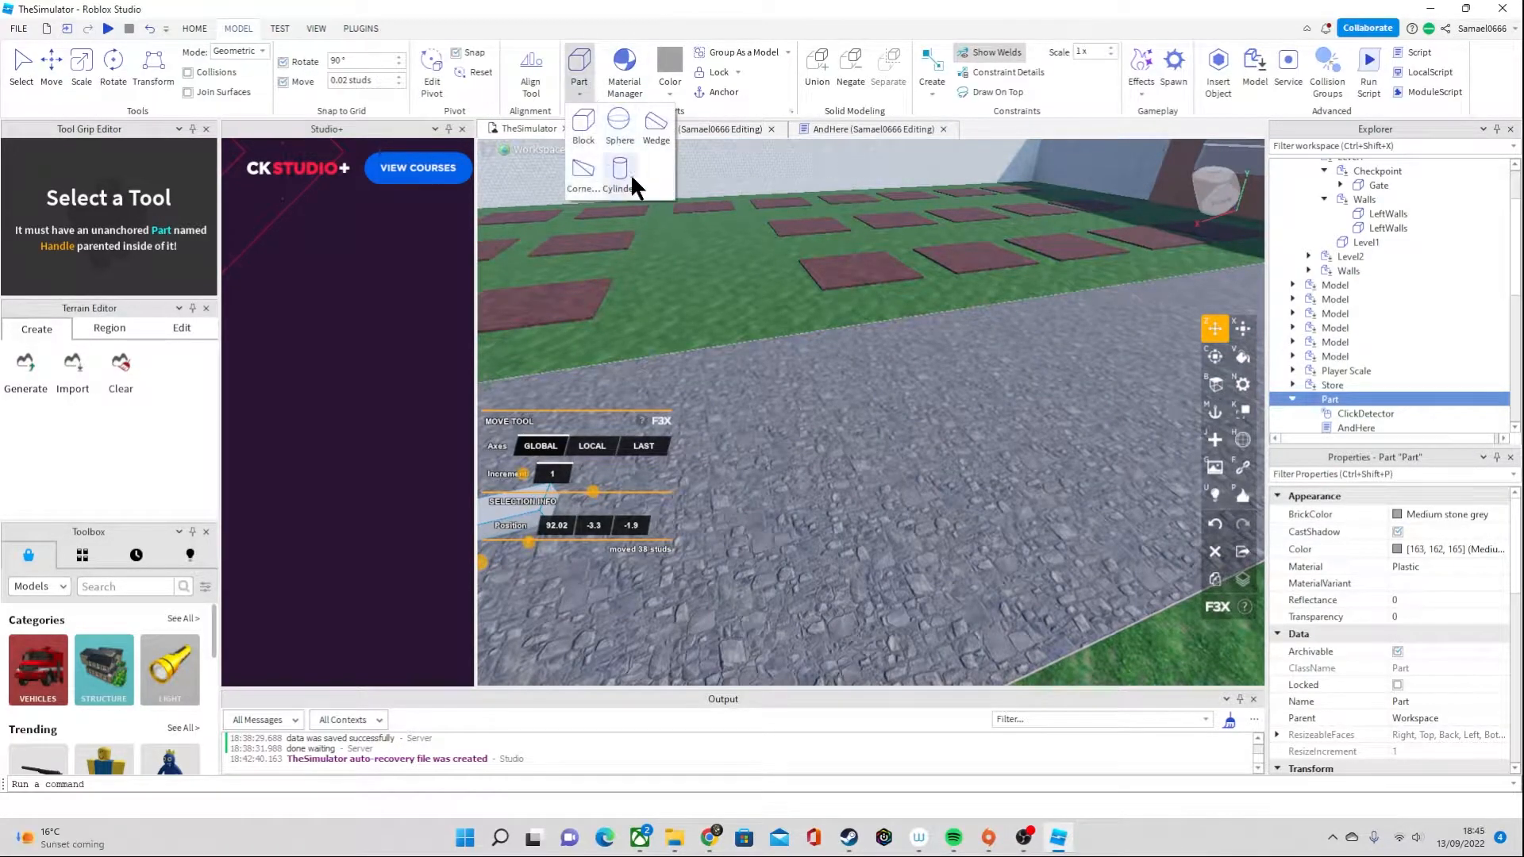
click(622, 169)
right_drag(888, 389, 887, 389)
key(c)
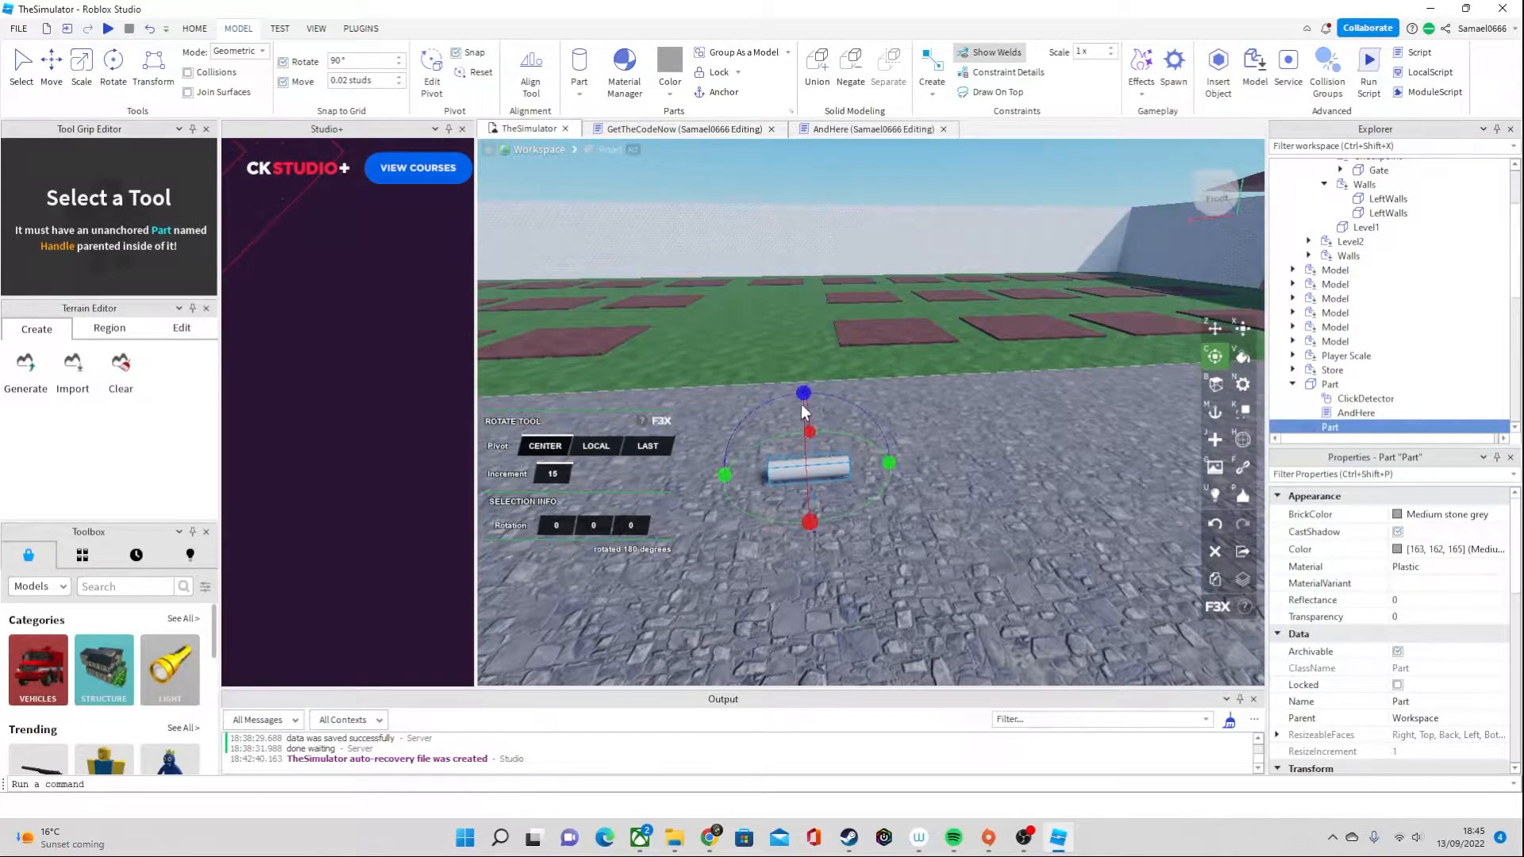
right_drag(916, 550, 916, 550)
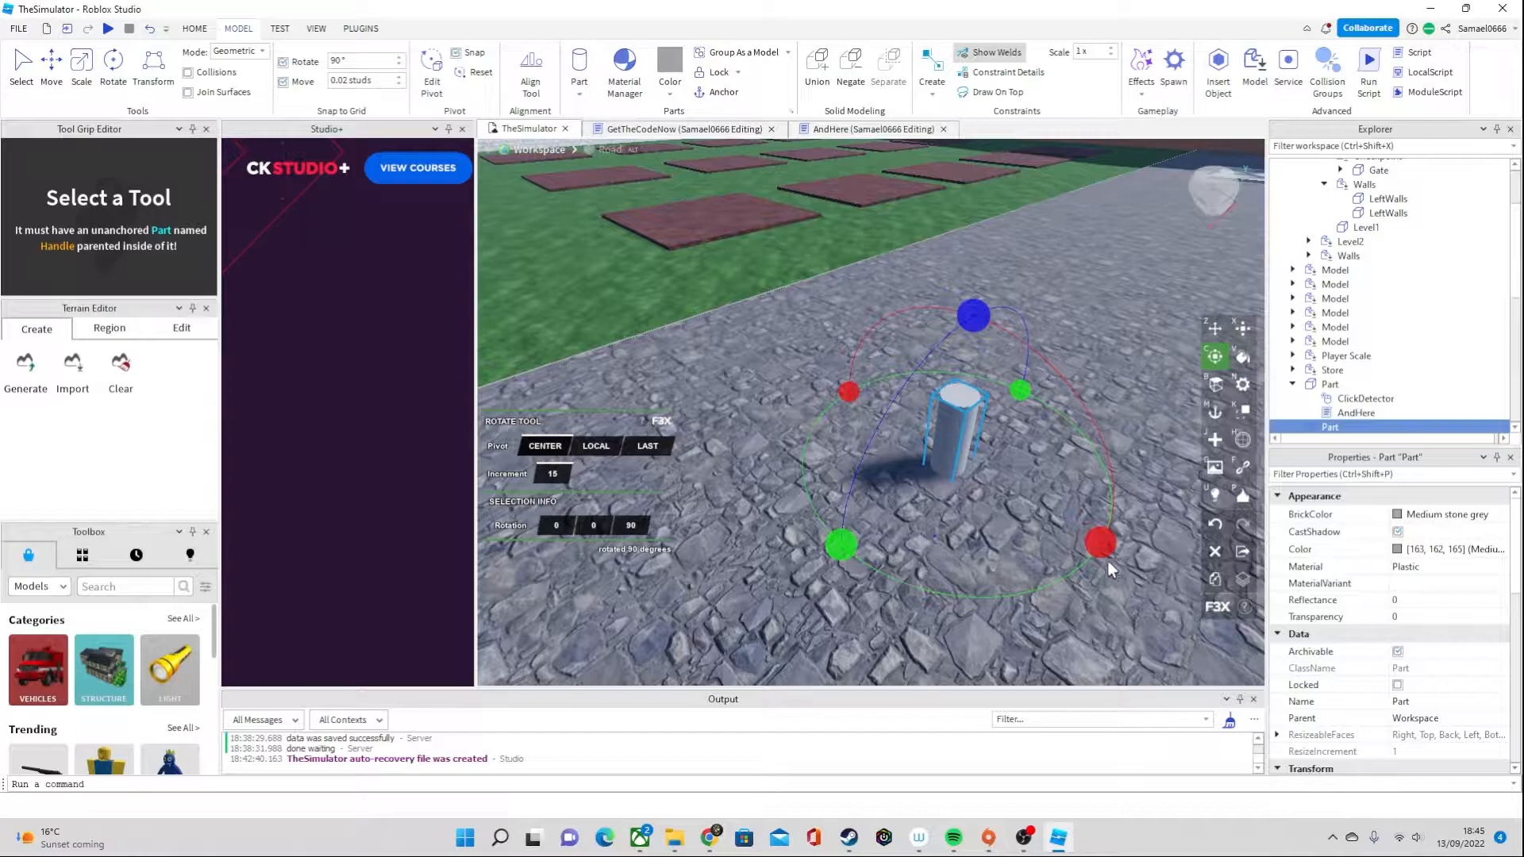
Thin the upright cylinder to 0.35 studs in diameter
key(x)
drag(1019, 508, 1014, 498)
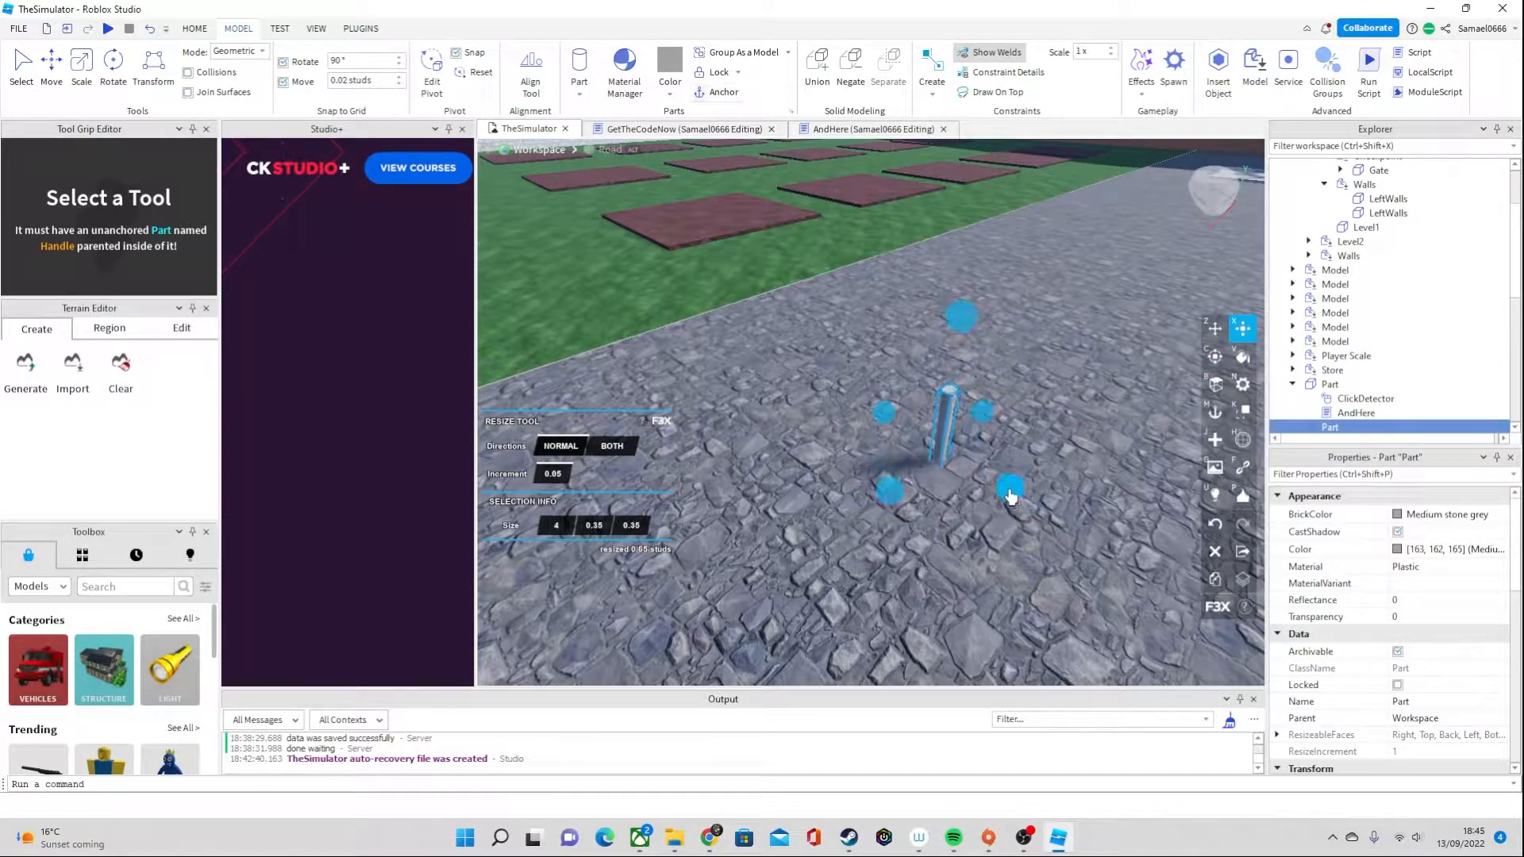
right_drag(889, 476, 889, 477)
right_drag(907, 539, 907, 540)
Shorten the upright cylinder to a length of 2.1 studs
drag(970, 414, 989, 432)
right_drag(989, 431, 990, 431)
drag(856, 414, 854, 394)
right_drag(850, 393, 850, 392)
drag(1007, 371, 1008, 307)
right_drag(969, 352, 969, 352)
right_drag(873, 314, 873, 315)
drag(785, 326, 774, 318)
right_drag(884, 389, 884, 389)
drag(750, 325, 748, 316)
right_drag(797, 411, 797, 411)
drag(793, 414, 805, 411)
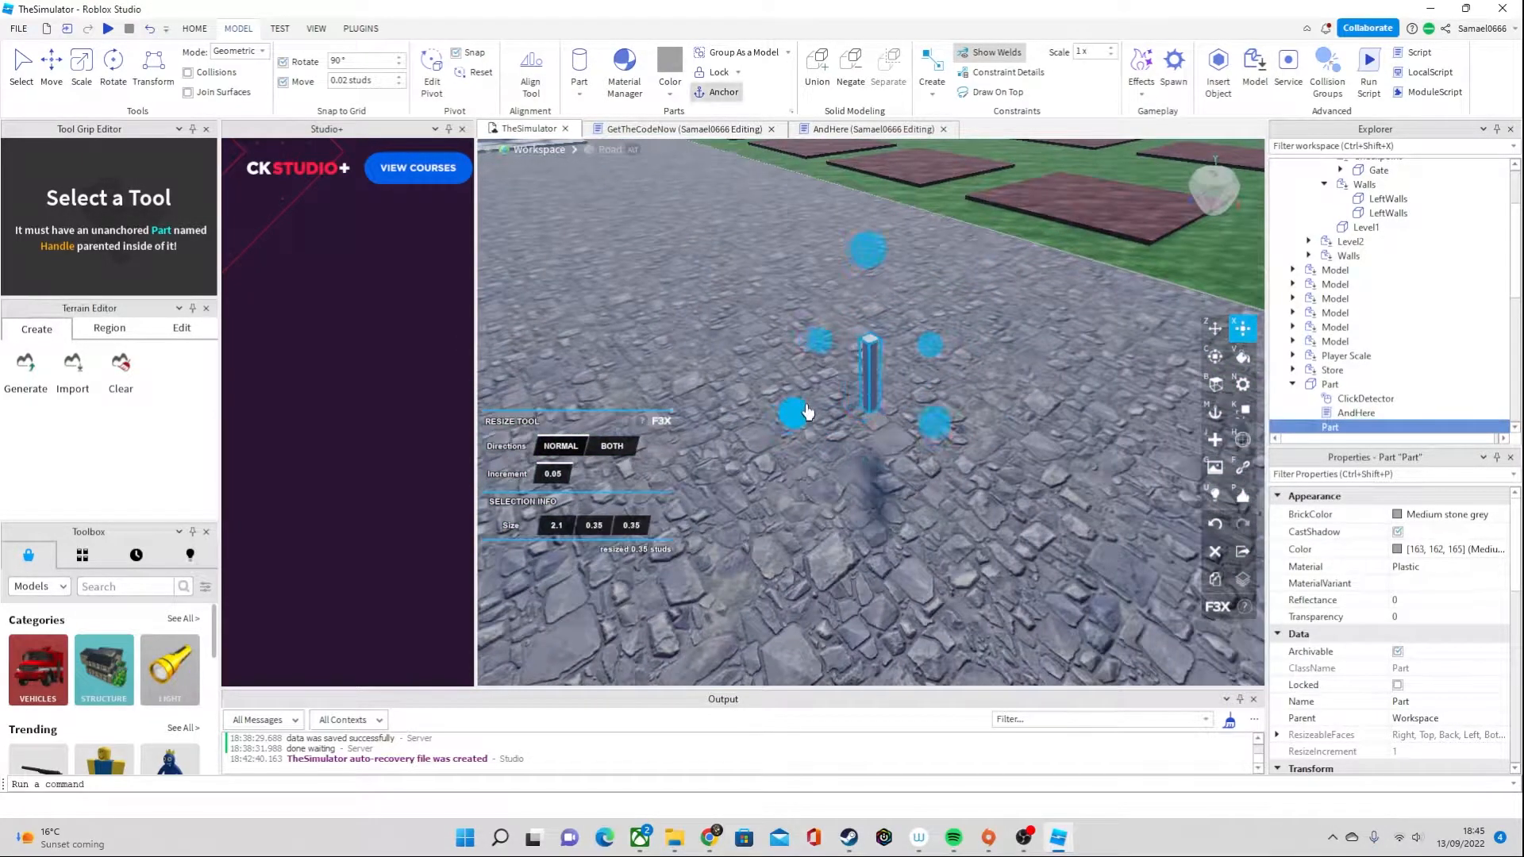
Thin the cylinder further to 0.15 studs in diameter to form a narrow stalk
right_drag(854, 422, 855, 423)
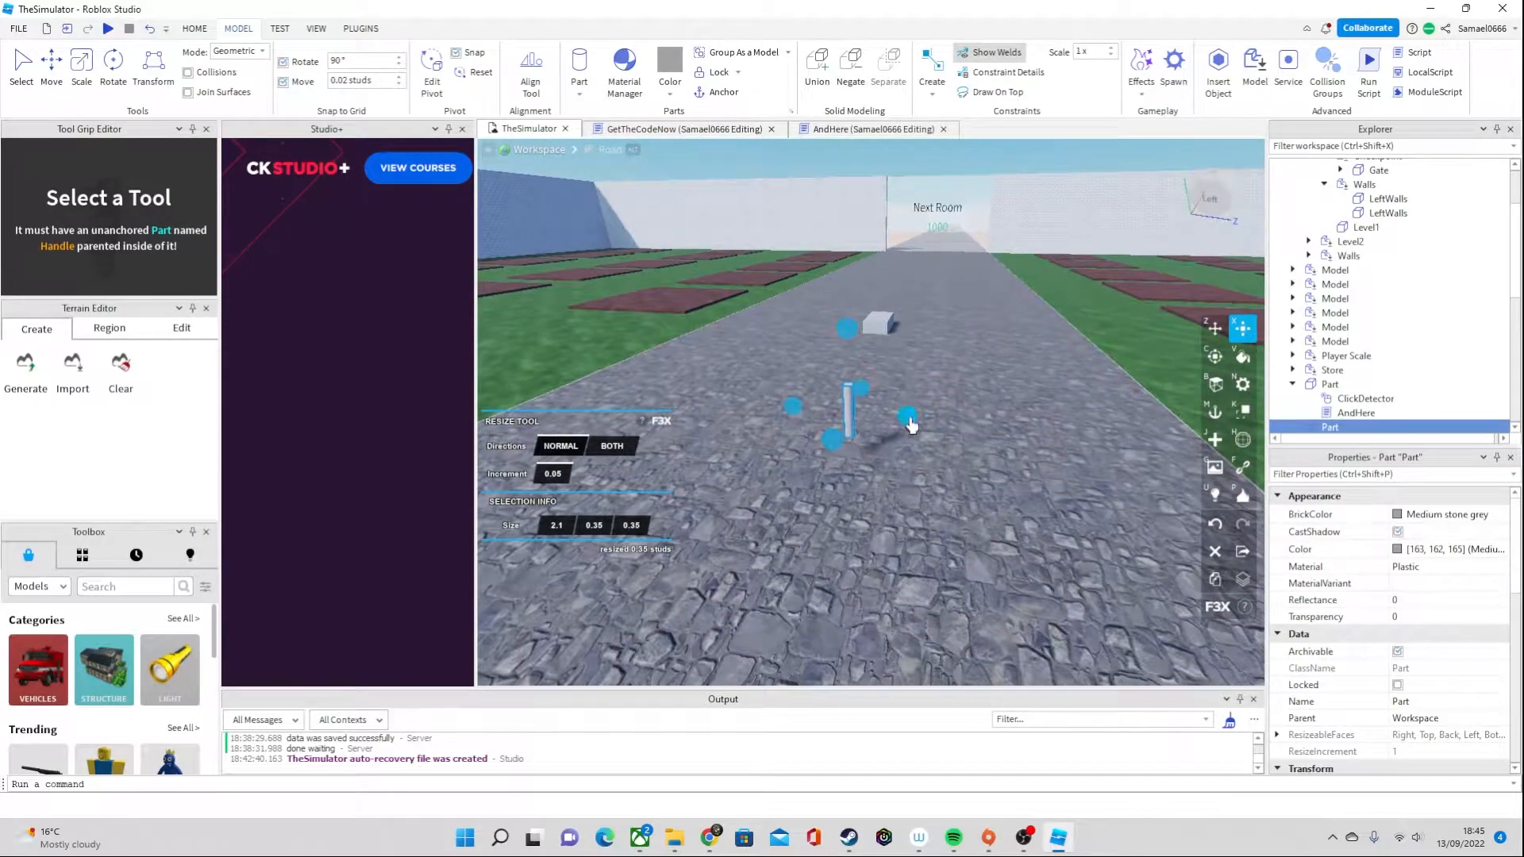
drag(910, 419, 910, 419)
right_drag(910, 419, 909, 419)
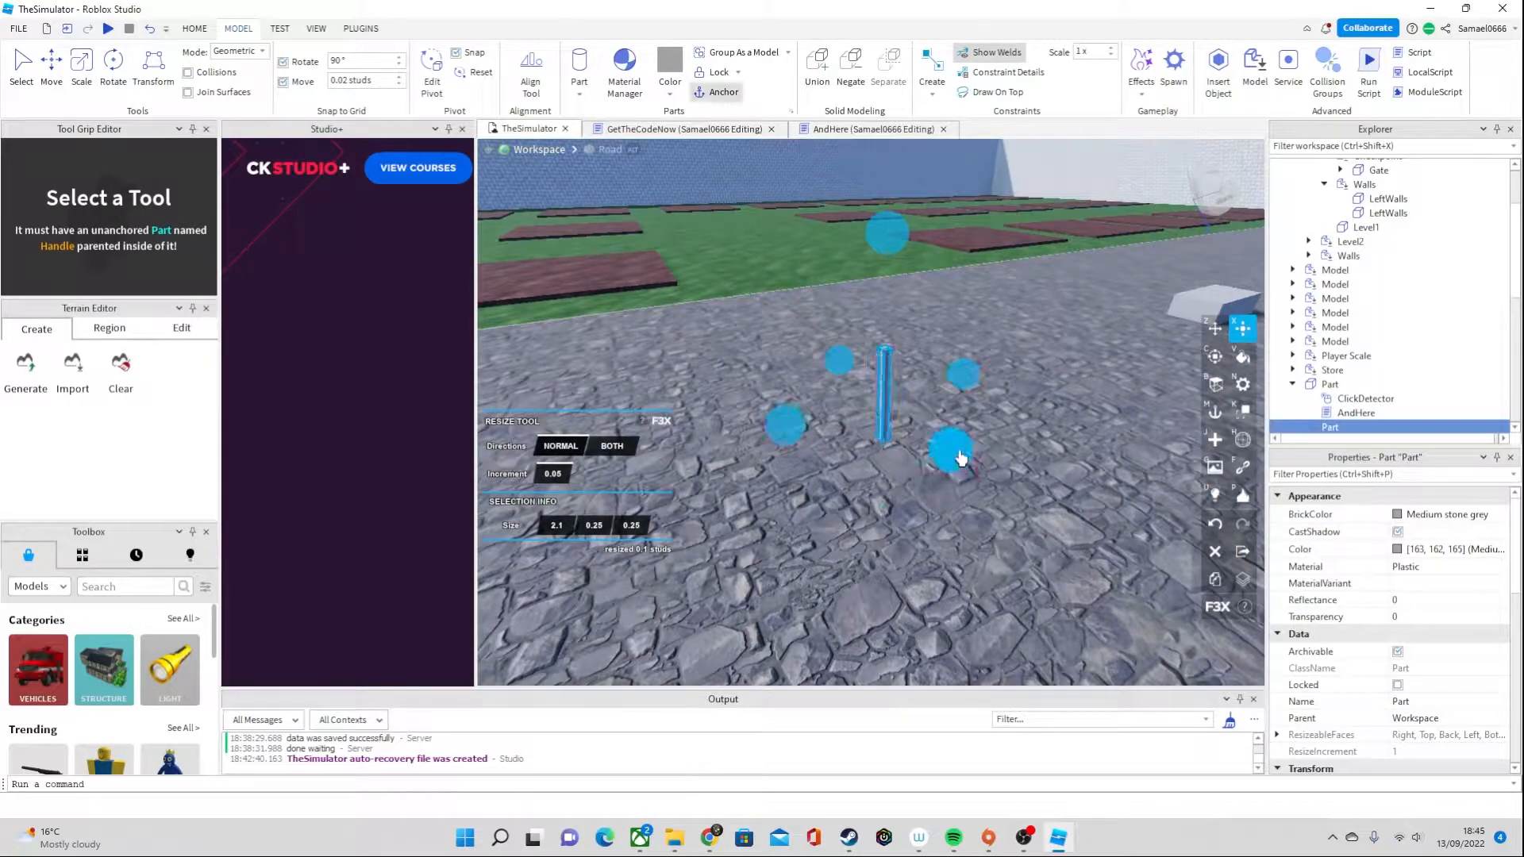
drag(959, 452, 965, 450)
key(a)
right_drag(964, 449, 964, 449)
Lengthen the thin cylinder upward to 4.75 studs and check its proportions from around the road
drag(936, 258, 947, 178)
key(s)
drag(895, 300, 896, 253)
key(w)
key(d)
right_drag(906, 355, 906, 355)
key(w)
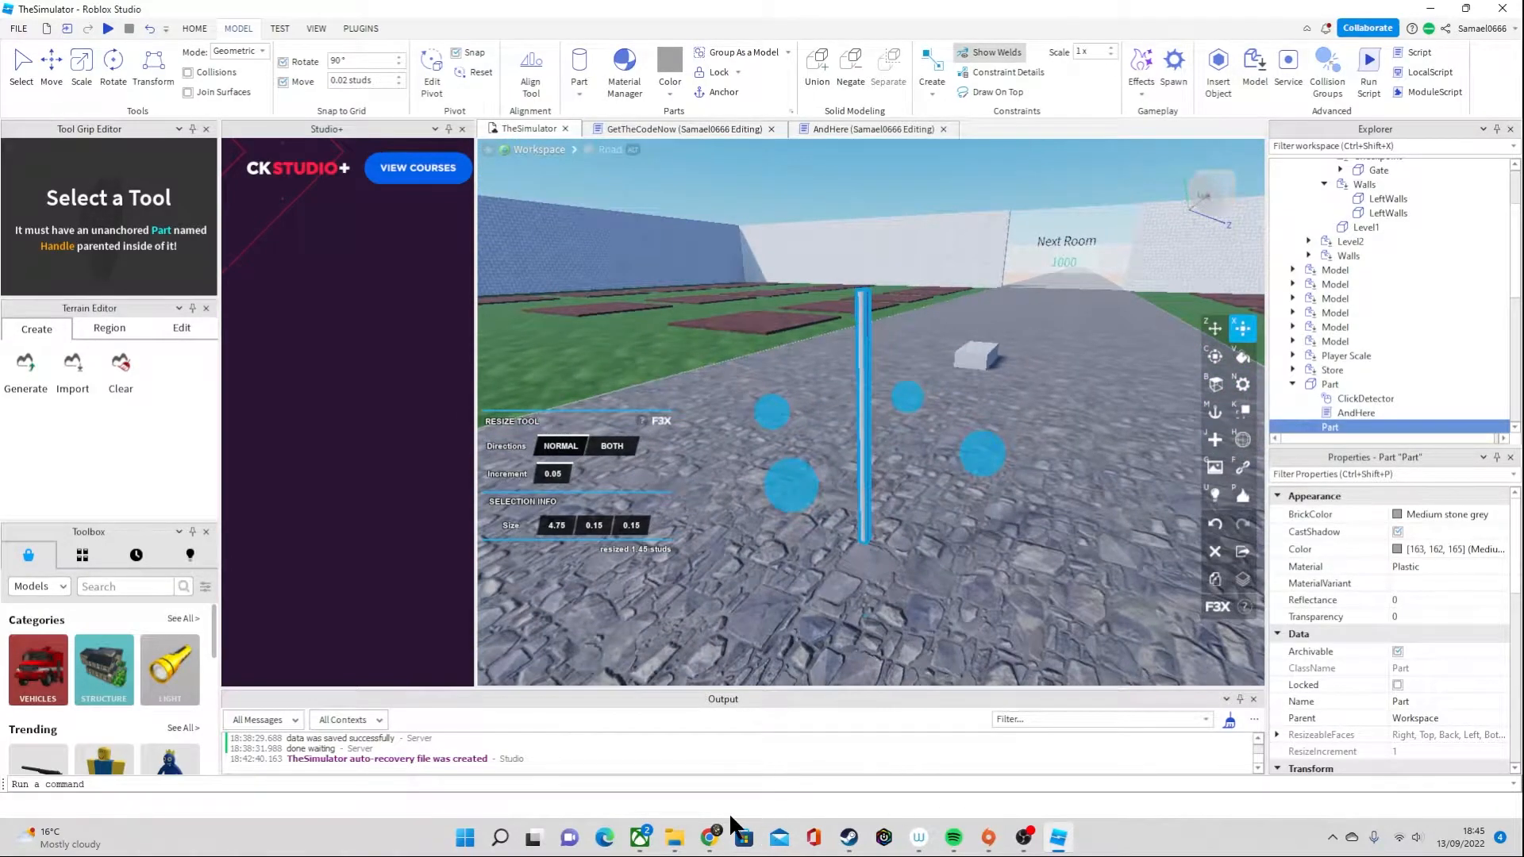
click(1022, 840)
click(1106, 326)
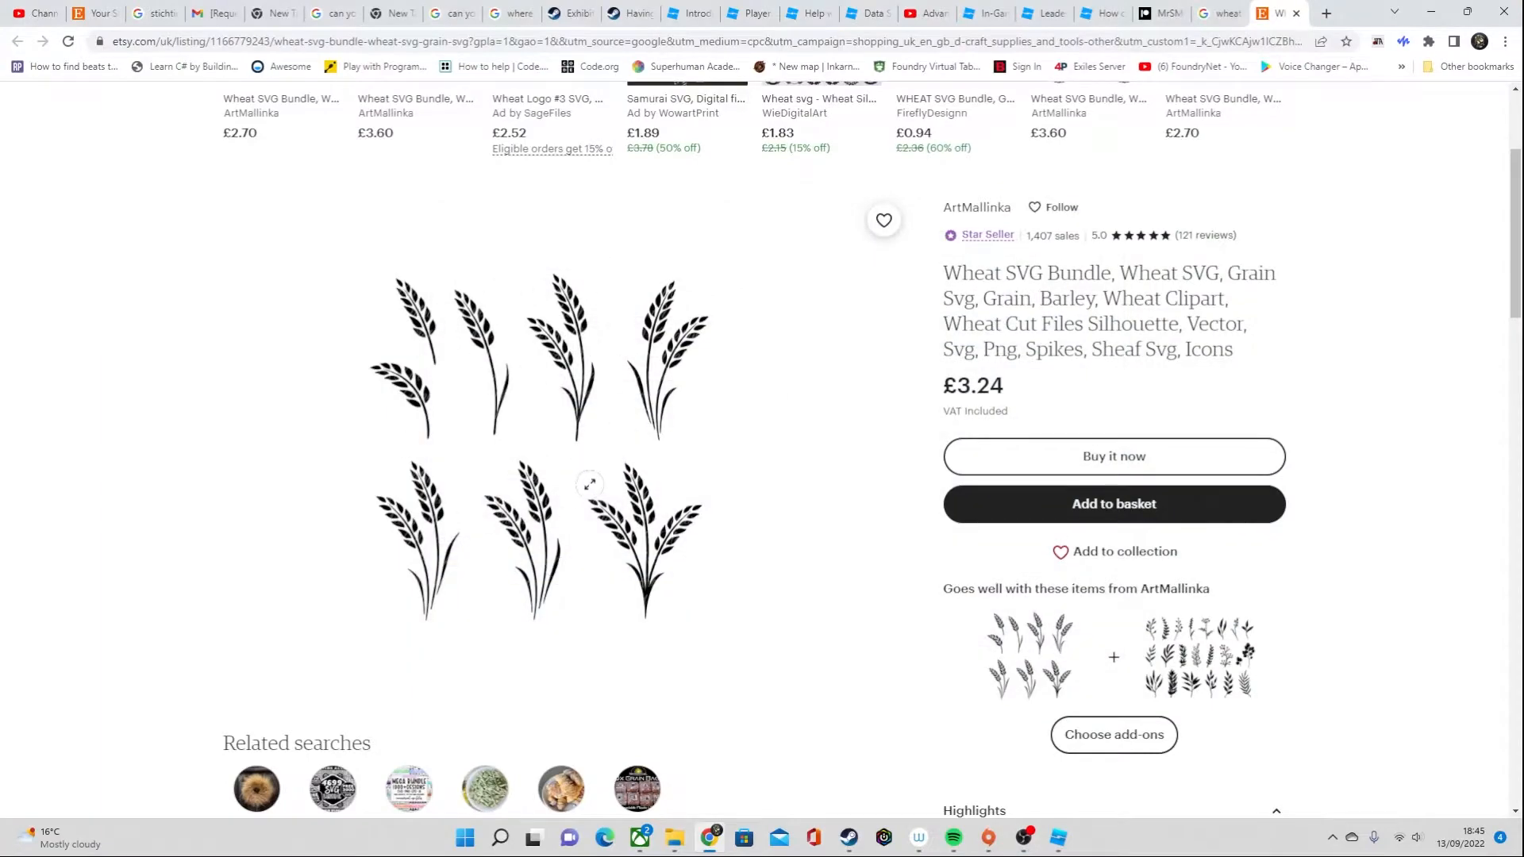
Check the wheat silhouettes reference, switch back to Roblox Studio and thin the stalk to 0.1 studs in diameter
scroll(537, 555, down, 4)
scroll(537, 508, up, 4)
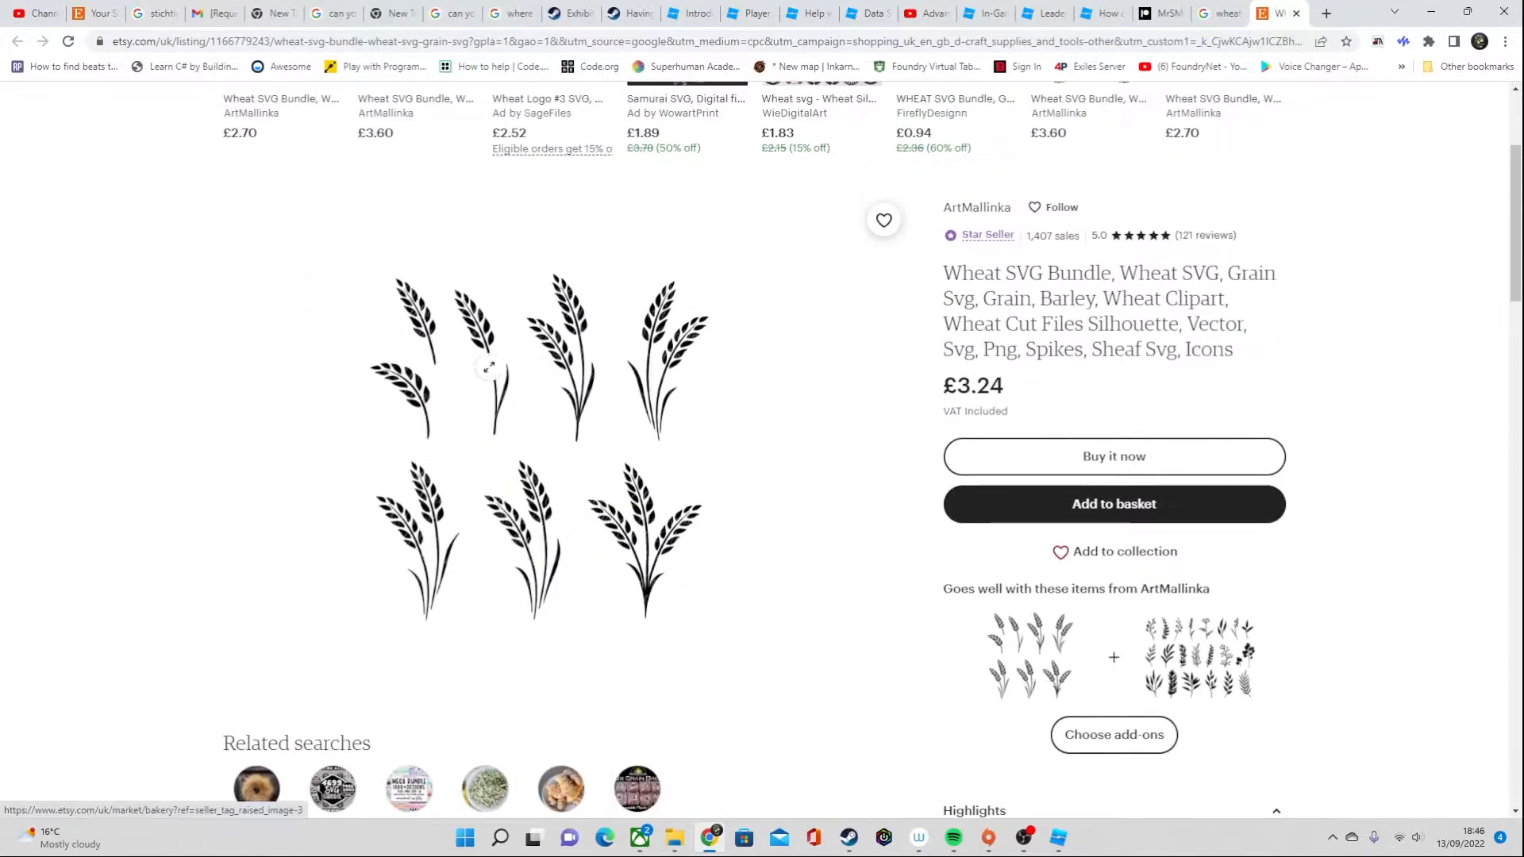
click(1057, 841)
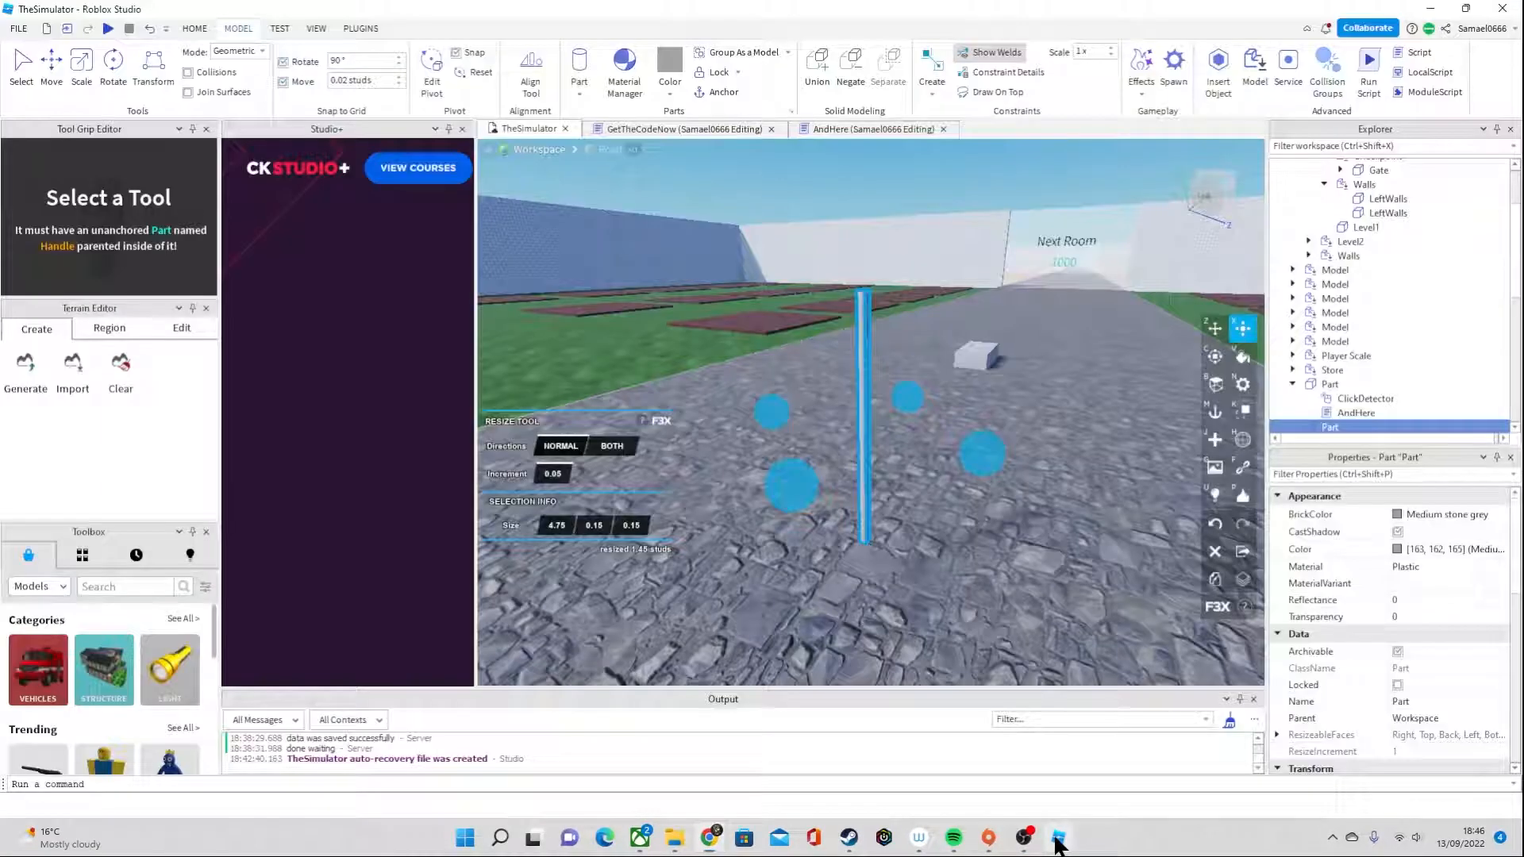
right_drag(919, 574, 919, 574)
key(a)
drag(892, 515, 889, 508)
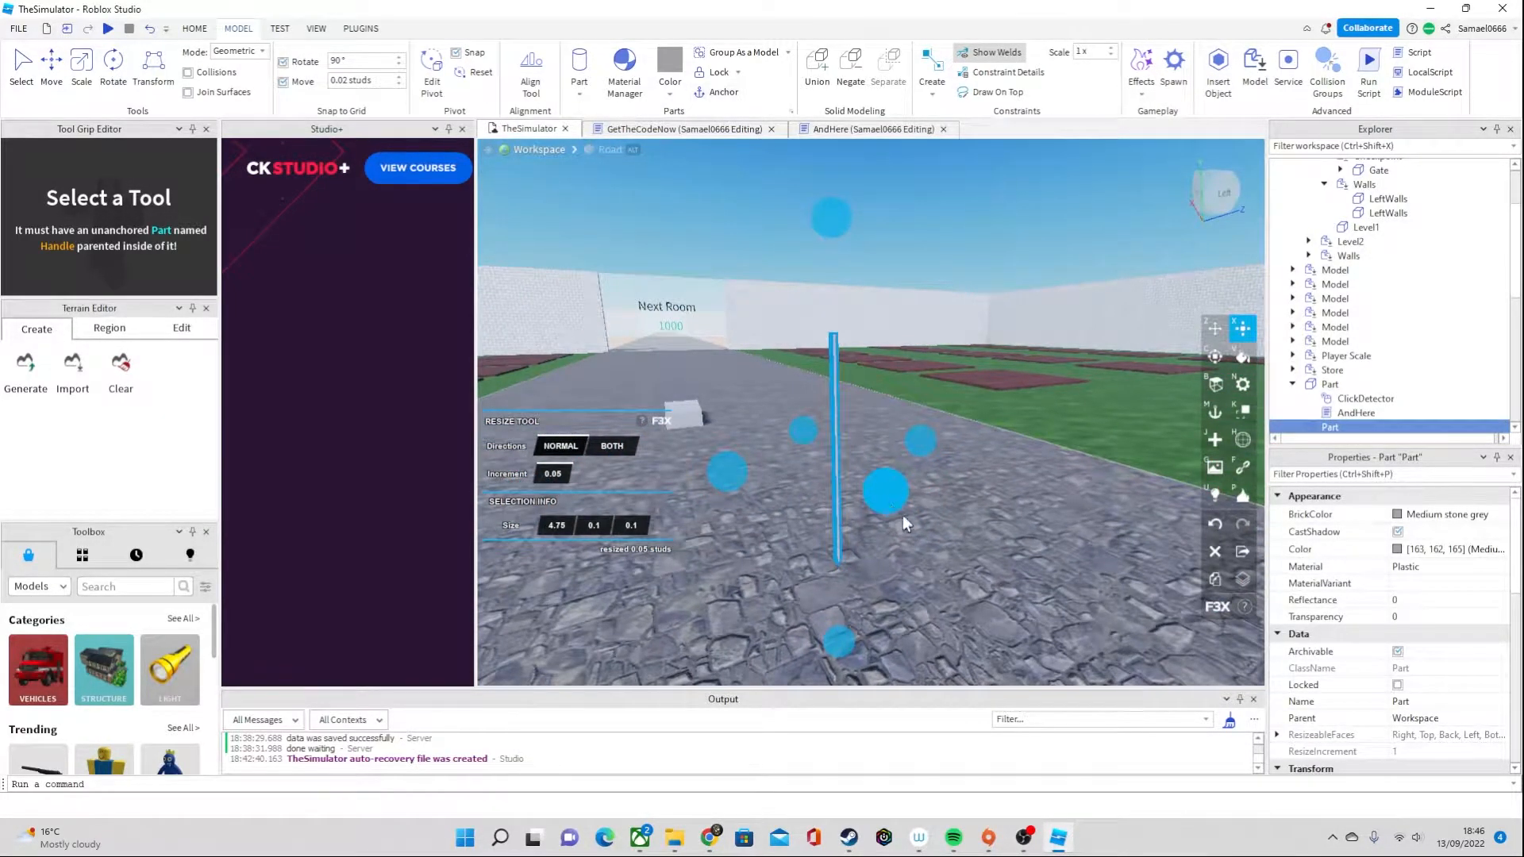
right_drag(901, 520, 902, 519)
key(a)
key(d)
key(e)
right_drag(766, 365, 767, 365)
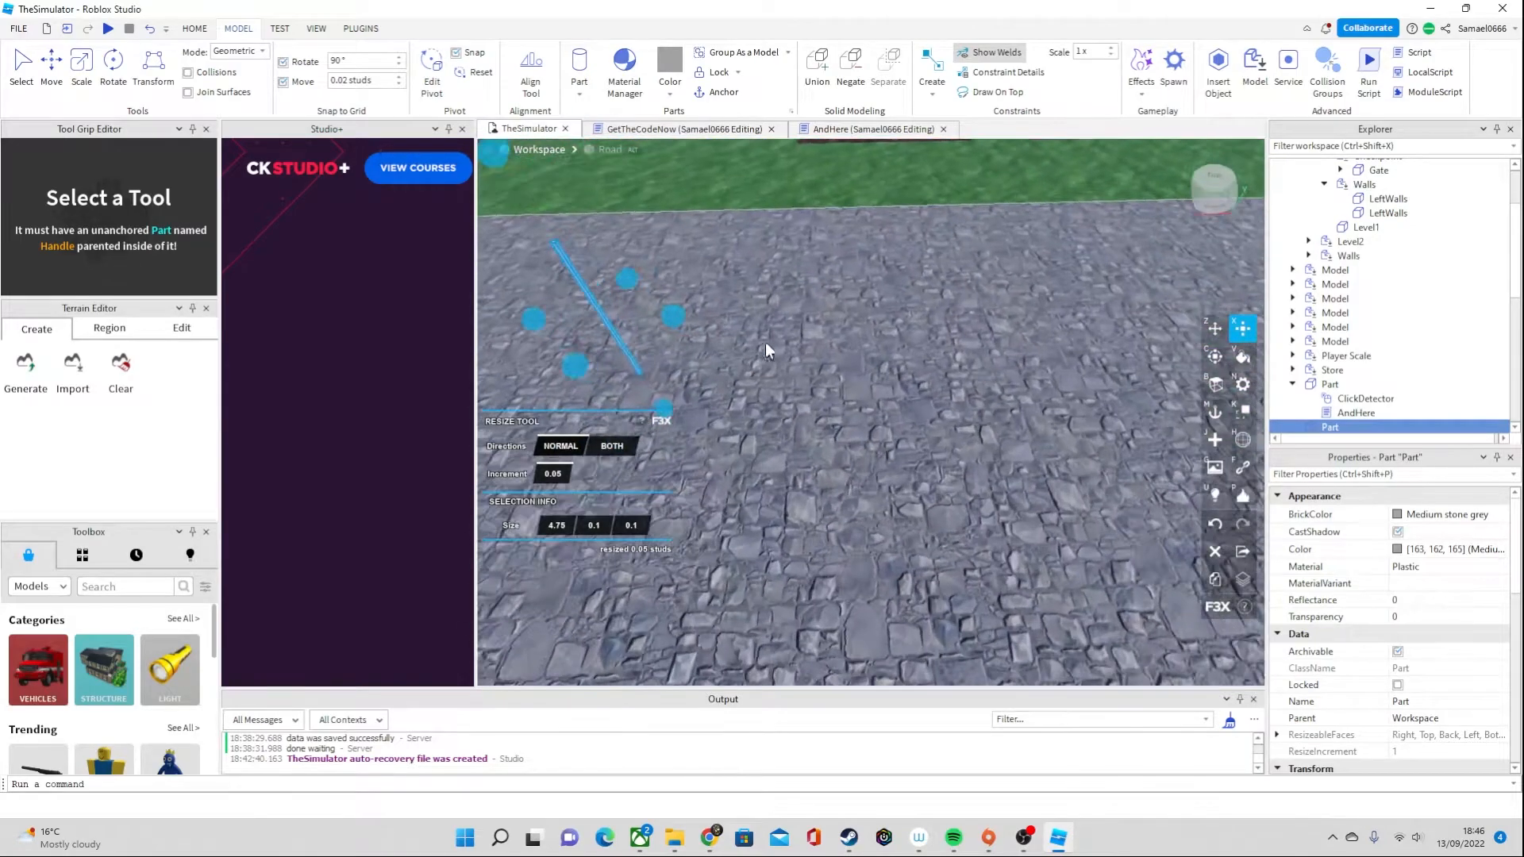
Insert a second cylinder part on the road near the stalk
click(579, 92)
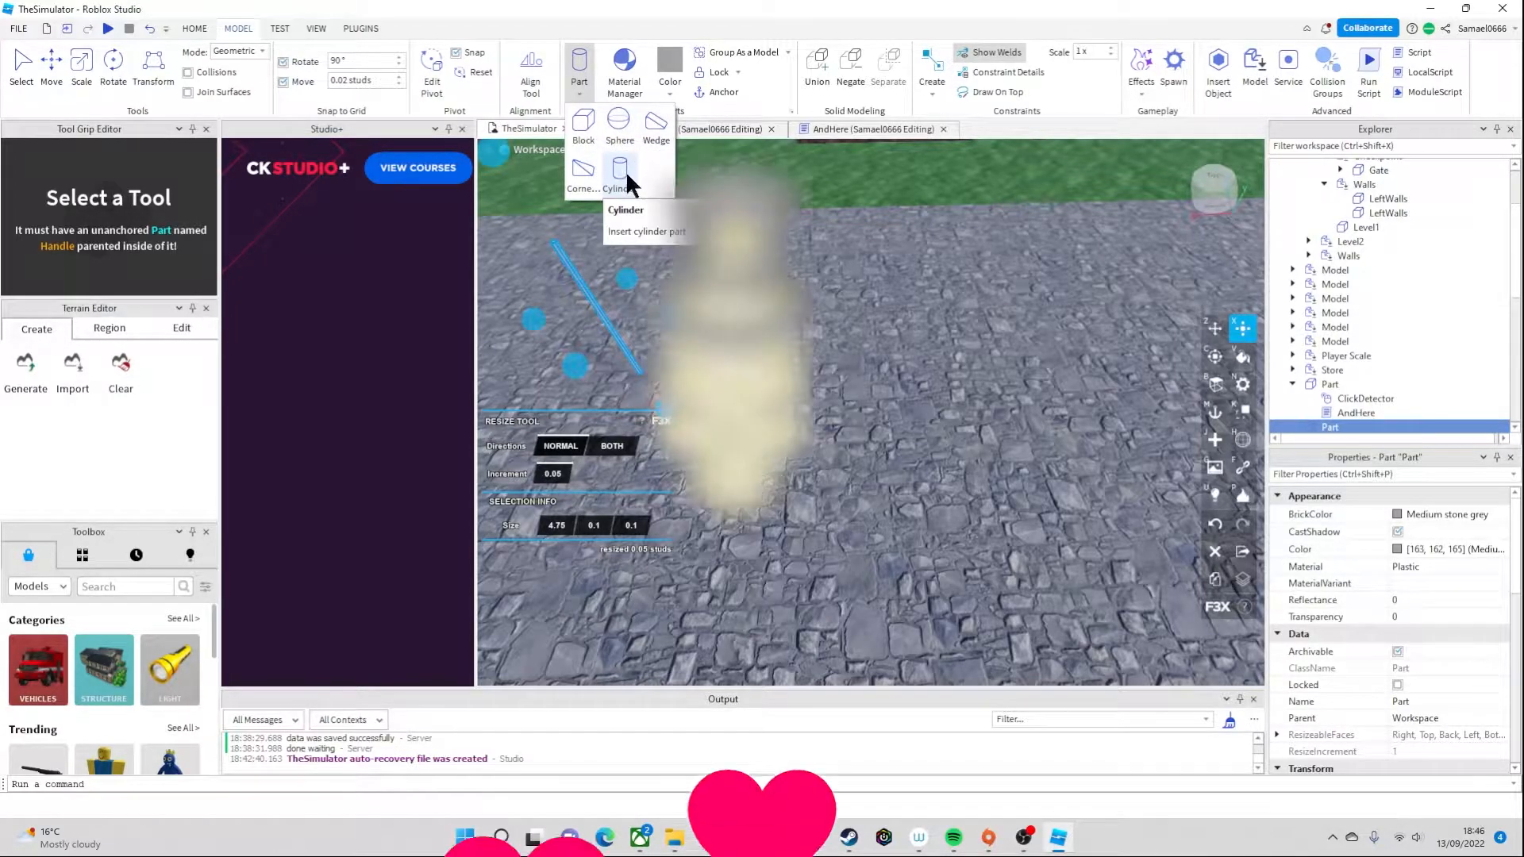
click(658, 136)
right_drag(906, 324, 907, 324)
drag(879, 264, 874, 163)
right_drag(974, 350, 974, 350)
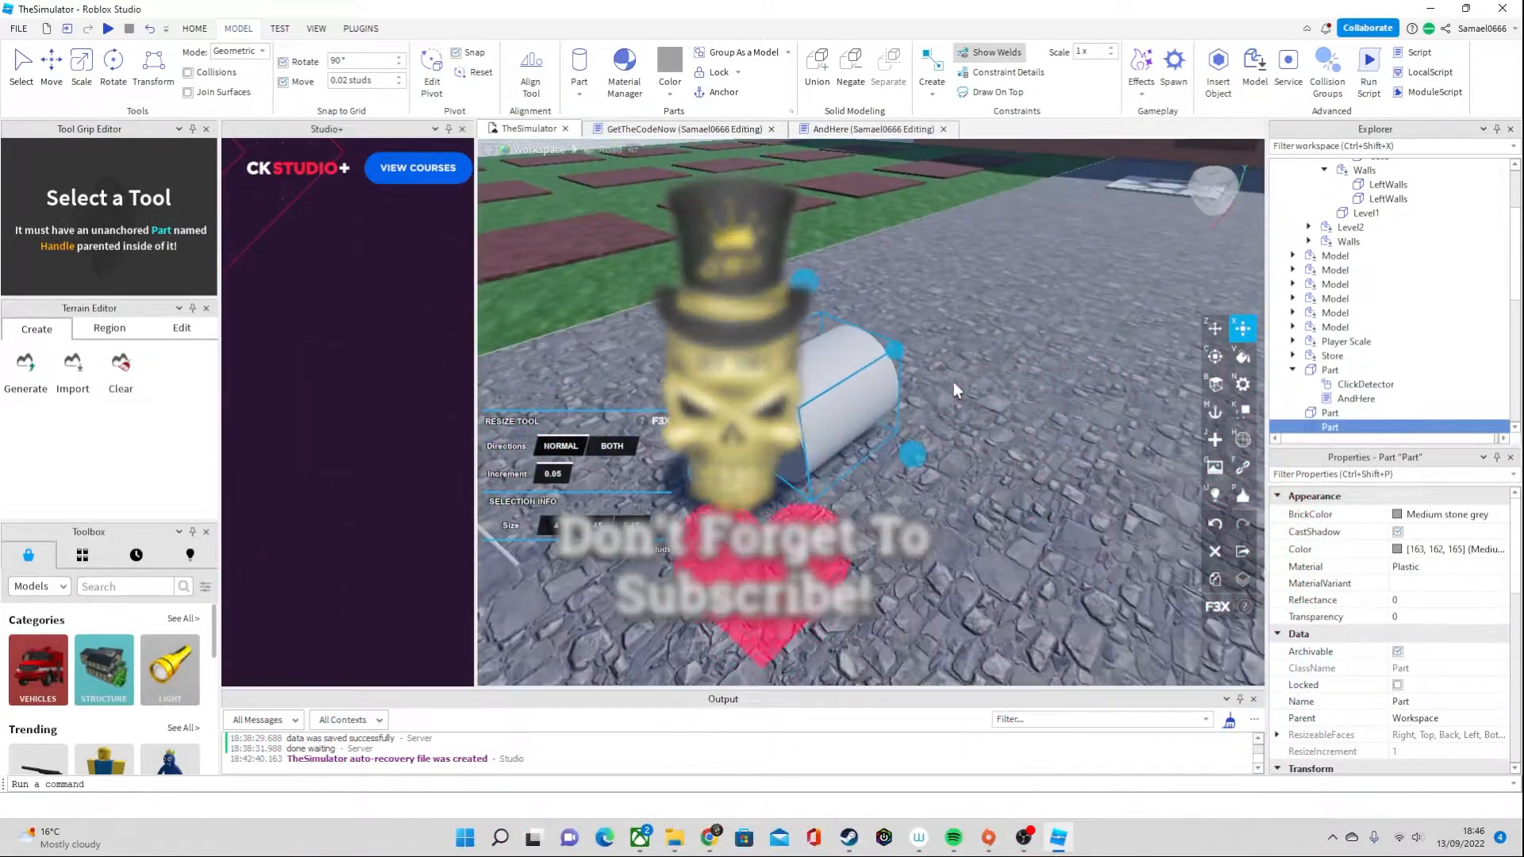
drag(804, 292, 812, 197)
right_drag(878, 305, 878, 305)
right_drag(841, 365, 841, 364)
Rotate the second cylinder 90 degrees so it stands upright
click(1215, 359)
right_drag(788, 289, 764, 256)
scroll(764, 256, down, 3)
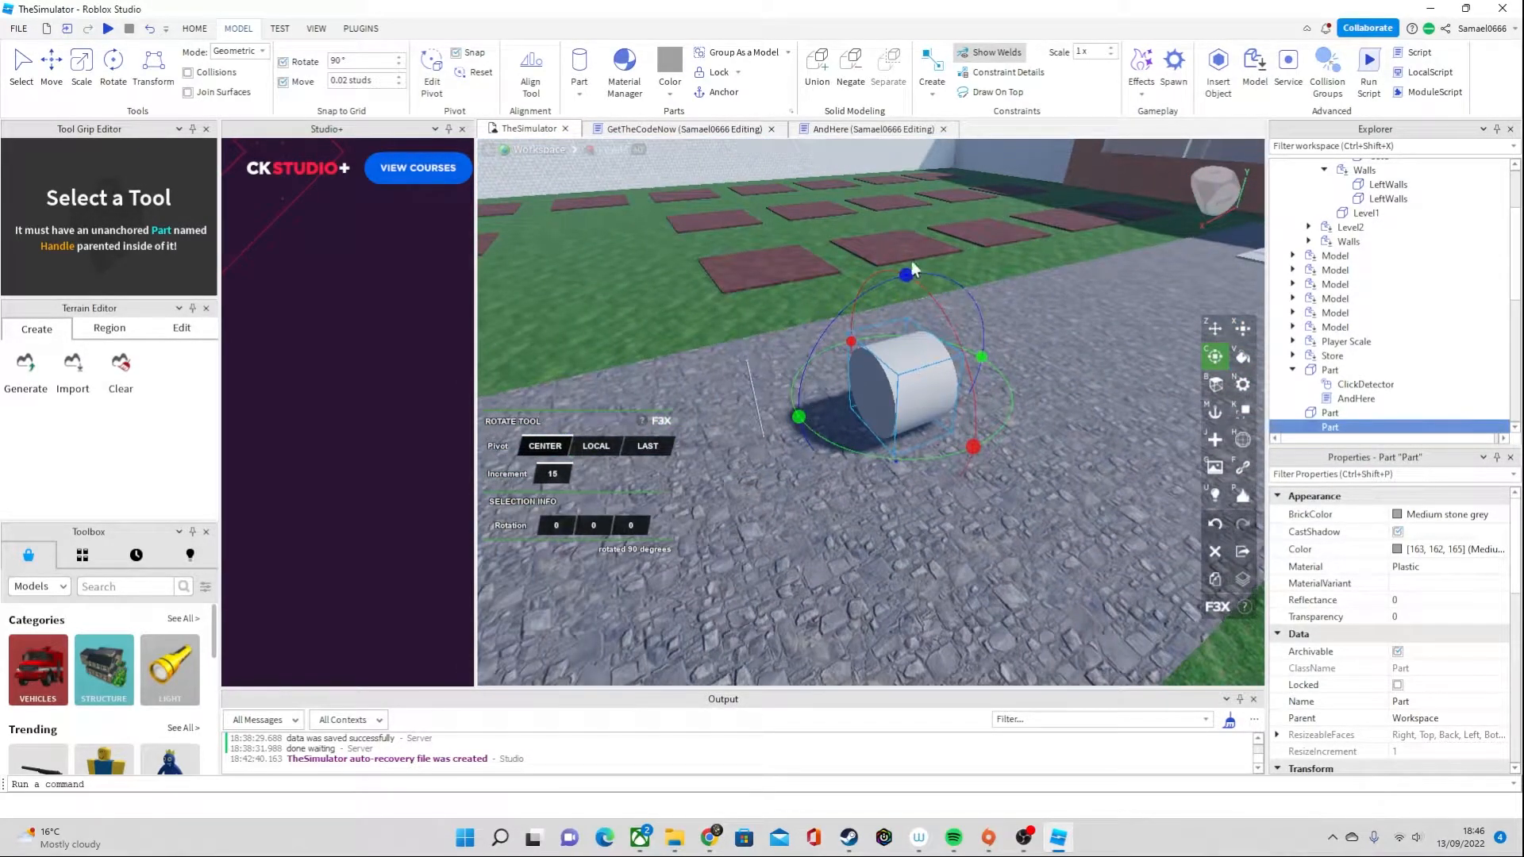
drag(959, 271, 1100, 323)
scroll(1100, 322, up, 4)
right_drag(954, 359, 892, 336)
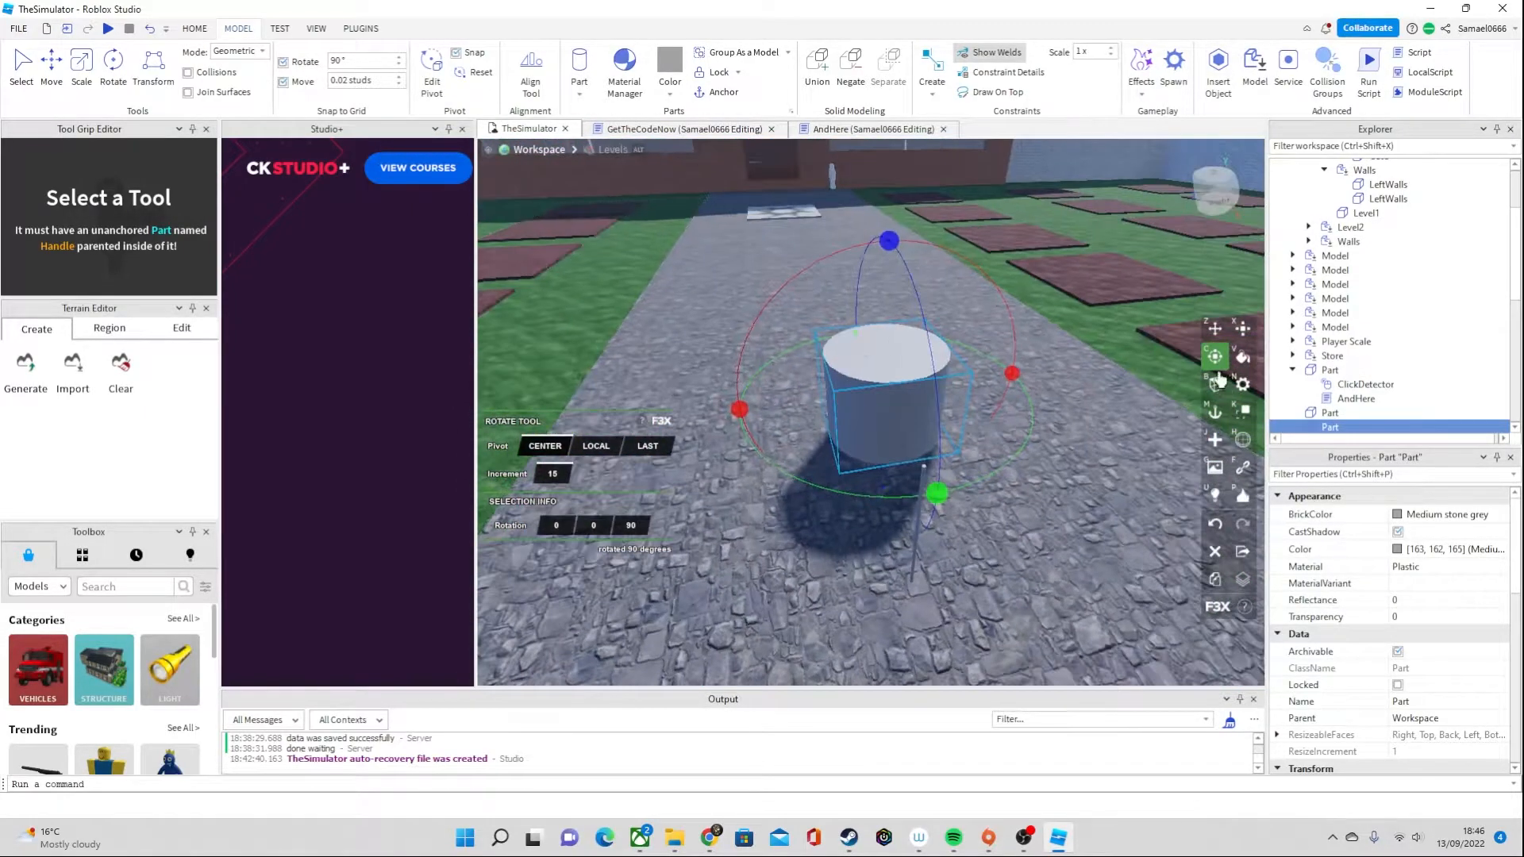
key(d)
key(a)
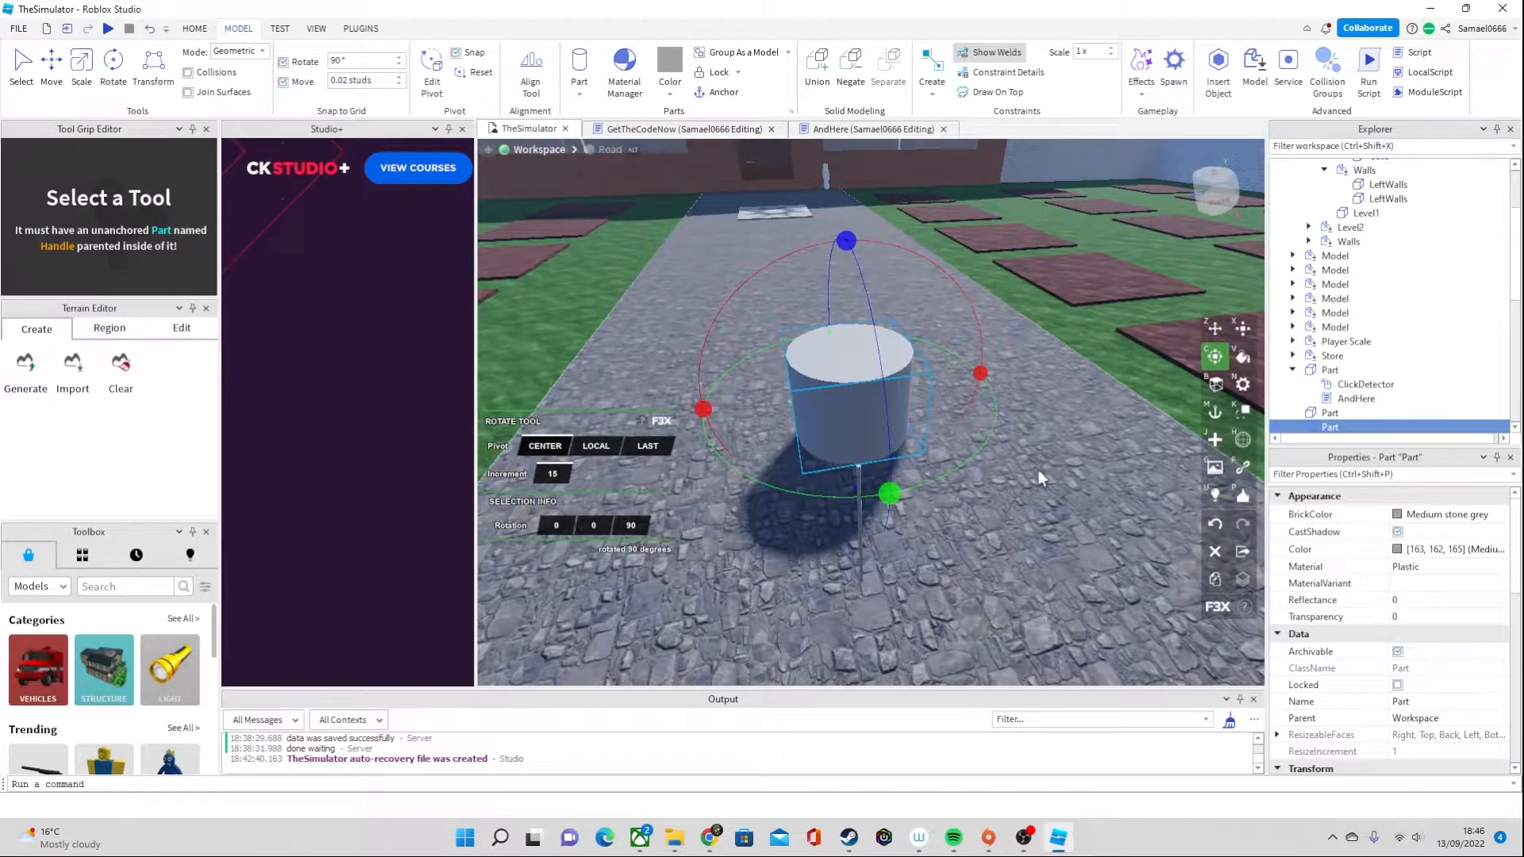
Widen the upright cylinder to 8.9 studs in diameter, keeping its 4-stud length
key(z)
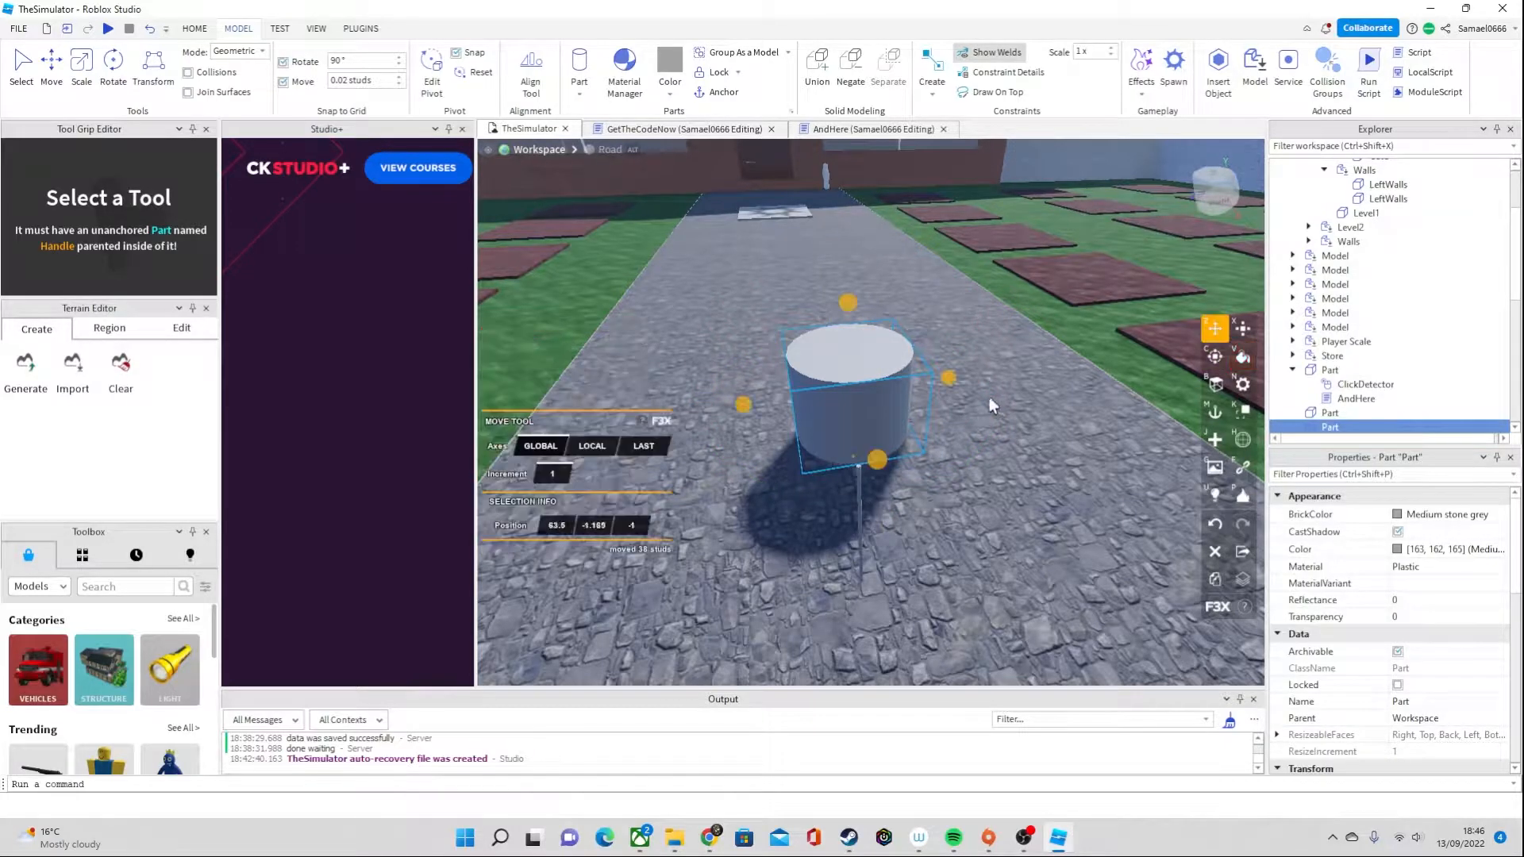
right_drag(1035, 406, 1034, 404)
key(d)
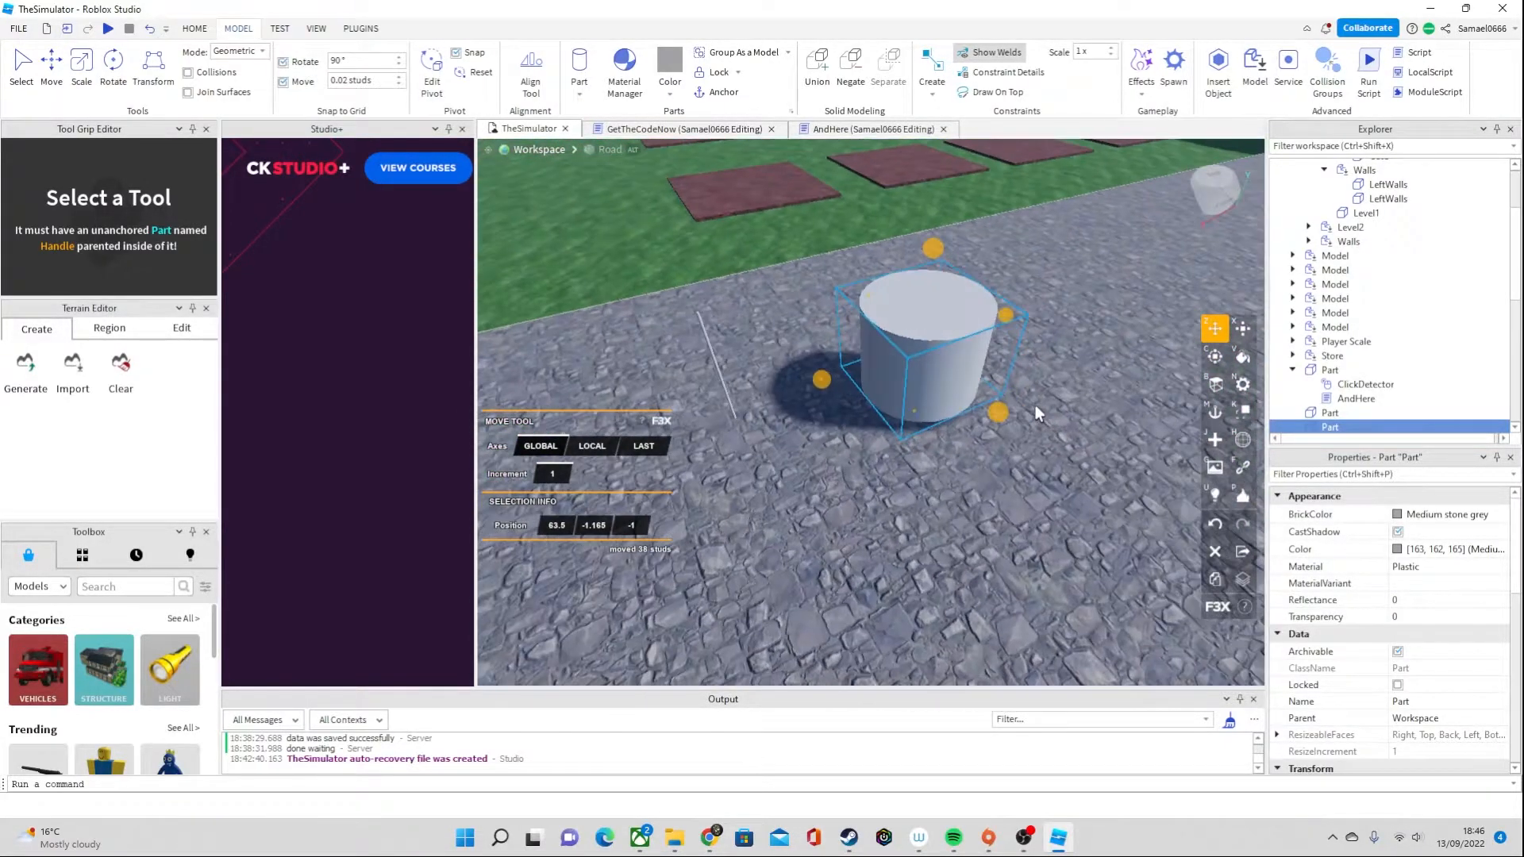
key(x)
key(w)
key(d)
drag(788, 426, 850, 530)
right_drag(854, 527, 855, 527)
key(a)
key(a)
drag(800, 280, 766, 276)
right_drag(887, 311, 887, 311)
key(w)
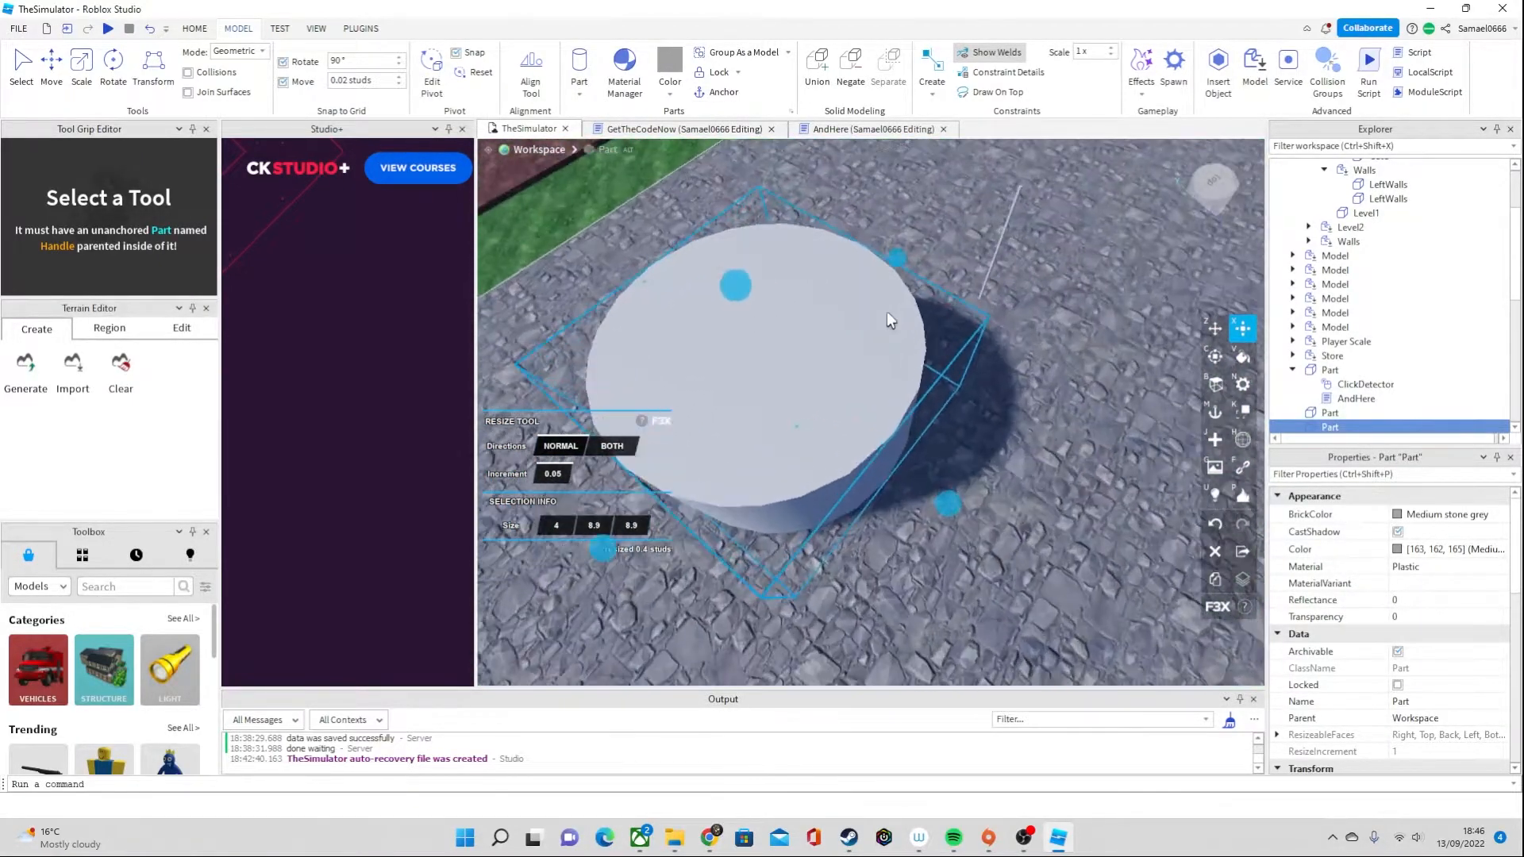
key(s)
key(s)
right_drag(983, 536, 983, 536)
key(w)
key(d)
Insert a block part beside the wide cylinder
click(581, 89)
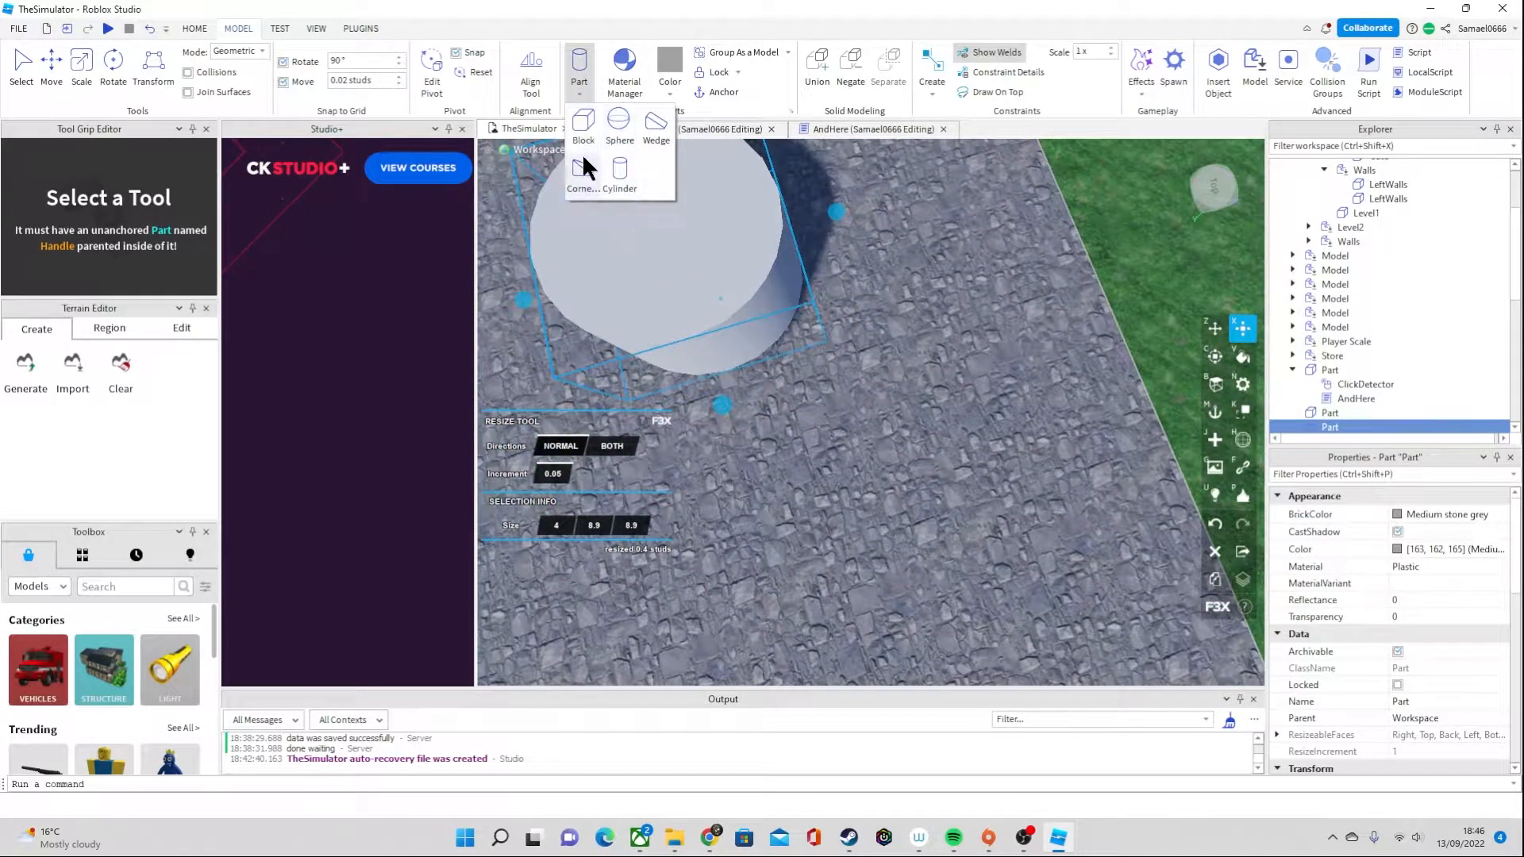
right_drag(956, 384, 956, 384)
key(s)
key(a)
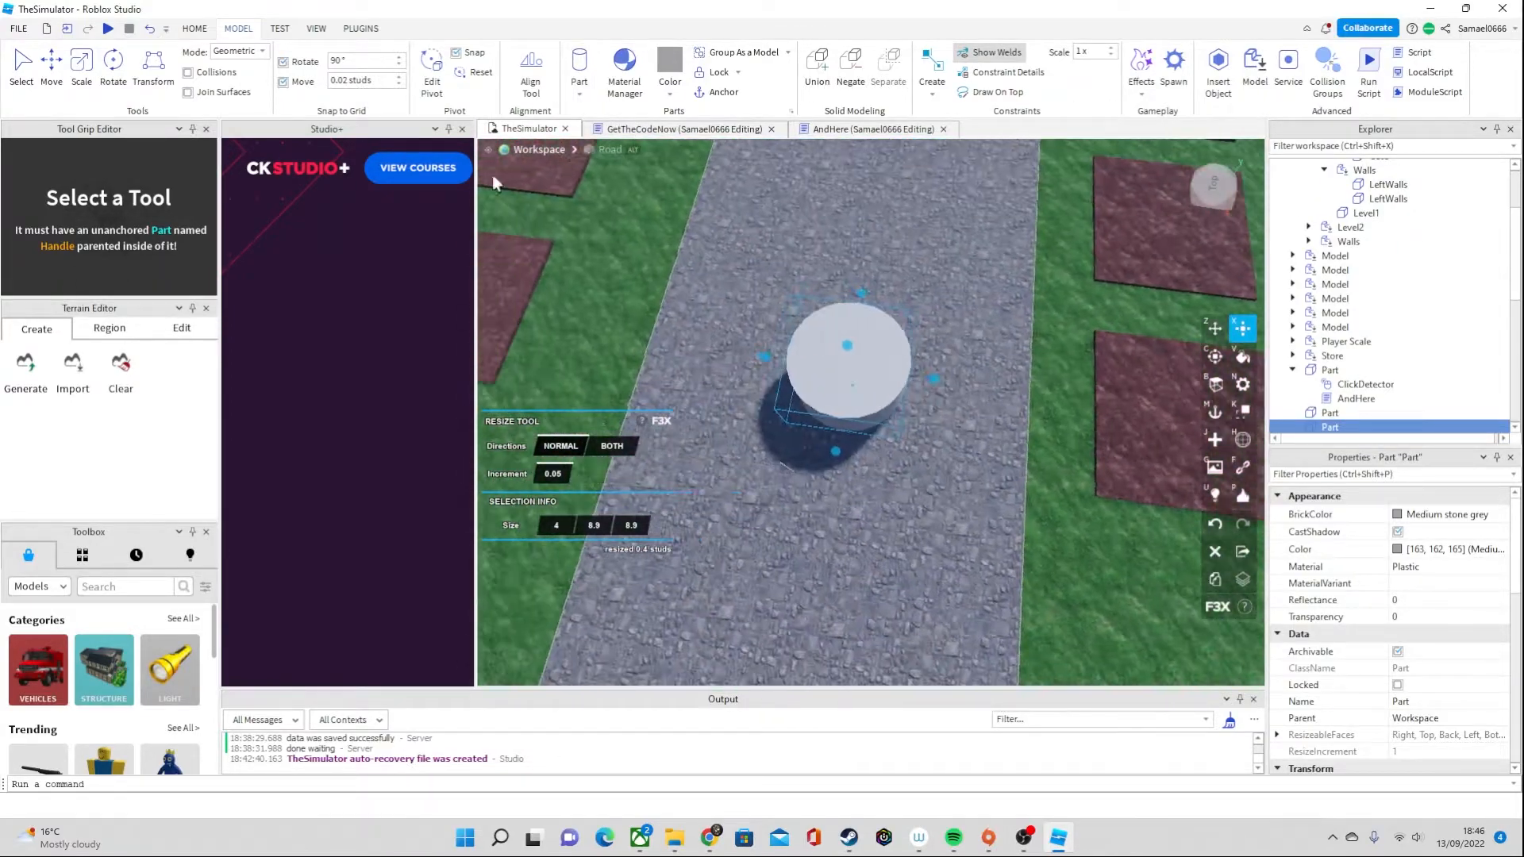
key(a)
click(583, 84)
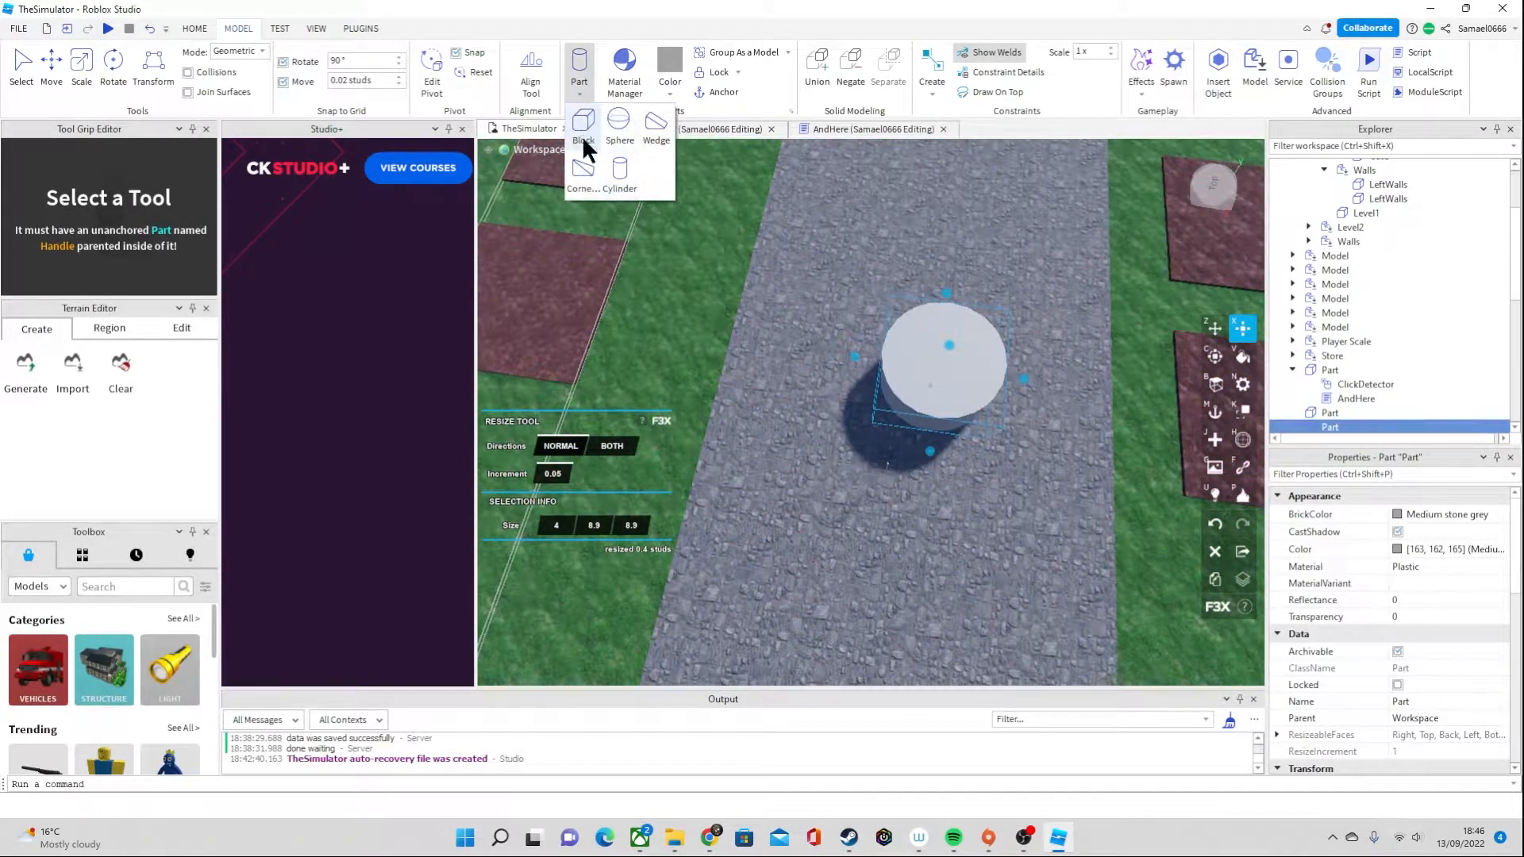
click(583, 138)
key(w)
right_drag(877, 432, 876, 432)
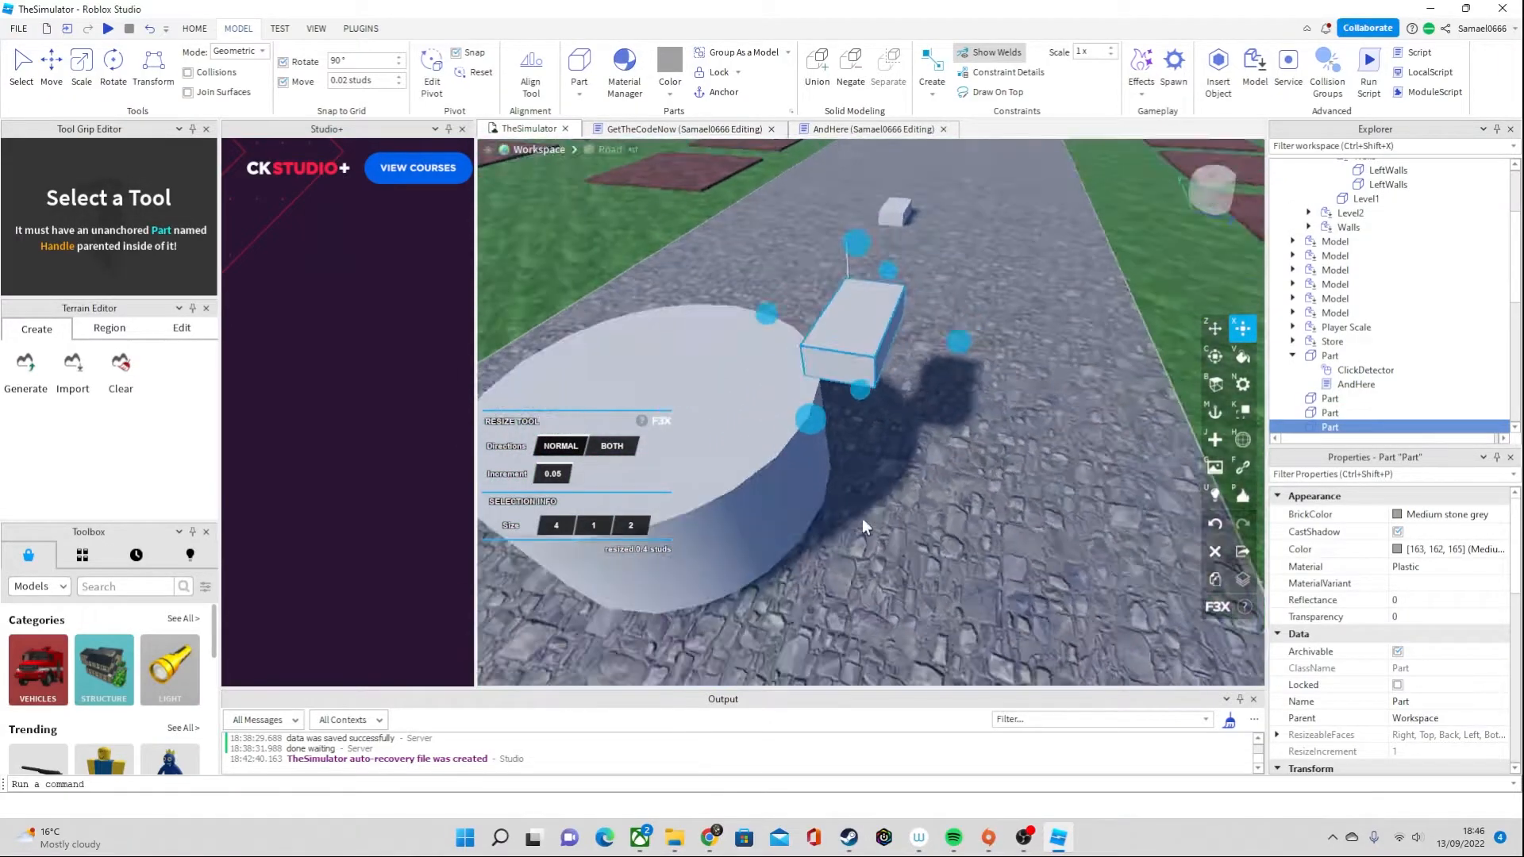
Stretch the block to 8.05 studs tall and colour it Bright bluish green
key(w)
drag(833, 421, 918, 580)
right_drag(913, 581, 913, 581)
key(s)
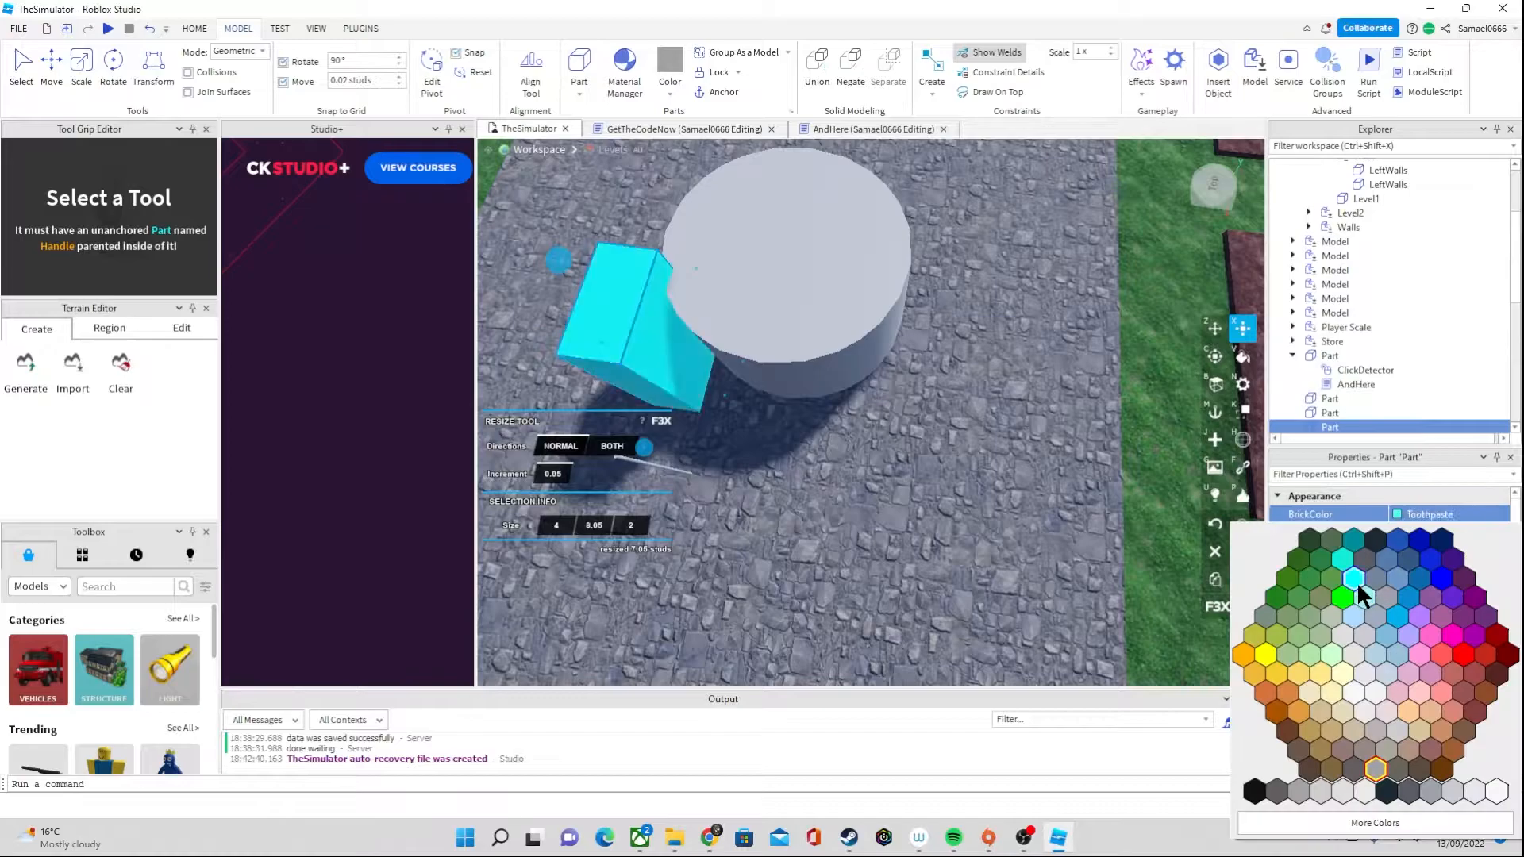
click(1353, 541)
Enlarge the bluish green block to 5.7 × 8.05 × 11.85 studs so it overlaps the wide cylinder
mouse_move(936, 450)
right_down()
mouse_move(850, 436)
mouse_move(878, 398)
right_up()
drag(937, 392, 895, 402)
key(d)
right_drag(895, 401, 881, 408)
drag(828, 487, 840, 516)
key(w)
right_drag(840, 514, 956, 515)
key(s)
key(w)
Shrink the wide cylinder to a disc 1.3 studs thick and 6.65 studs across, partly sticking out of the block
key(w)
click(1332, 413)
key(w)
key(d)
drag(839, 368, 837, 419)
key(w)
right_drag(903, 468, 903, 469)
key(s)
key(w)
key(s)
drag(894, 527, 854, 503)
right_drag(879, 519, 881, 519)
key(w)
key(s)
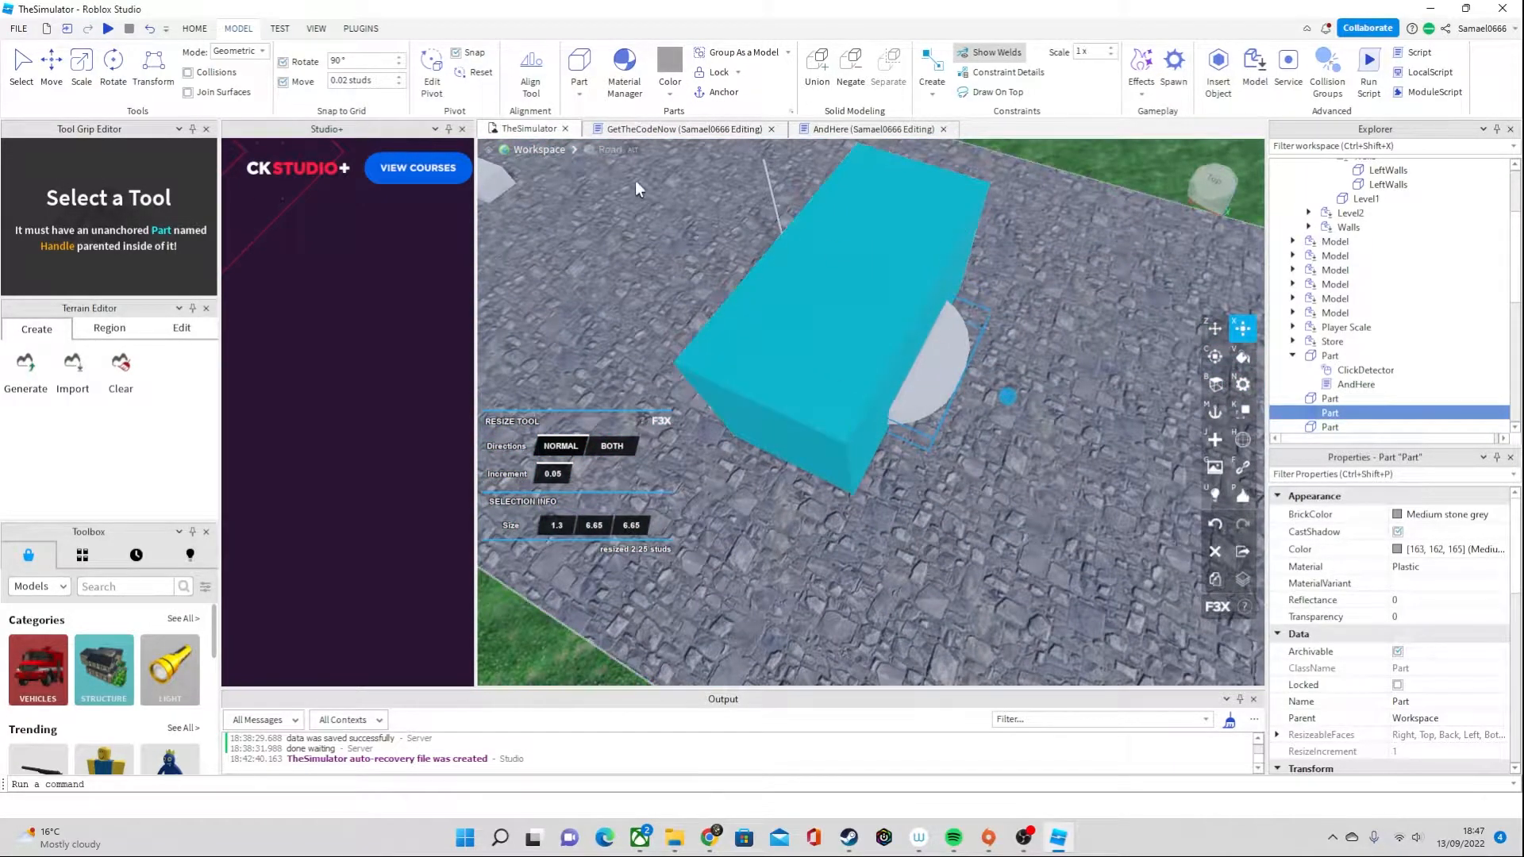
Negate the bluish green block and union it with the disc to cut the disc to a curved segment
click(802, 363)
click(283, 29)
click(239, 28)
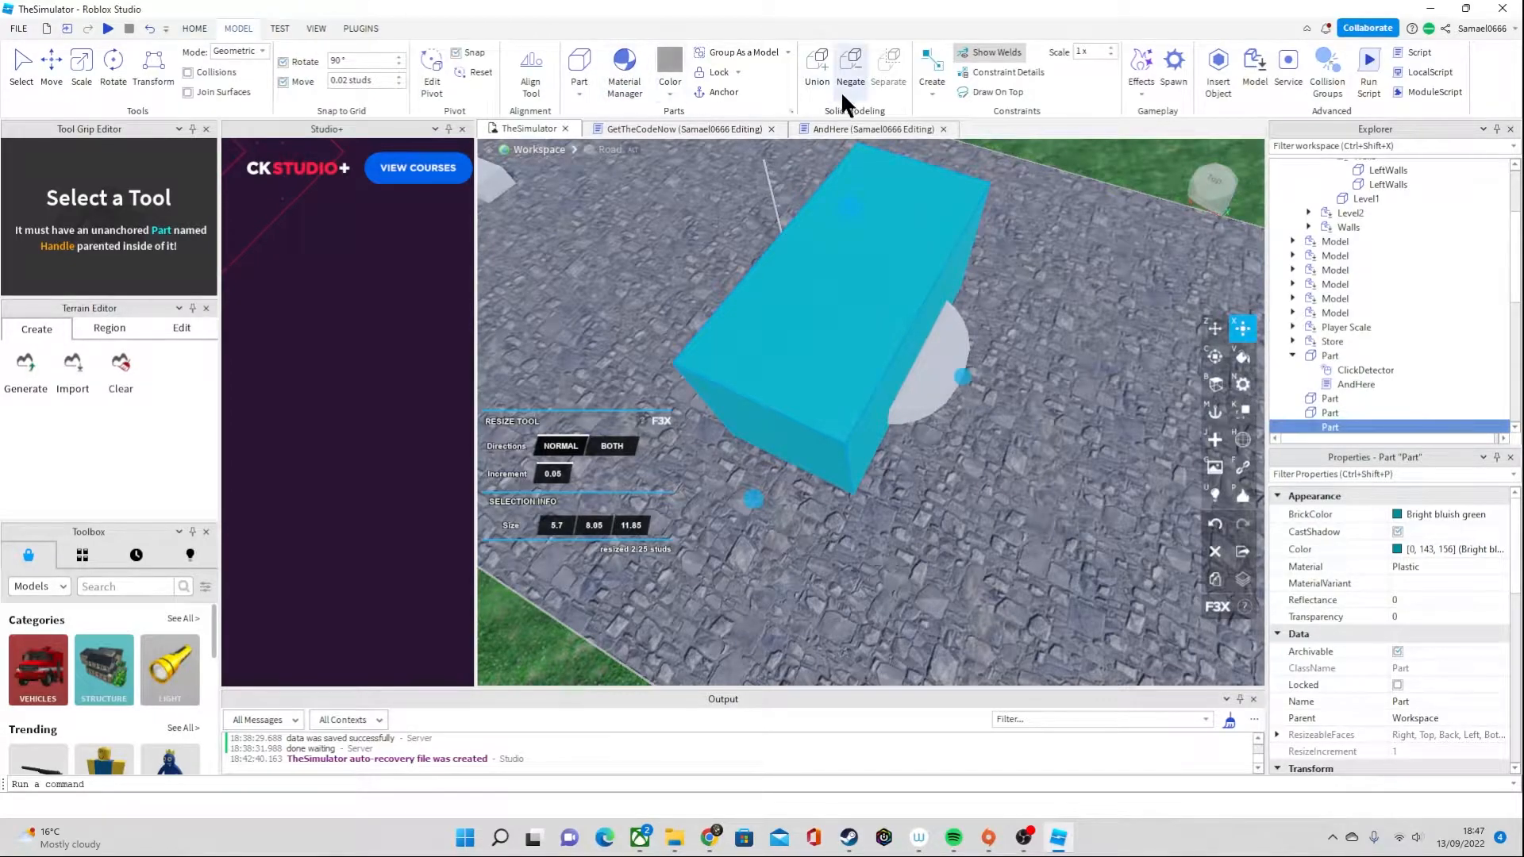
click(853, 73)
click(932, 385)
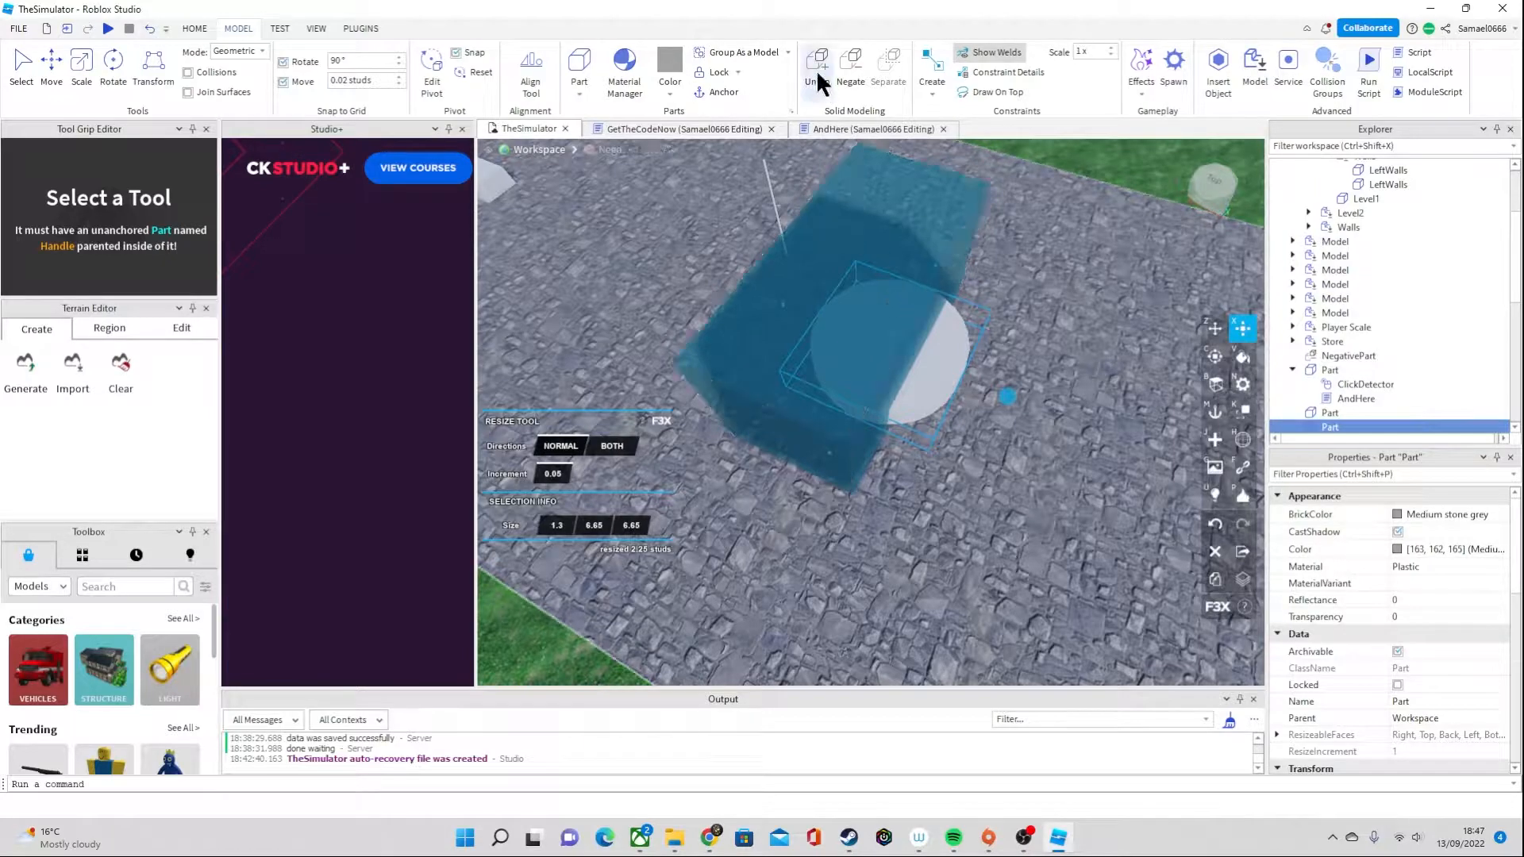
click(1326, 414)
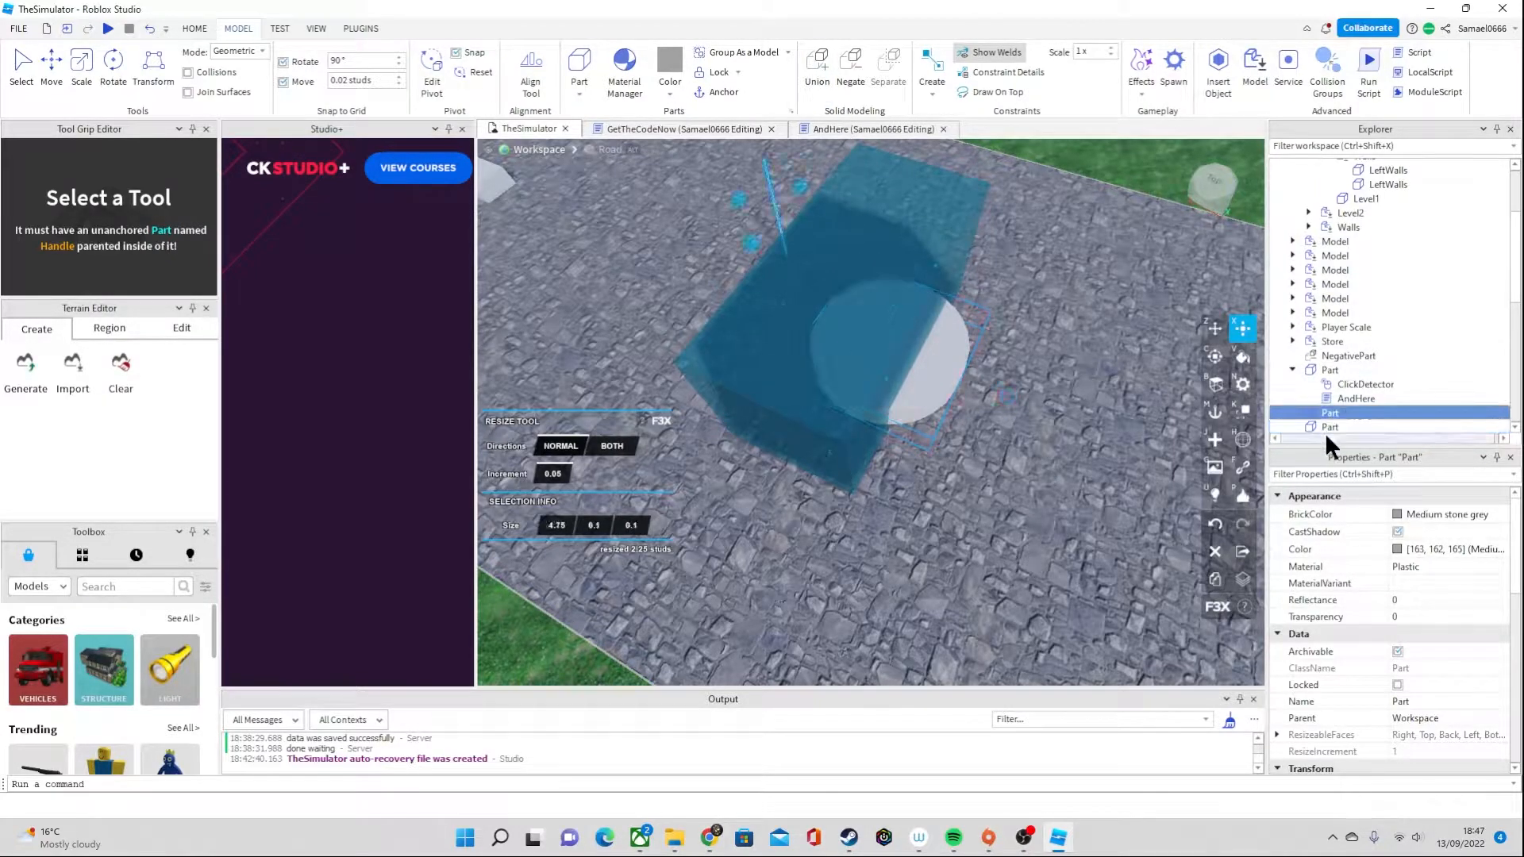
click(826, 330)
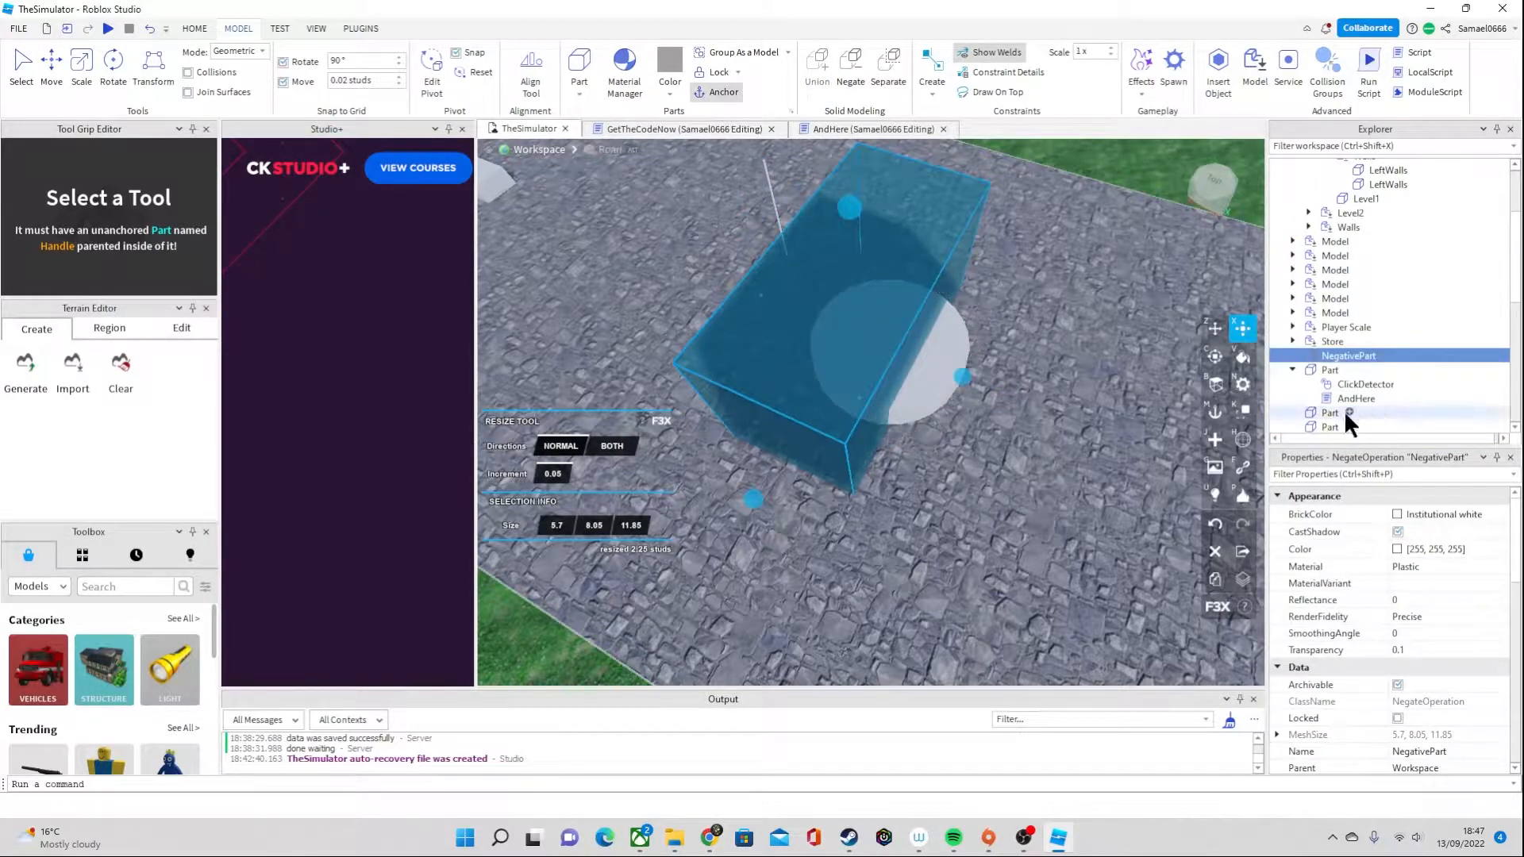
ctrl+click(1317, 425)
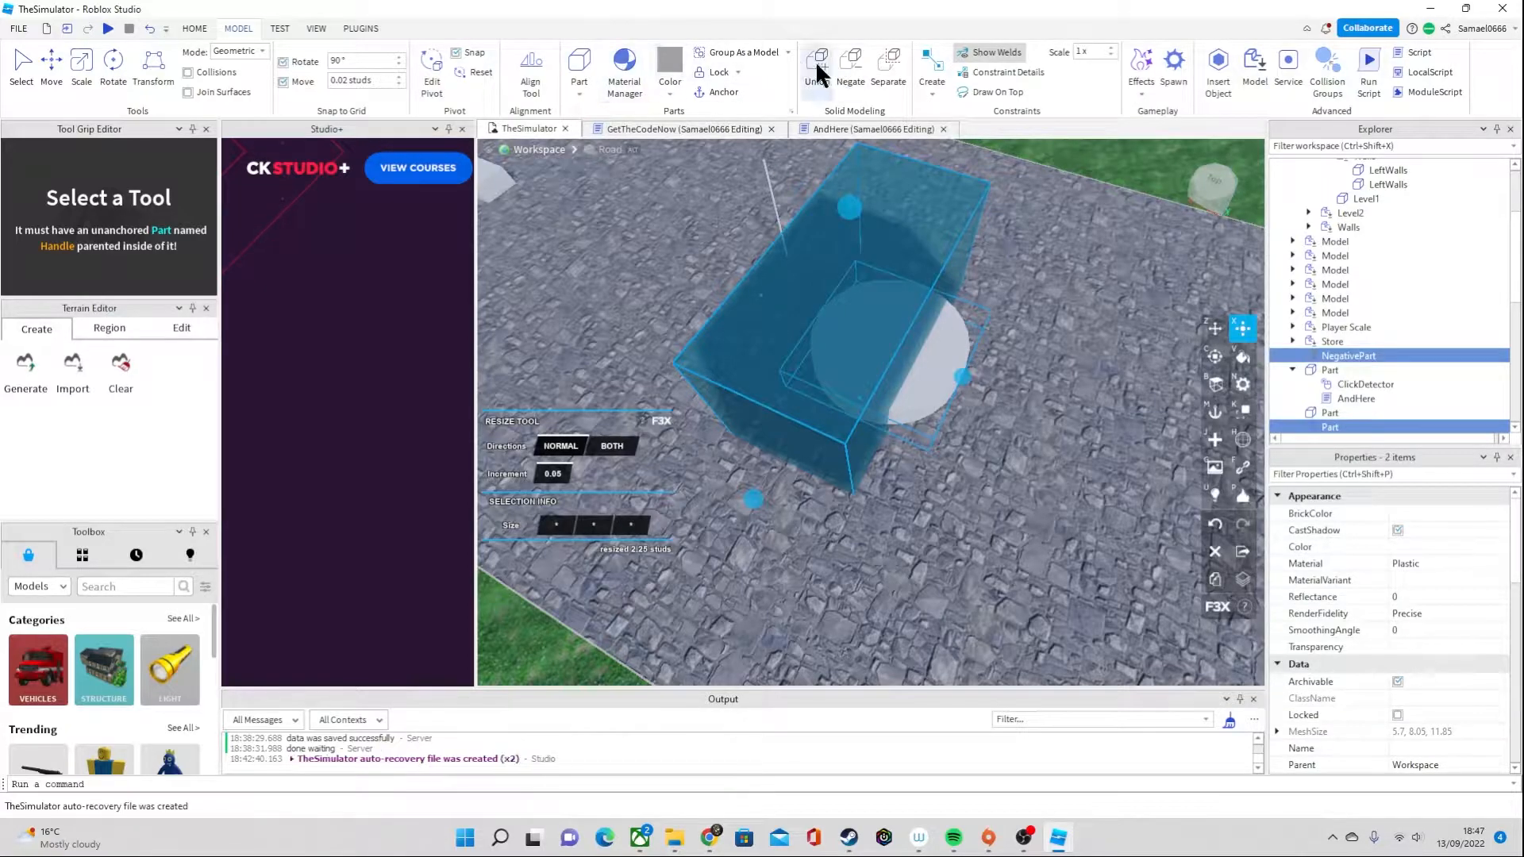
click(818, 63)
Try to resize the curved segment with the F3X resize tool
key(w)
right_drag(1030, 325, 1041, 334)
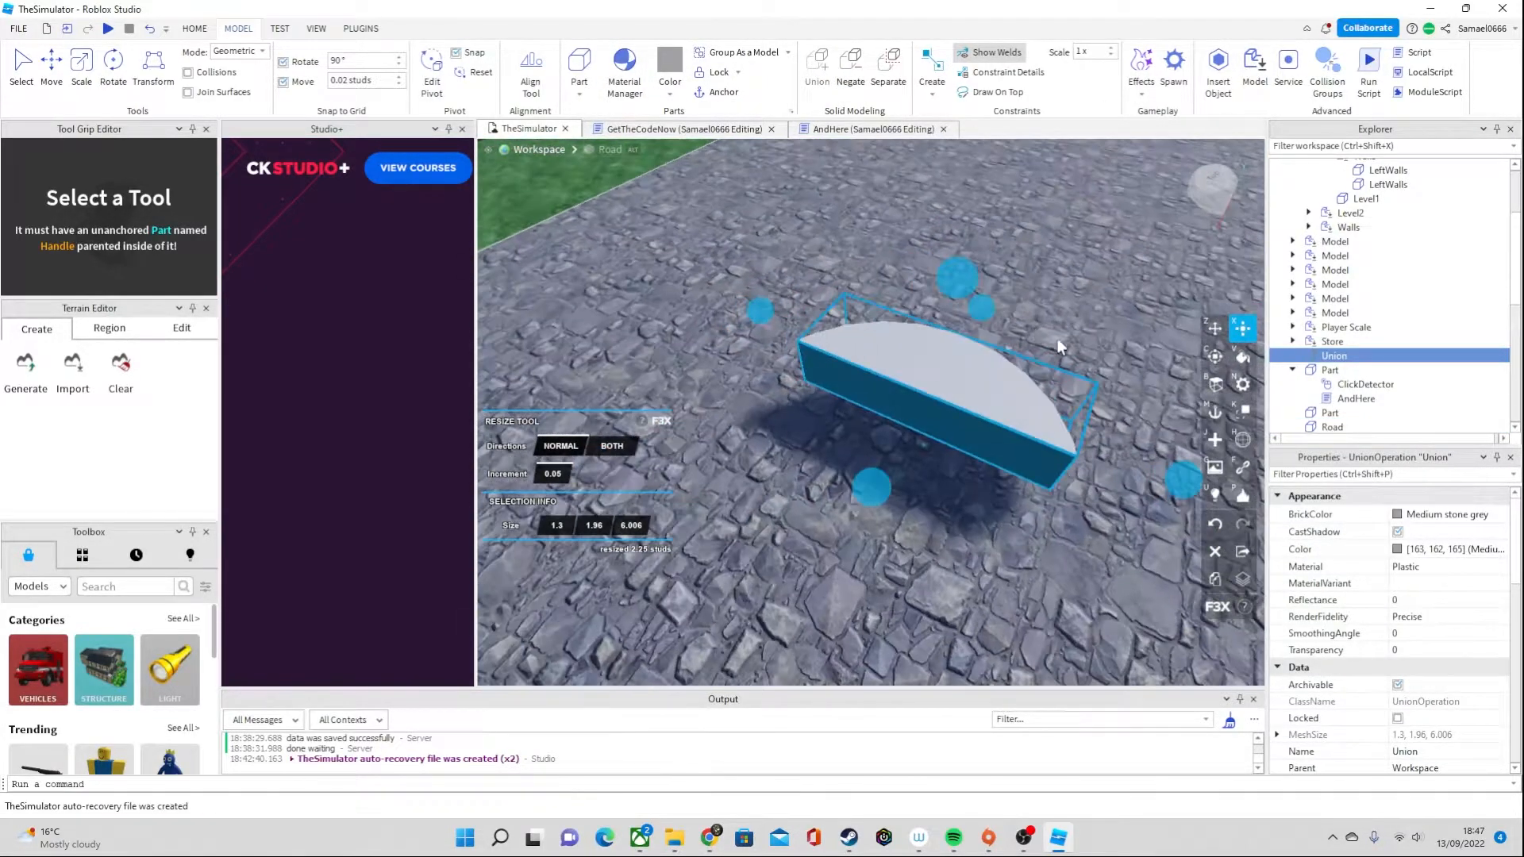
key(s)
right_drag(1236, 351, 889, 456)
drag(868, 354, 857, 365)
drag(945, 444, 917, 433)
key(w)
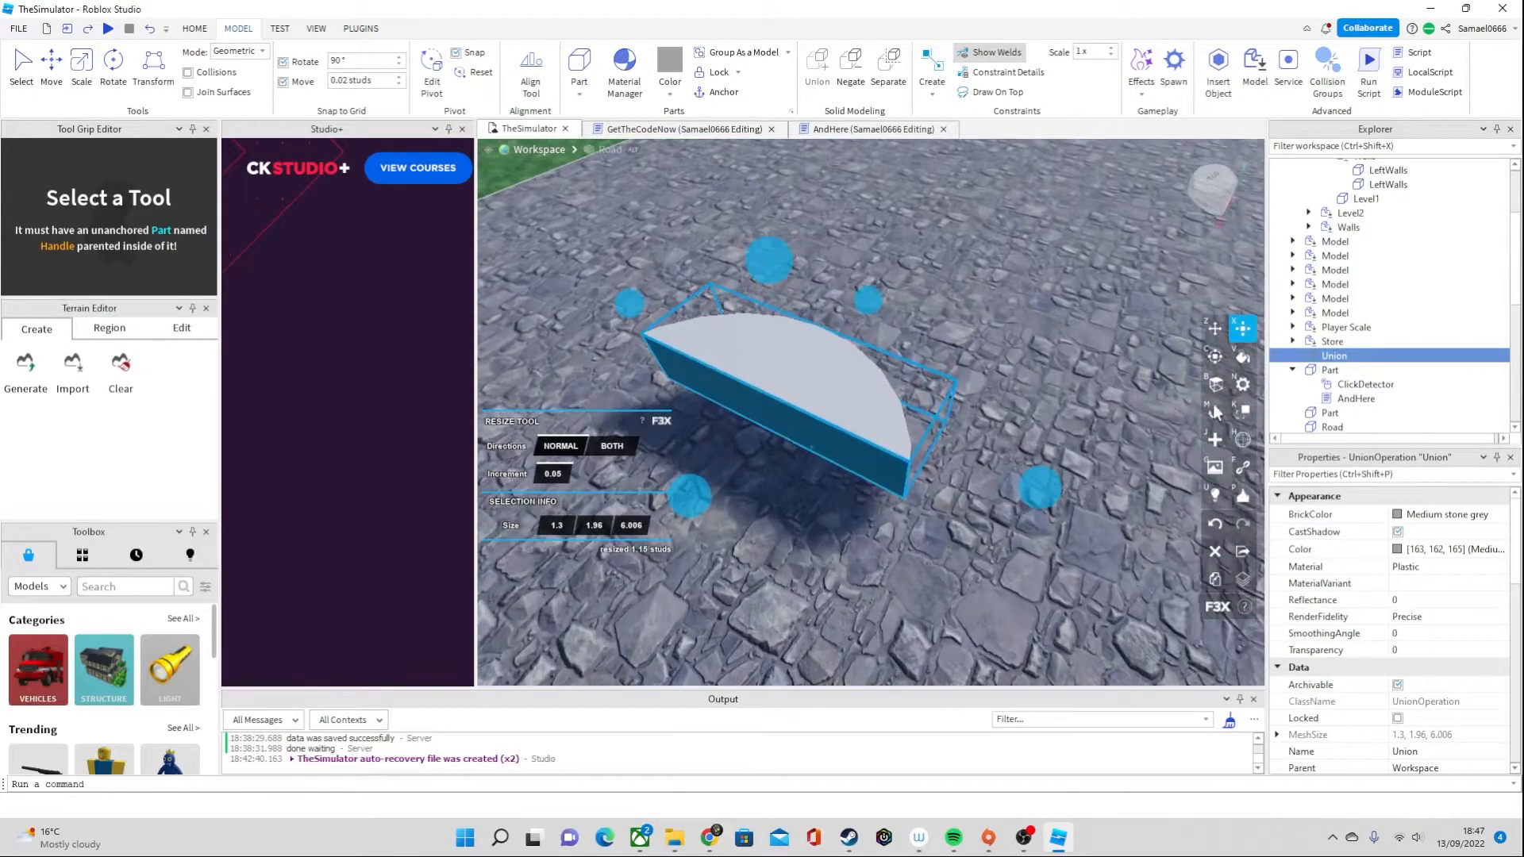
click(1216, 384)
scroll(1037, 419, down, 3)
scroll(1037, 419, up, 3)
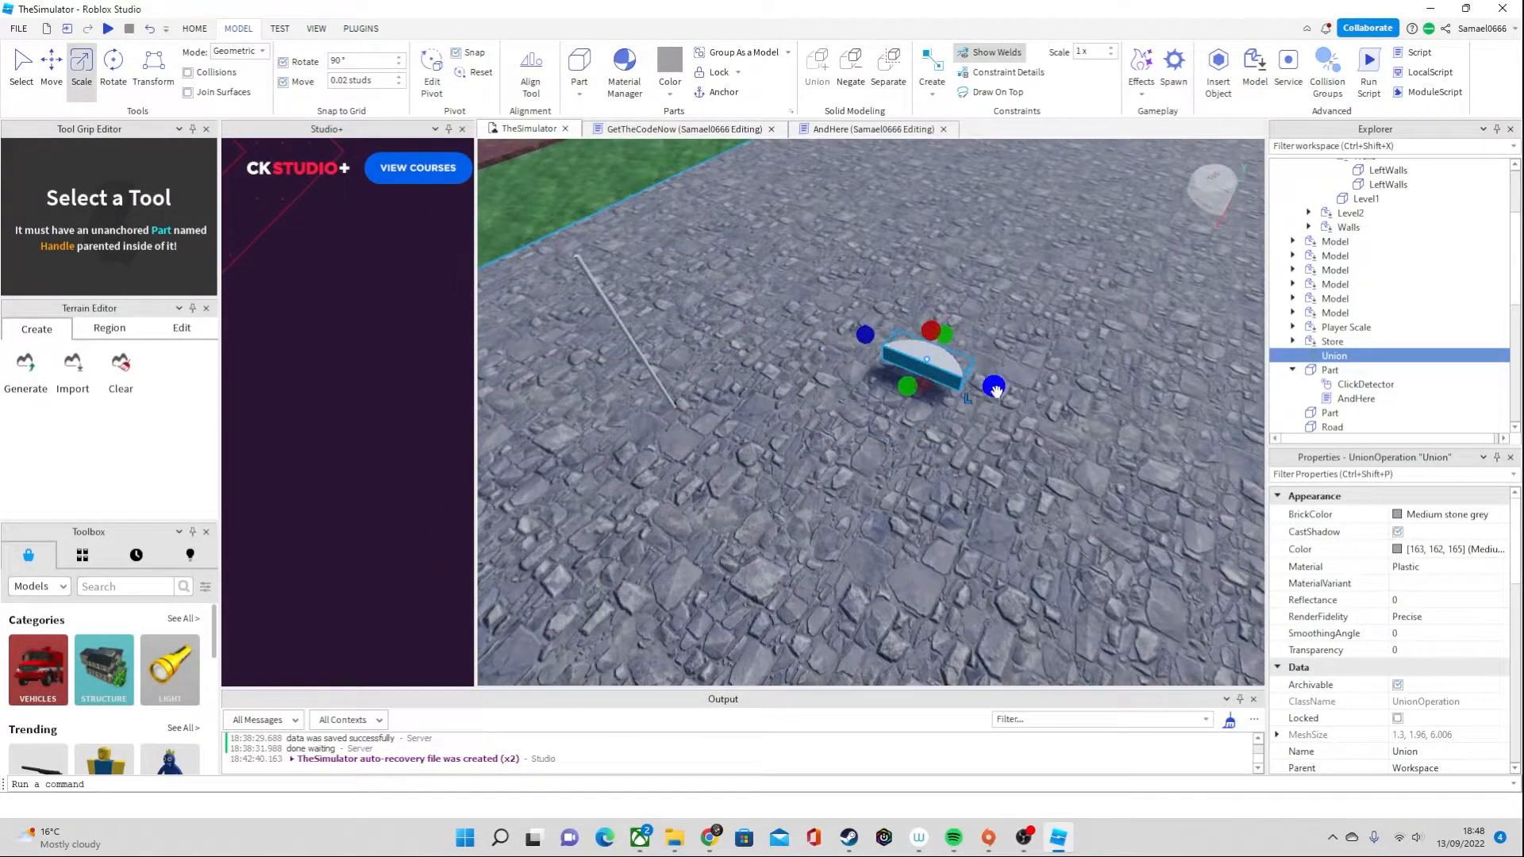
Scale the curved segment down to a tiny grain-sized piece with the Studio Scale tool
drag(996, 389, 962, 372)
key(w)
right_drag(1036, 413, 1036, 413)
key(s)
drag(993, 457, 982, 452)
right_drag(1002, 436, 1002, 436)
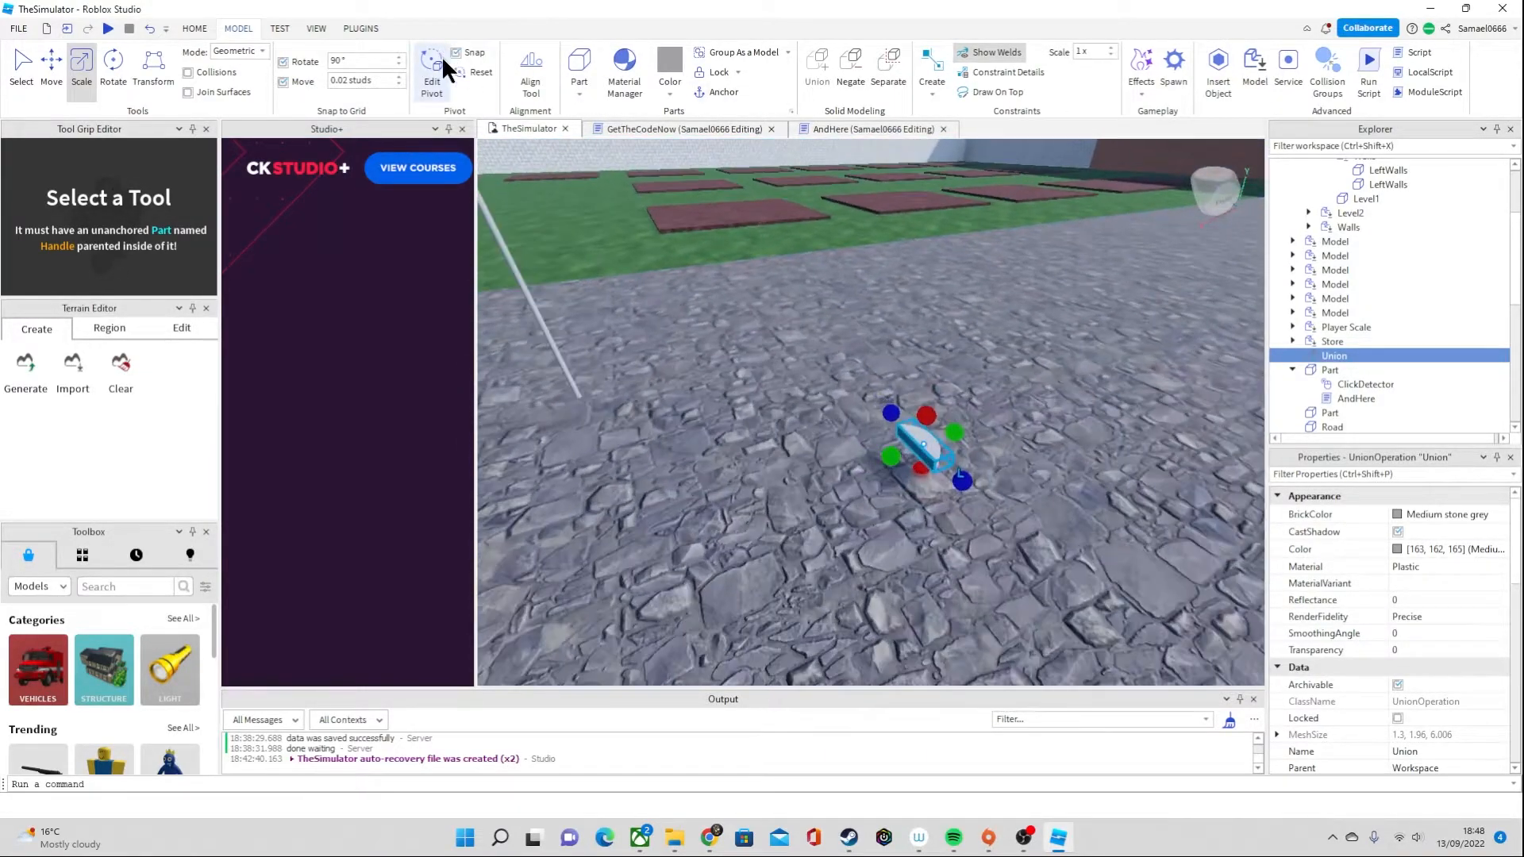
Reactivate the Building Tools by F3X plugin with the grain piece selected and compare it with the stalk
click(361, 29)
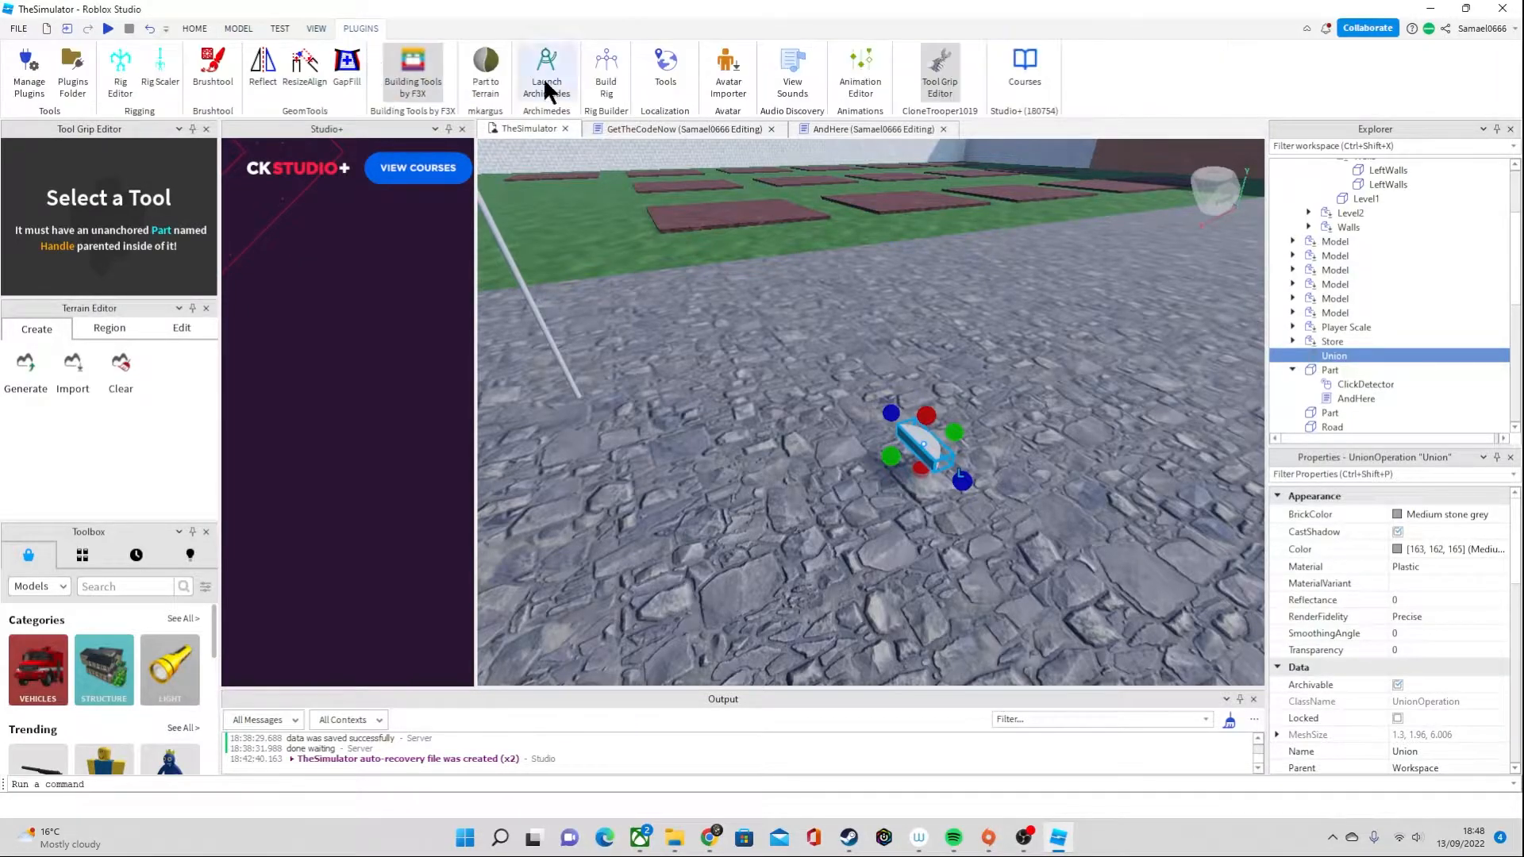
click(413, 71)
key(w)
right_drag(900, 334, 900, 333)
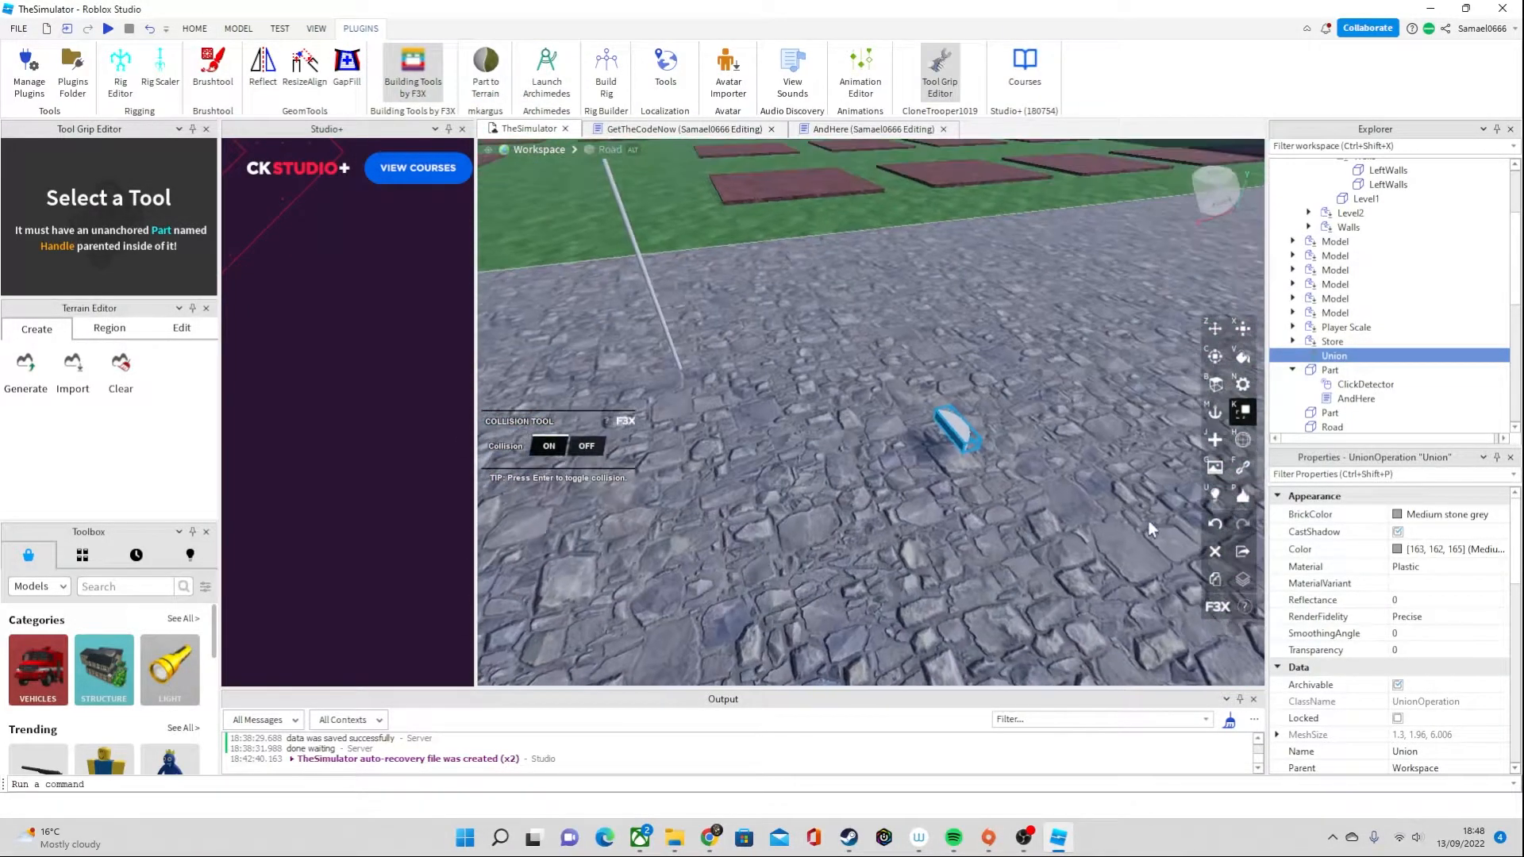
right_drag(975, 505, 978, 668)
key(a)
key(d)
key(a)
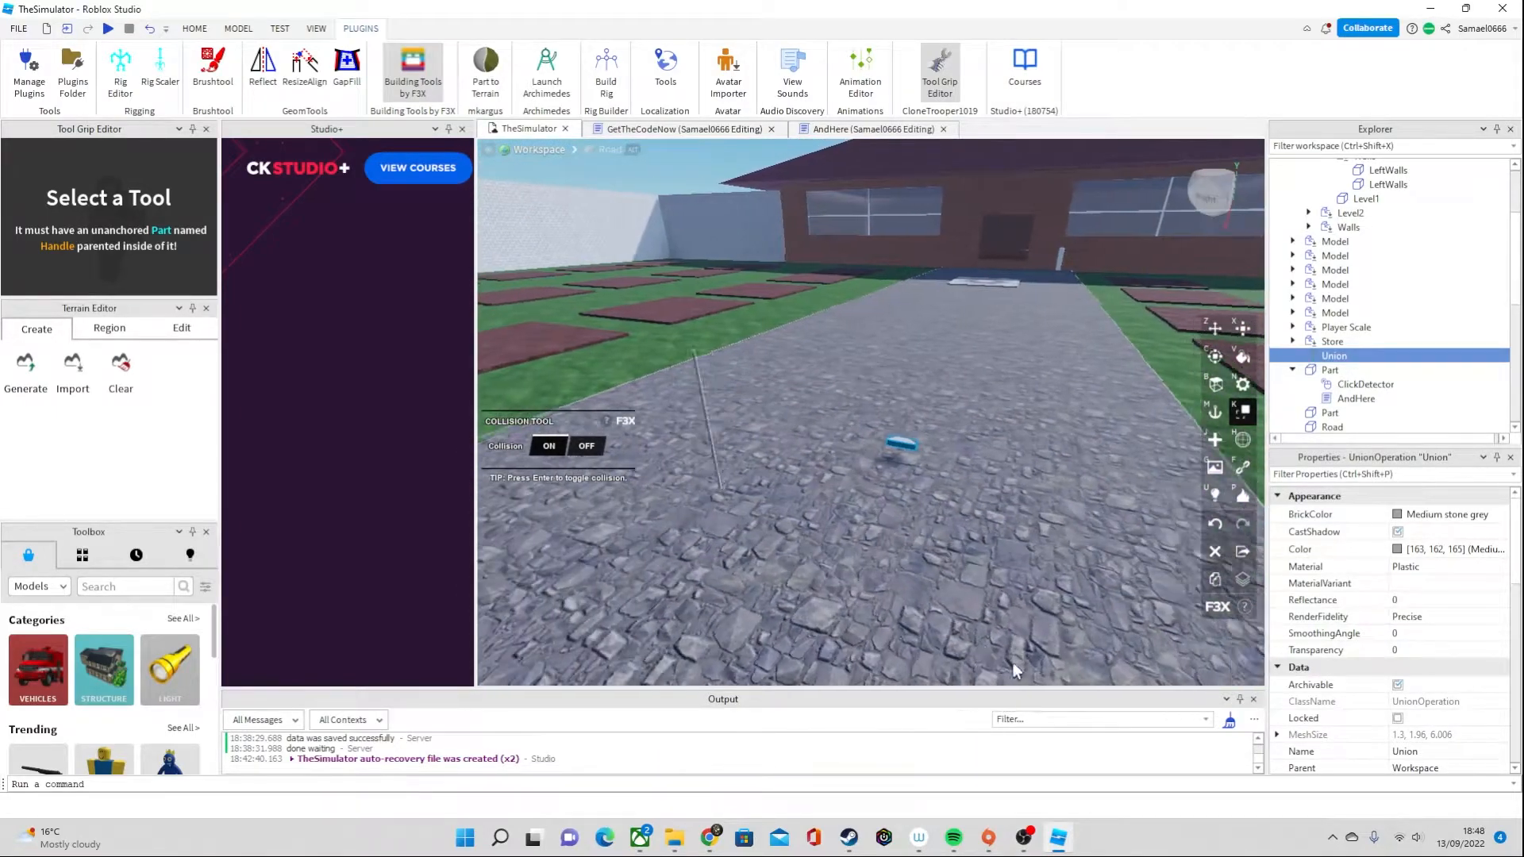
key(d)
click(1022, 846)
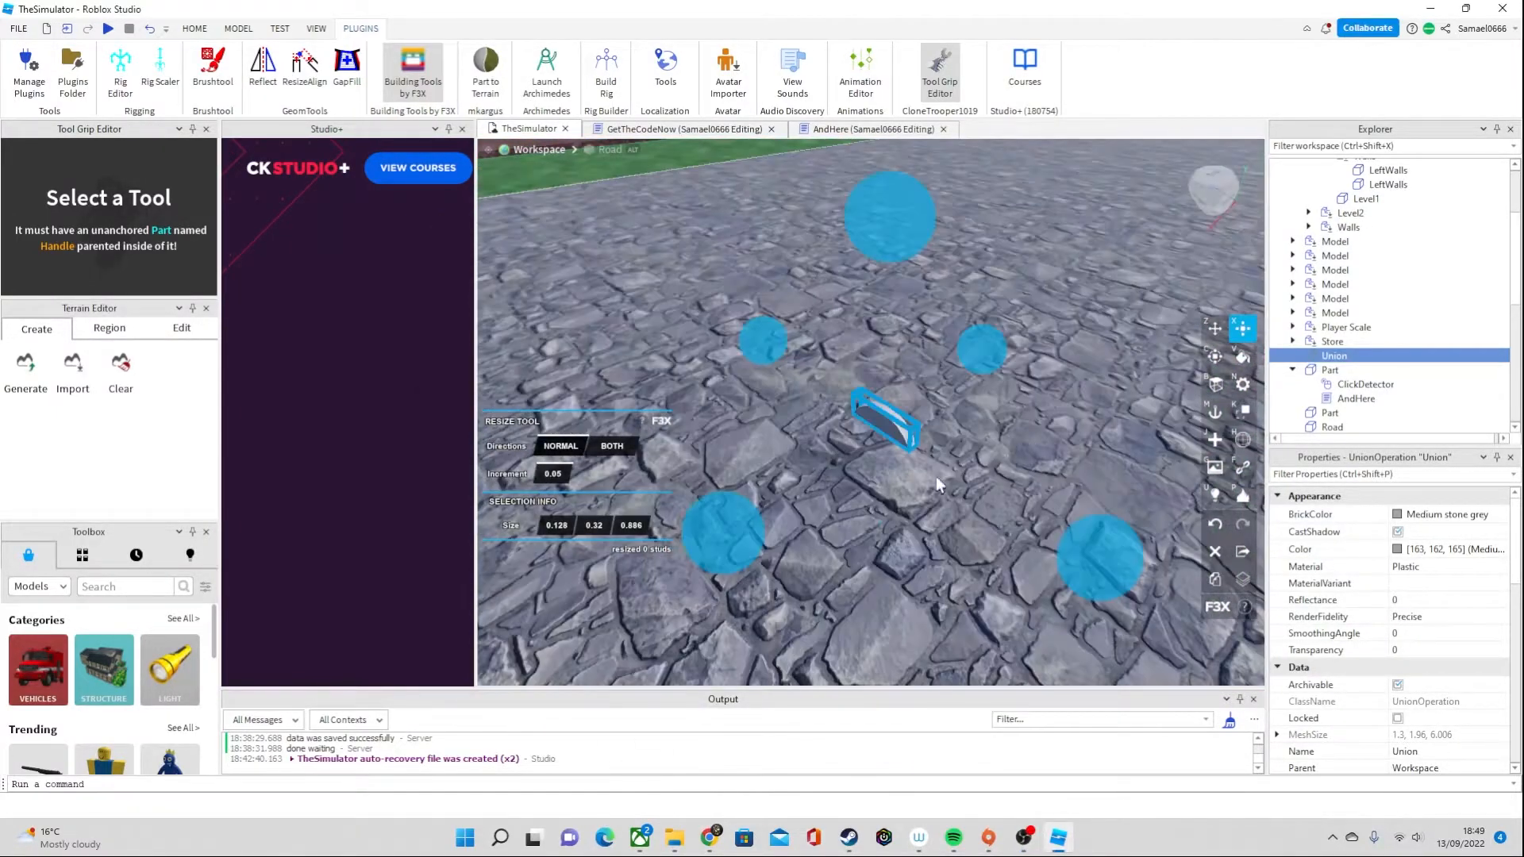
Reduce the move increment and move the grain piece across the road to the stalk
key(s)
drag(862, 388, 872, 391)
key(w)
right_drag(922, 435, 922, 435)
key(z)
right_drag(994, 517, 987, 517)
key(s)
click(558, 477)
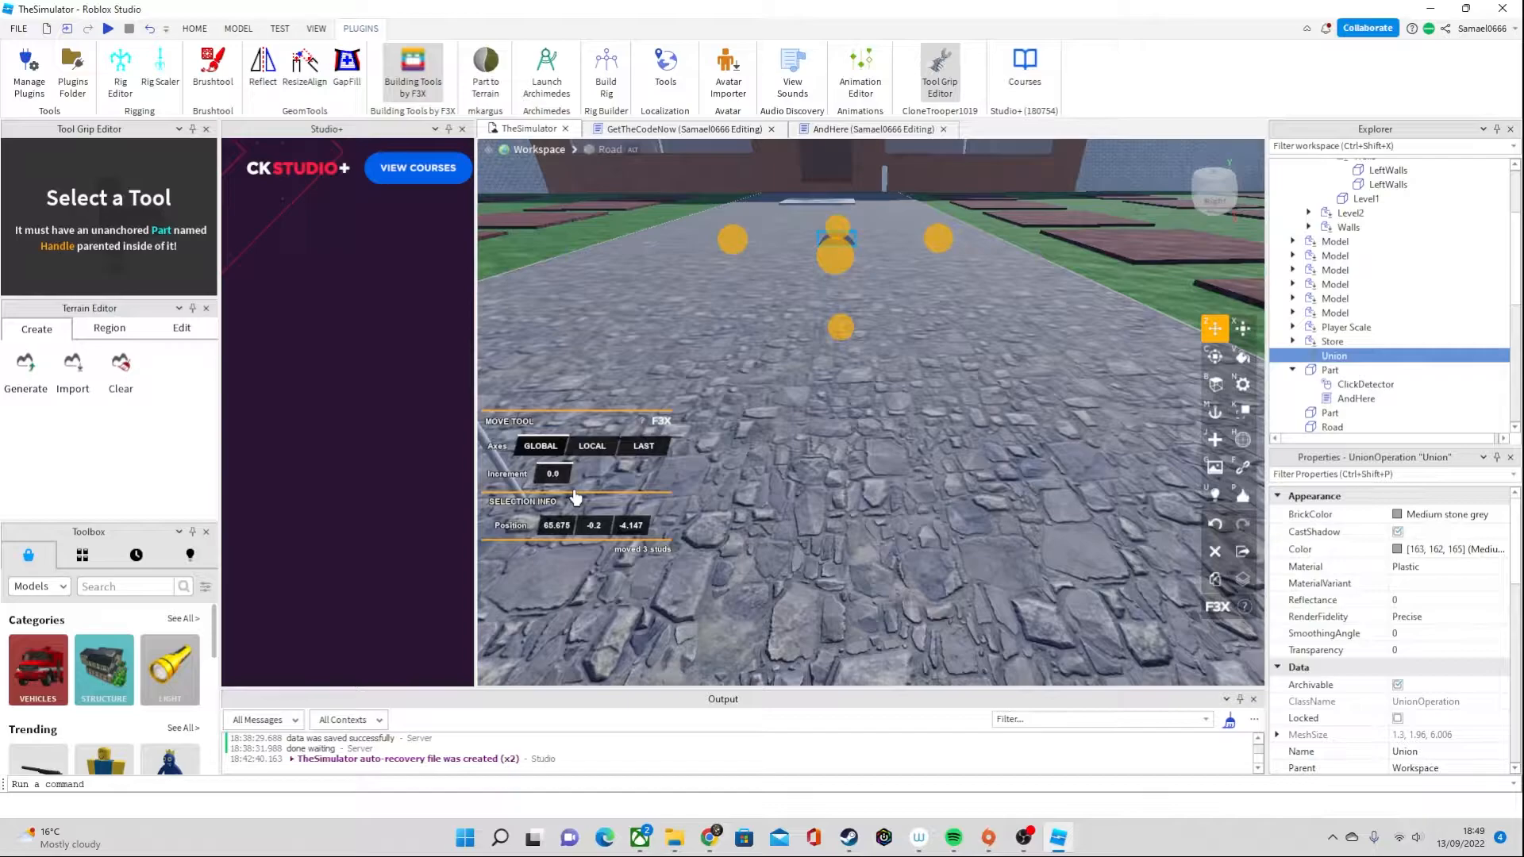
right_drag(992, 388, 947, 379)
drag(965, 359, 853, 421)
right_drag(958, 482, 959, 483)
drag(1075, 414, 1004, 415)
Rotate the grain piece in 15-degree increments so it tilts outward from the stalk
key(c)
drag(749, 393, 936, 500)
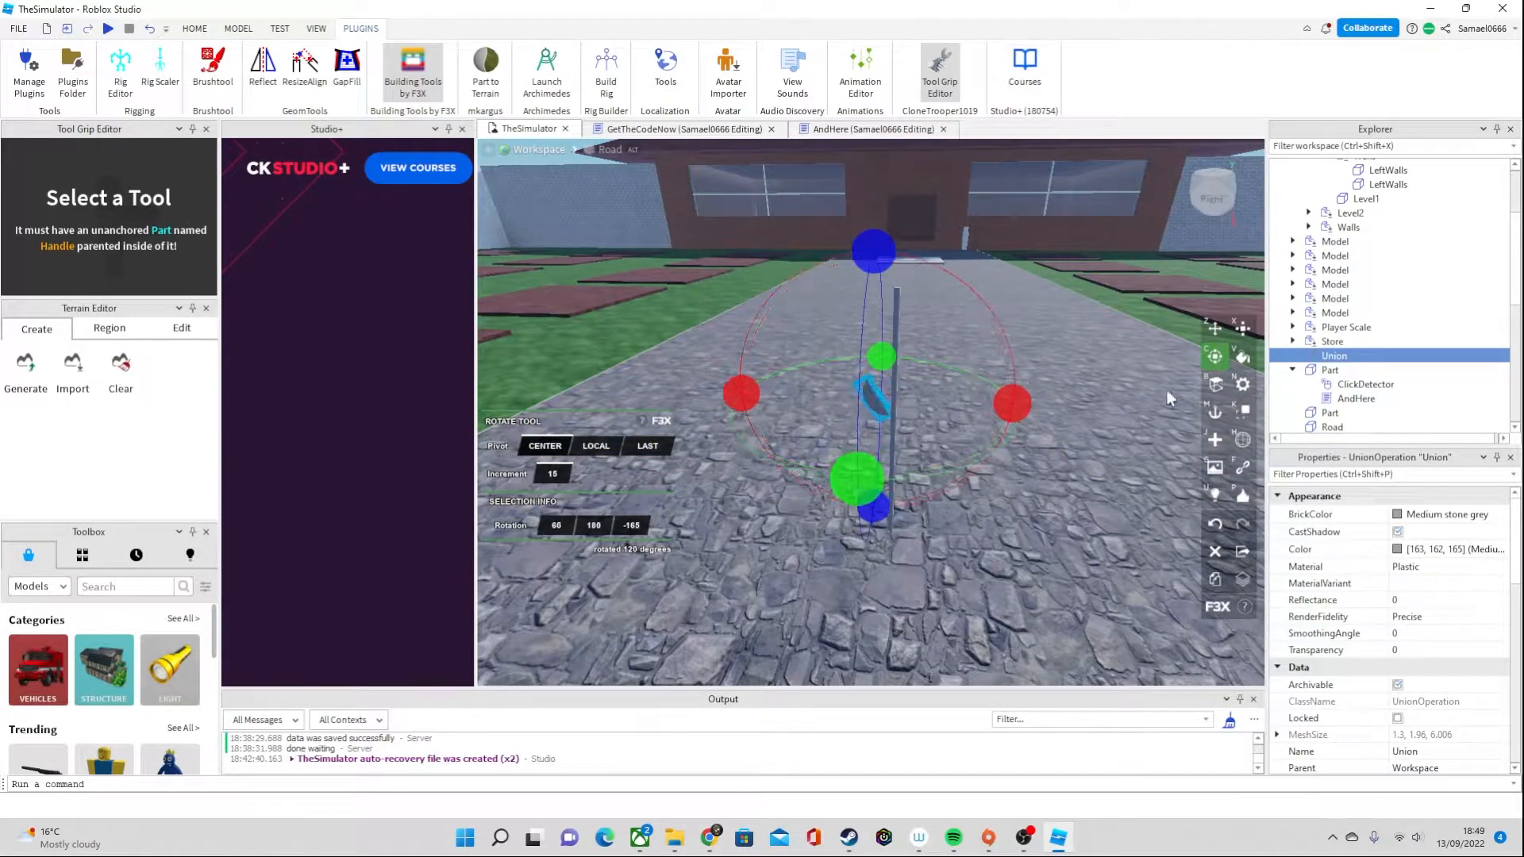
key(x)
right_drag(790, 306, 604, 451)
Raise the tilted grain piece to the upper end of the stalk
key(z)
drag(891, 250, 895, 162)
drag(1010, 340, 1047, 333)
mouse_move(1047, 333)
right_down()
mouse_move(1008, 353)
mouse_move(965, 345)
mouse_move(1032, 357)
right_up()
Shorten the grain piece and narrow it to 0.22 studs so it fits against the stalk's tip
key(x)
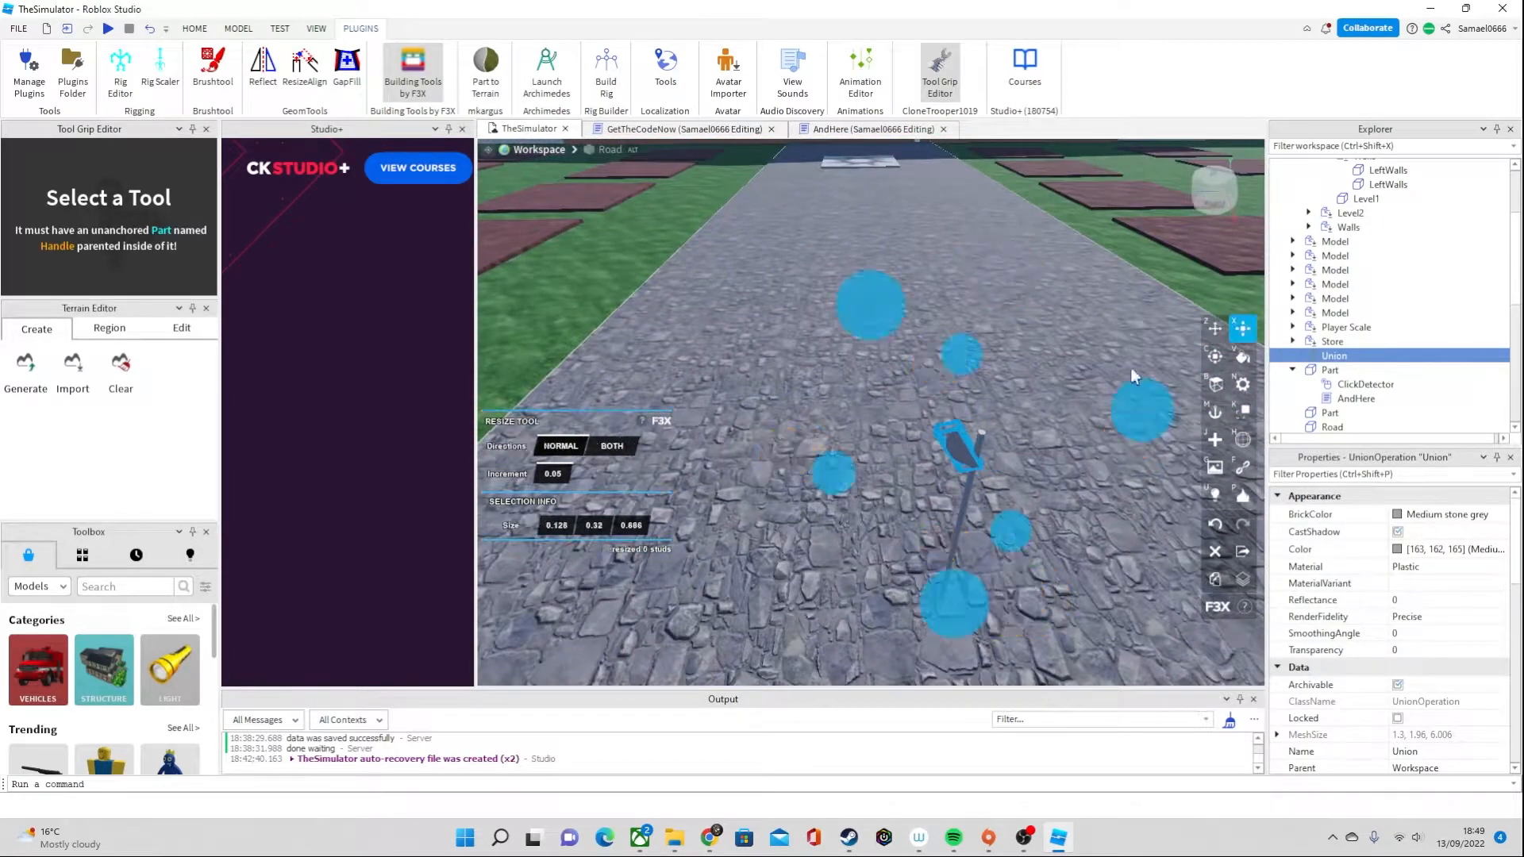
drag(870, 321, 878, 333)
right_drag(919, 389, 921, 394)
drag(748, 332, 753, 339)
mouse_move(1002, 402)
right_down()
mouse_move(963, 408)
mouse_move(1002, 382)
right_up()
right_drag(897, 396, 956, 349)
drag(855, 348, 864, 341)
right_drag(864, 339, 900, 435)
drag(921, 507, 943, 485)
right_drag(943, 485, 943, 484)
mouse_move(1029, 324)
mouse_down()
mouse_move(1061, 324)
mouse_move(1031, 326)
mouse_up()
right_drag(1013, 326, 1011, 326)
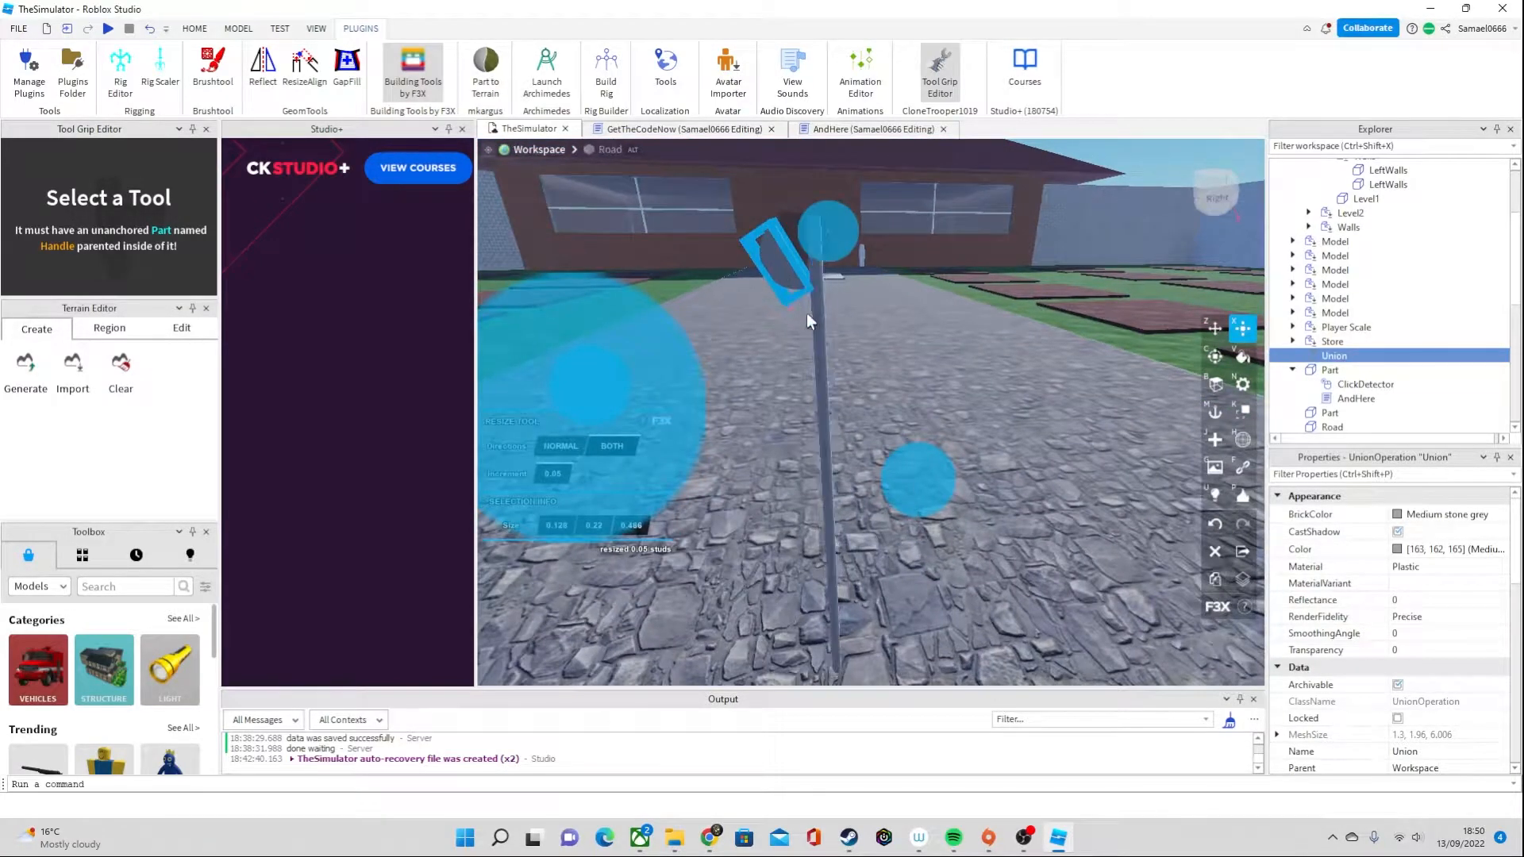
Shorten the tilted grain piece to 0.286 studs long and move it against the upper end of the stalk
right_drag(921, 490, 921, 490)
drag(922, 494, 927, 504)
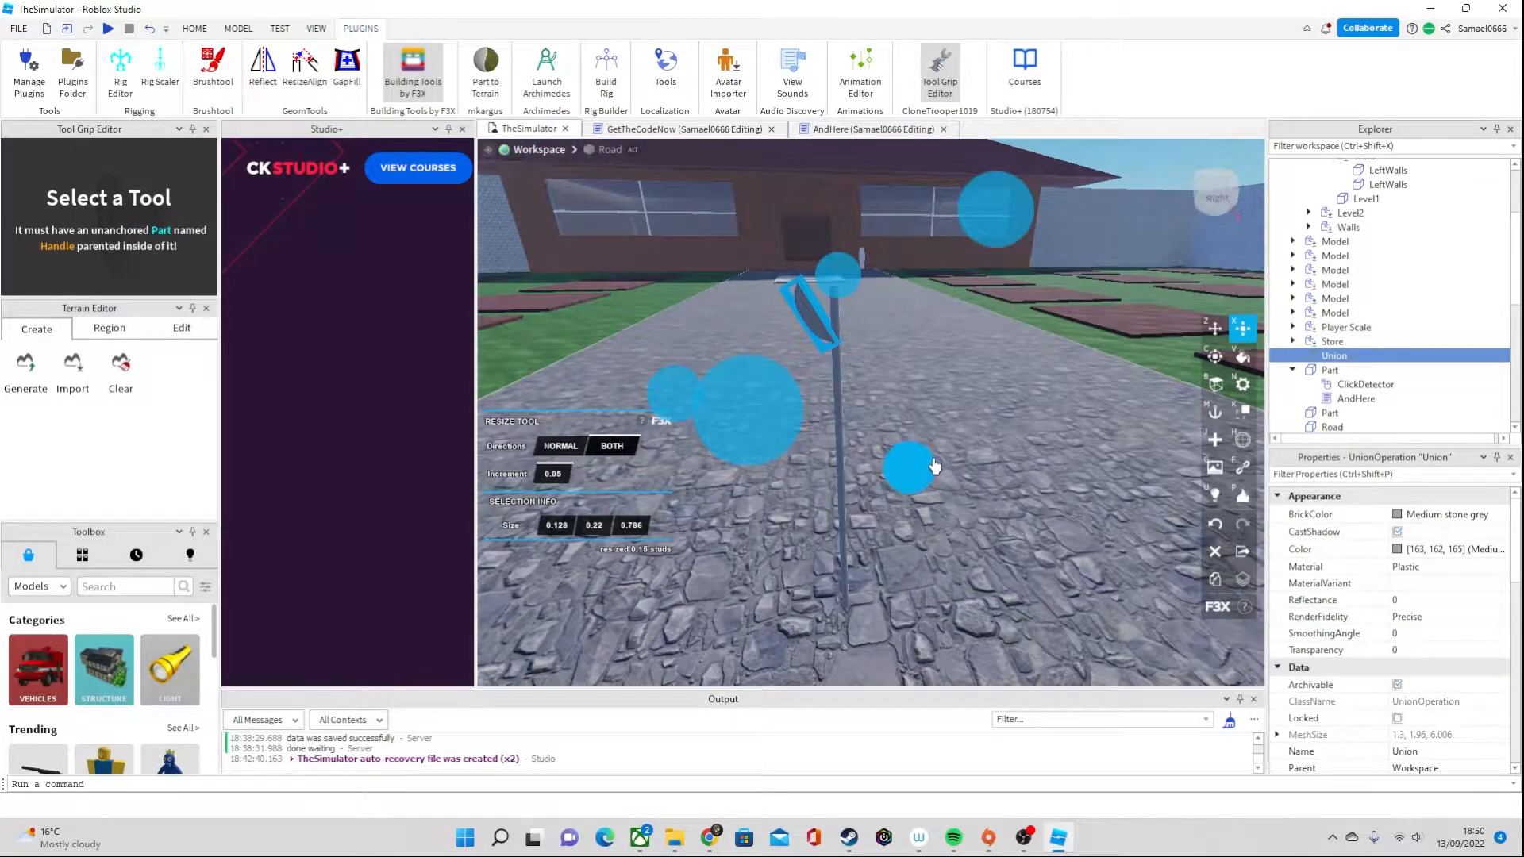
scroll(869, 350, up, 2)
scroll(865, 346, down, 3)
drag(726, 190, 755, 221)
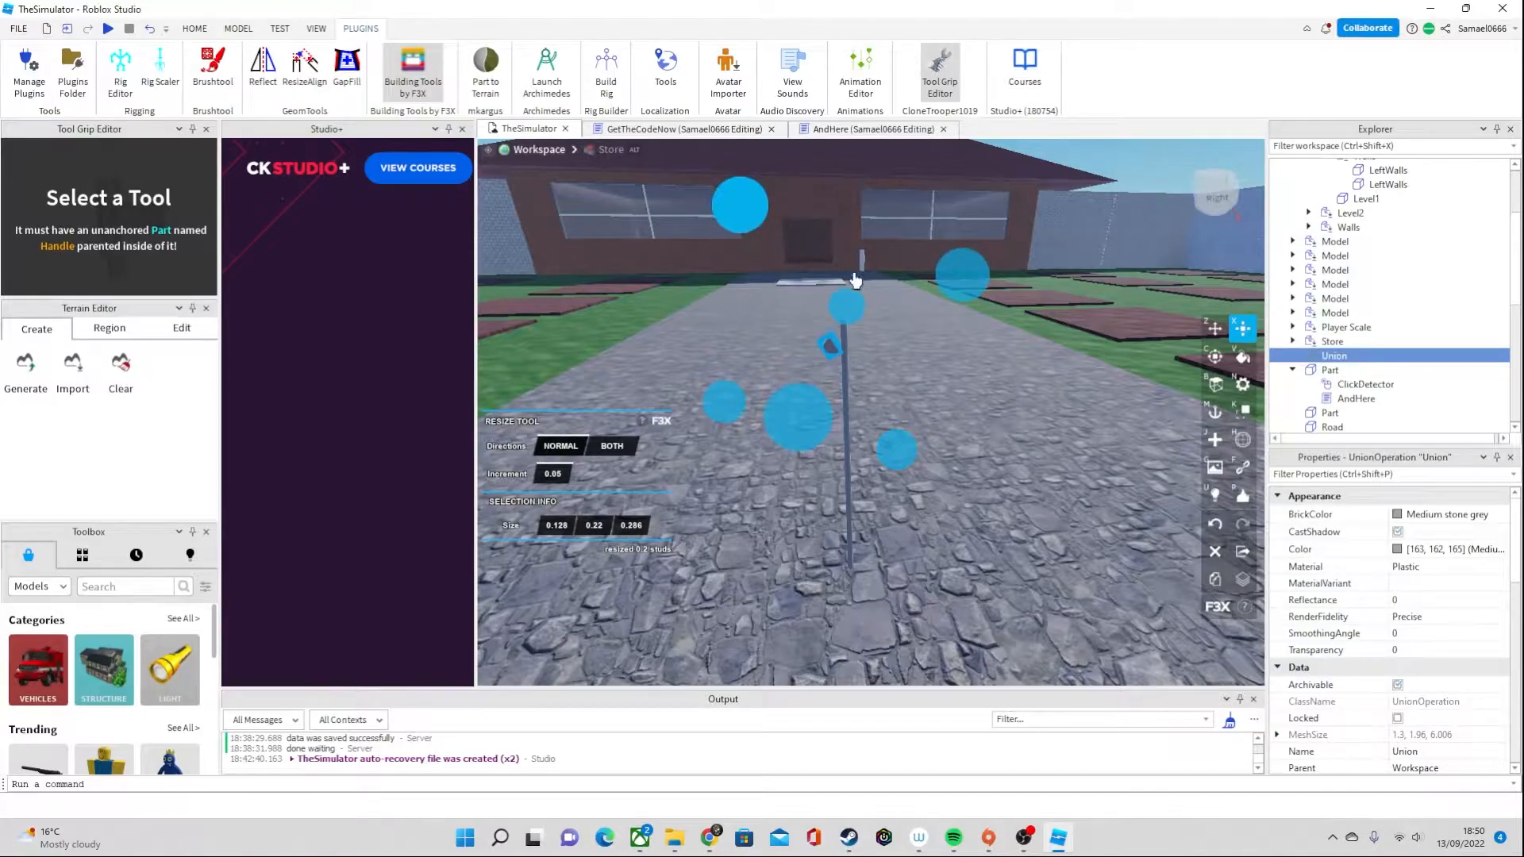
scroll(863, 292, up, 2)
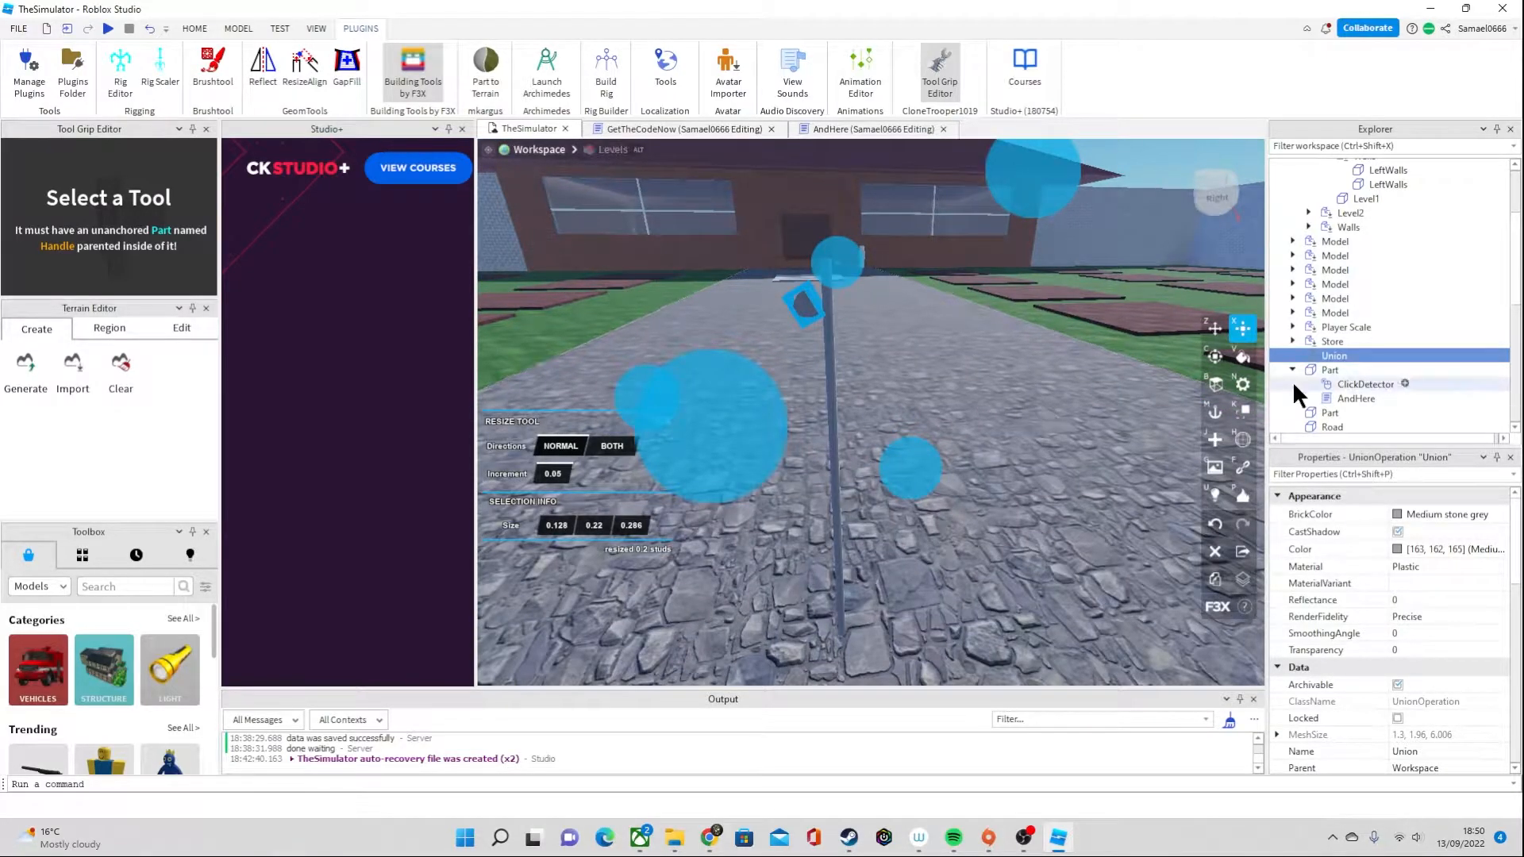
click(1214, 328)
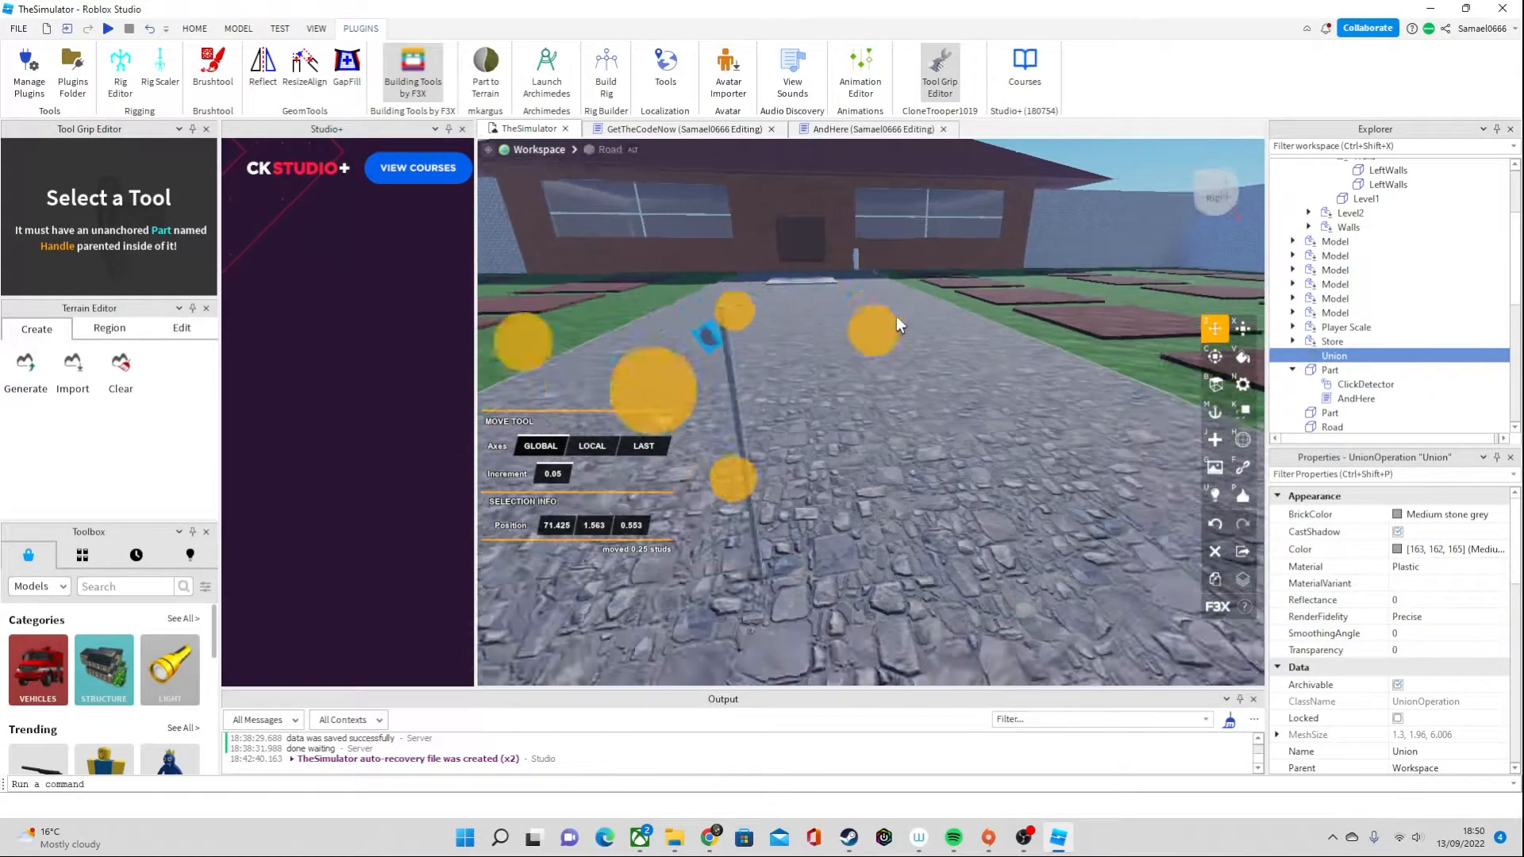
drag(999, 176, 995, 243)
key(ctrl+d)
key(ctrl+d)
key(Delete)
click(1330, 383)
key(Delete)
Duplicate the grain piece repeatedly and stack the copies along one side of the stalk's upper end
click(979, 383)
key(ctrl+d)
key(ctrl+d)
drag(995, 243, 990, 265)
key(ctrl+d)
drag(842, 429, 869, 425)
Add more grain copies to fill the other side and the tip of the stalk
key(ctrl+d)
key(ctrl+d)
drag(1008, 268, 1019, 167)
key(ctrl+d)
key(ctrl+d)
drag(1133, 321, 1120, 320)
key(ctrl+d)
drag(1022, 152, 1016, 141)
right_drag(850, 313, 1180, 452)
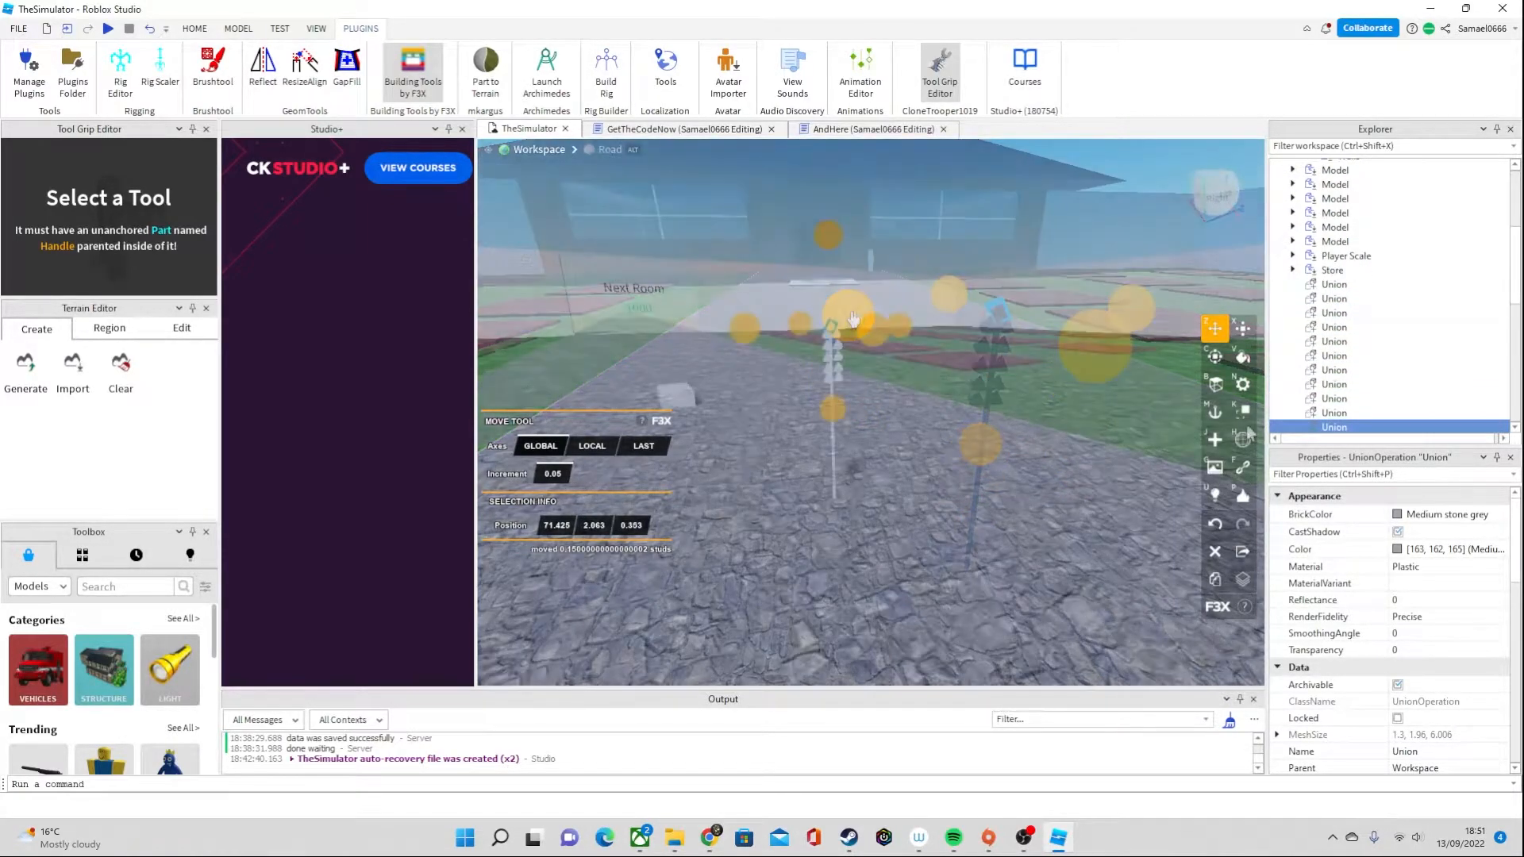
Group all eleven grain unions and the stalk part into one model named Wheat
click(954, 422)
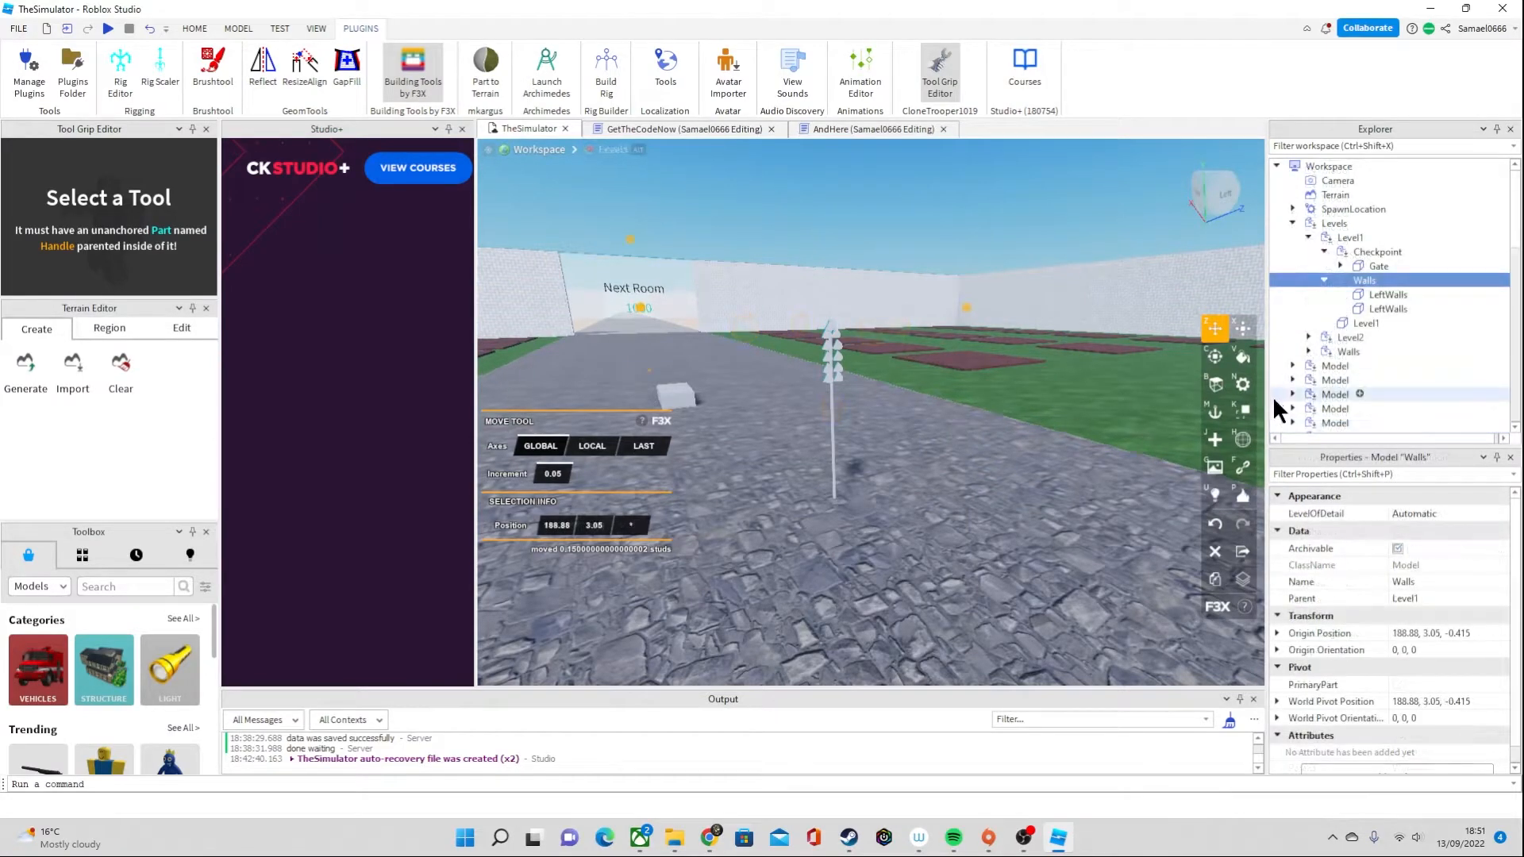
scroll(1357, 350, down, 4)
scroll(1351, 359, down, 1)
click(1344, 321)
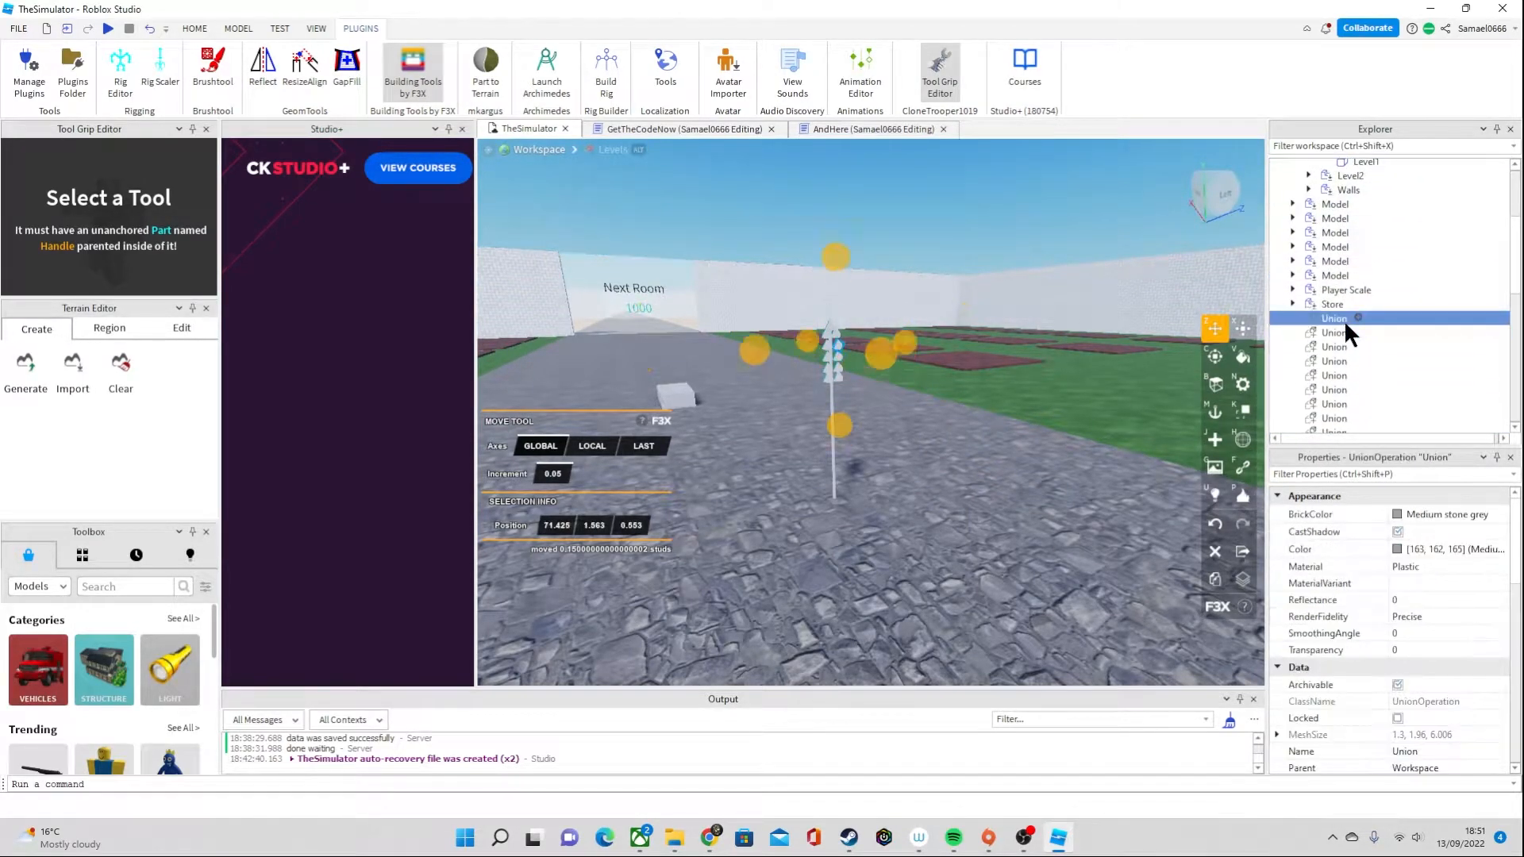
scroll(1344, 321, down, 3)
shift+click(1340, 340)
ctrl+click(1331, 396)
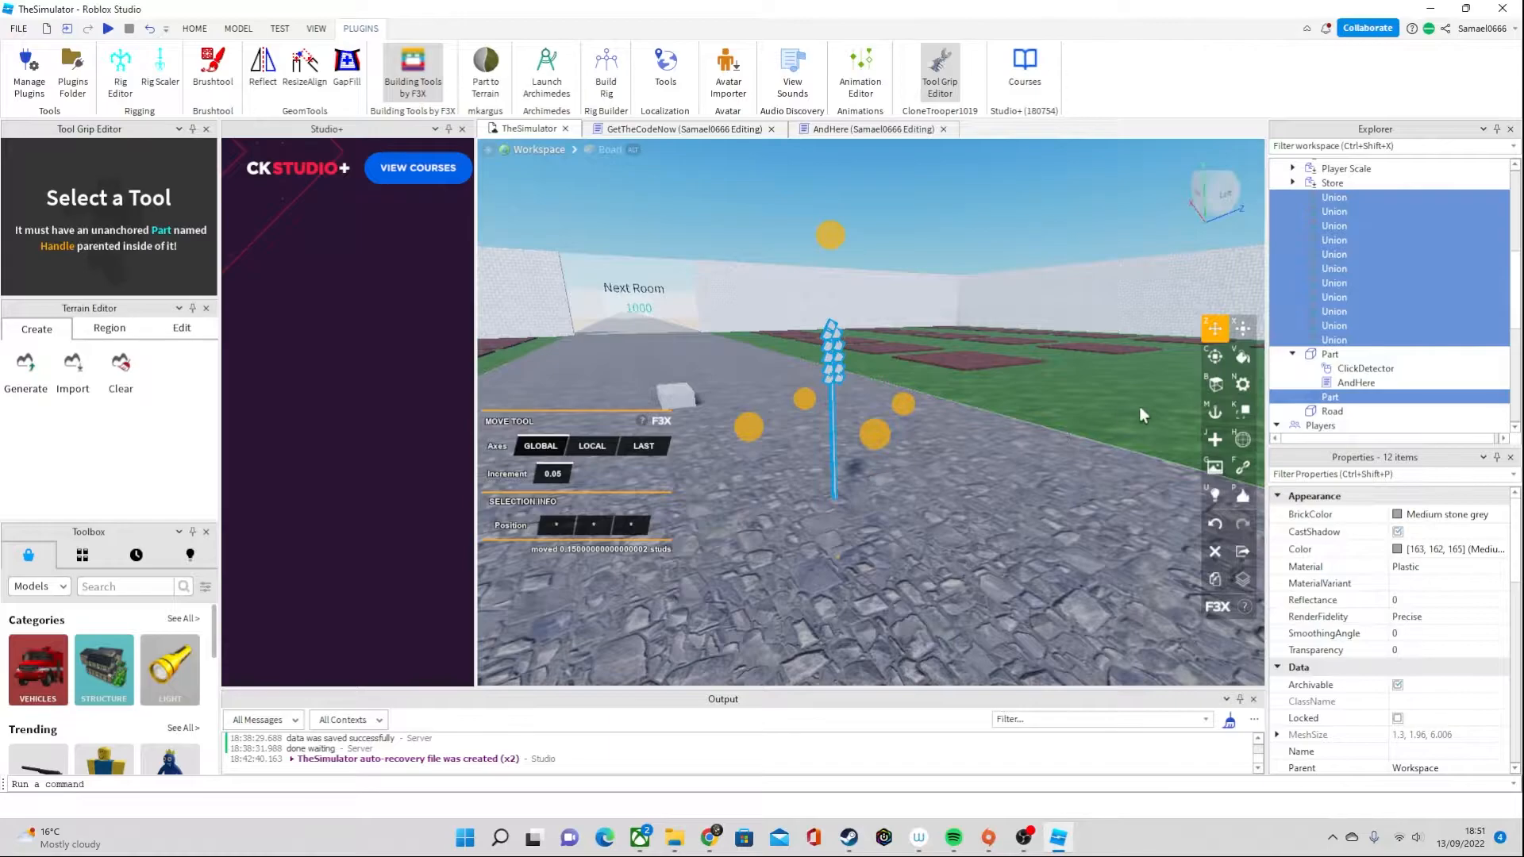
key(ctrl+g)
key(F2)
text(Wheat)
key(Return)
Examine the Wheat model from several viewpoints and the unions and part it contains
scroll(1111, 417, down, 3)
right_drag(1140, 430, 1144, 436)
key(w)
right_drag(994, 316, 993, 316)
key(w)
key(s)
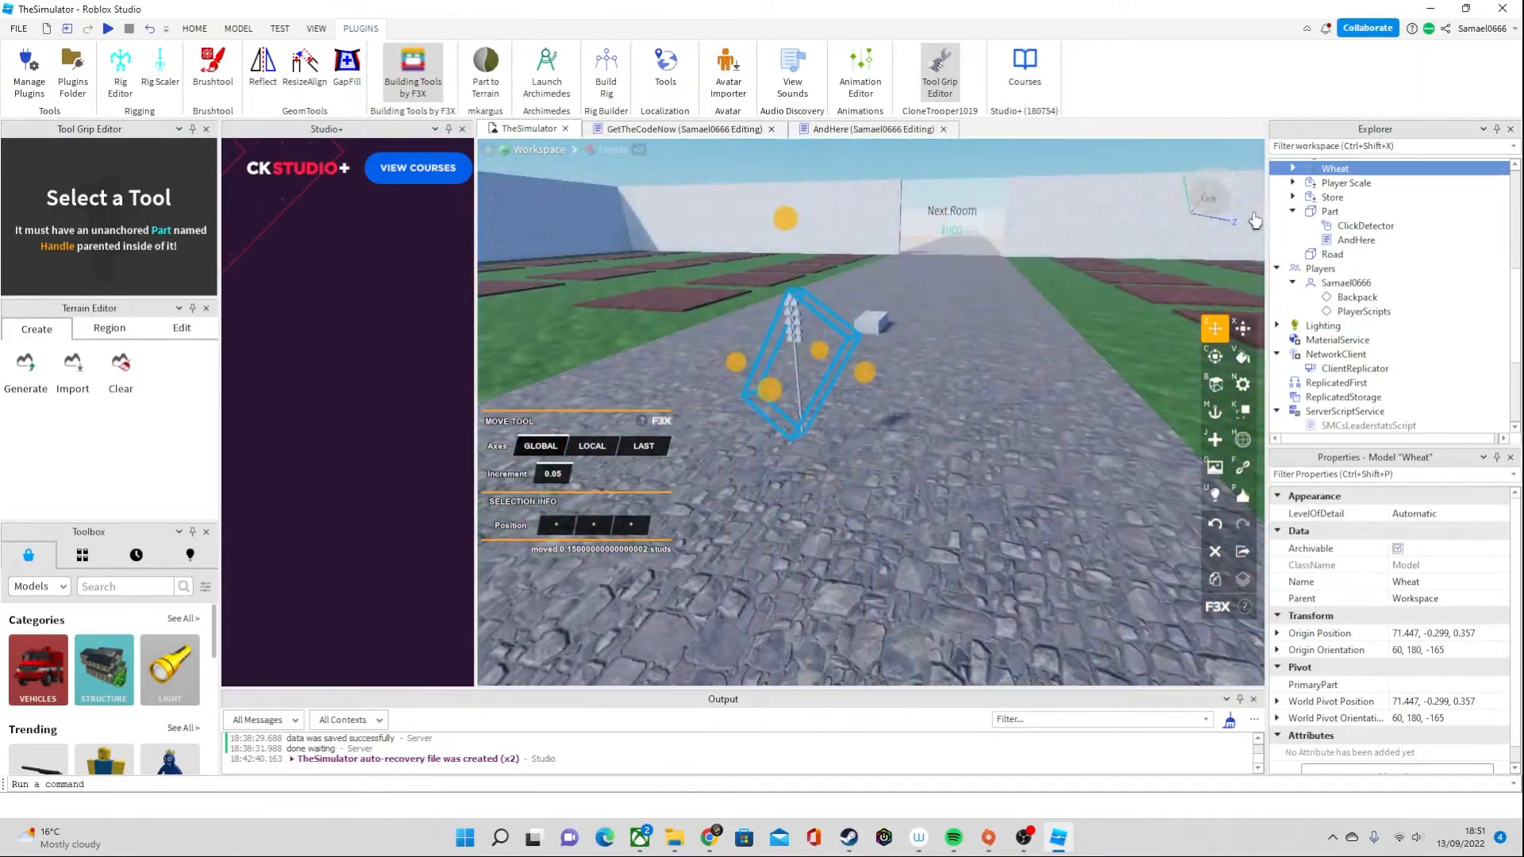
scroll(1347, 211, up, 2)
click(1292, 249)
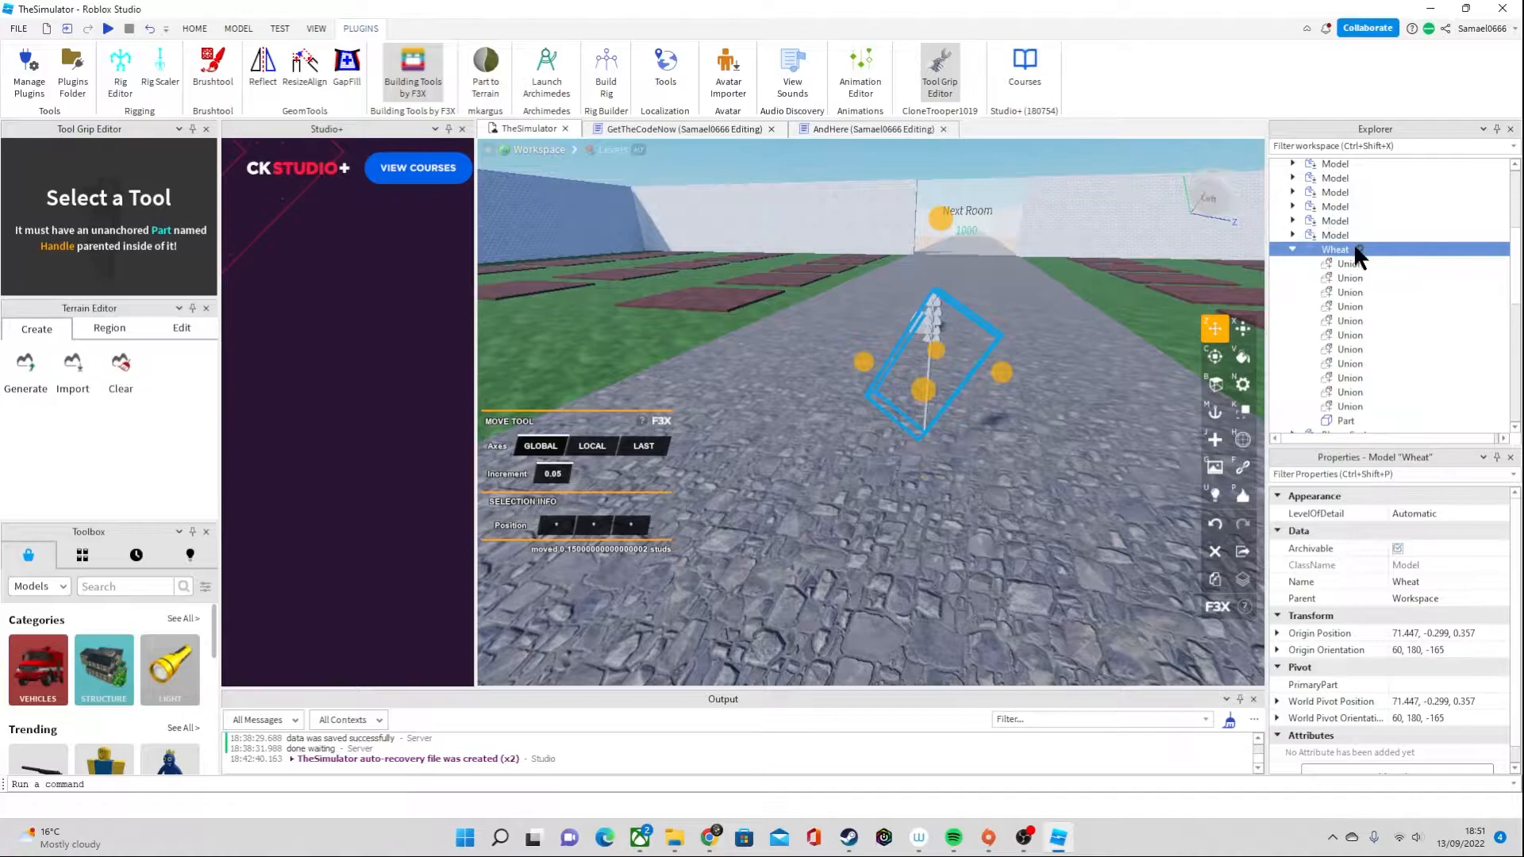
click(1360, 248)
click(1359, 249)
click(1356, 265)
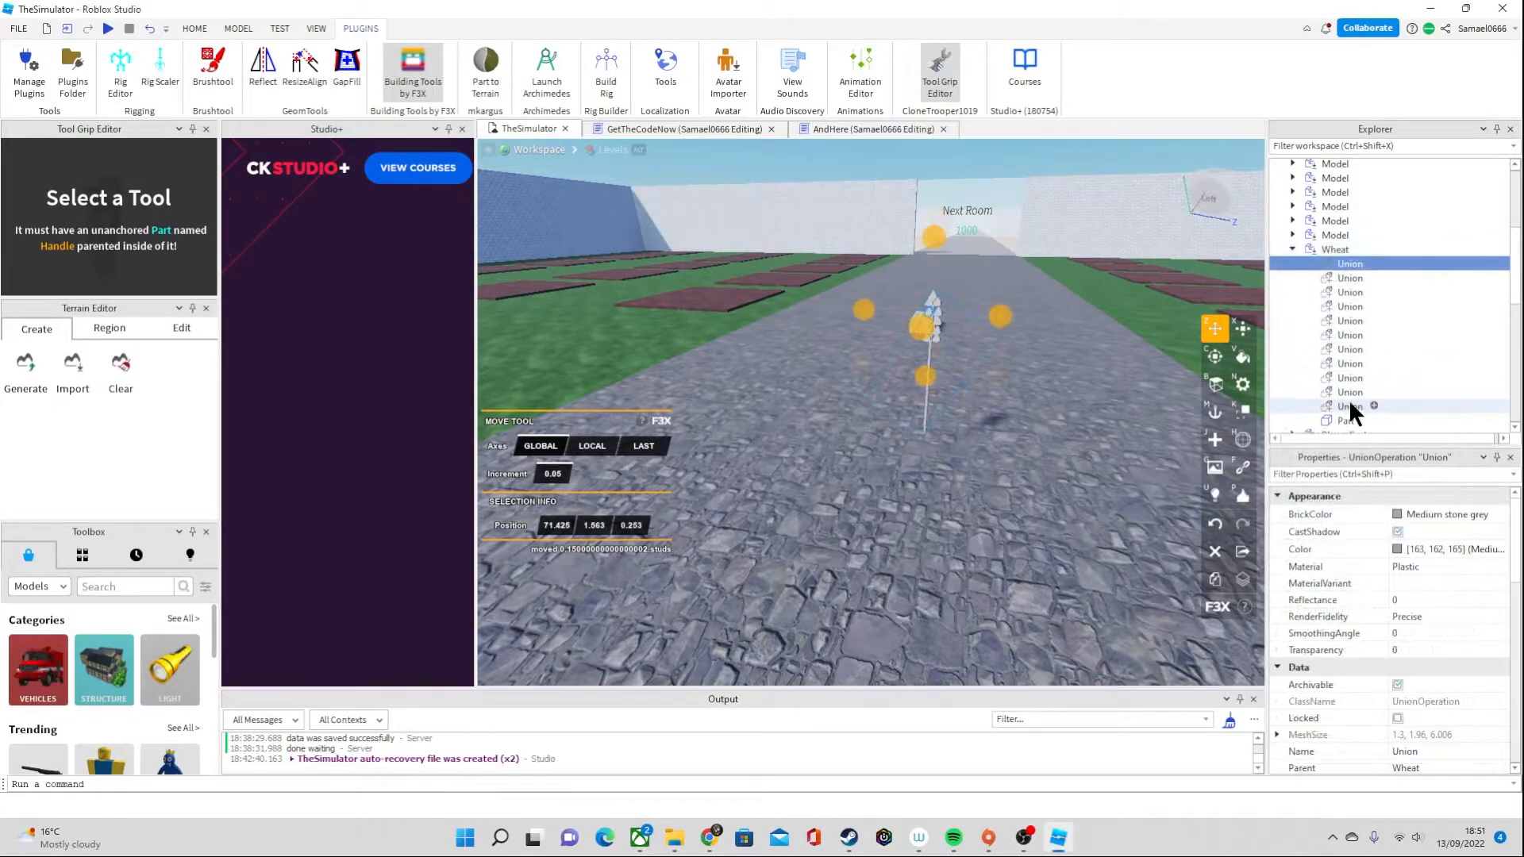
shift+click(1349, 406)
scroll(1408, 622, down, 4)
scroll(1350, 341, up, 3)
scroll(1365, 337, down, 2)
click(1346, 331)
click(1362, 329)
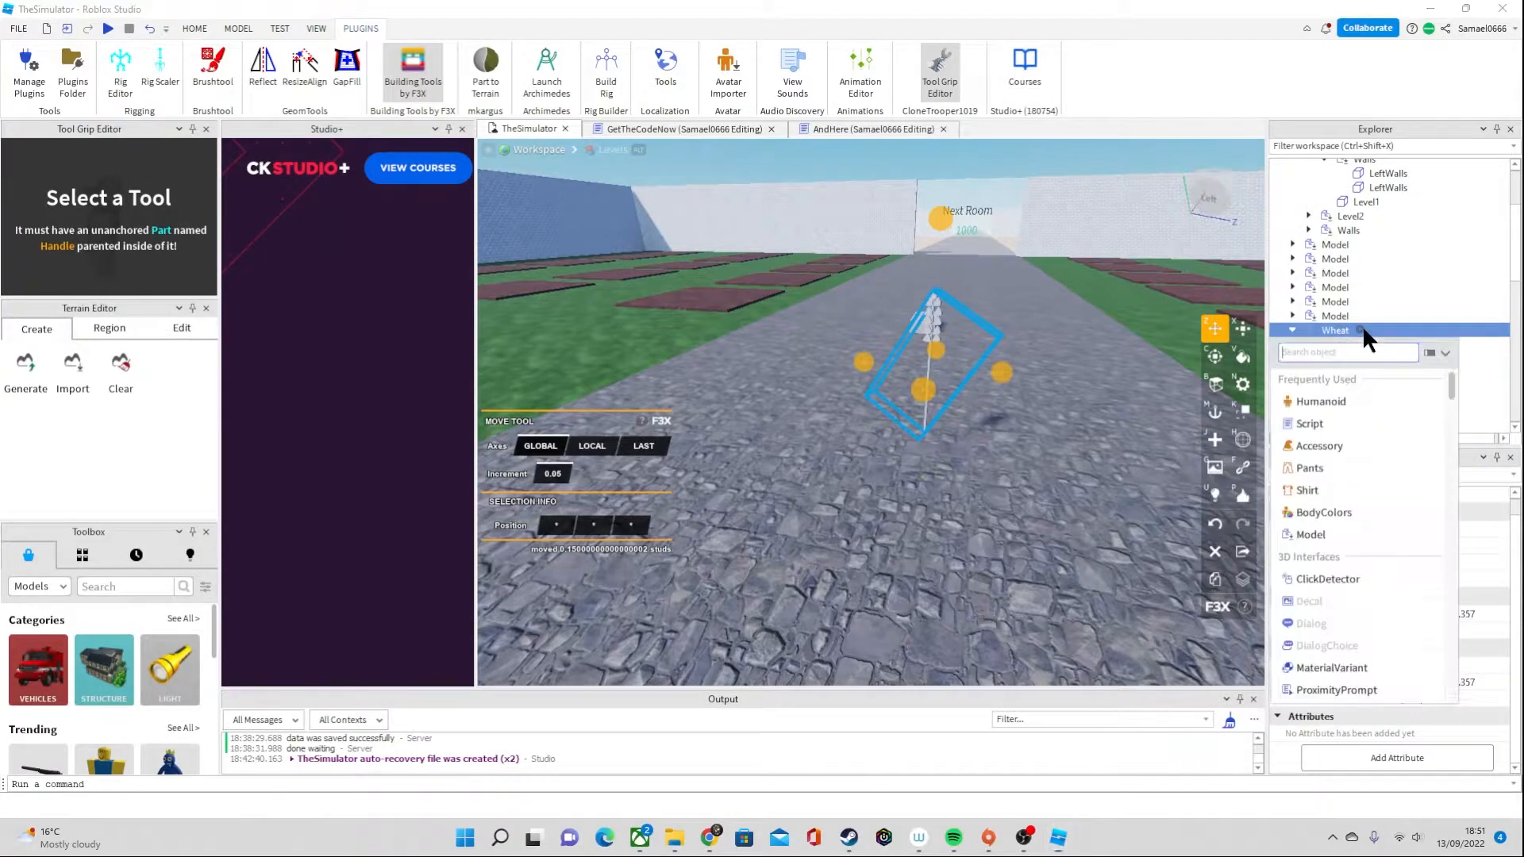
click(902, 482)
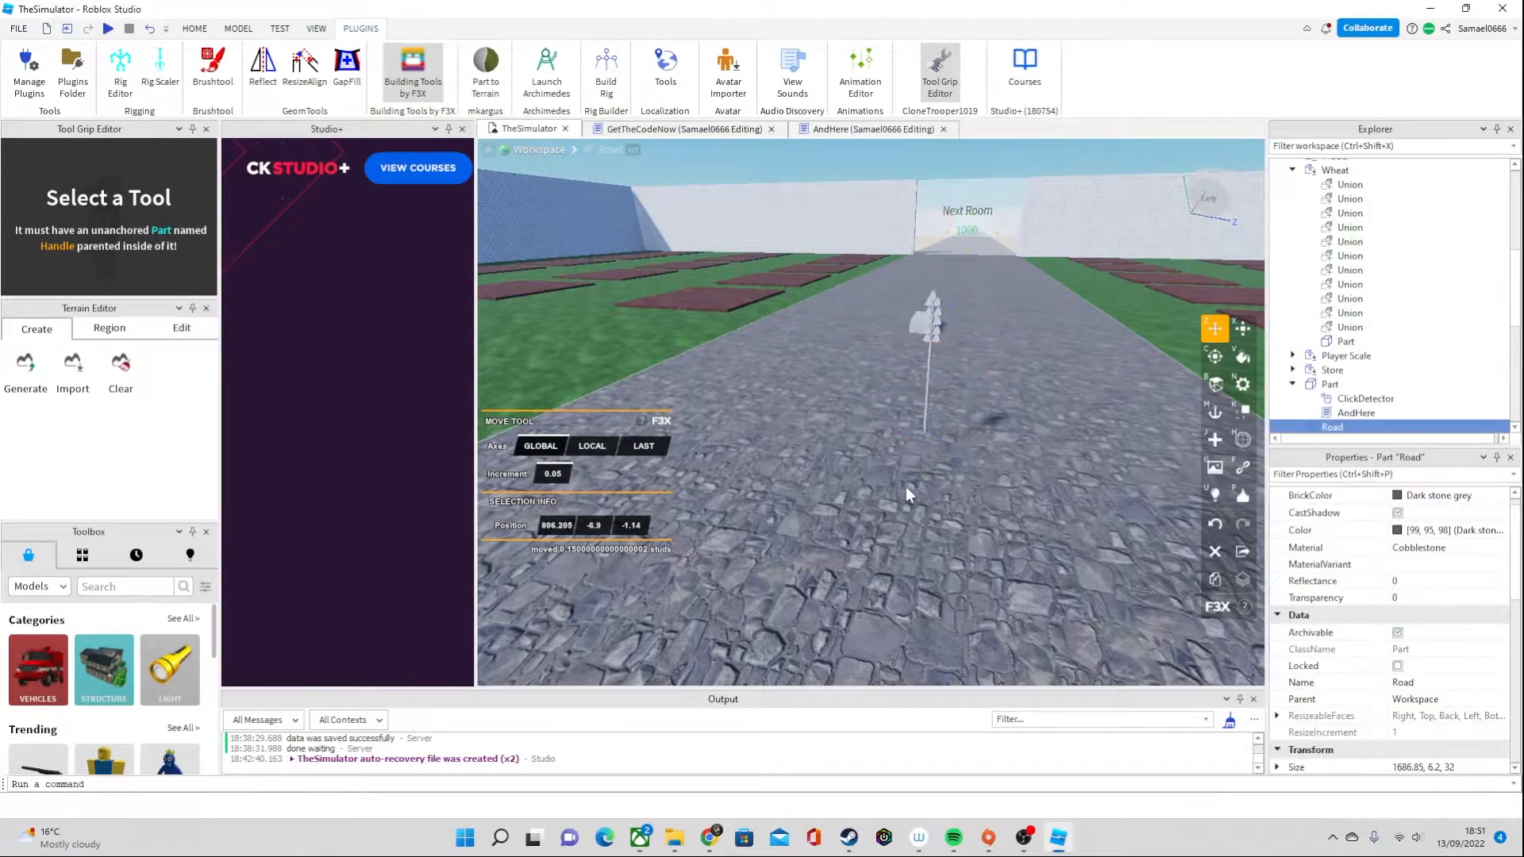
Insert a block part and move it to the base of the wheat stalk on the road
right_drag(902, 483, 906, 487)
scroll(907, 487, down, 3)
click(238, 28)
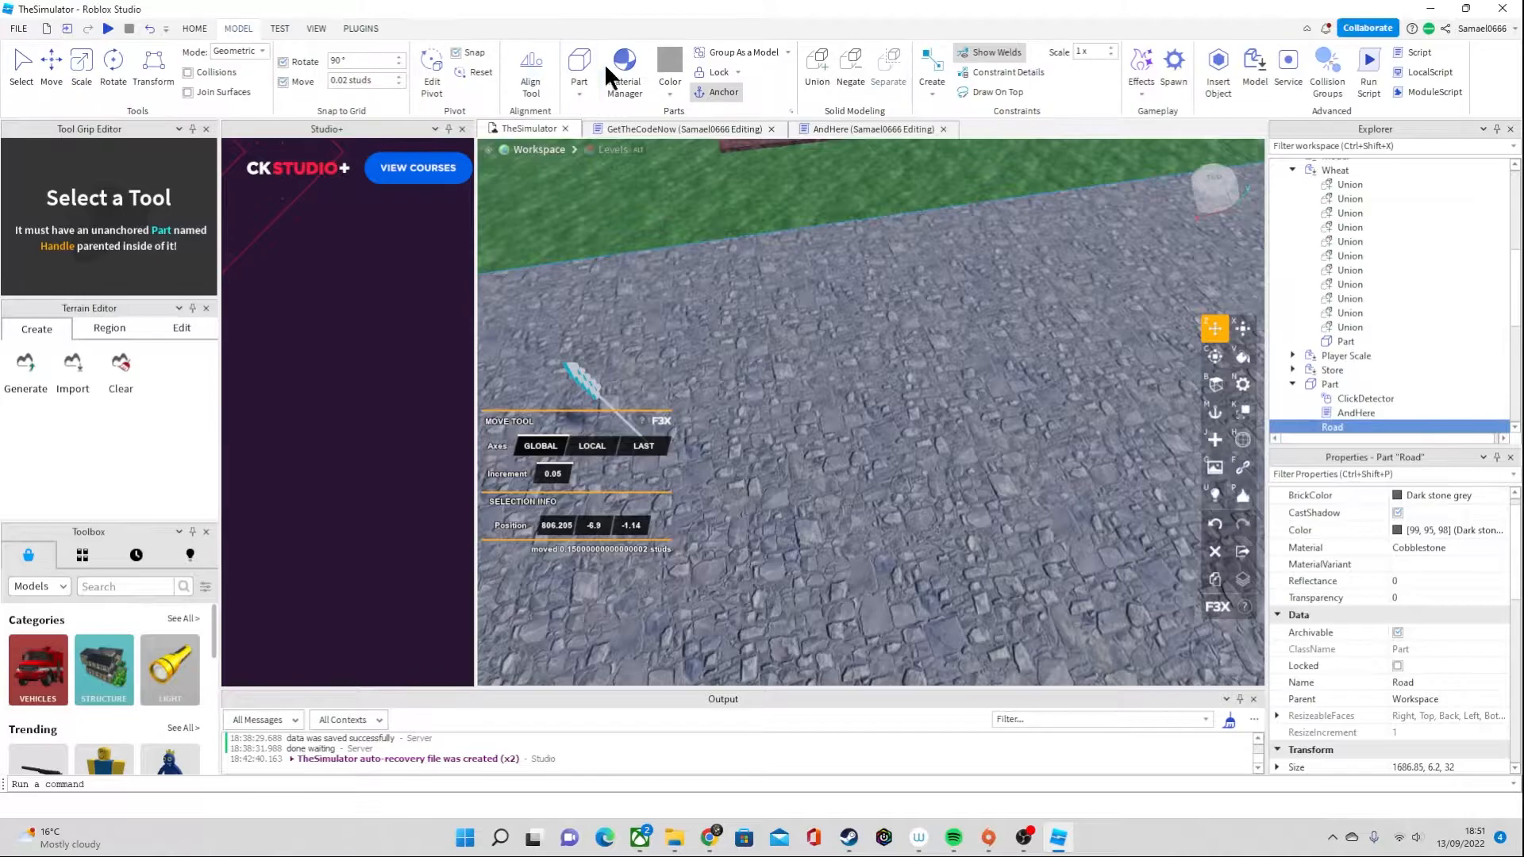
click(580, 69)
right_drag(900, 404, 898, 403)
drag(879, 370, 681, 316)
scroll(1002, 365, up, 3)
right_drag(1002, 365, 1008, 368)
Narrow the block around the stalk to a cross-section of about 0.55 by 0.5 studs
key(x)
drag(1160, 428, 1062, 422)
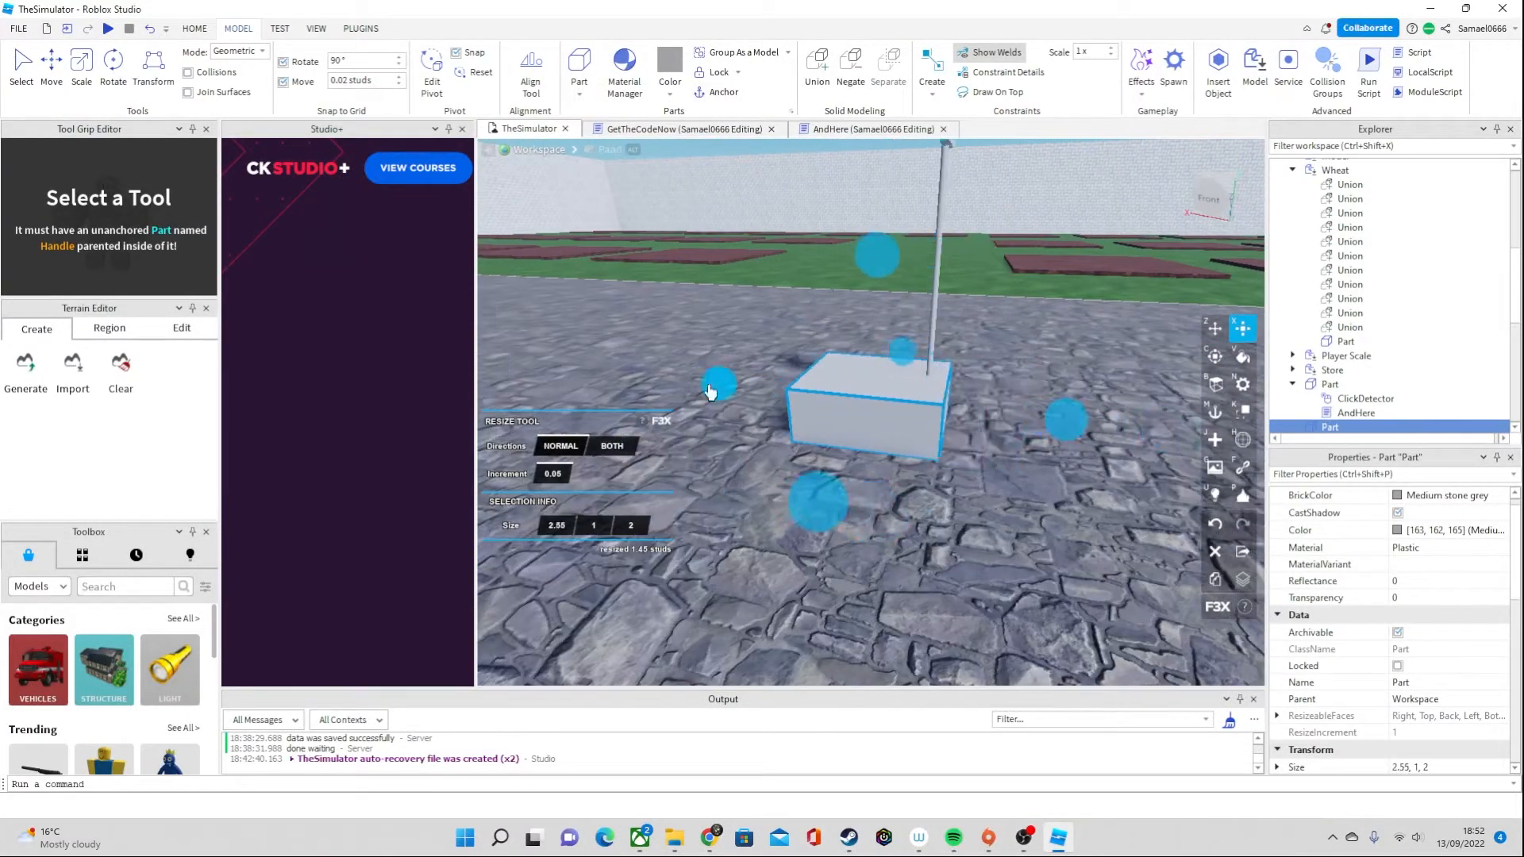
drag(716, 383, 800, 390)
drag(930, 259, 934, 173)
right_drag(935, 173, 934, 173)
drag(752, 421, 784, 413)
drag(978, 391, 934, 393)
drag(897, 440, 891, 436)
drag(784, 413, 793, 413)
right_drag(793, 413, 793, 413)
scroll(841, 346, down, 2)
Stretch the block to 6.15 studs tall and adjust its cross-section to 0.5 by 0.65 studs so it encloses the whole wheat
drag(865, 242, 858, 192)
right_drag(858, 192, 858, 192)
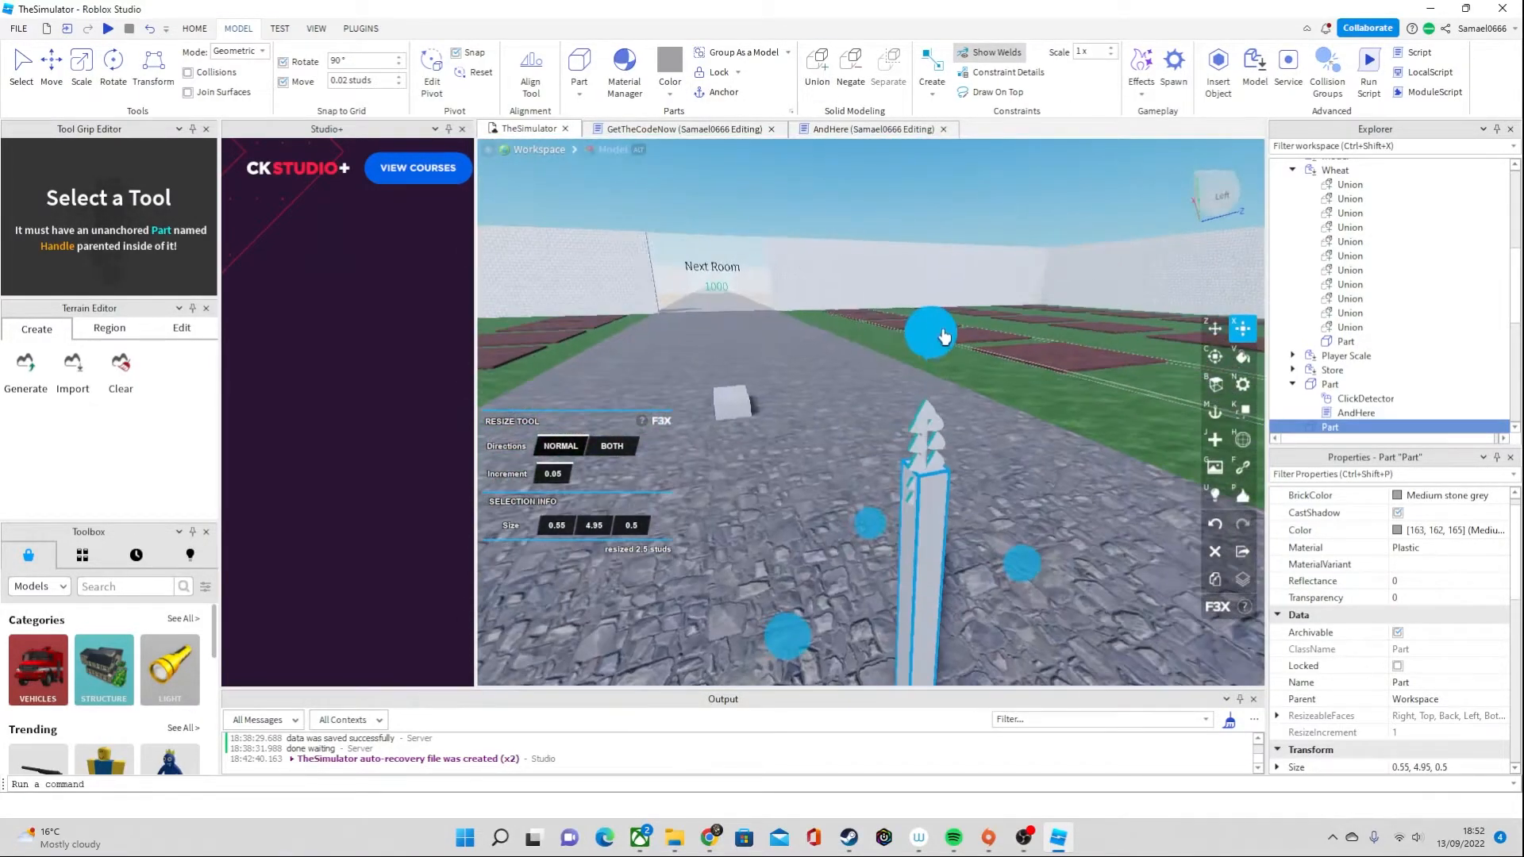
drag(944, 334, 939, 267)
drag(867, 520, 871, 520)
right_drag(871, 520, 870, 520)
drag(826, 508, 820, 509)
right_drag(820, 509, 820, 510)
drag(873, 304, 874, 292)
right_drag(916, 382, 941, 387)
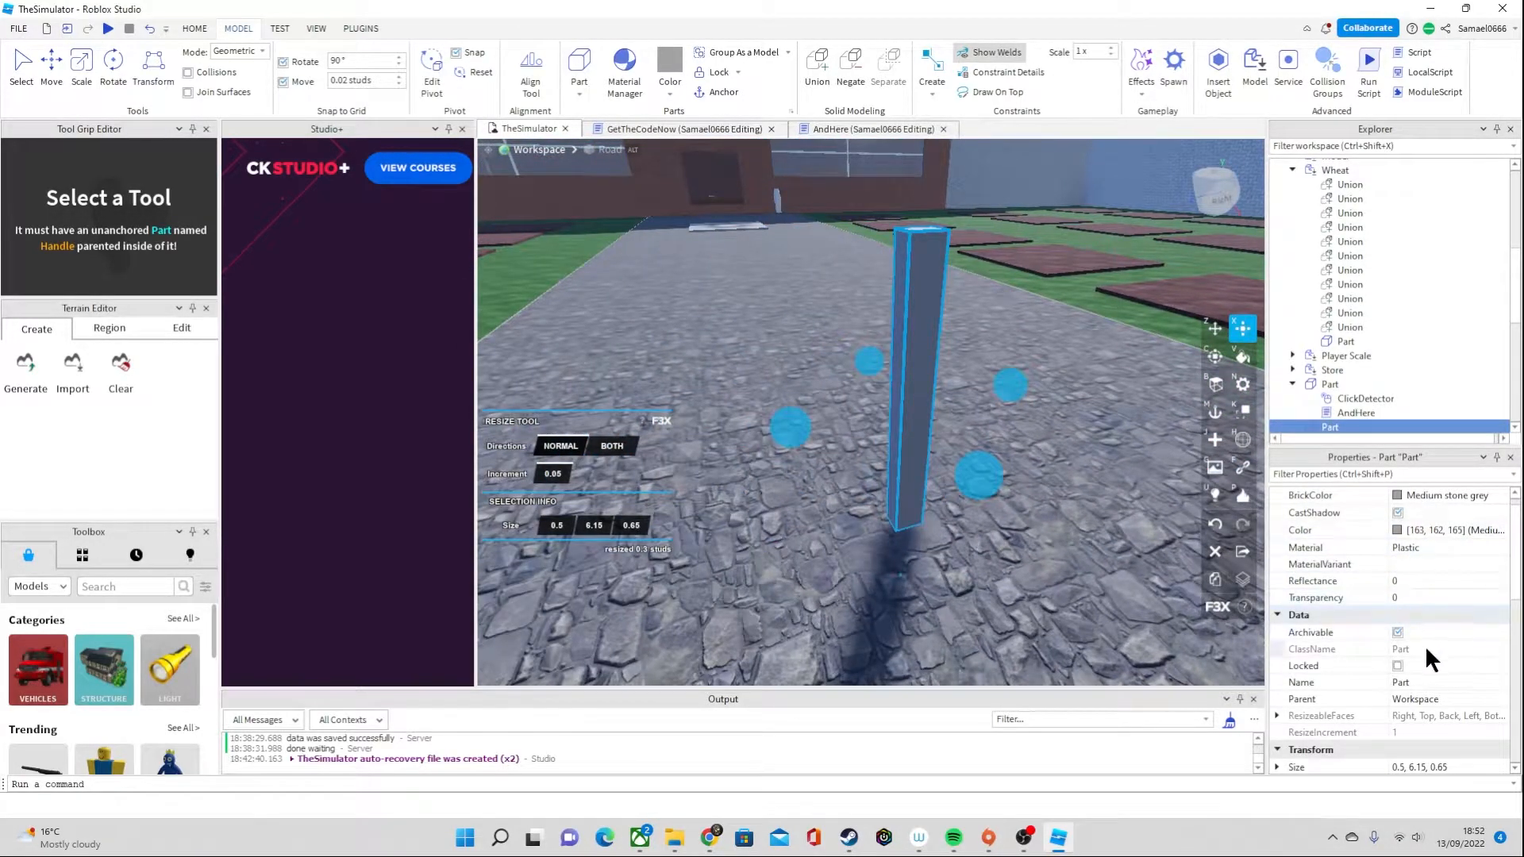
Set the enclosing block's transparency to 1 and turn off its CanCollide property
scroll(1425, 644, down, 2)
scroll(1425, 645, up, 3)
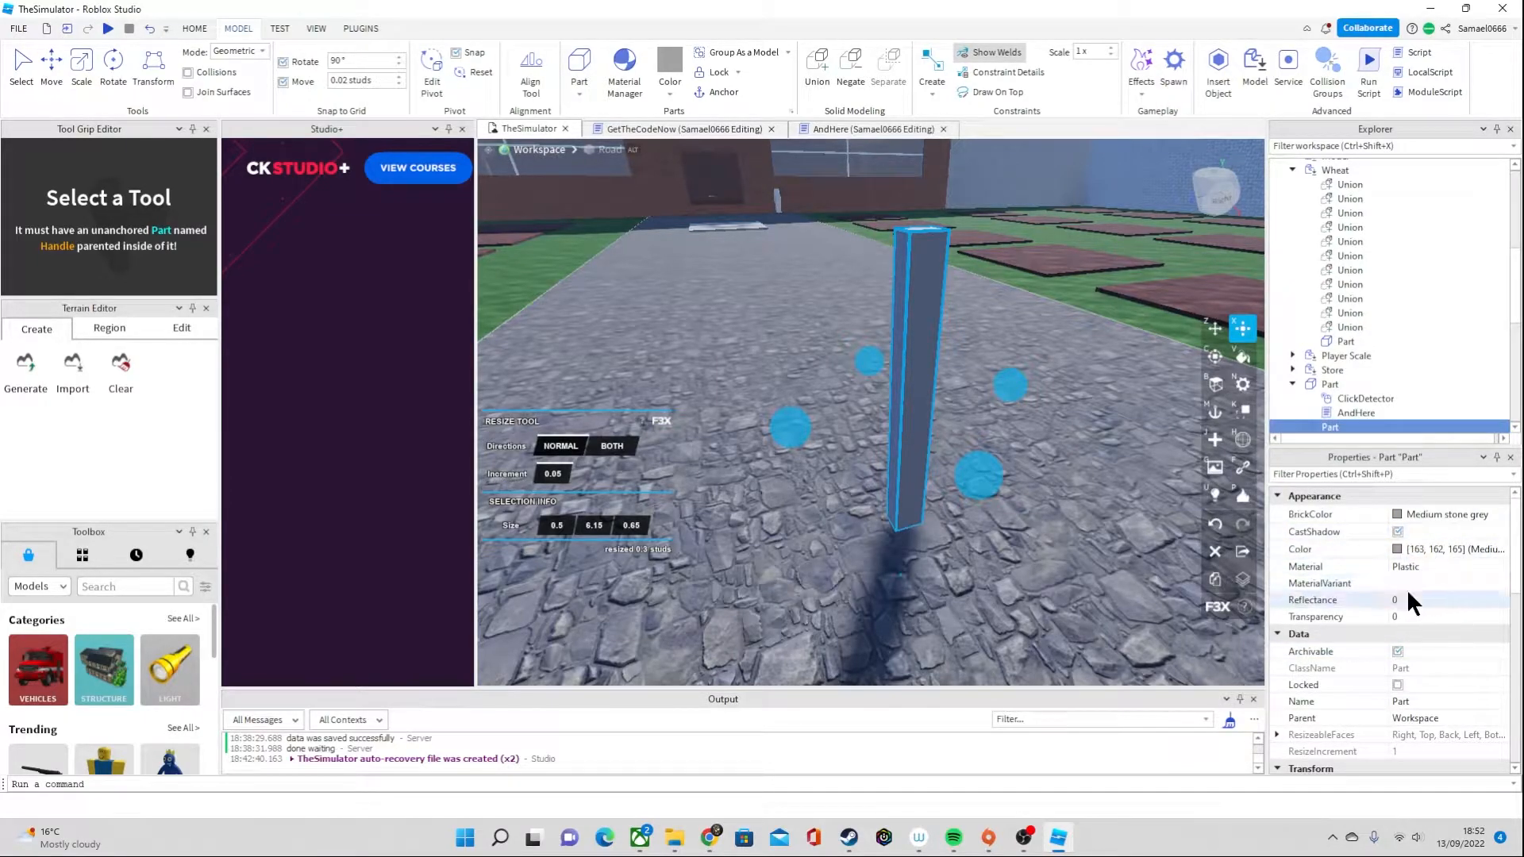
click(1437, 616)
drag(1450, 619, 1503, 616)
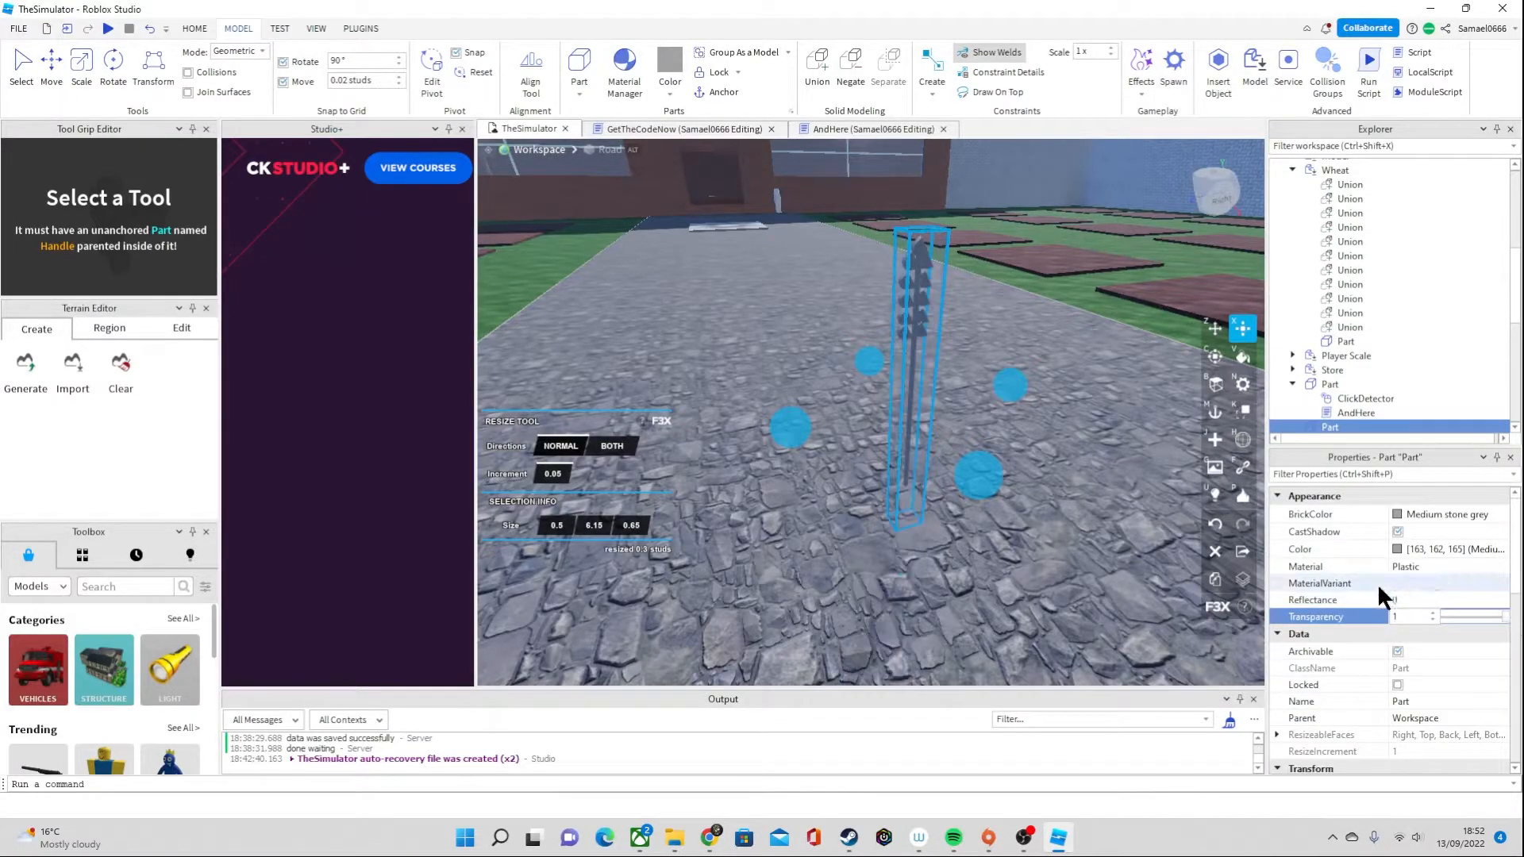
scroll(1408, 660, down, 3)
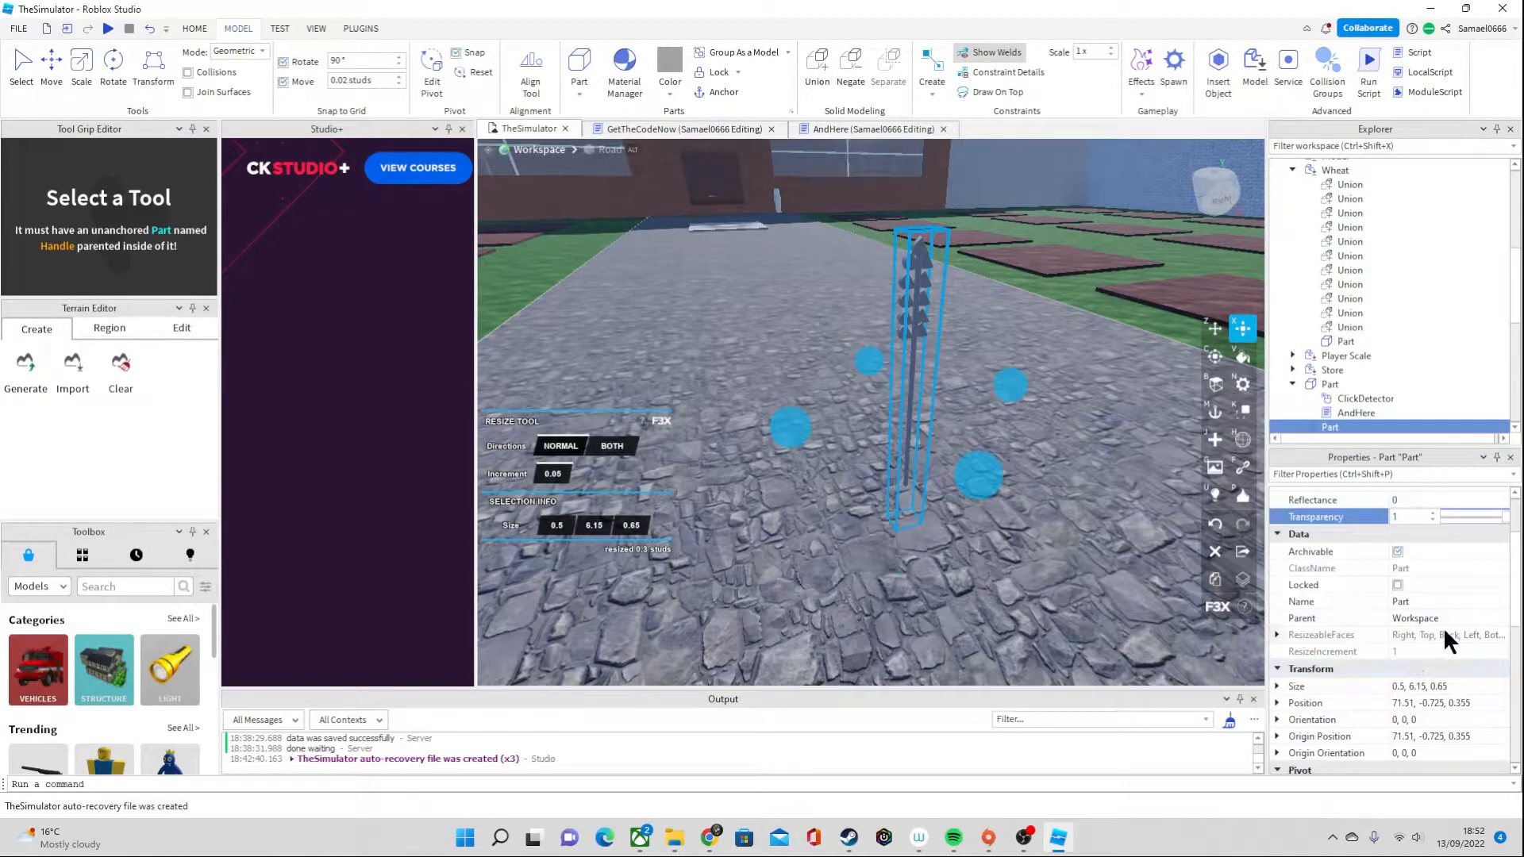
scroll(1429, 612, down, 3)
click(1406, 690)
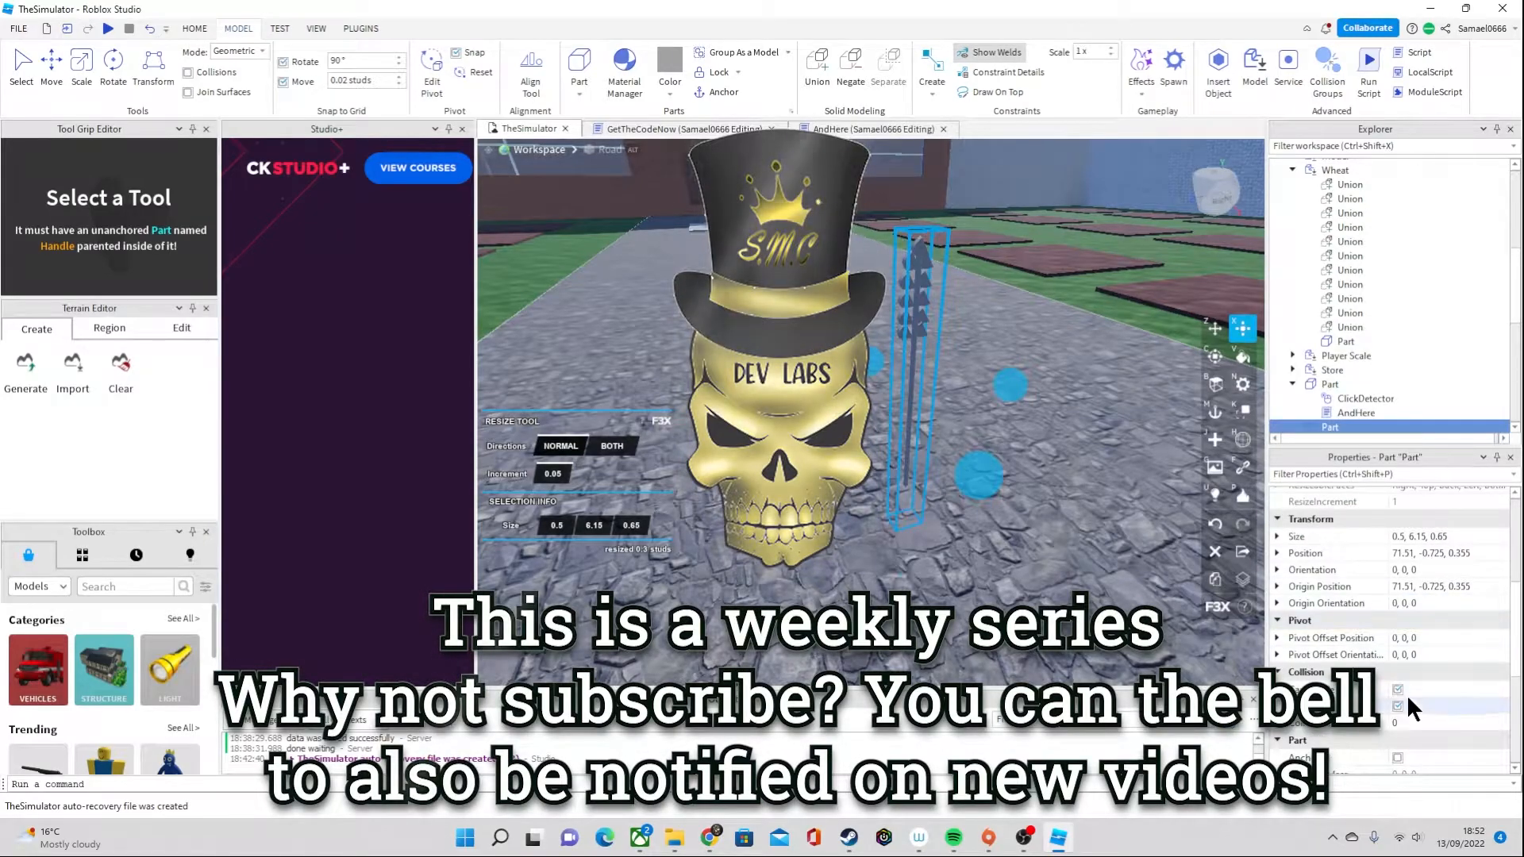
scroll(1377, 683, down, 3)
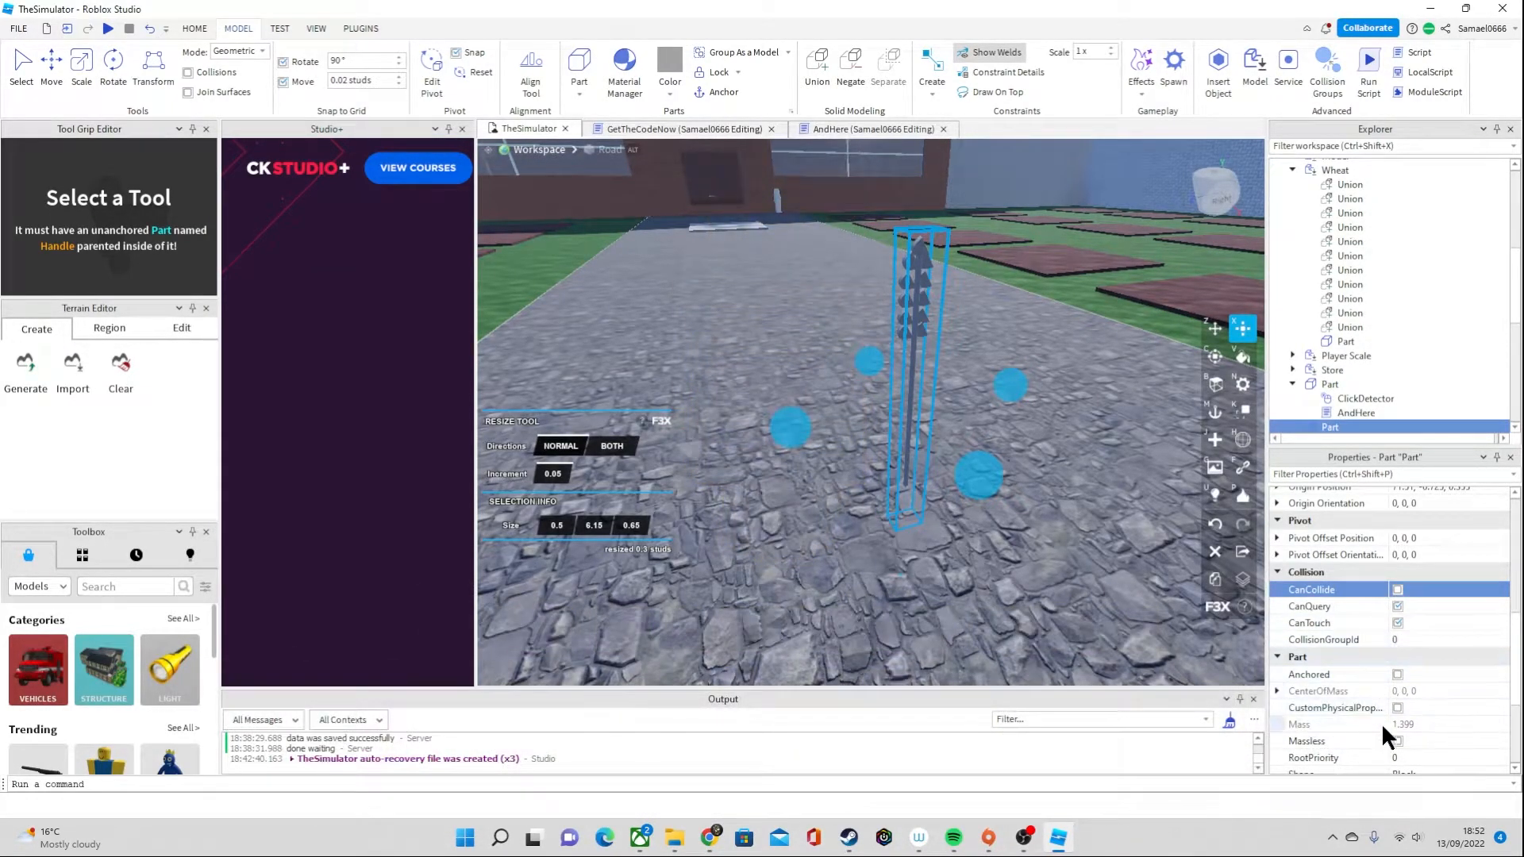
scroll(1413, 665, up, 7)
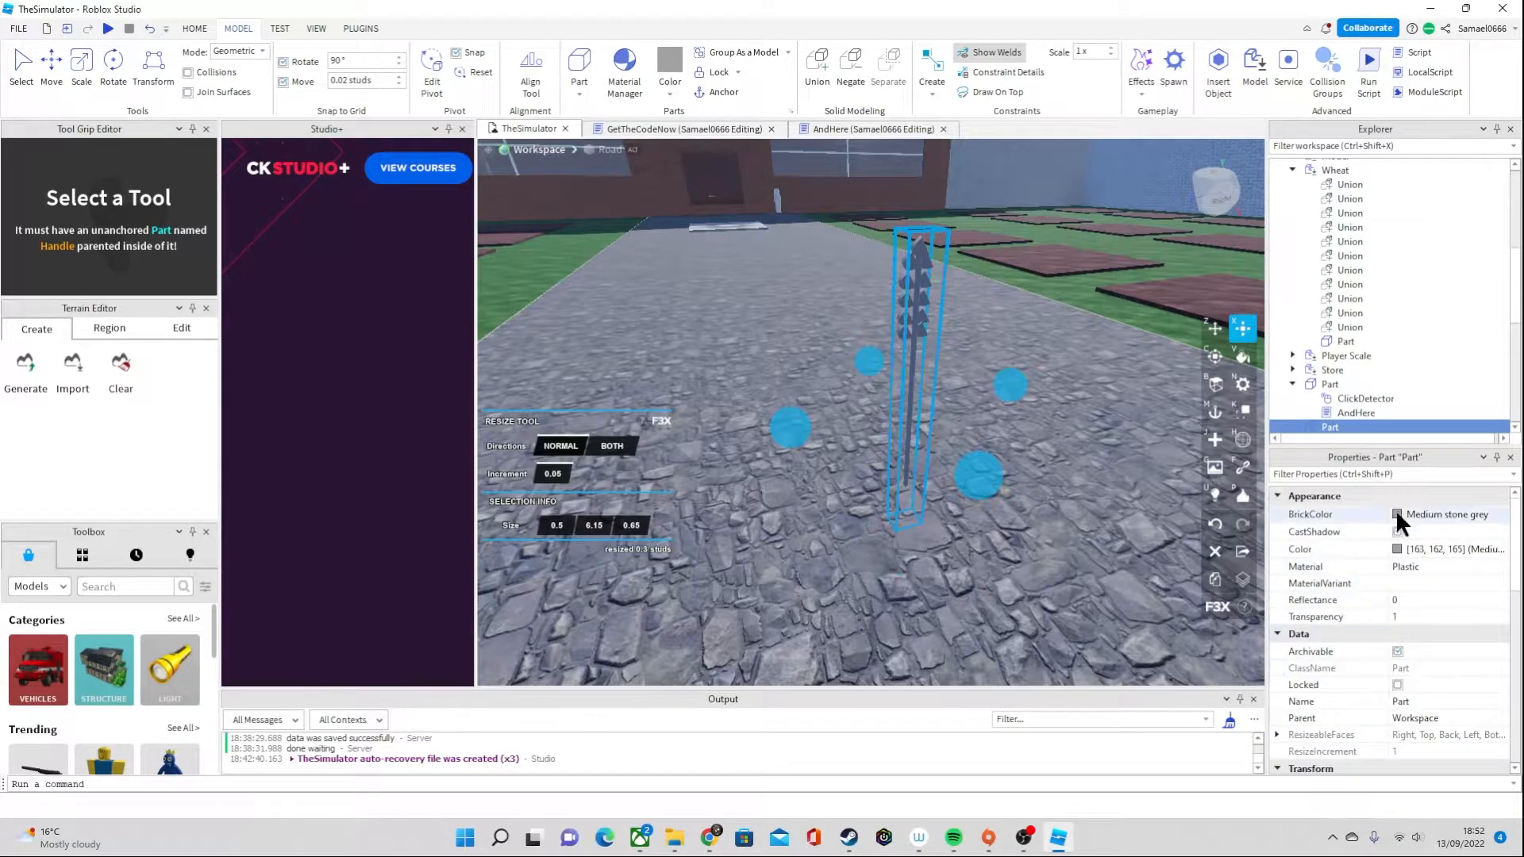
Turn off CanCollide, CanTouch and CanQuery for all eleven grain unions in the Wheat model
click(1345, 326)
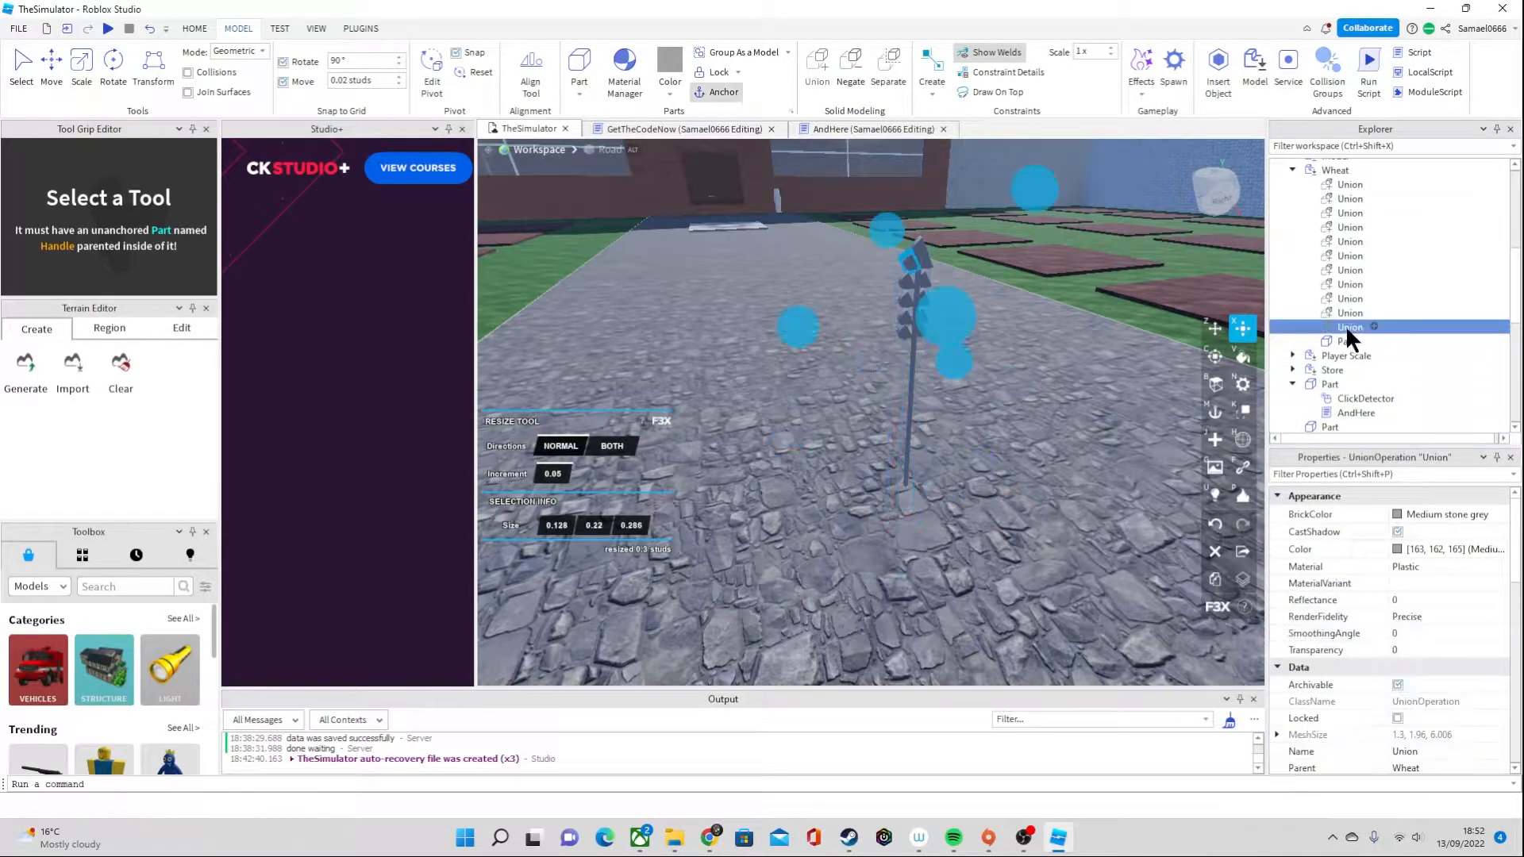
shift+click(1344, 184)
scroll(1437, 735, down, 7)
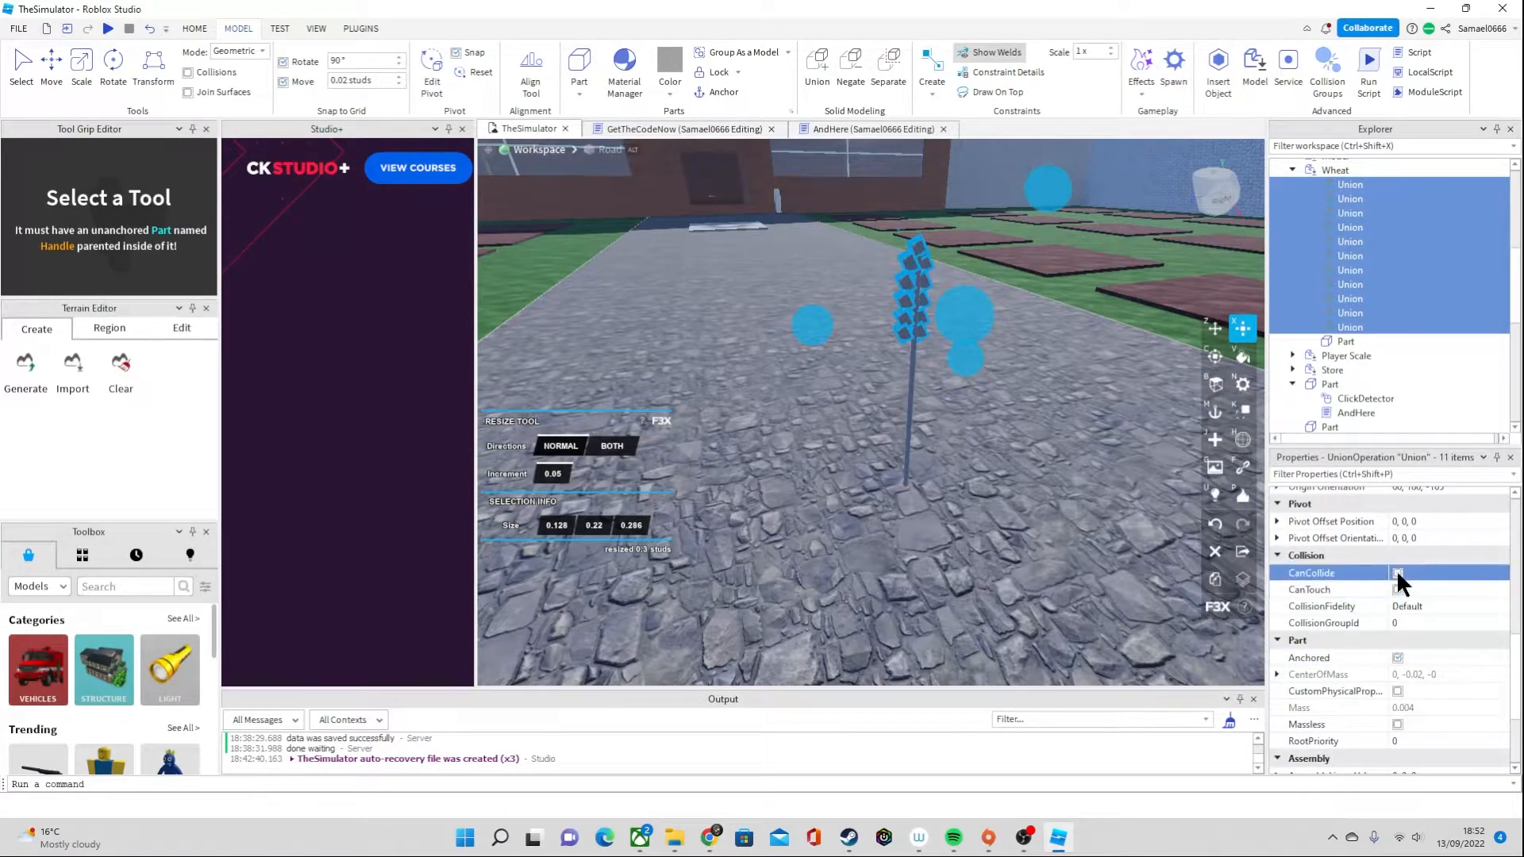
click(1396, 572)
click(1396, 589)
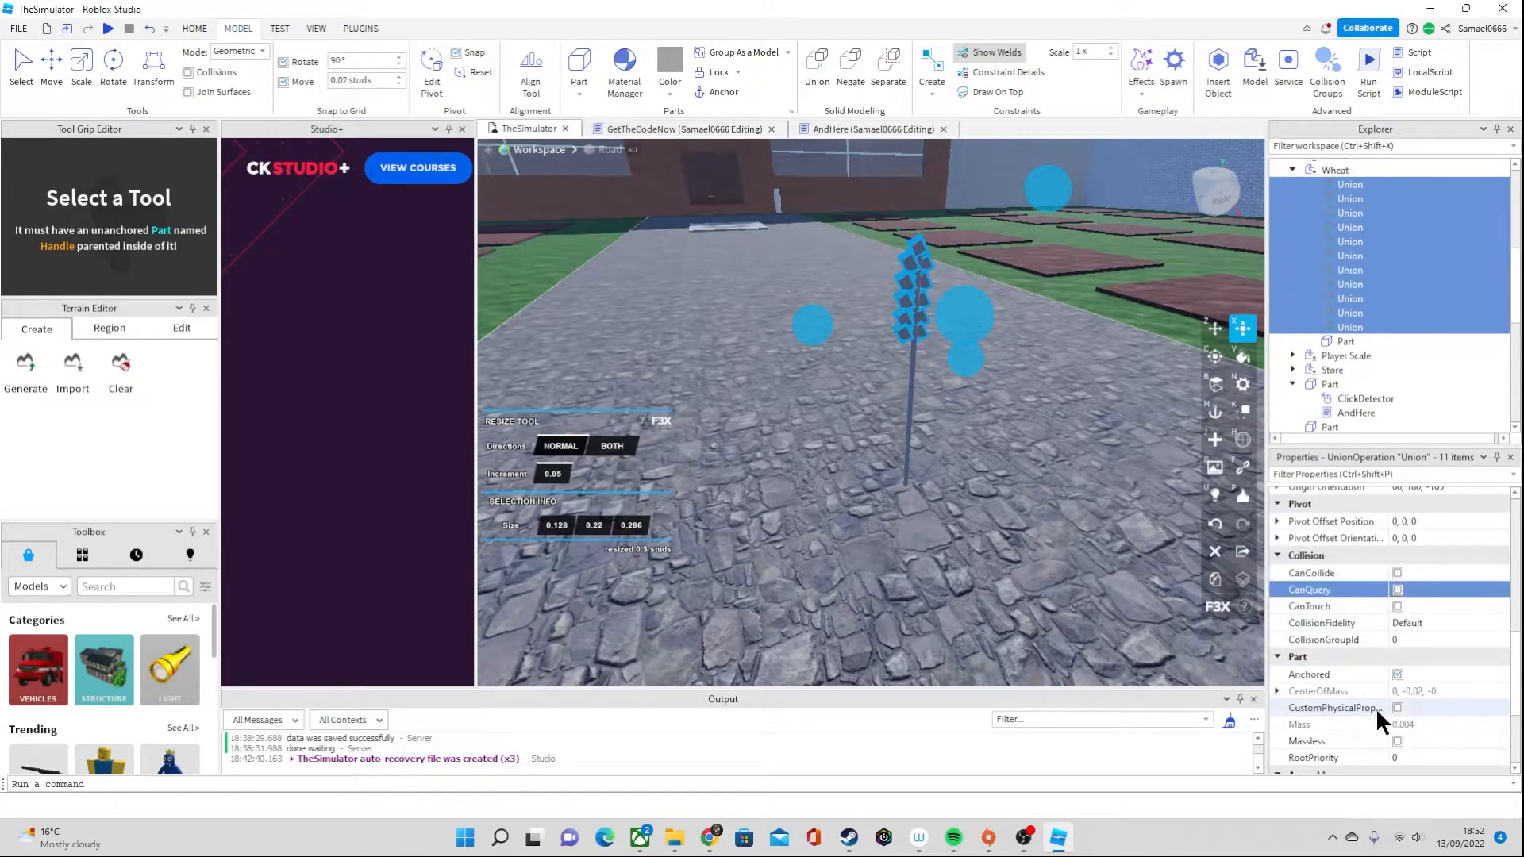
scroll(1394, 704, down, 1)
scroll(1397, 703, up, 4)
scroll(1381, 381, up, 2)
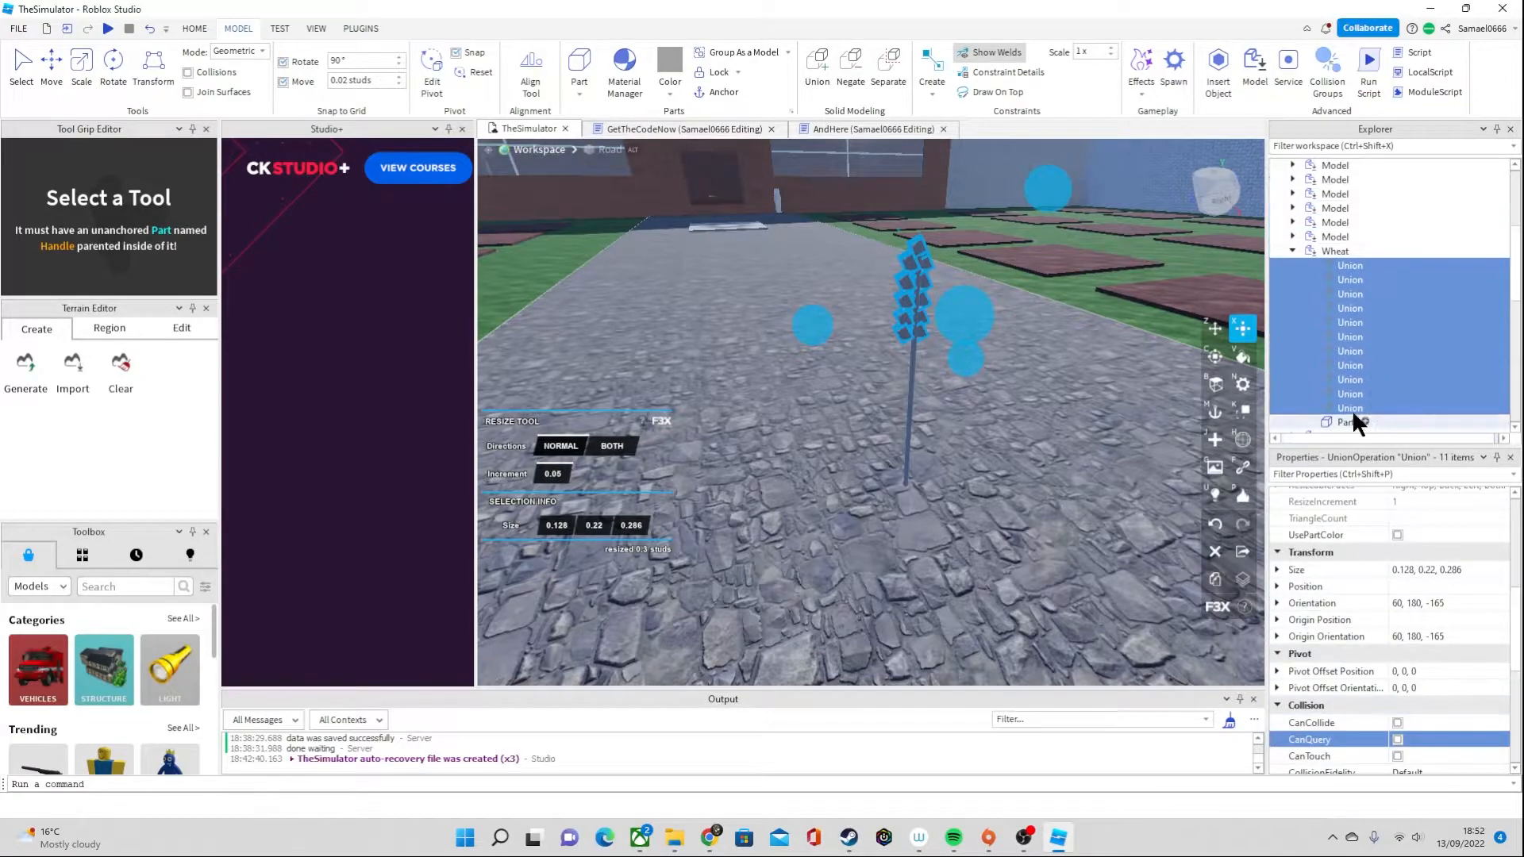
Rename the stalk part inside the Wheat model to ClickerPart and insert a script into it
click(1341, 422)
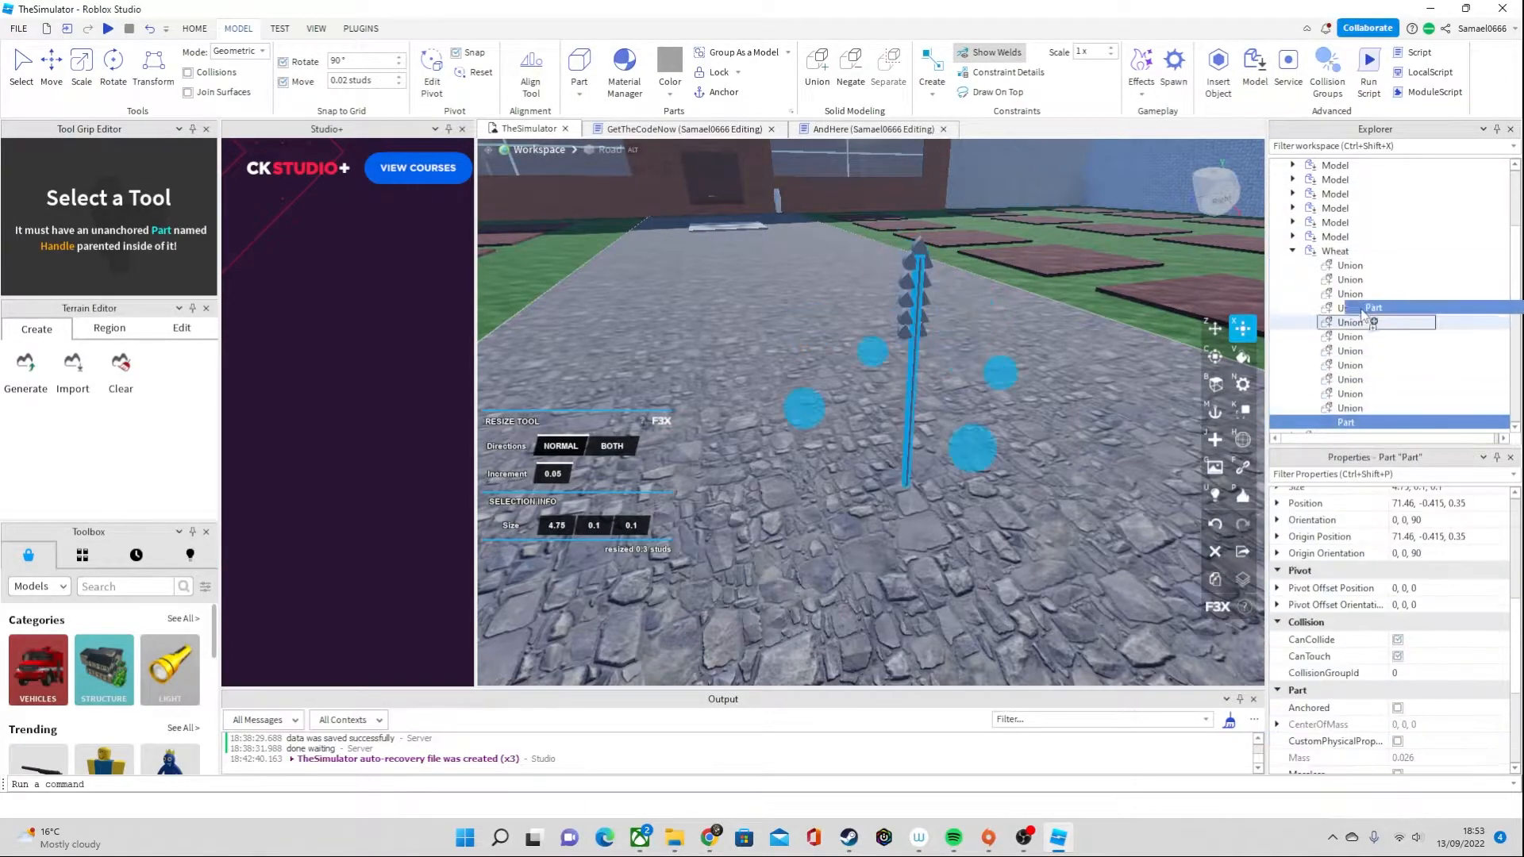
drag(1334, 414, 1341, 254)
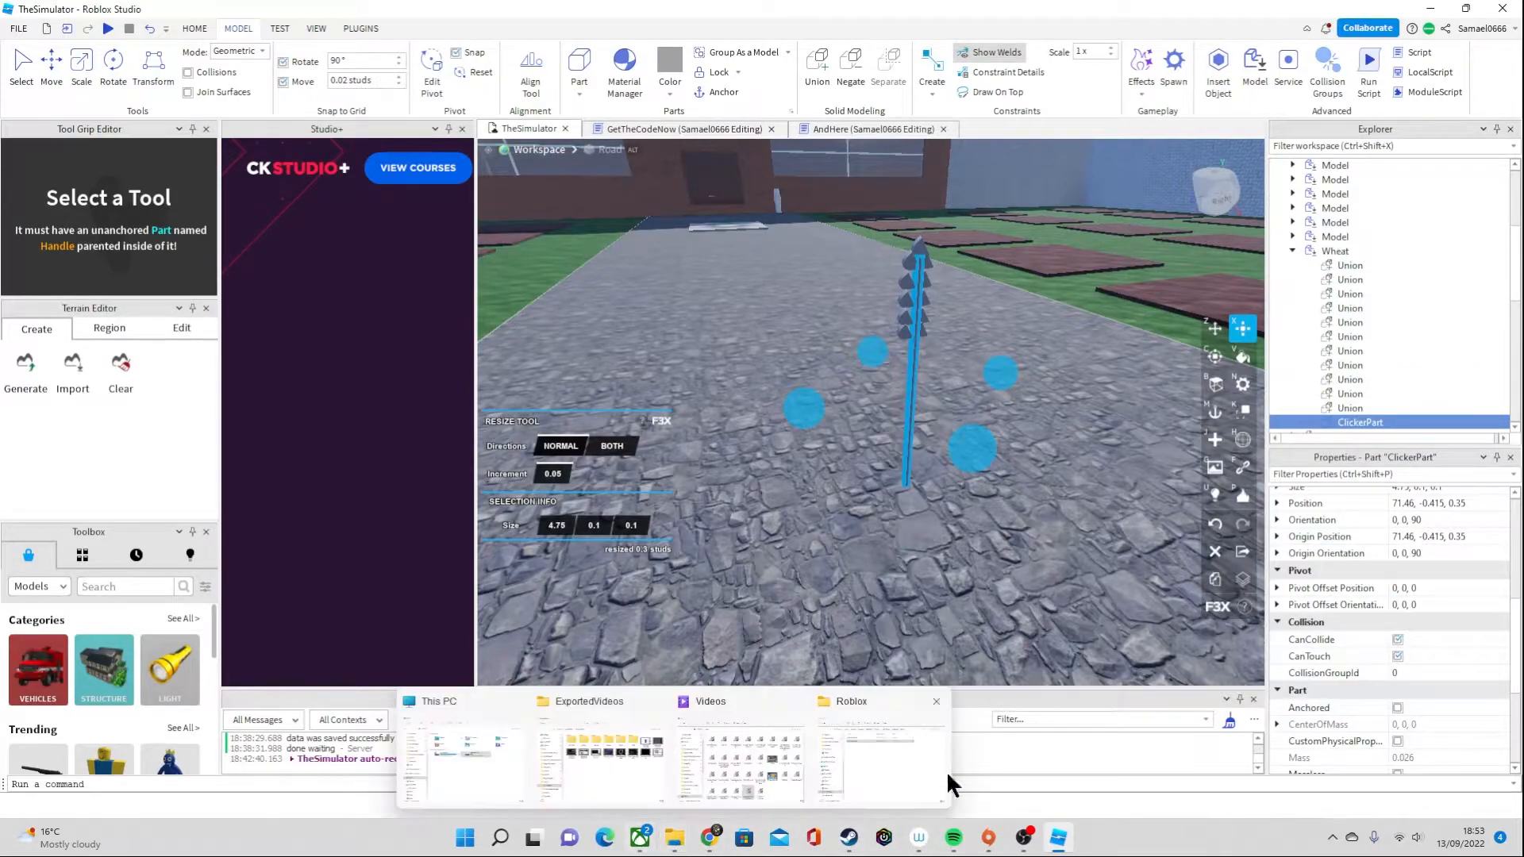
click(1394, 423)
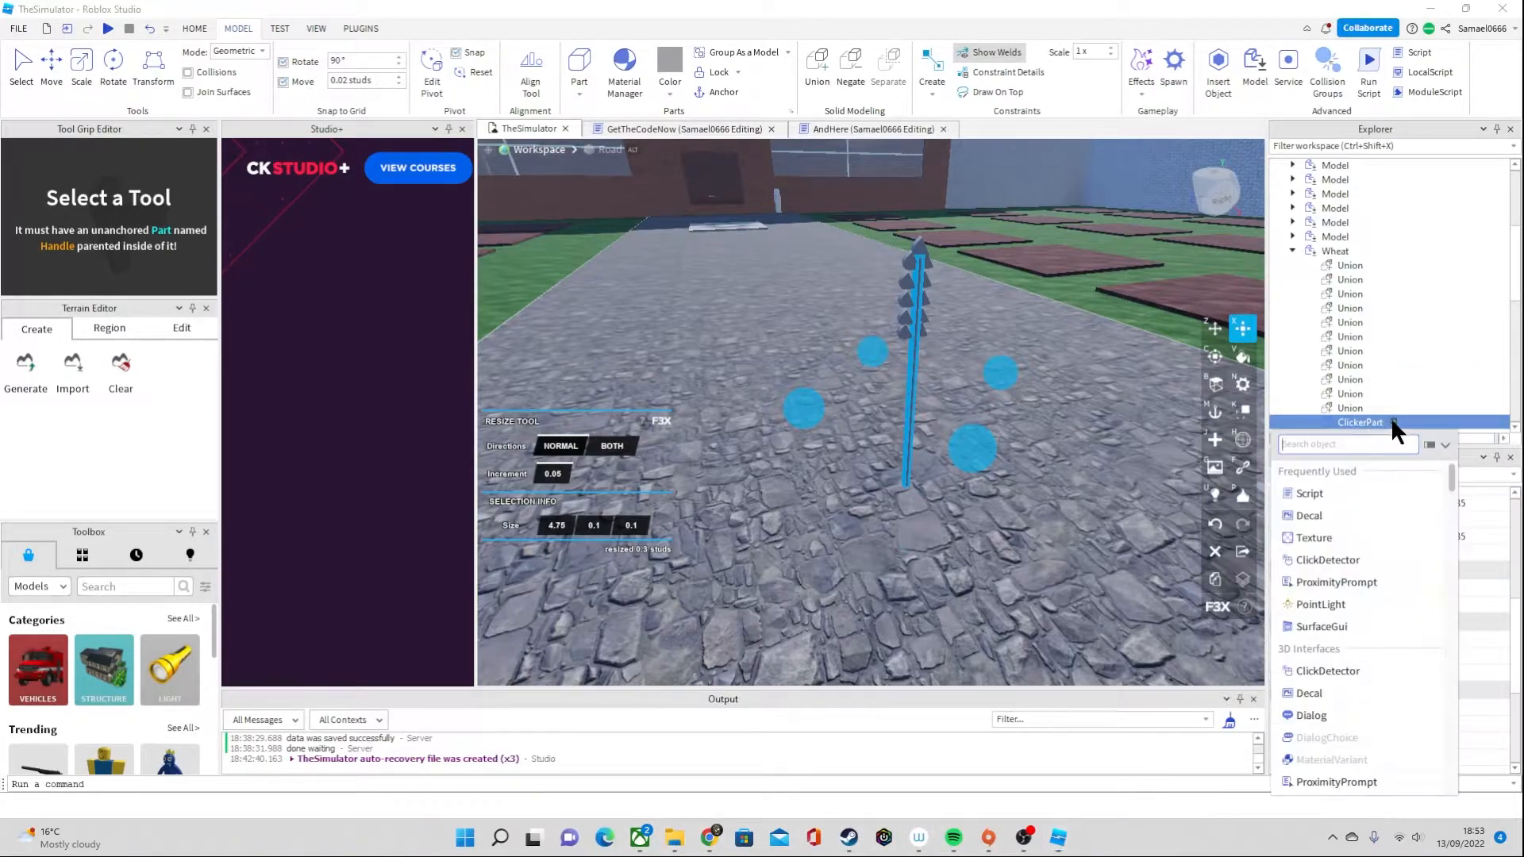
click(1326, 497)
Copy all the code from the AndHere script into ClickerPart's new script and return to the TheSimulator scene
click(878, 130)
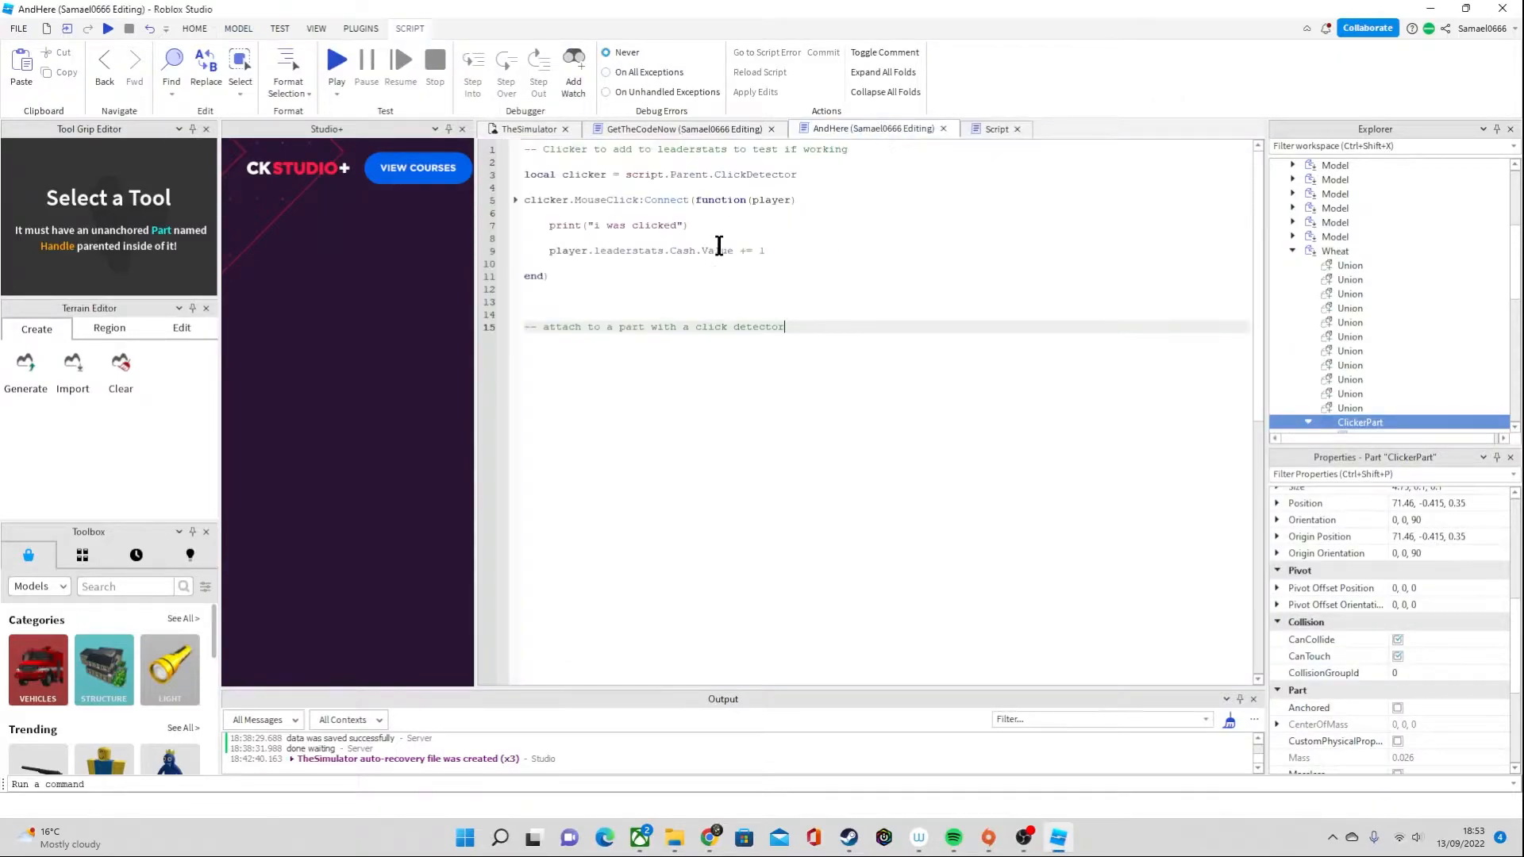
drag(646, 415, 429, 127)
key(ctrl+c)
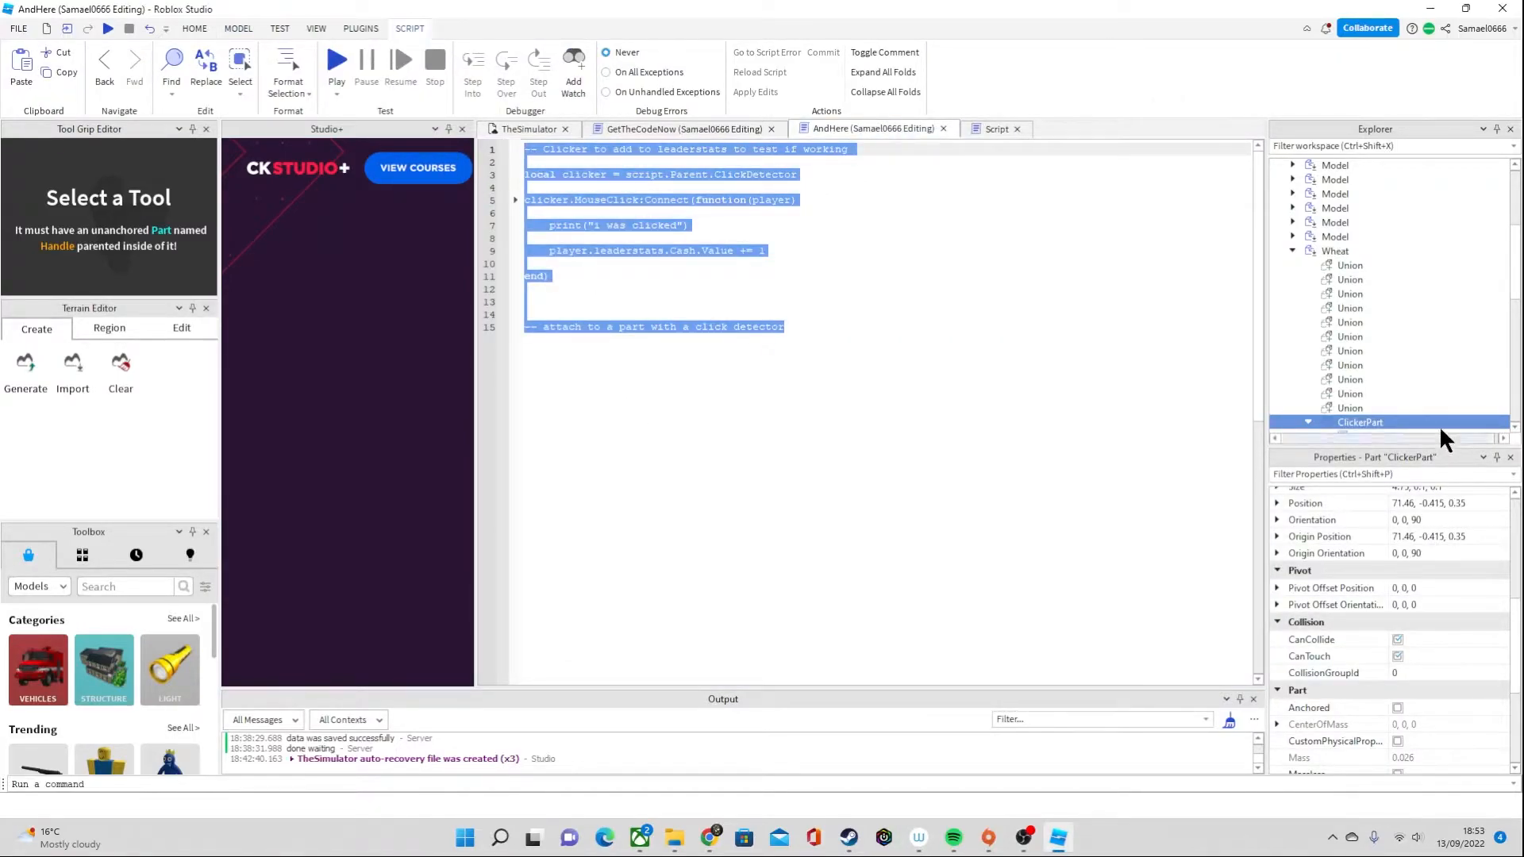
scroll(1347, 357, down, 2)
click(1354, 354)
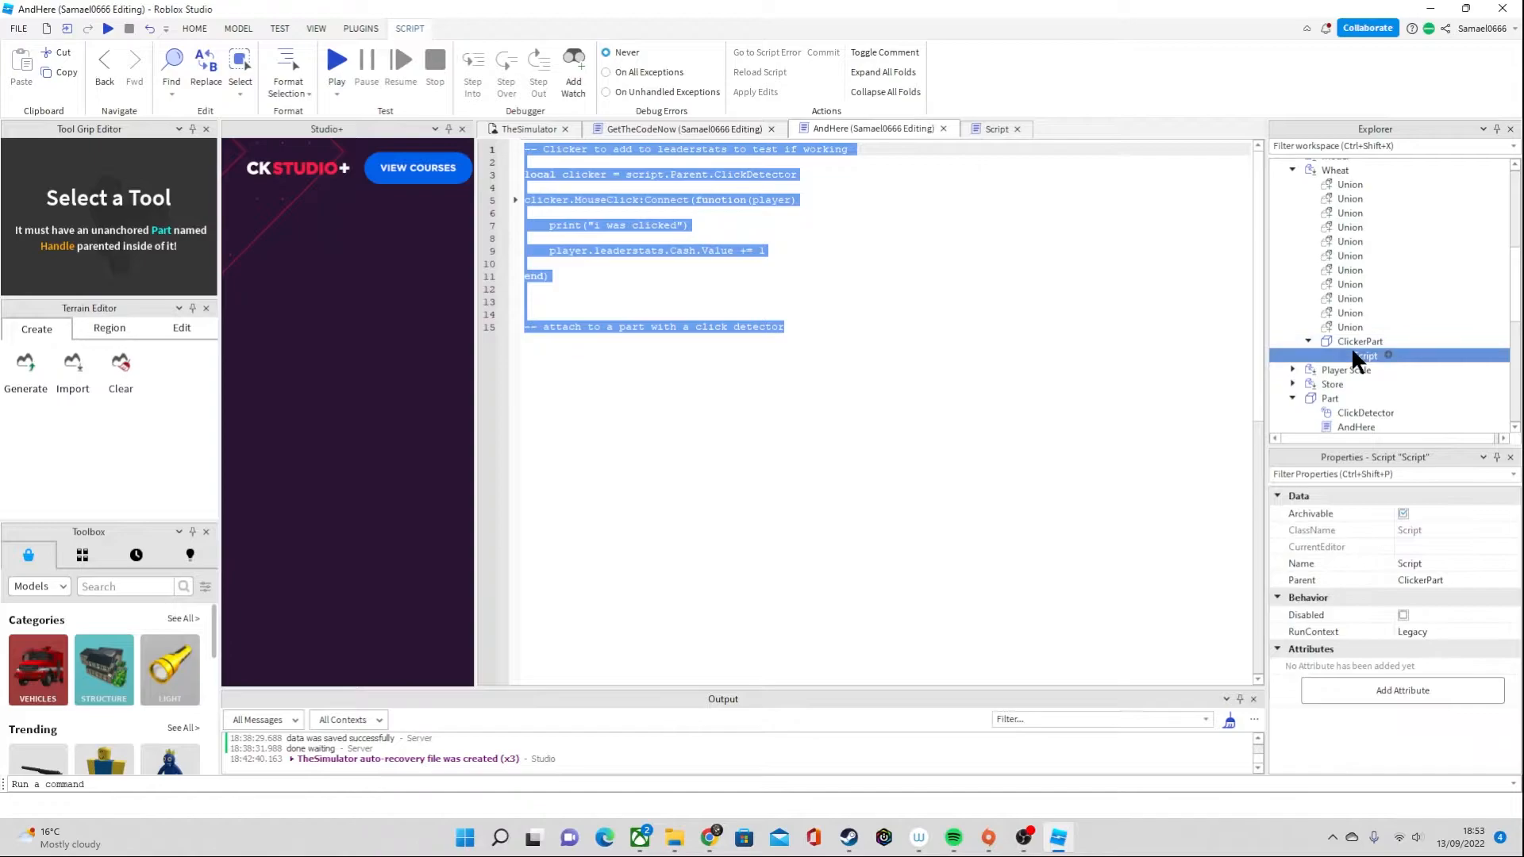
double_click(1354, 354)
drag(774, 162, 506, 102)
key(ctrl+v)
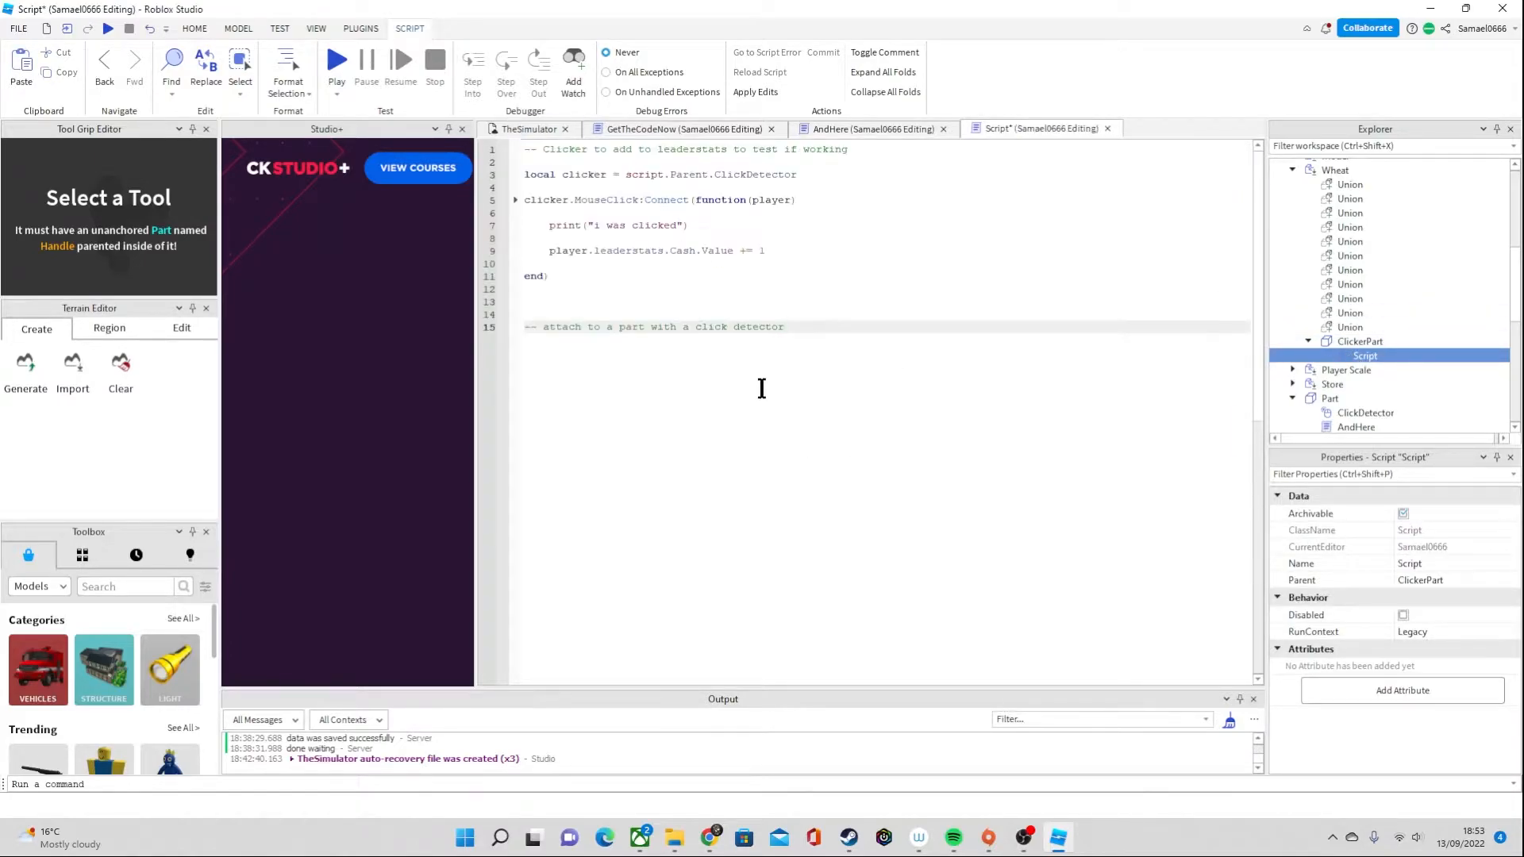
click(523, 129)
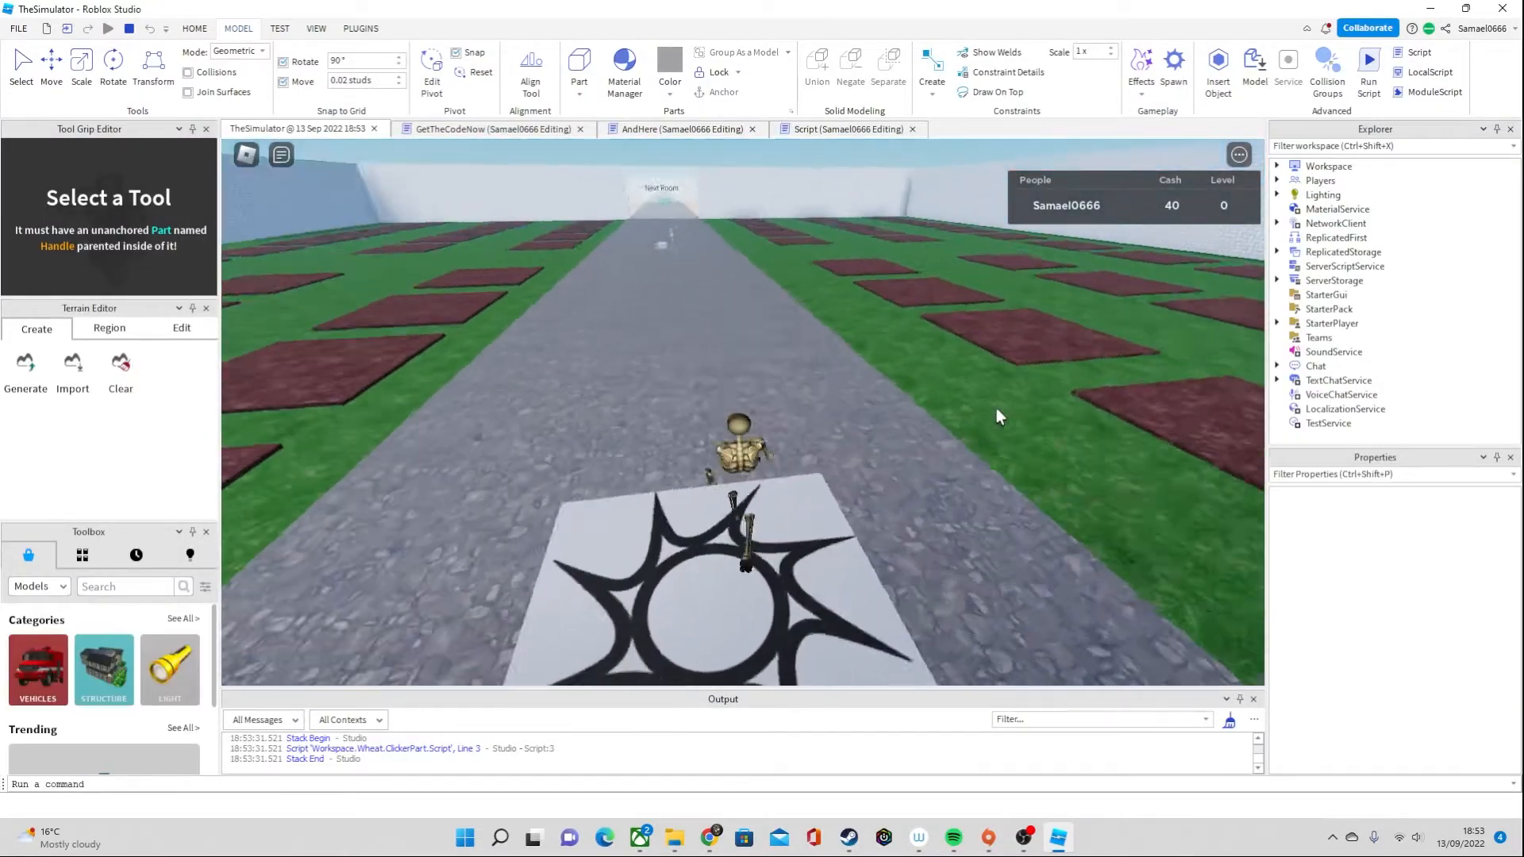
Playtest the place by walking the avatar along the road to the wheat stalk, then stop the test
key(w)
right_drag(931, 327, 931, 327)
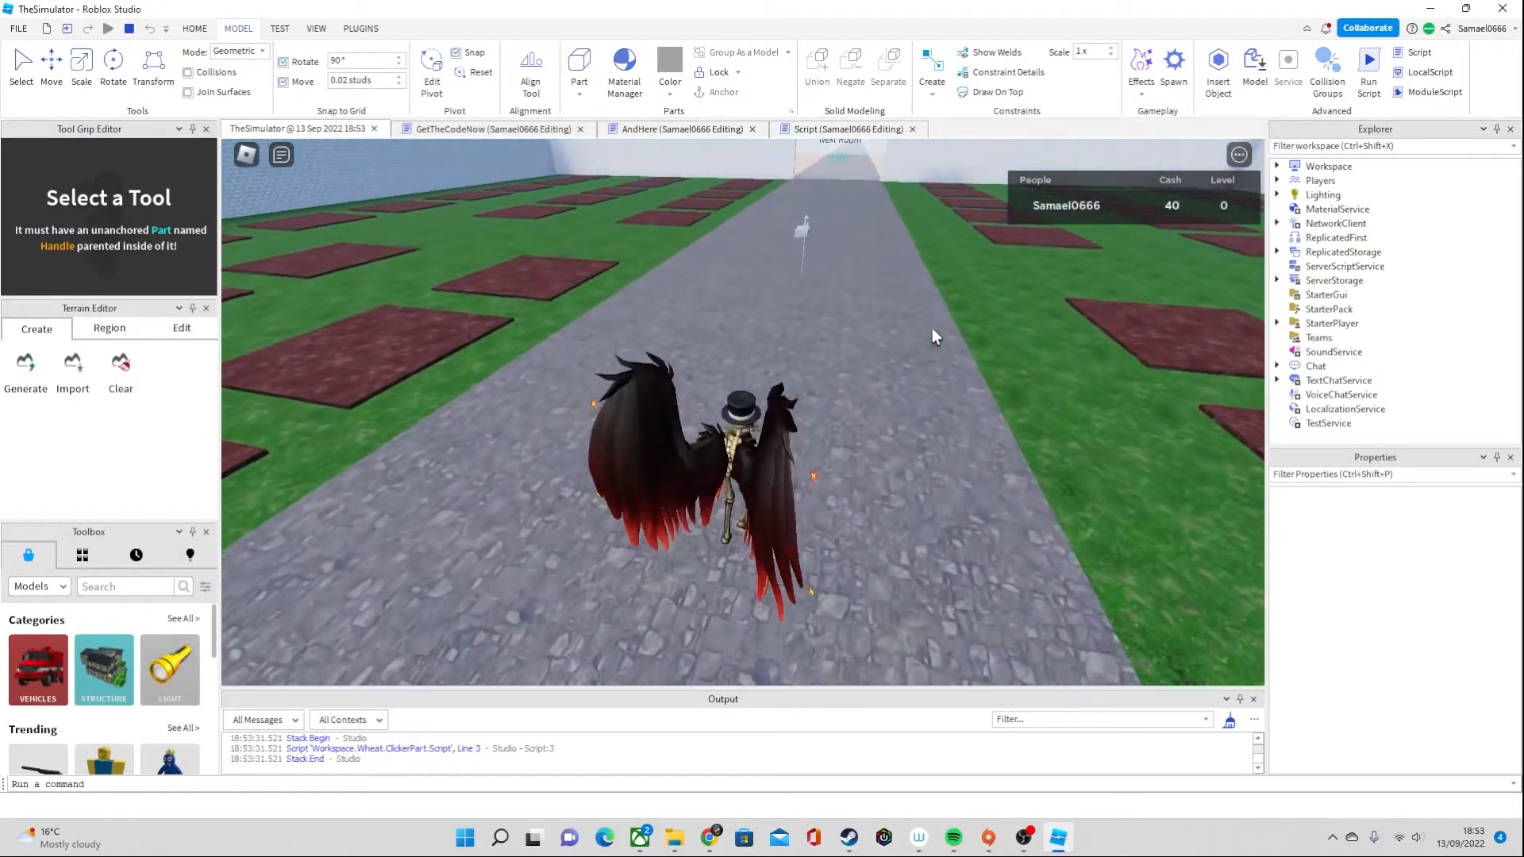
key(w)
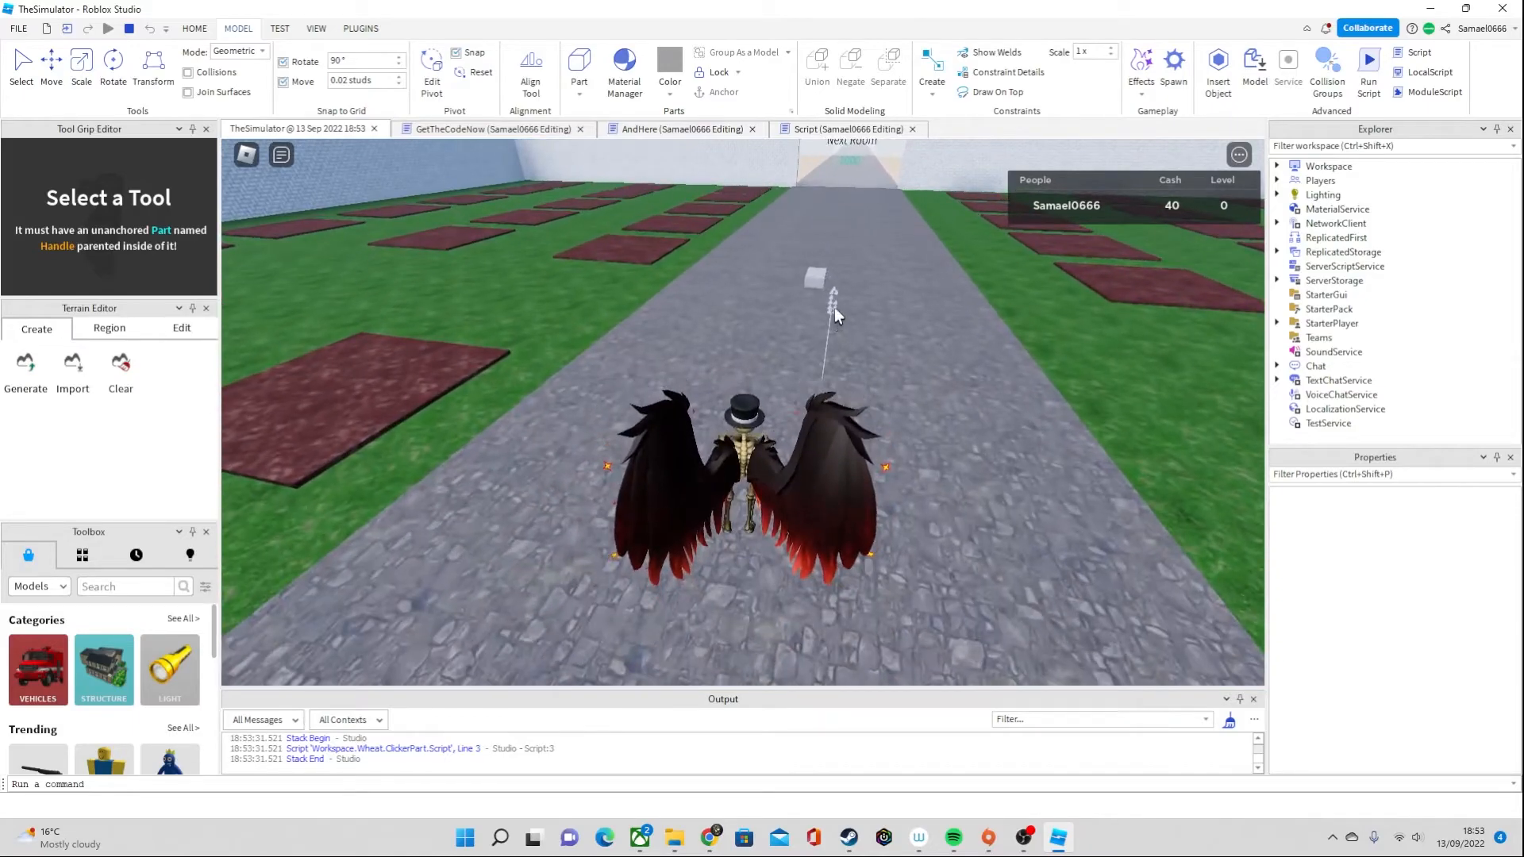
key(w)
key(d)
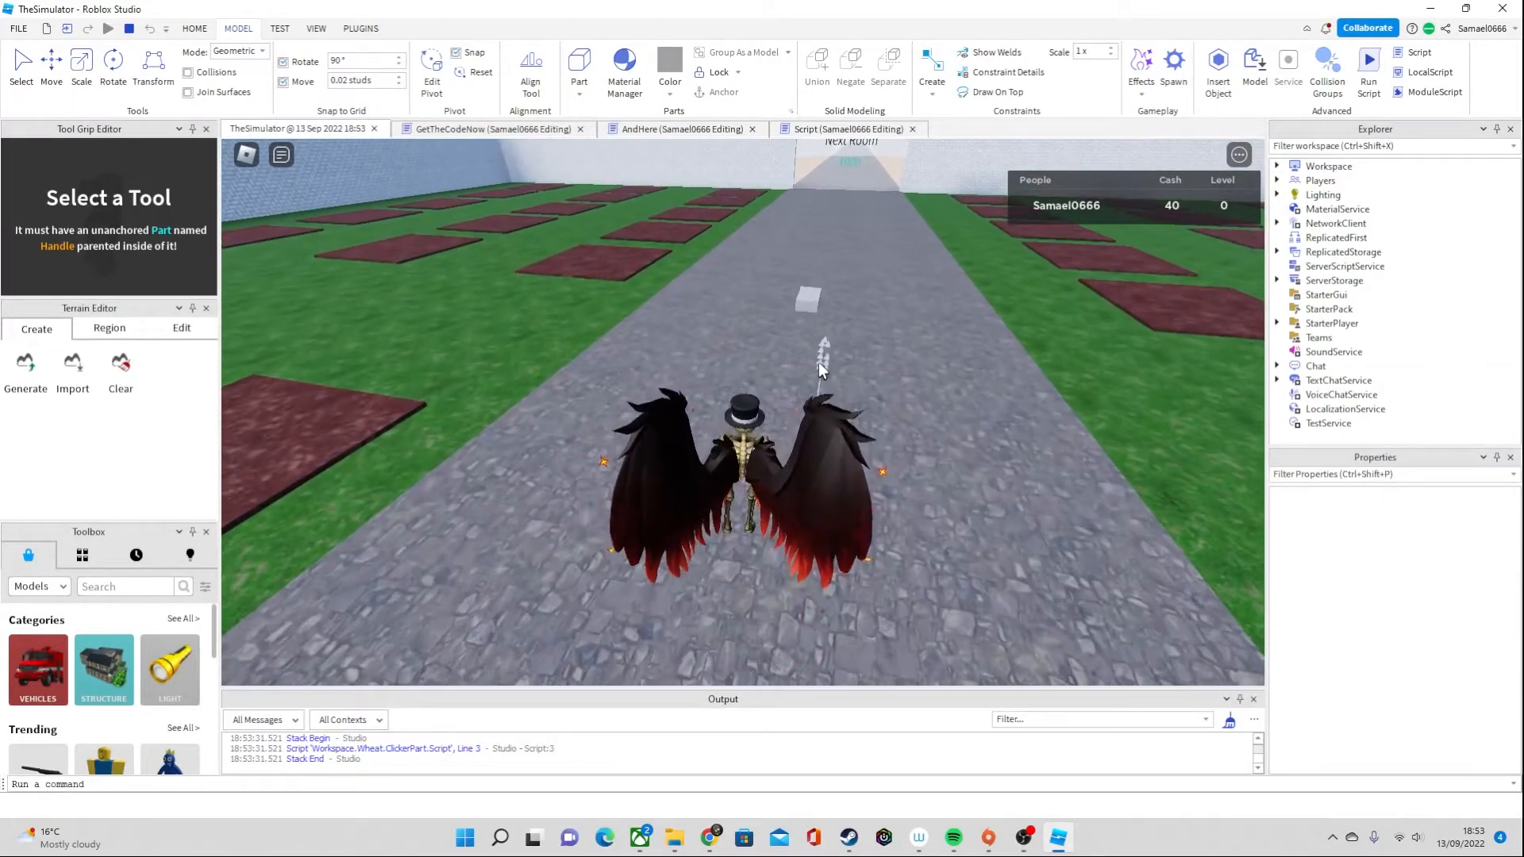
right_drag(649, 319, 861, 174)
scroll(650, 319, up, 4)
click(129, 29)
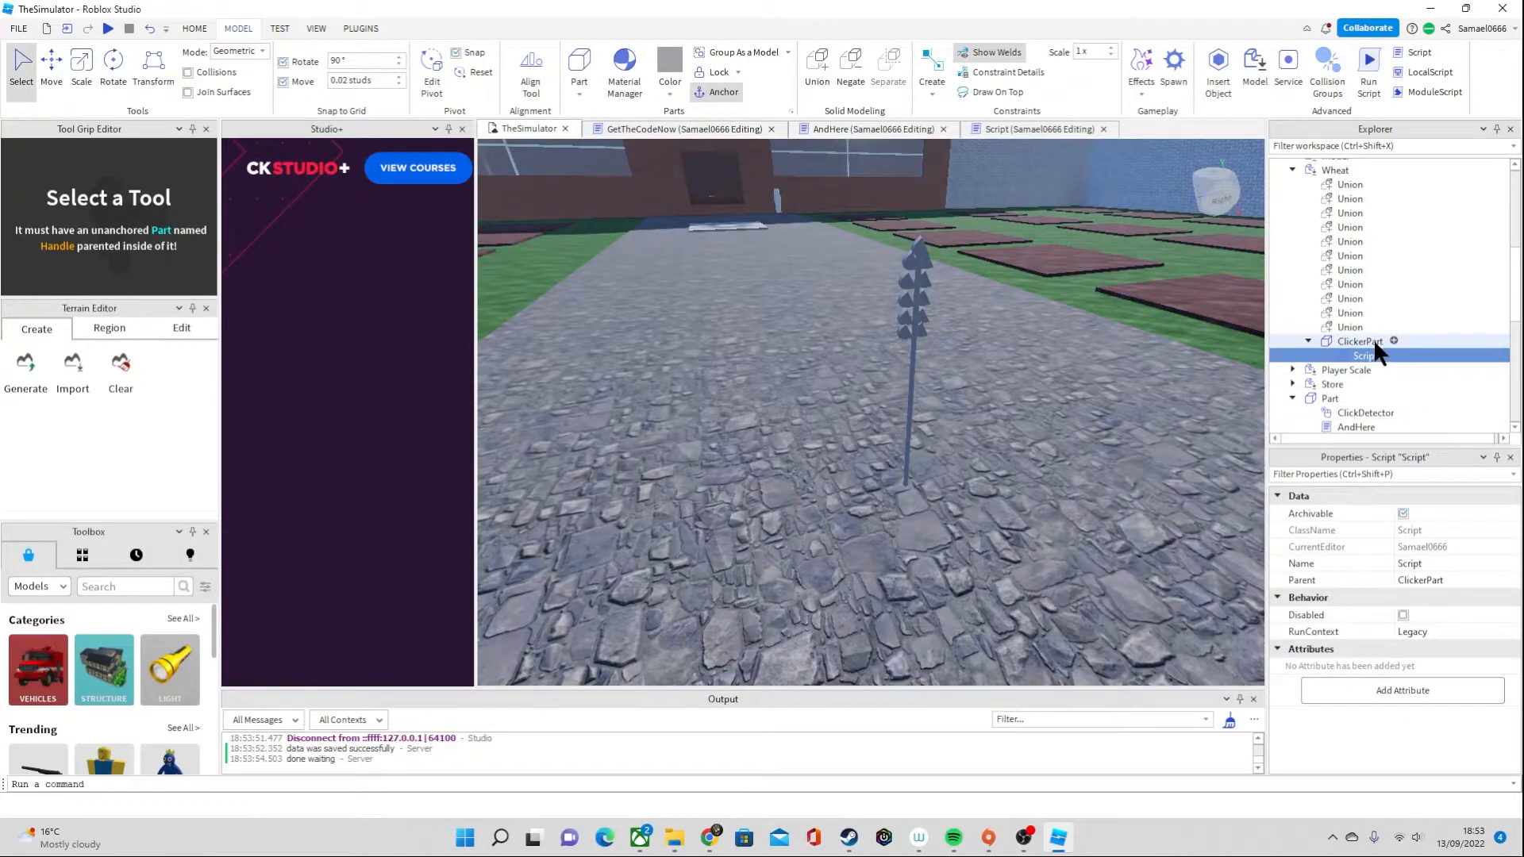
Anchor all eleven unions and ClickerPart inside the Wheat model
click(1361, 341)
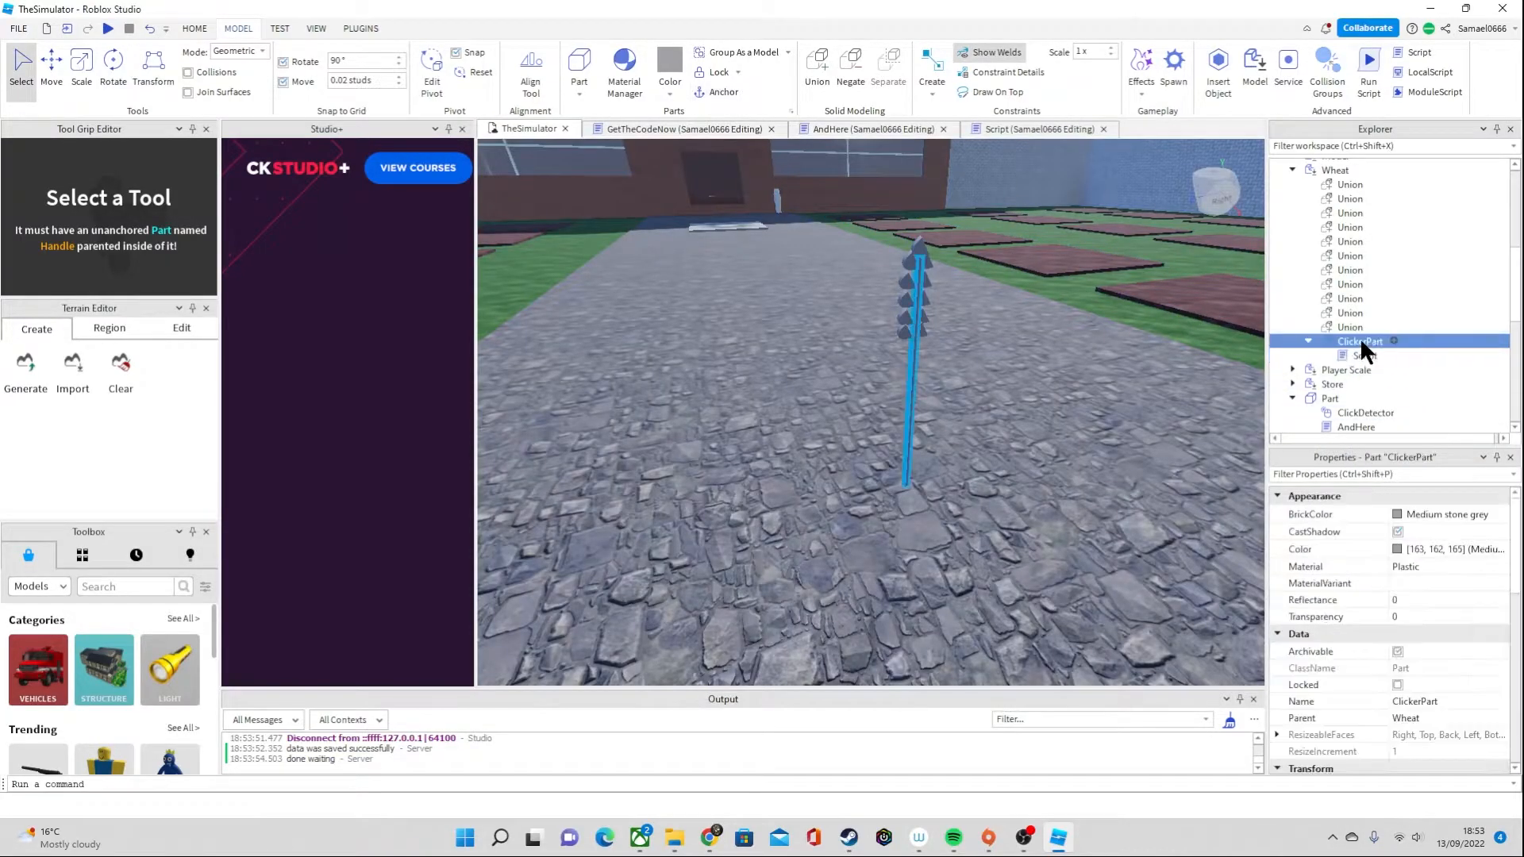
scroll(1361, 349, up, 2)
click(1349, 251)
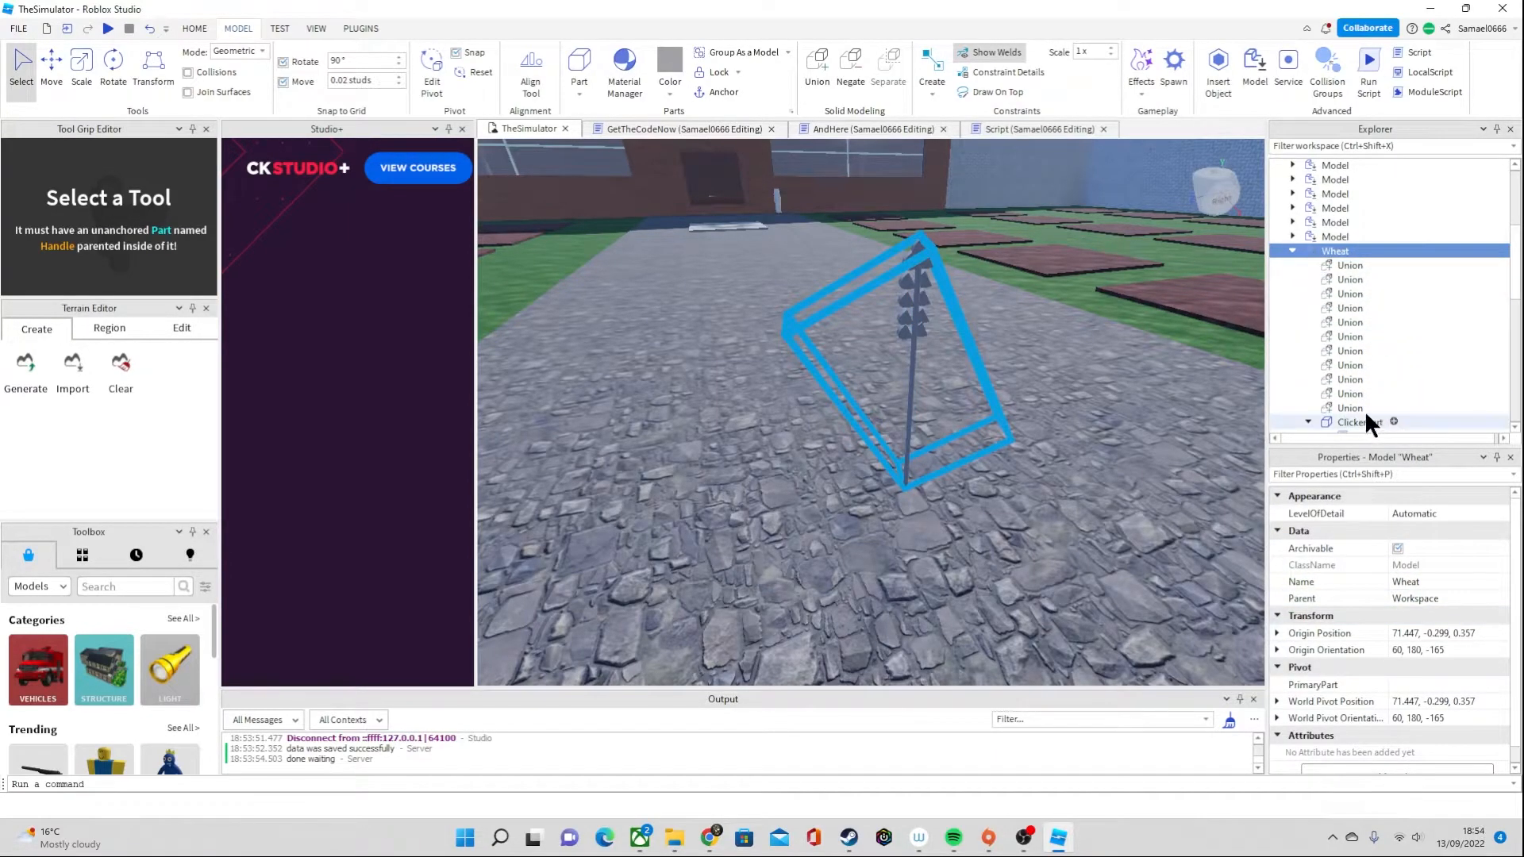
click(1341, 267)
shift+click(1346, 405)
scroll(1346, 401, down, 3)
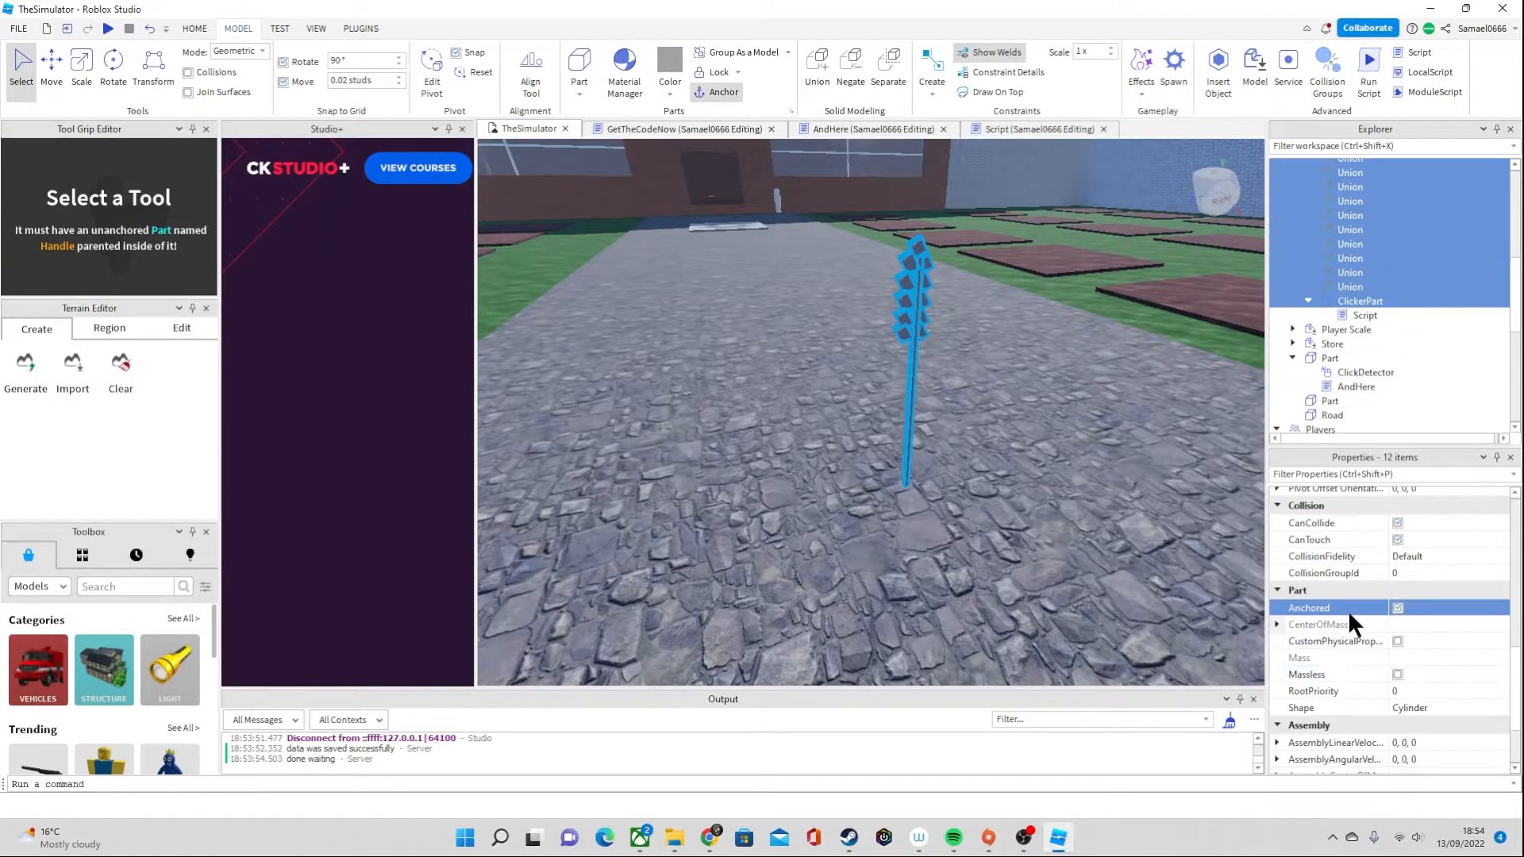
scroll(1375, 349, up, 3)
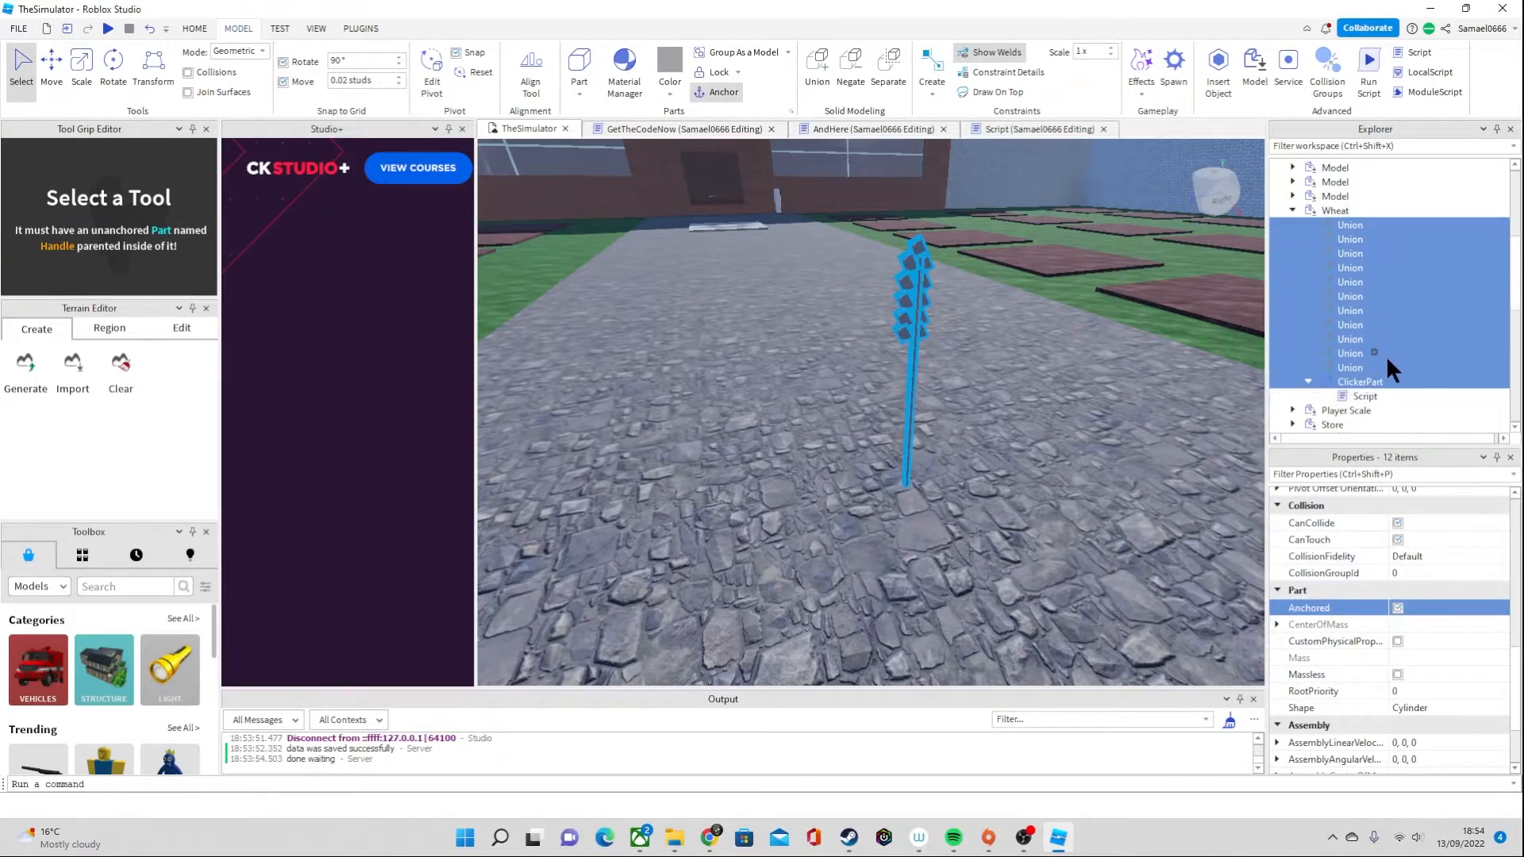
Playtest again, moving the avatar around the anchored wheat stalk to check it, then end the test
click(108, 28)
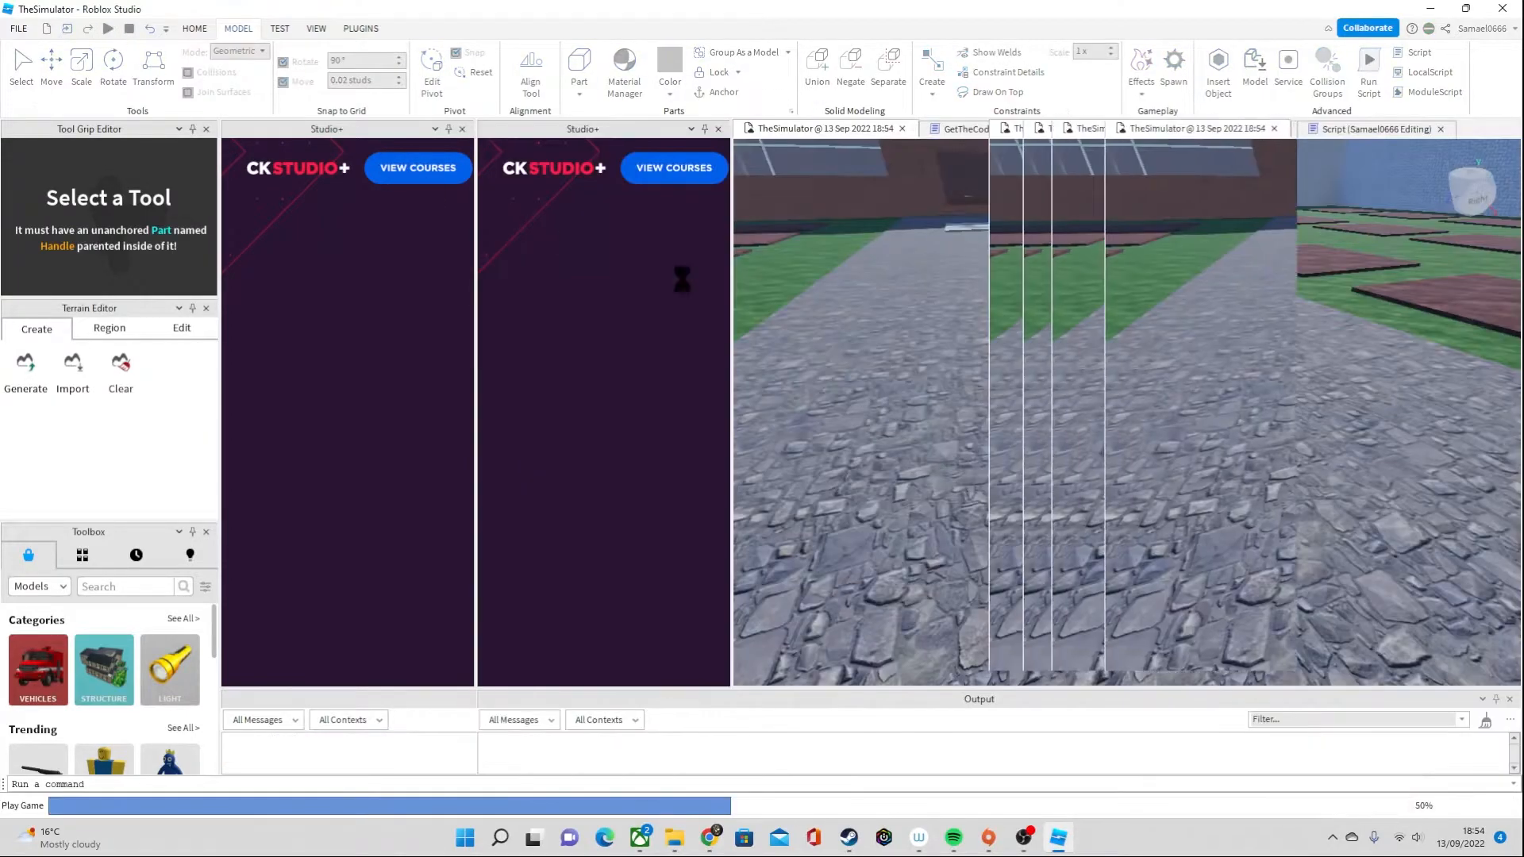
key(w)
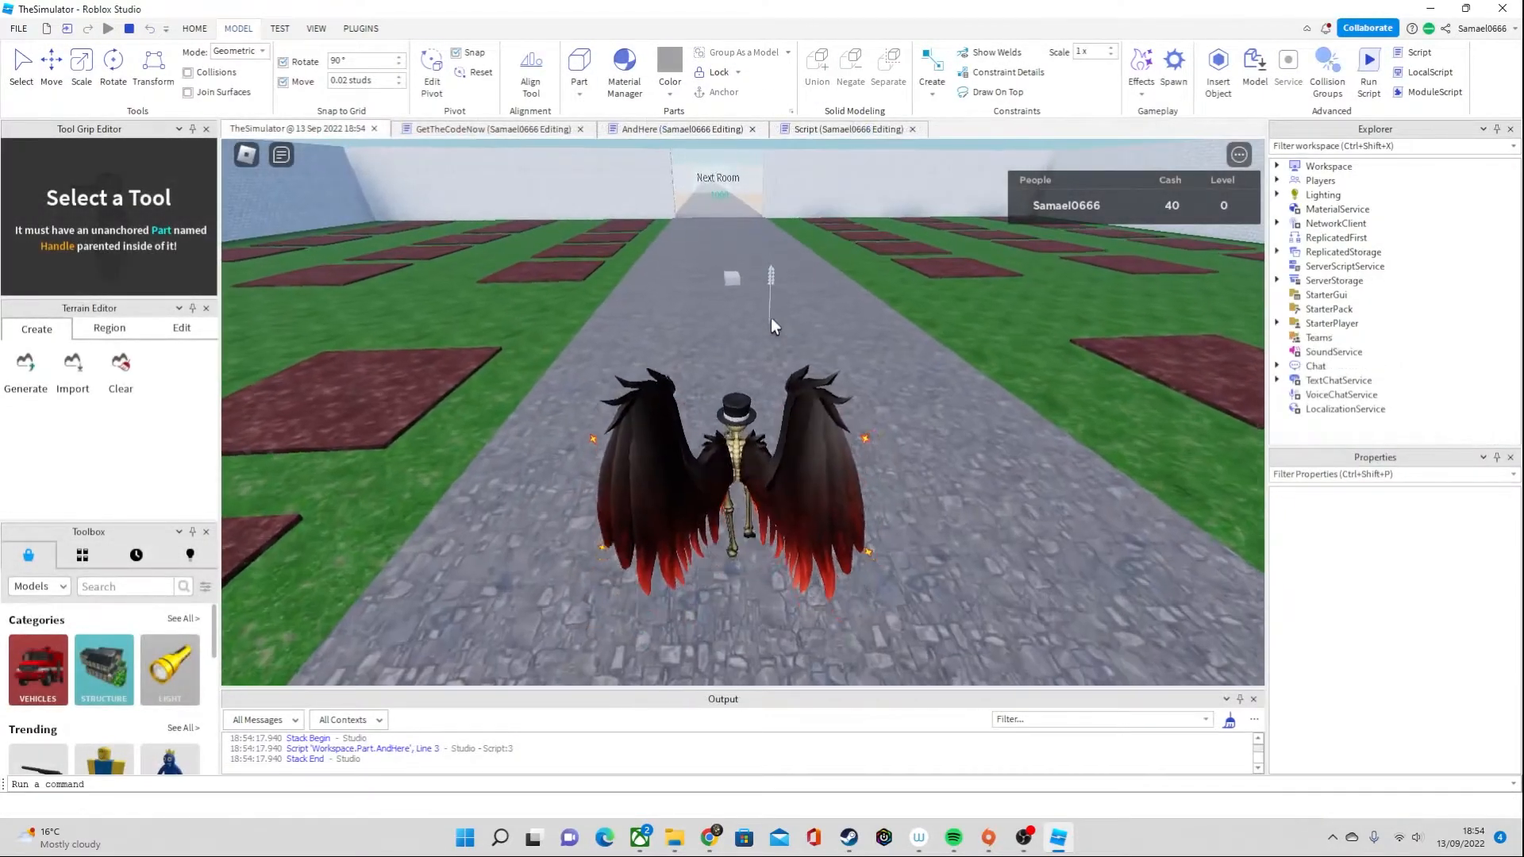
right_drag(771, 322, 711, 283)
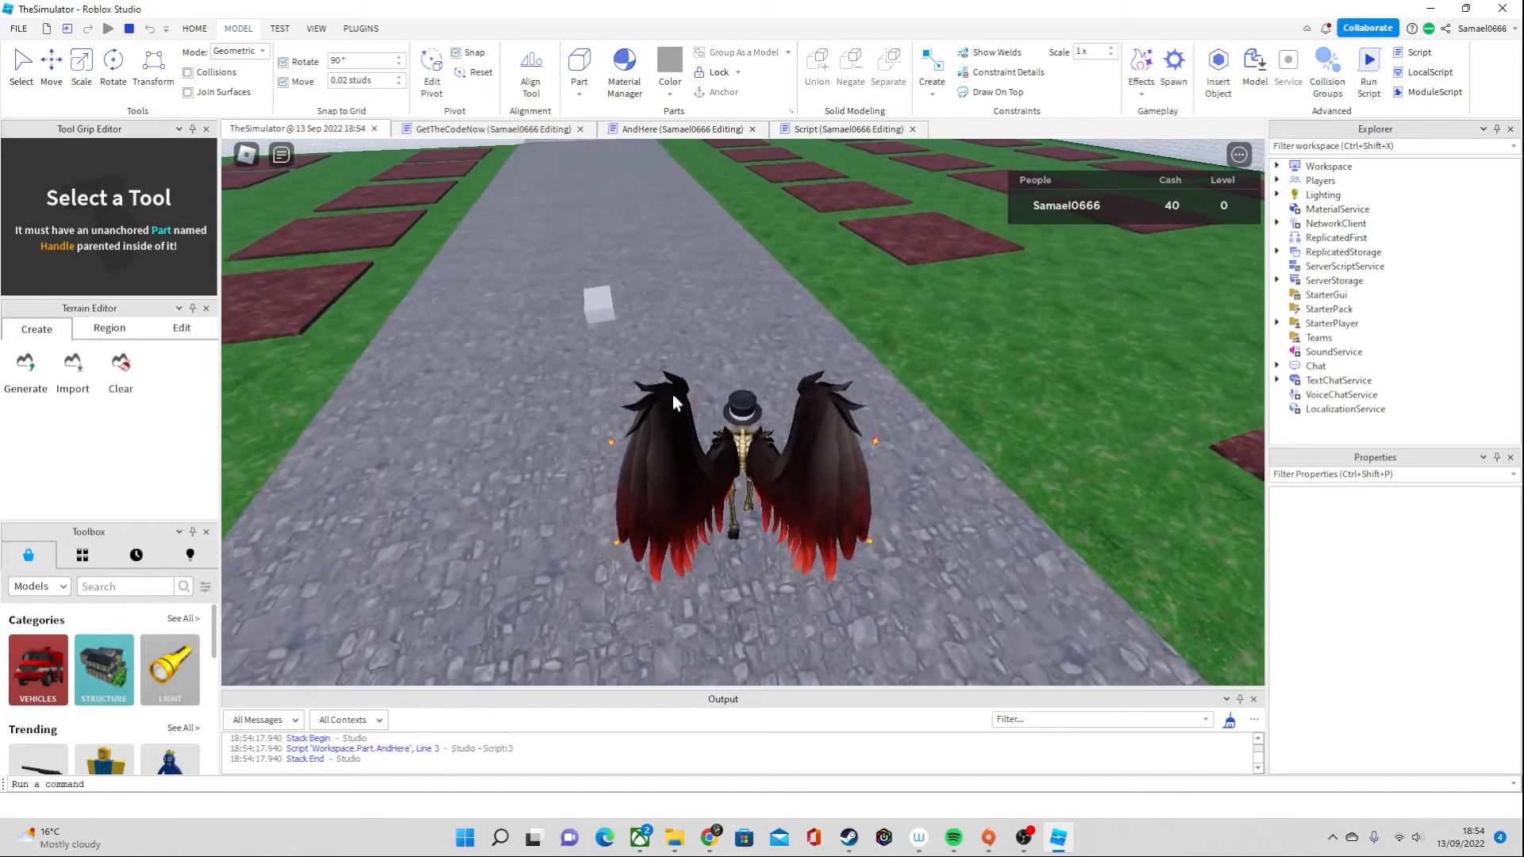
key(a)
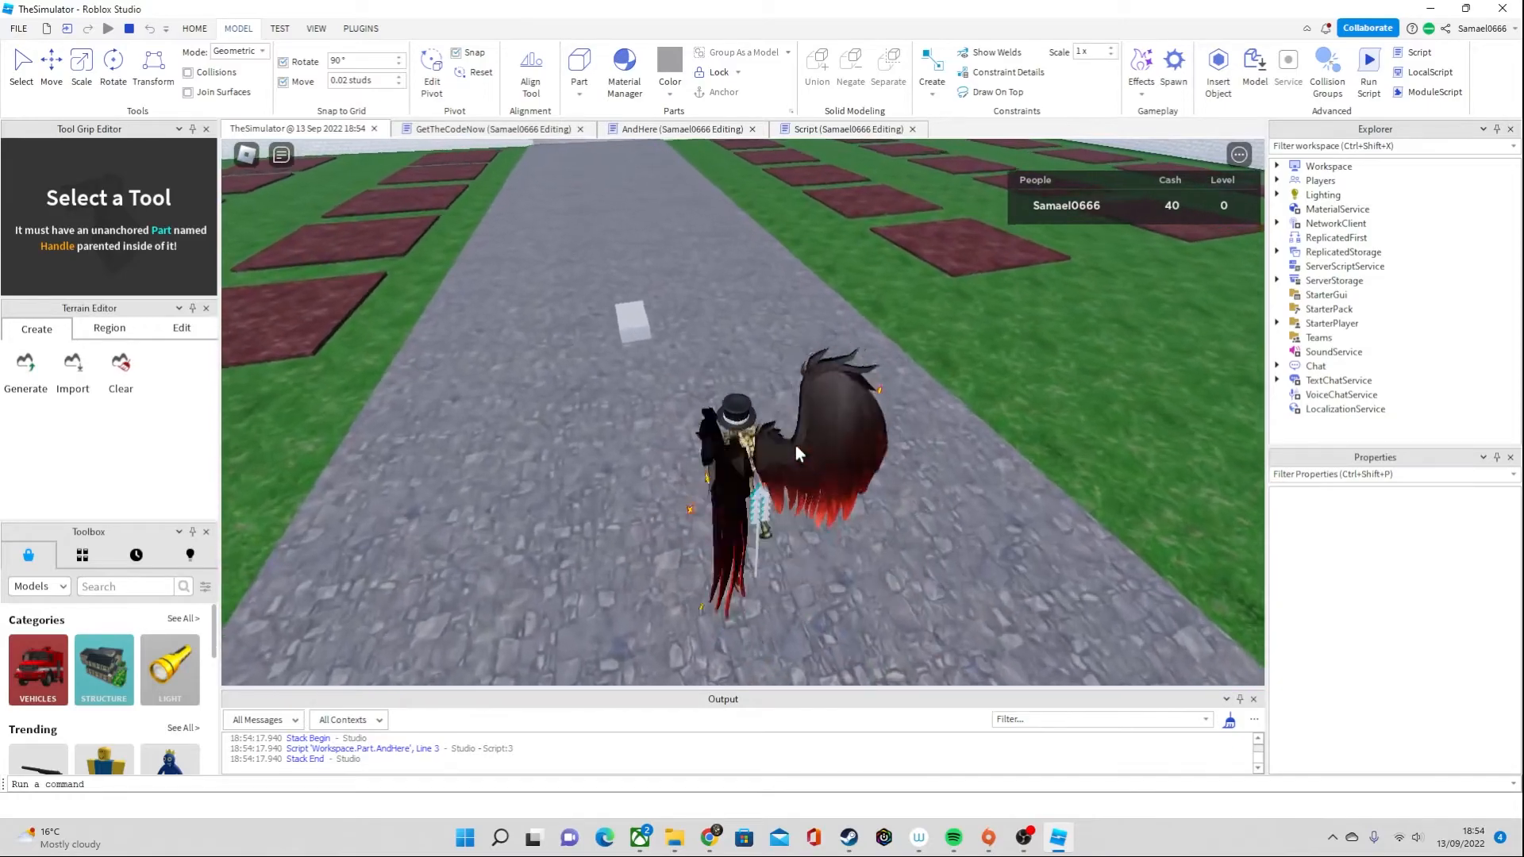
key(s)
key(d)
key(a)
key(d)
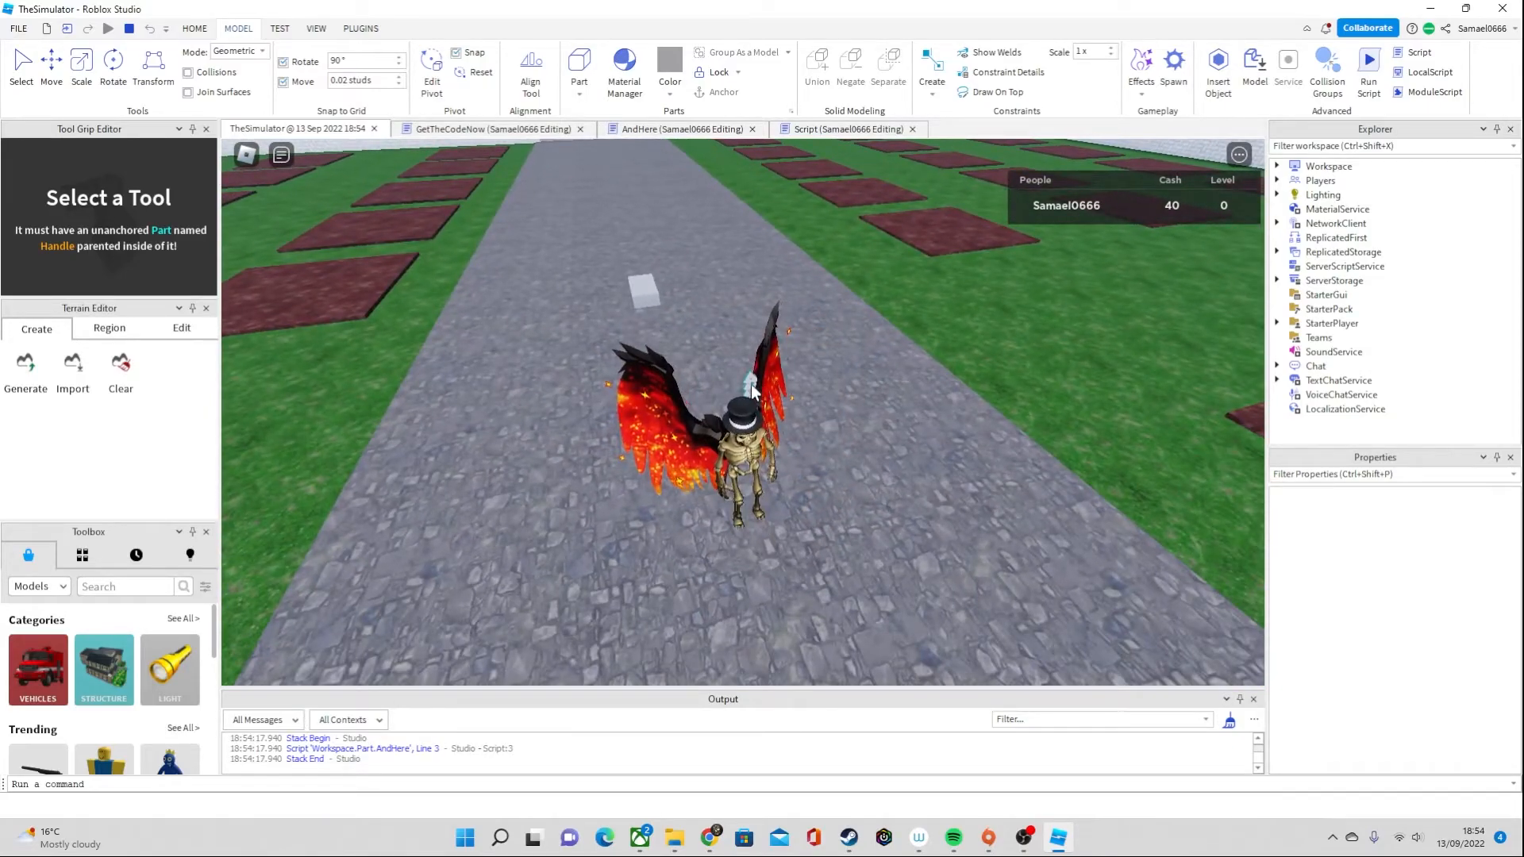
key(shift+F5)
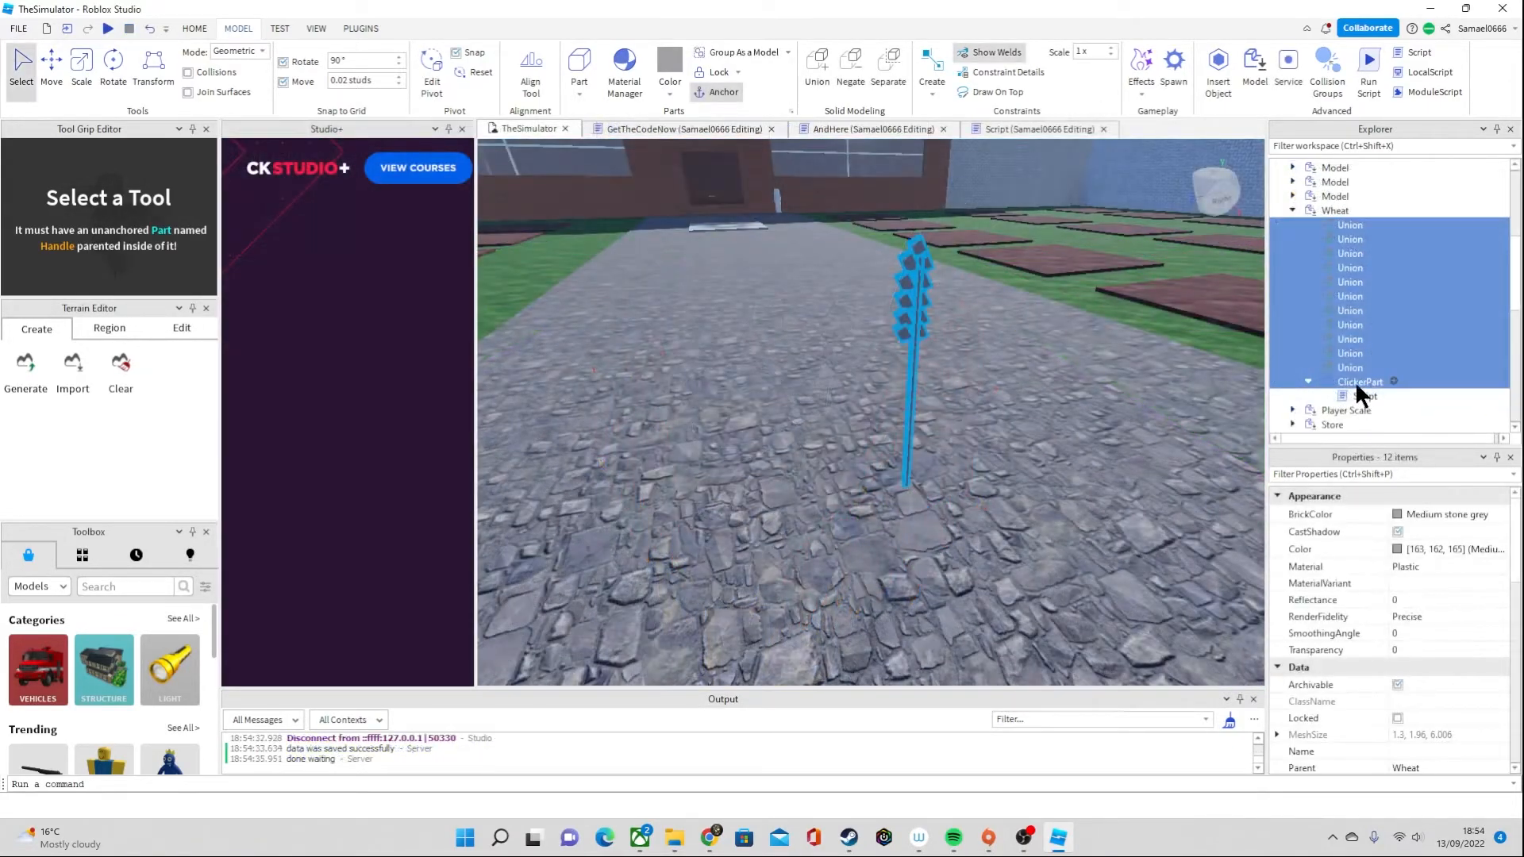
Add a ClickDetector to ClickerPart in the Wheat model
click(1357, 382)
click(1392, 381)
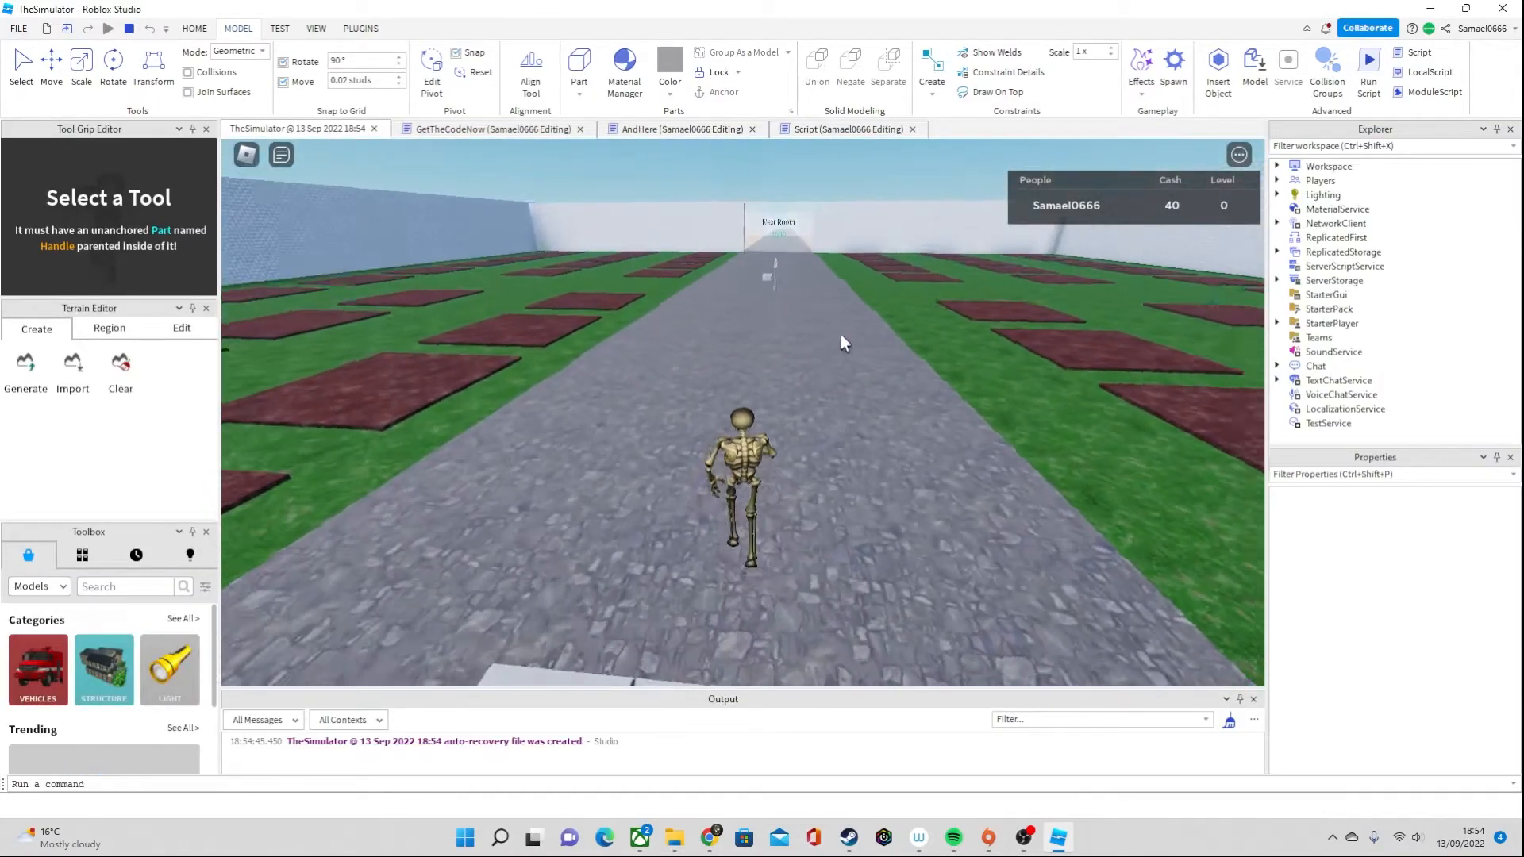
Test the wheat's ClickDetector in play mode by walking to the stalk and harvesting it repeatedly from close up
key(w)
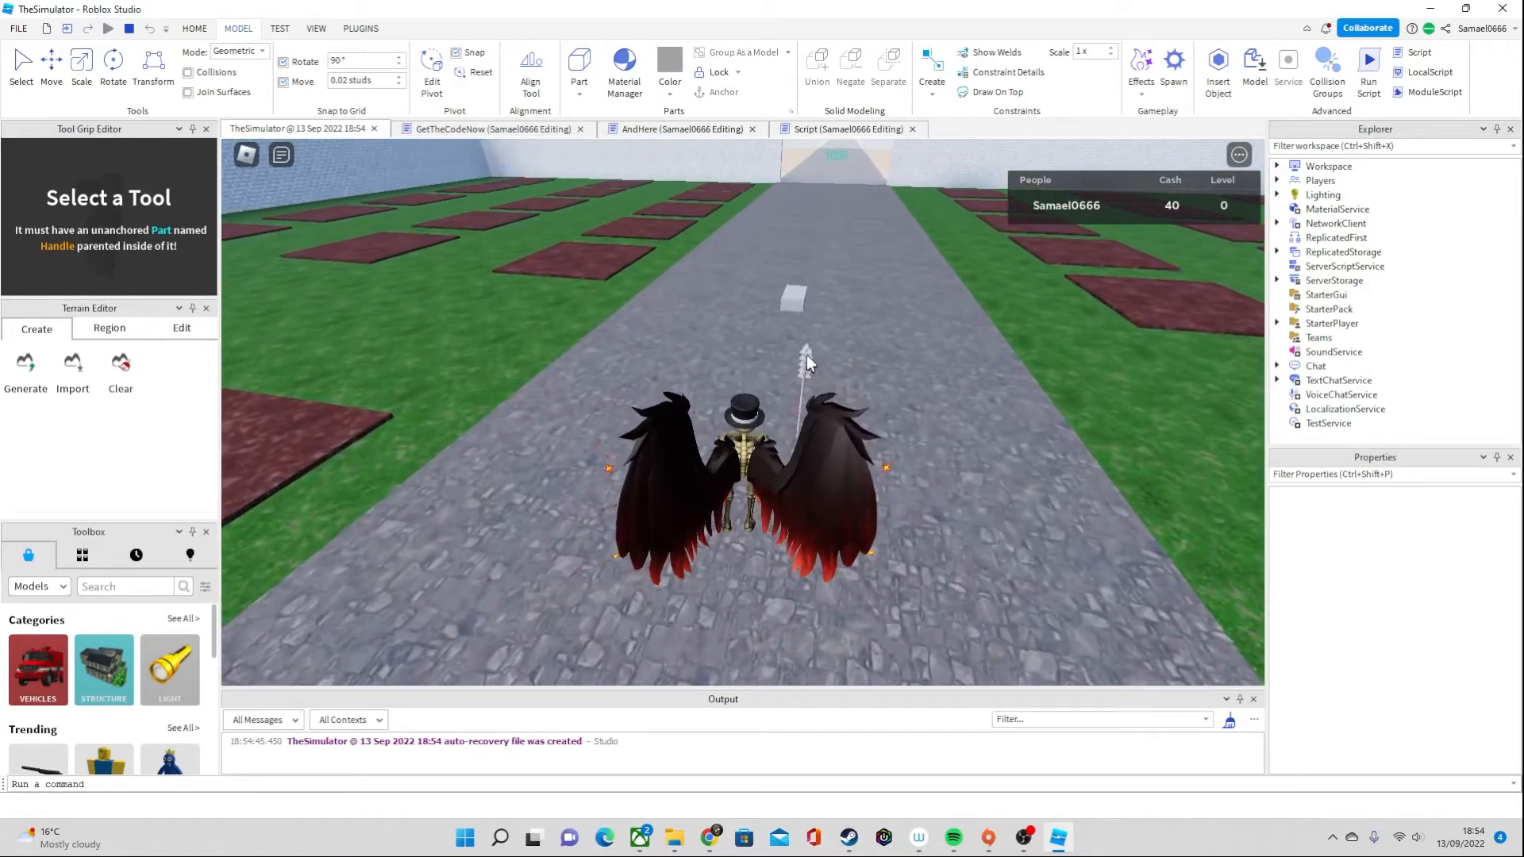
key(w)
key(d)
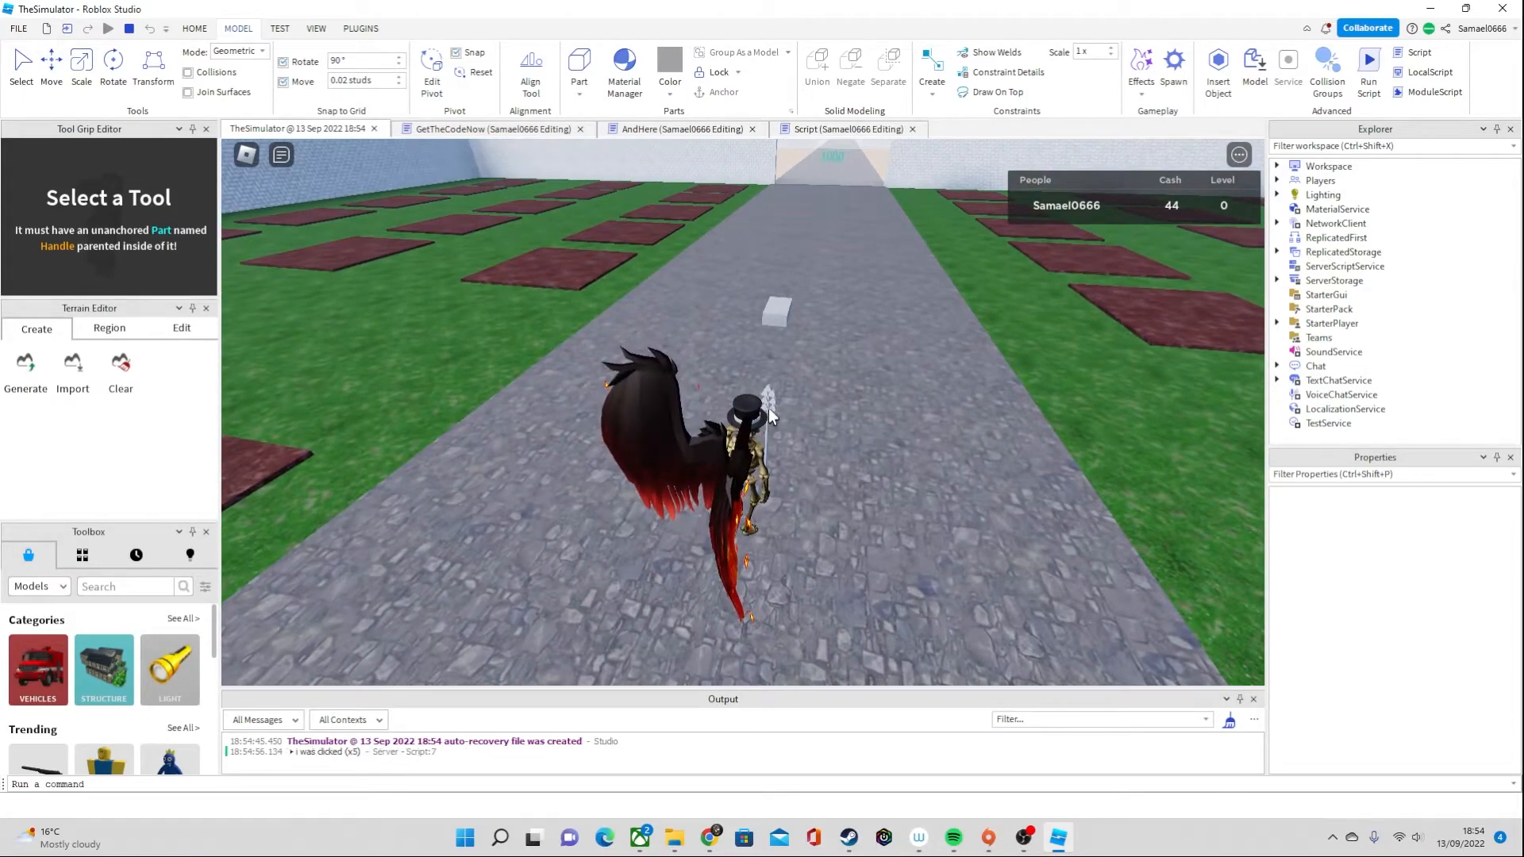
key(w)
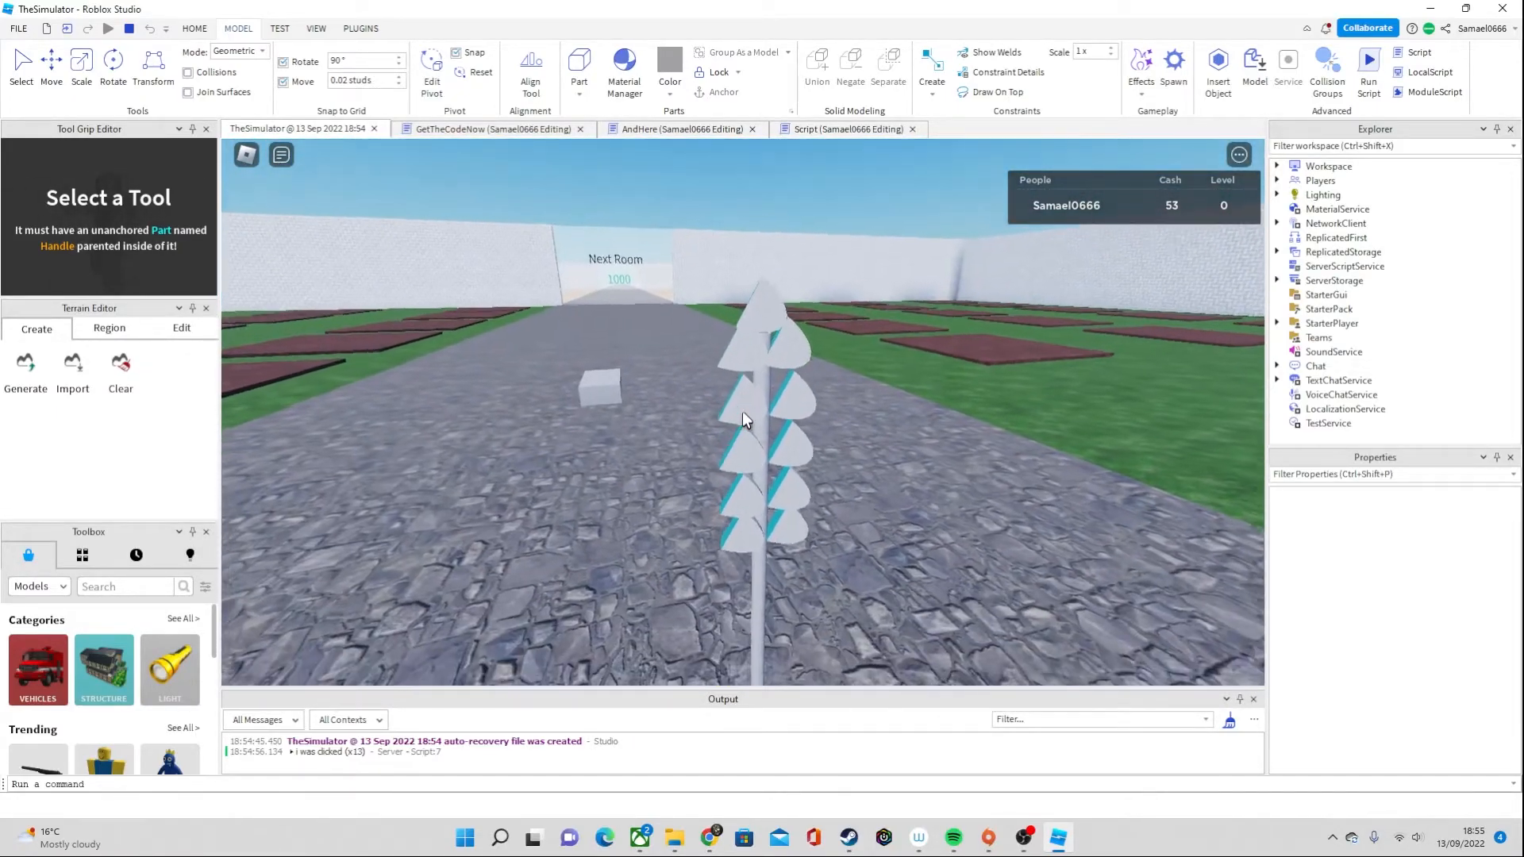
click(742, 411)
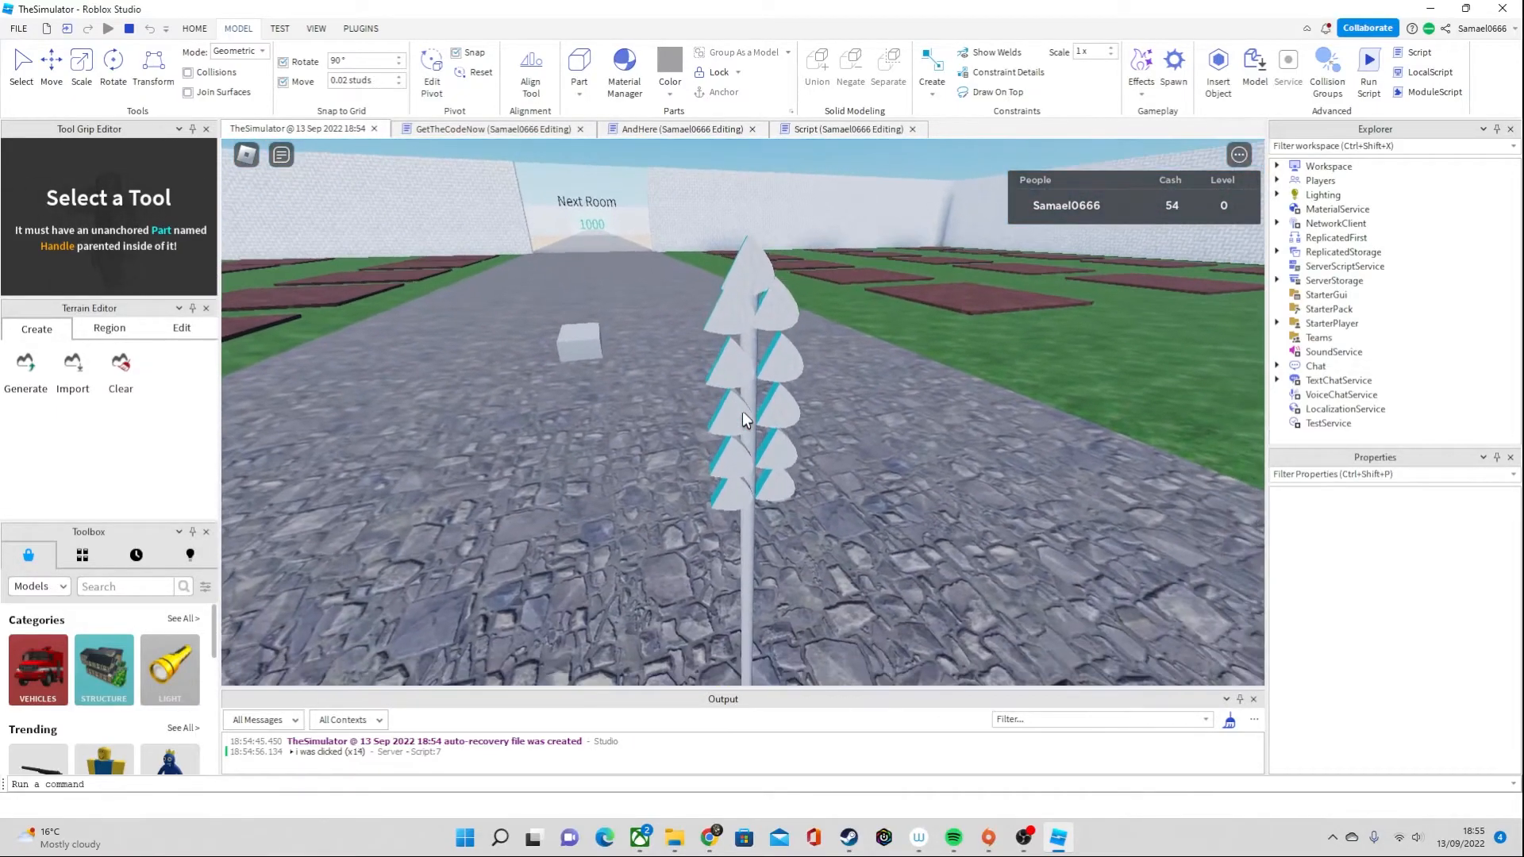
click(741, 412)
click(742, 411)
click(741, 411)
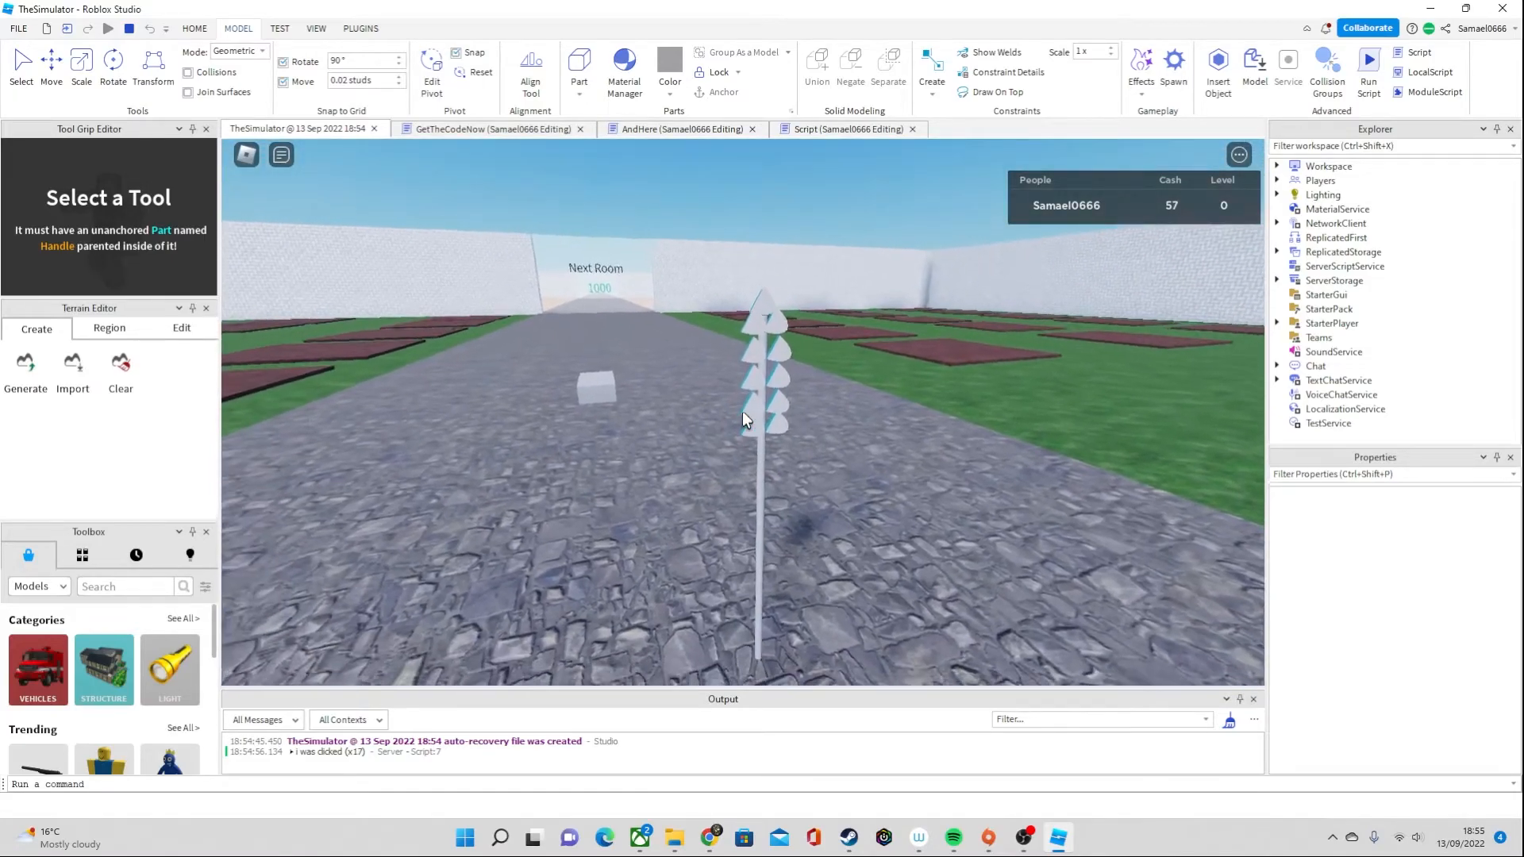
click(744, 419)
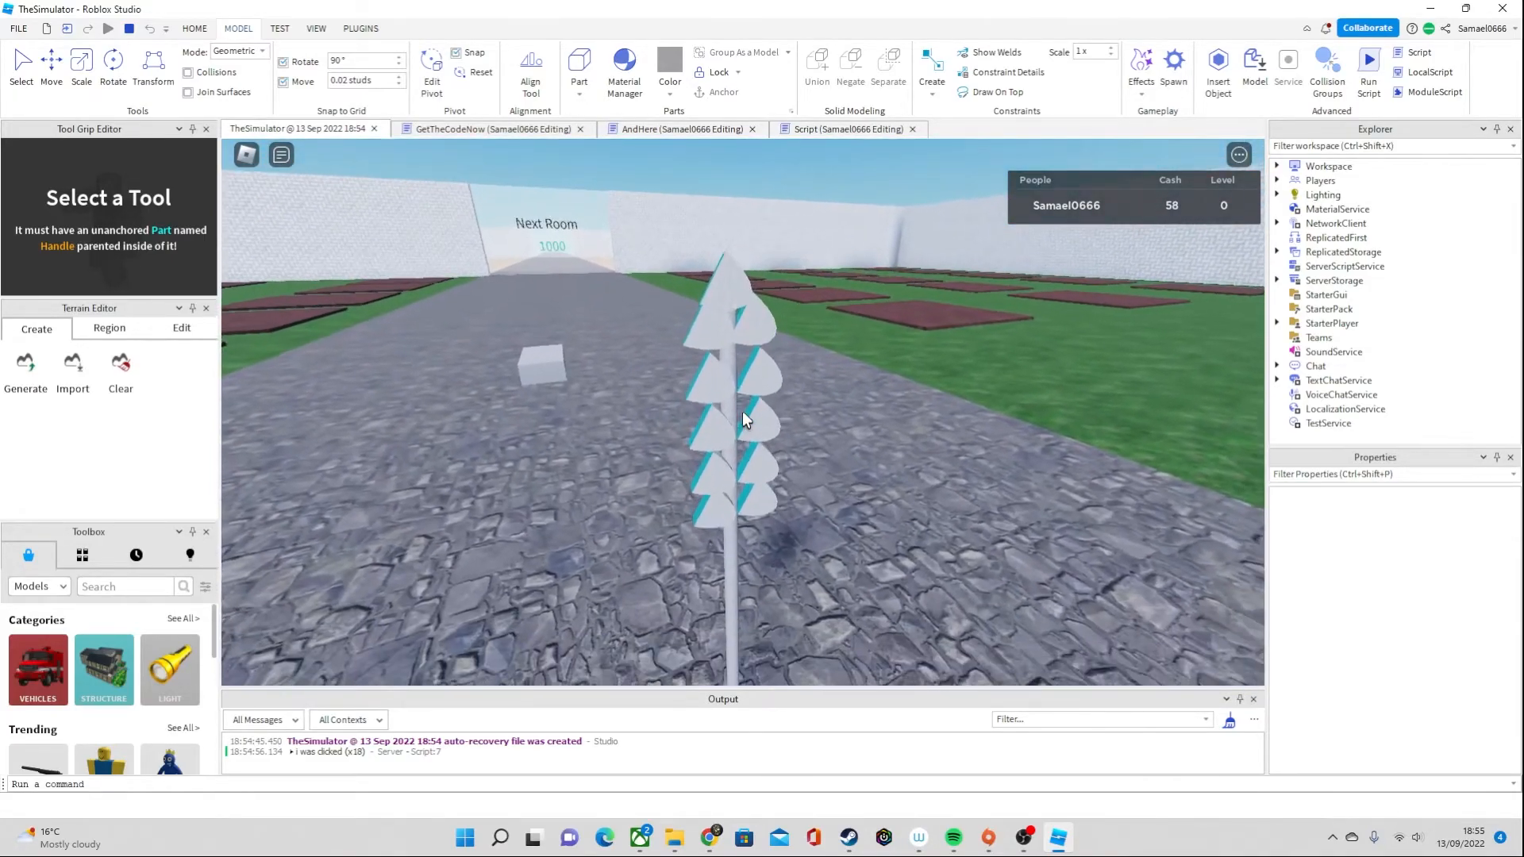
click(744, 419)
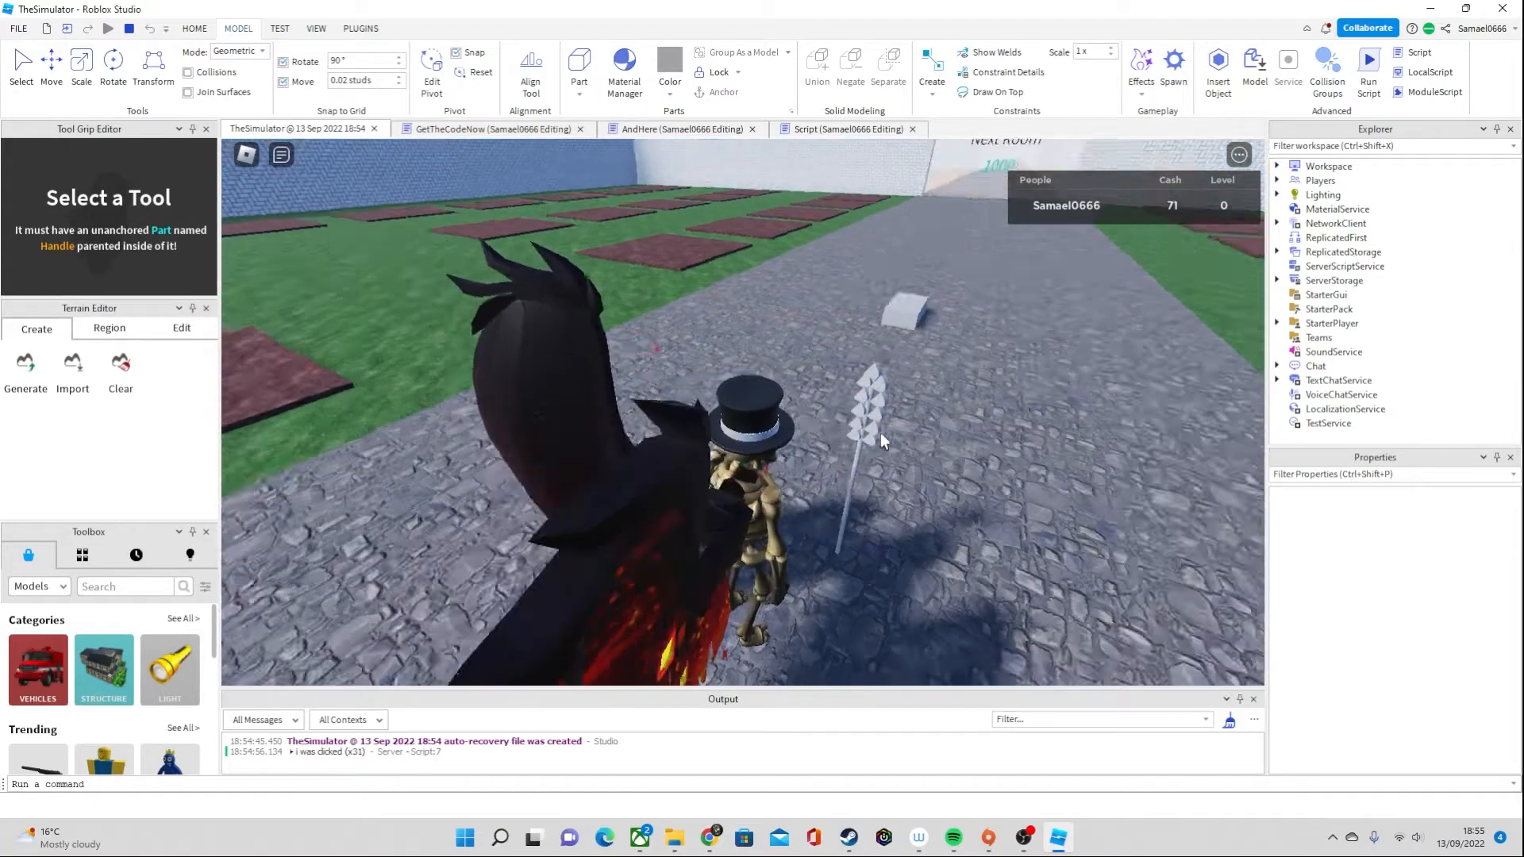
right_drag(879, 432, 879, 431)
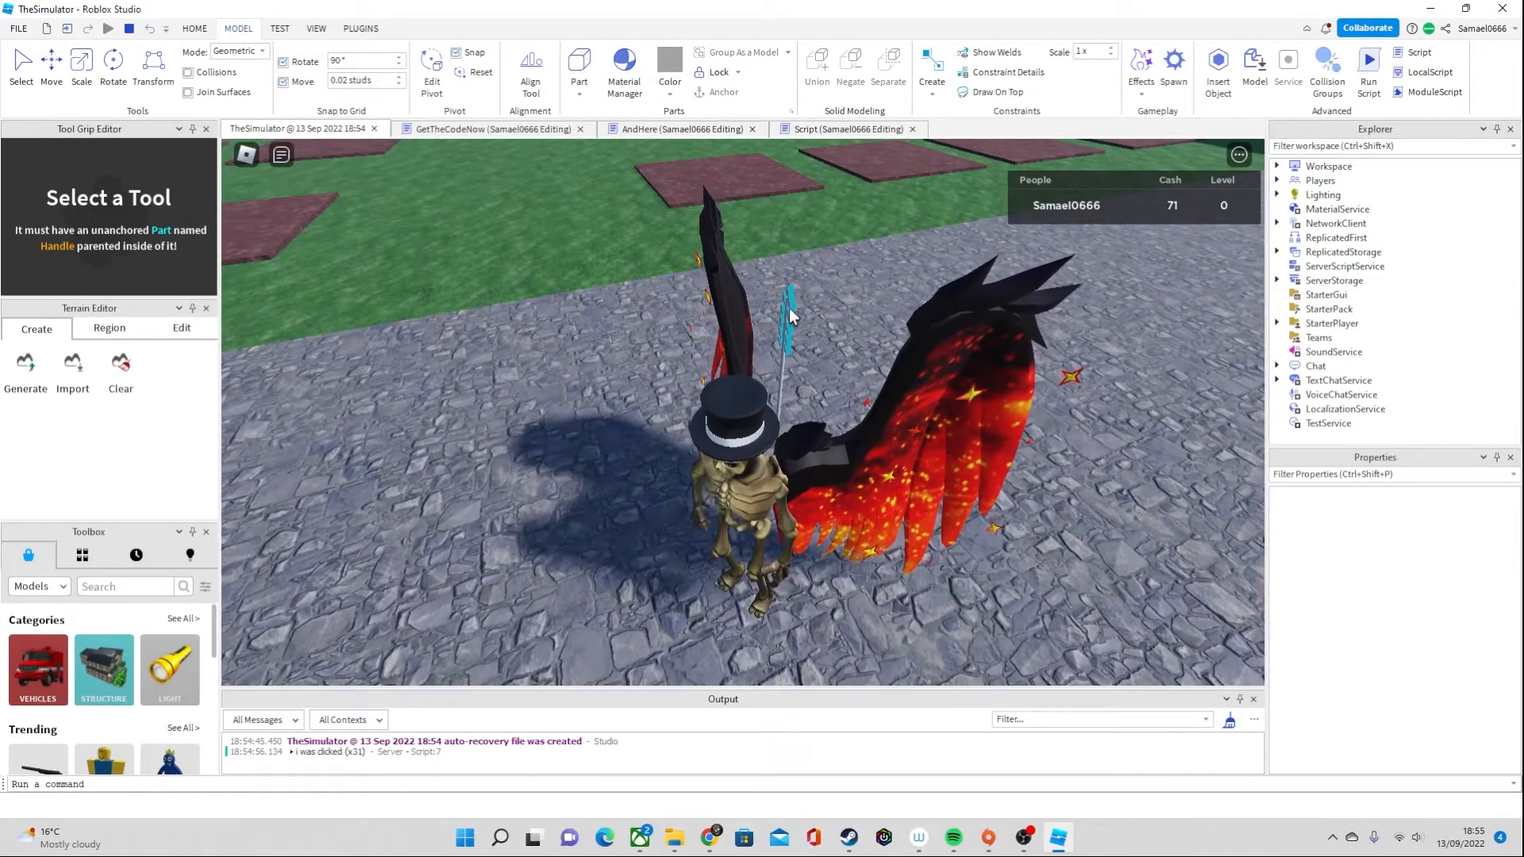
key(w)
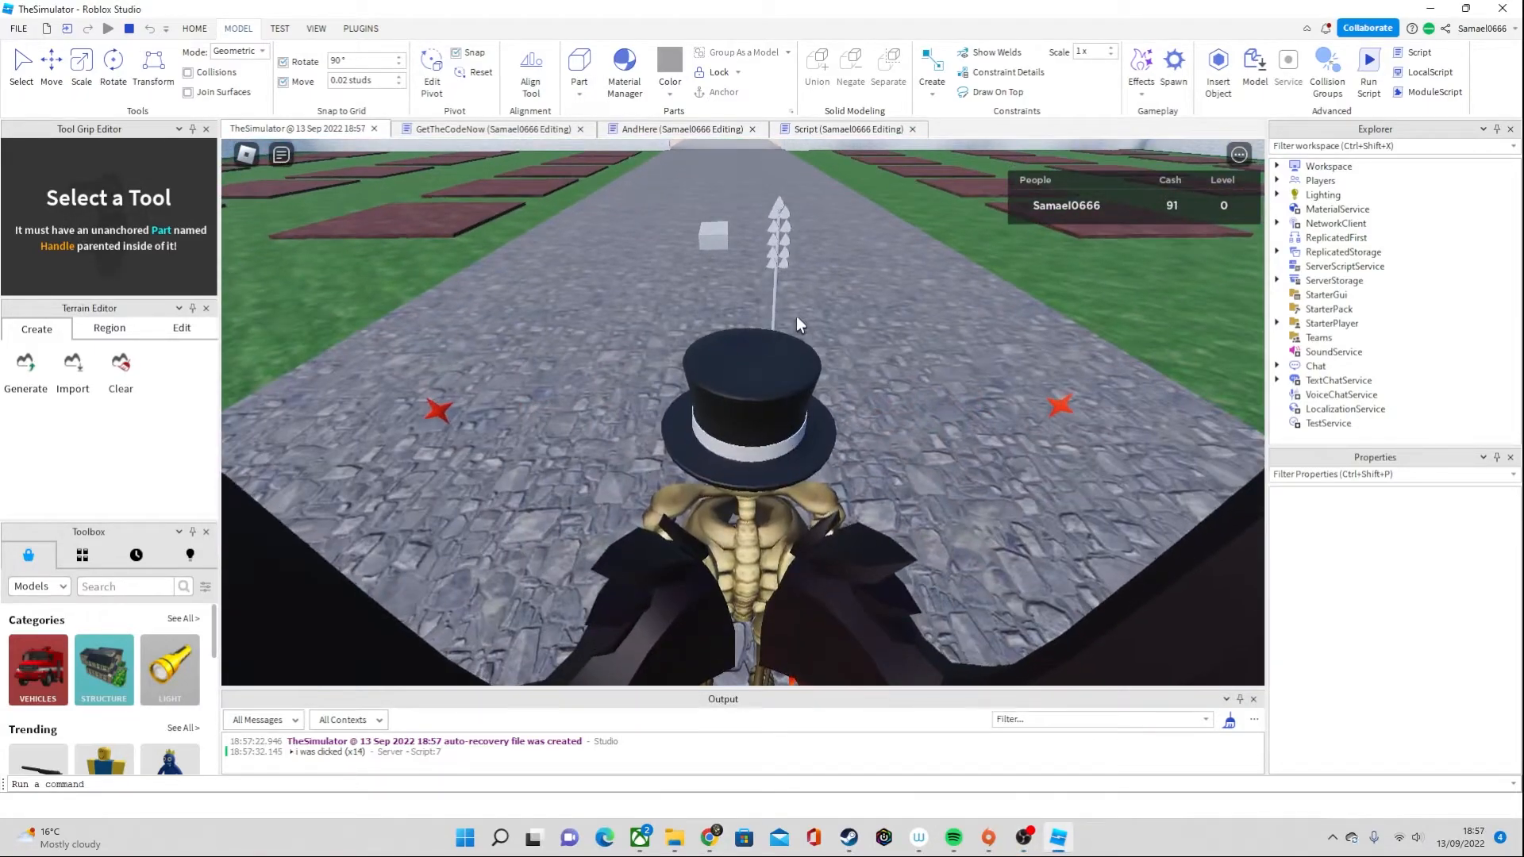
Harvest the wheat stalk many times in quick succession in the running game to check its cash reward
scroll(797, 315, down, 3)
click(778, 307)
click(778, 307)
click(778, 307)
click(778, 307)
click(778, 307)
click(778, 307)
click(777, 307)
click(777, 307)
double_click(777, 307)
click(778, 307)
double_click(778, 308)
click(778, 307)
double_click(778, 307)
click(776, 309)
click(776, 309)
click(776, 309)
click(776, 309)
Examine the wheat stalk, the road and the surrounding farm plots from several angles in the running game
scroll(801, 338, down, 3)
right_drag(802, 338, 891, 407)
scroll(831, 405, down, 3)
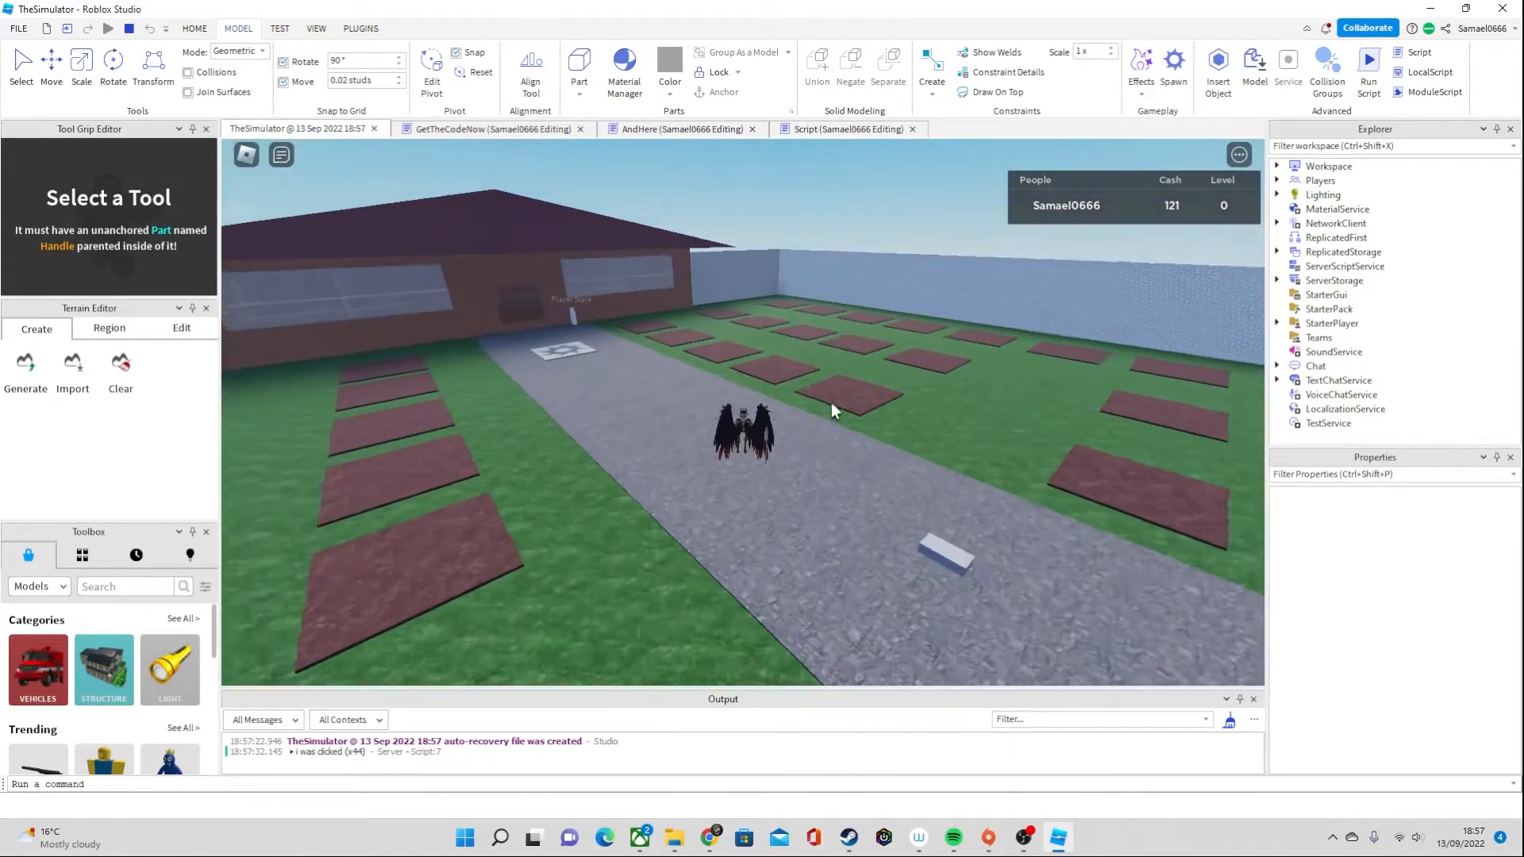
scroll(922, 446, up, 4)
scroll(893, 417, down, 4)
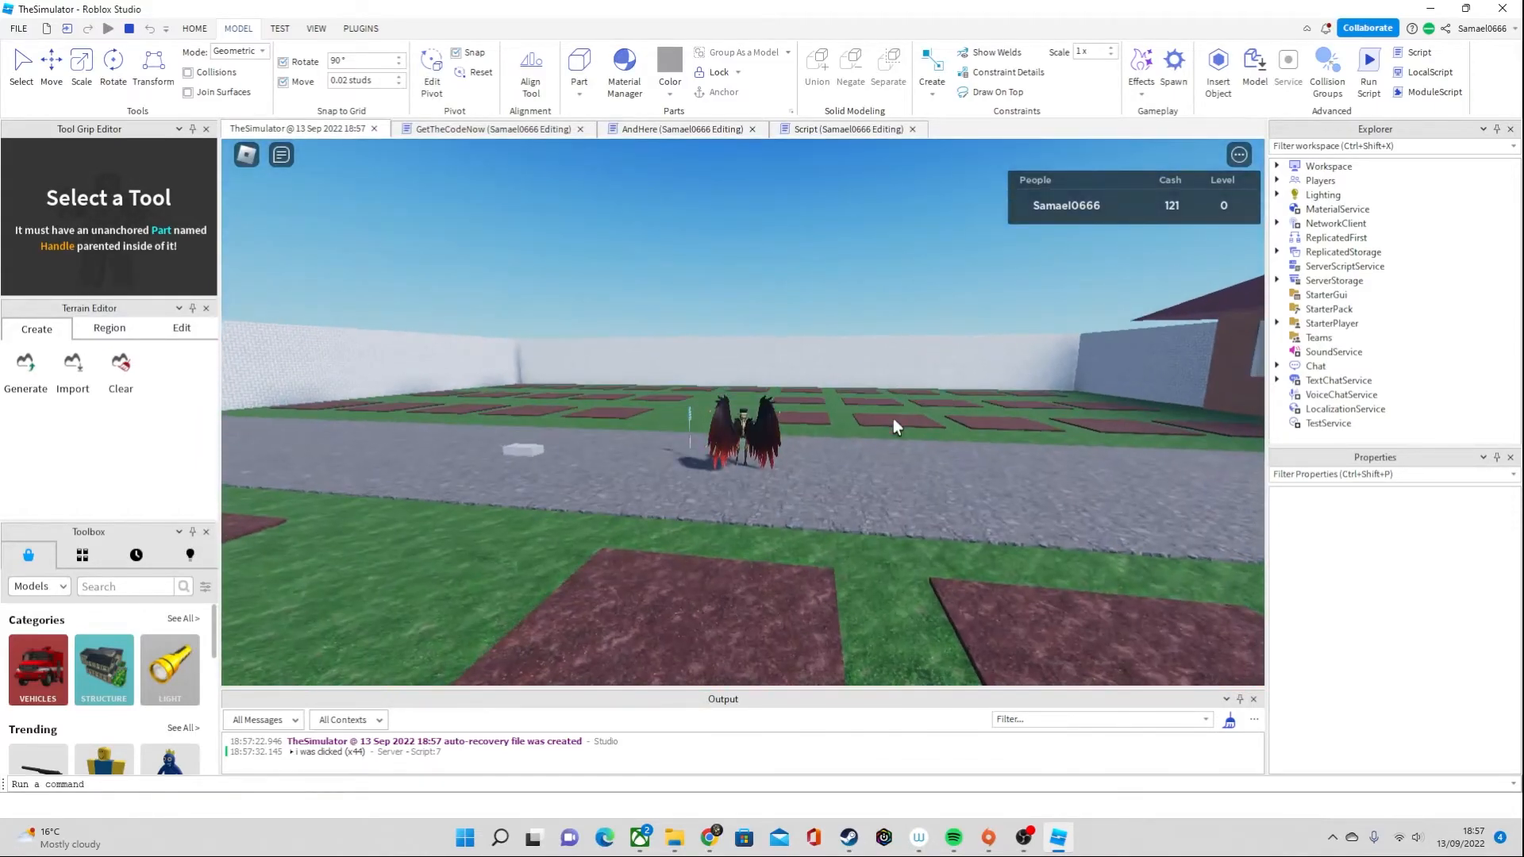
scroll(919, 412, up, 4)
scroll(917, 409, down, 4)
scroll(890, 406, up, 3)
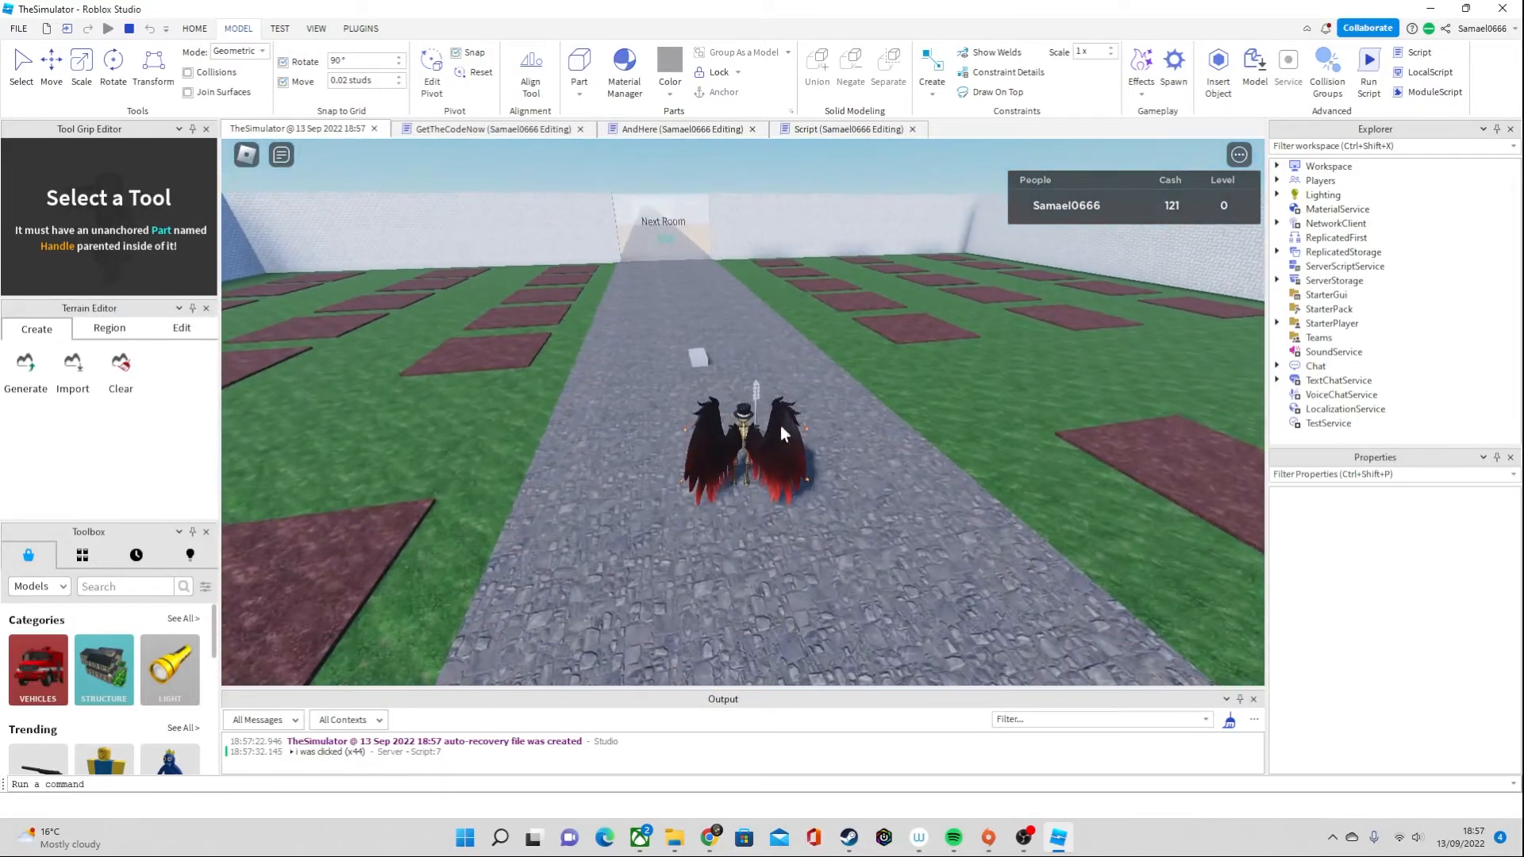
right_drag(768, 375, 868, 387)
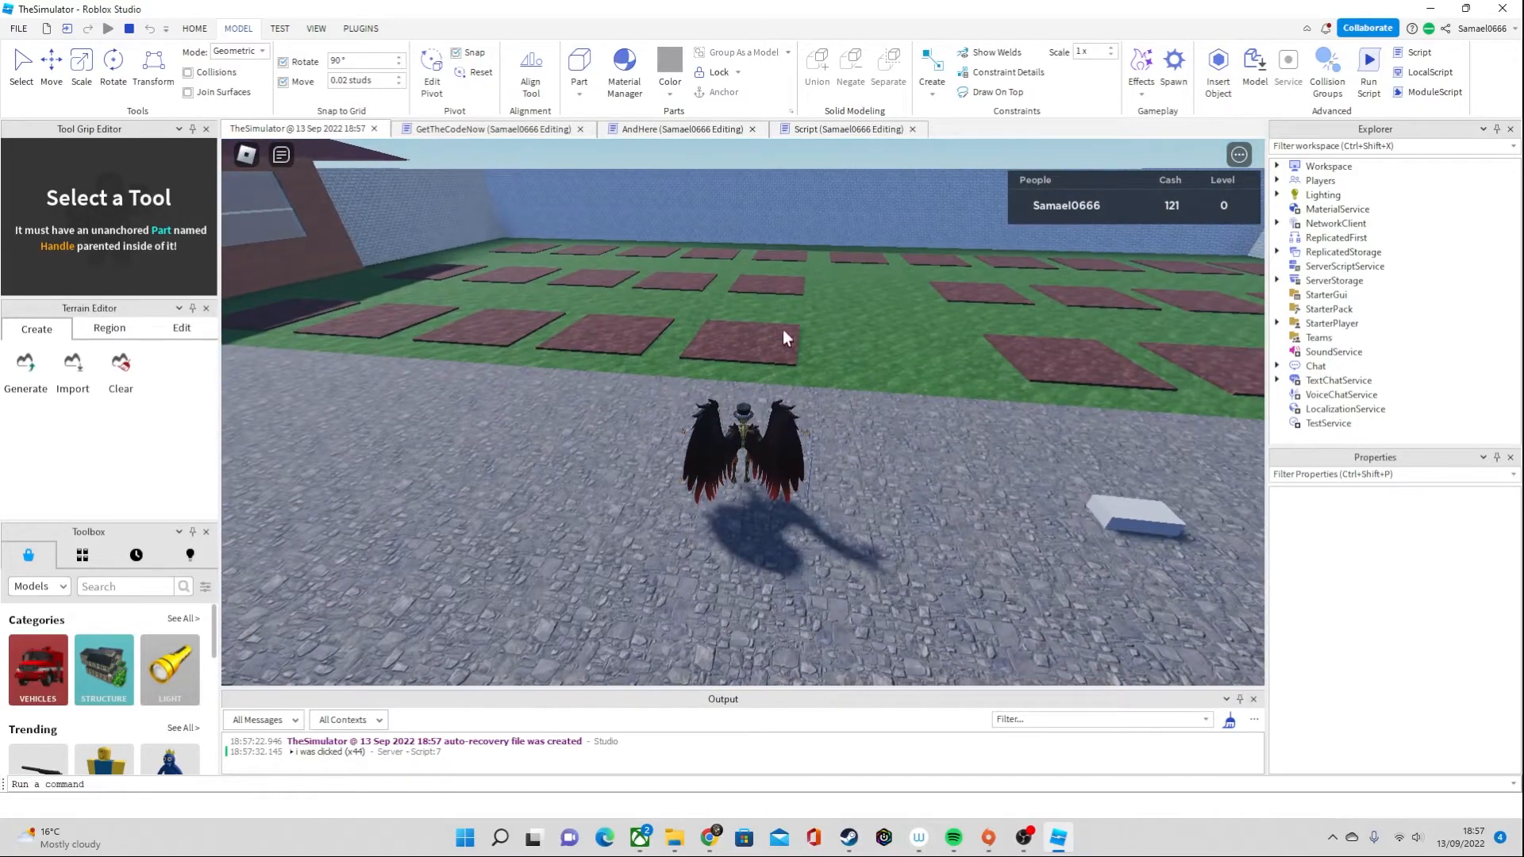
right_drag(1019, 300, 755, 317)
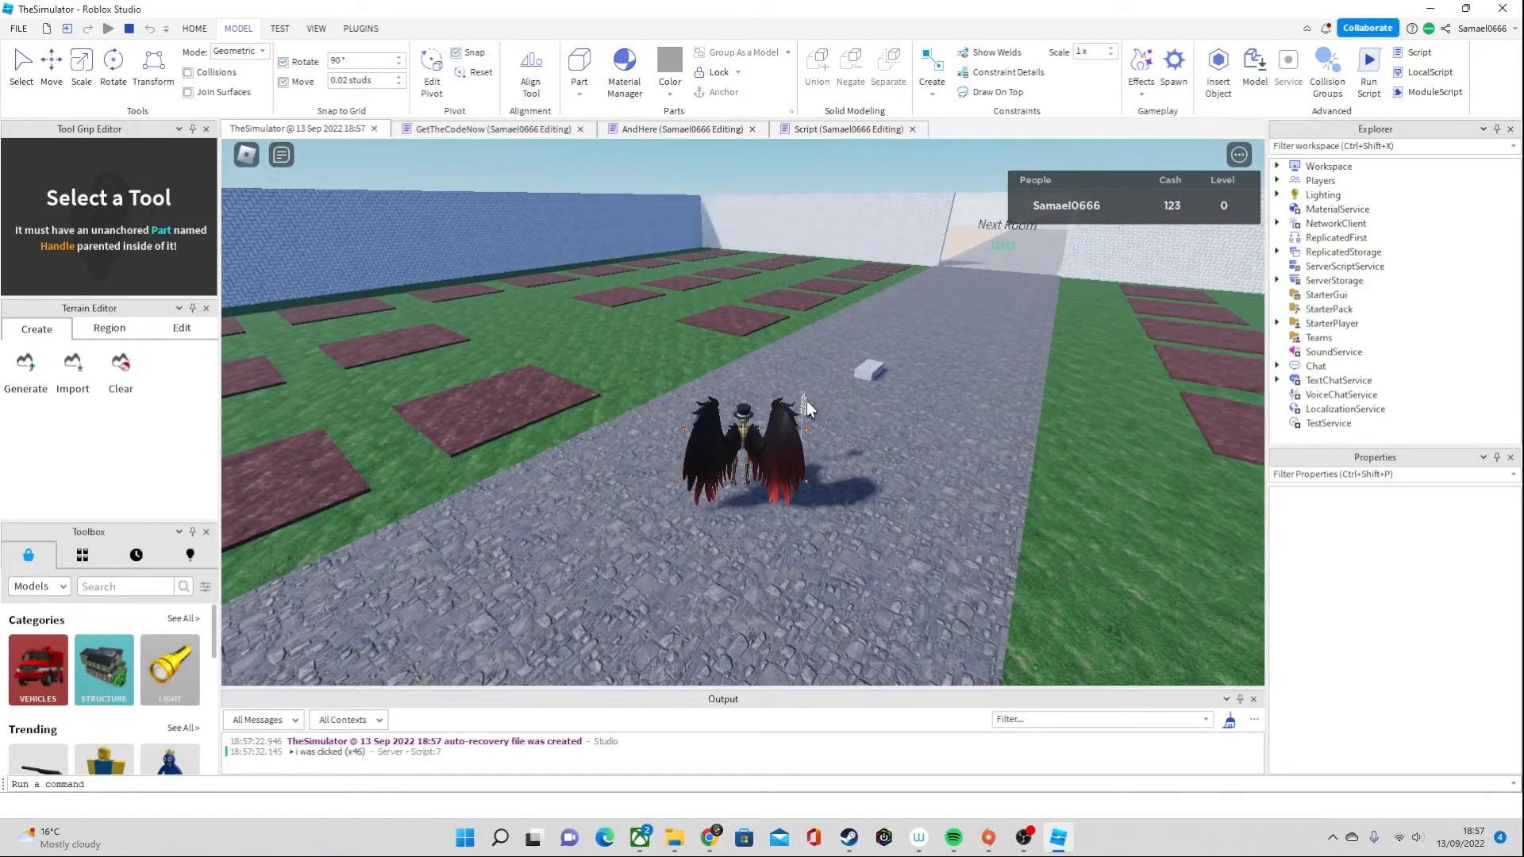
right_drag(807, 402, 724, 327)
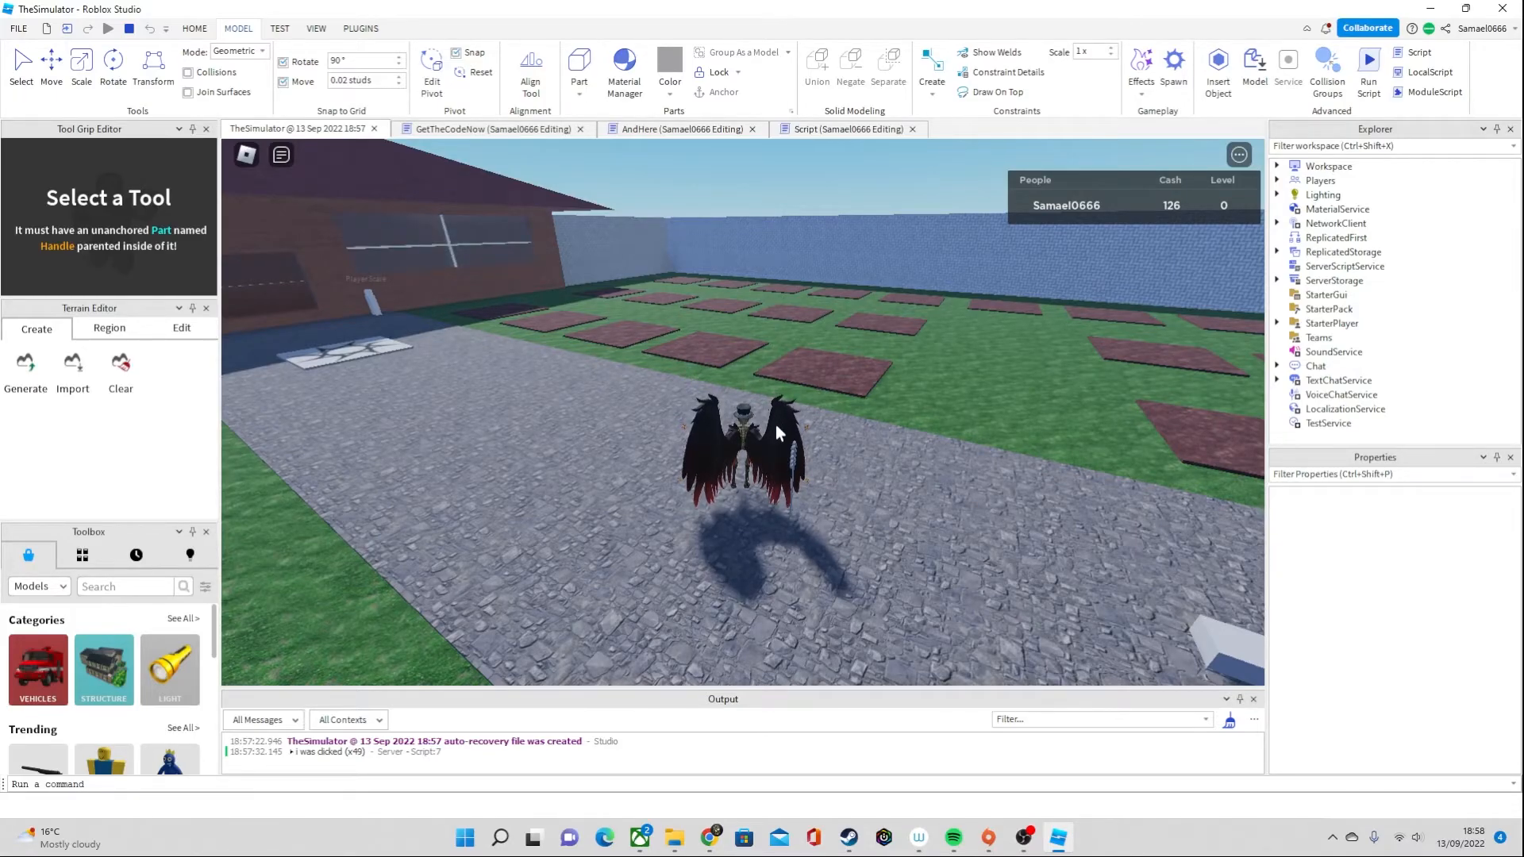
right_drag(774, 425, 736, 450)
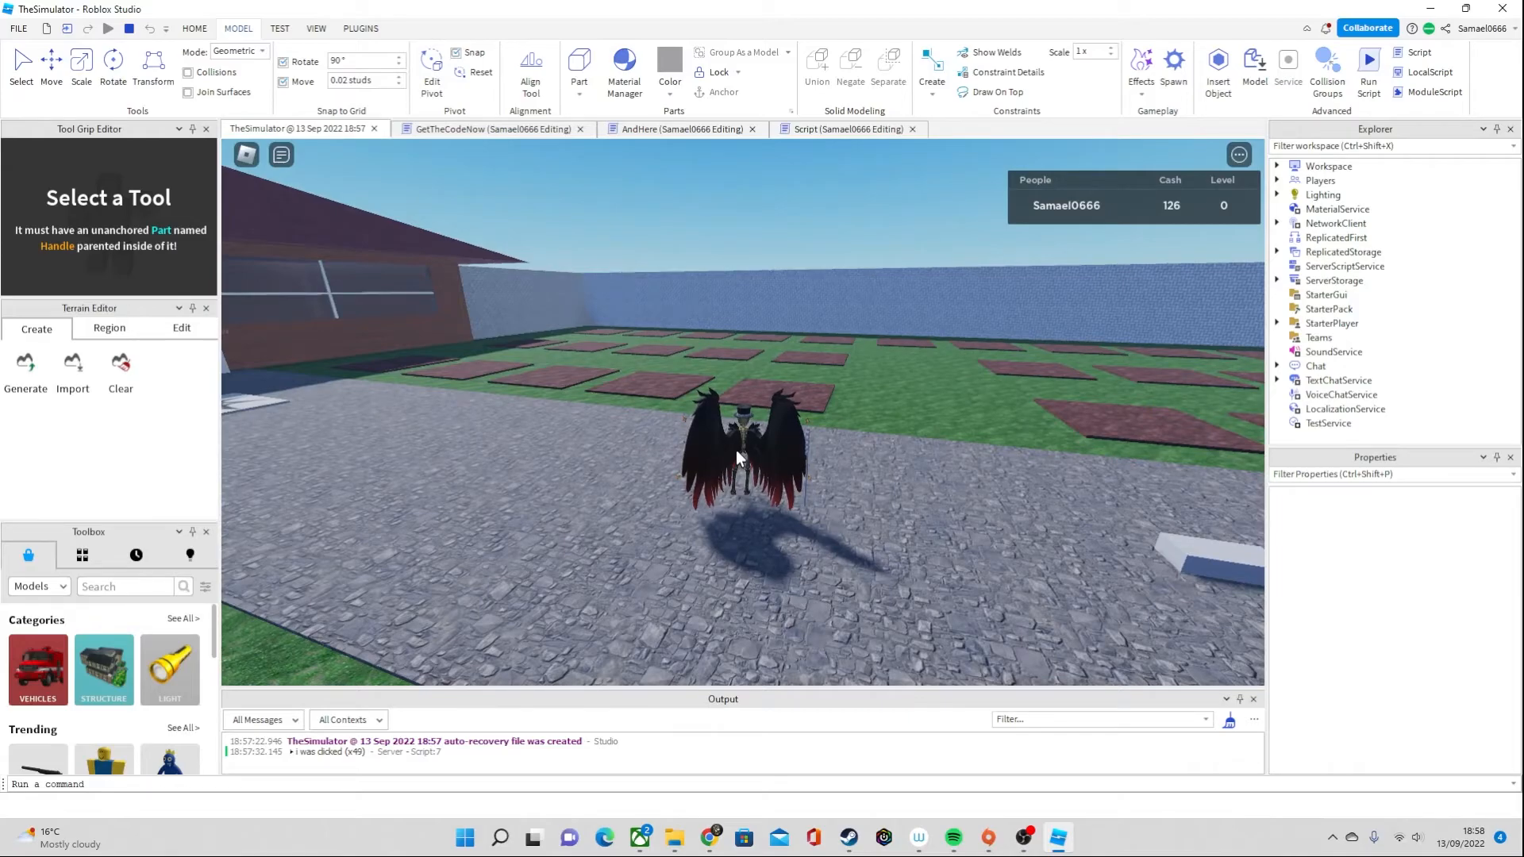